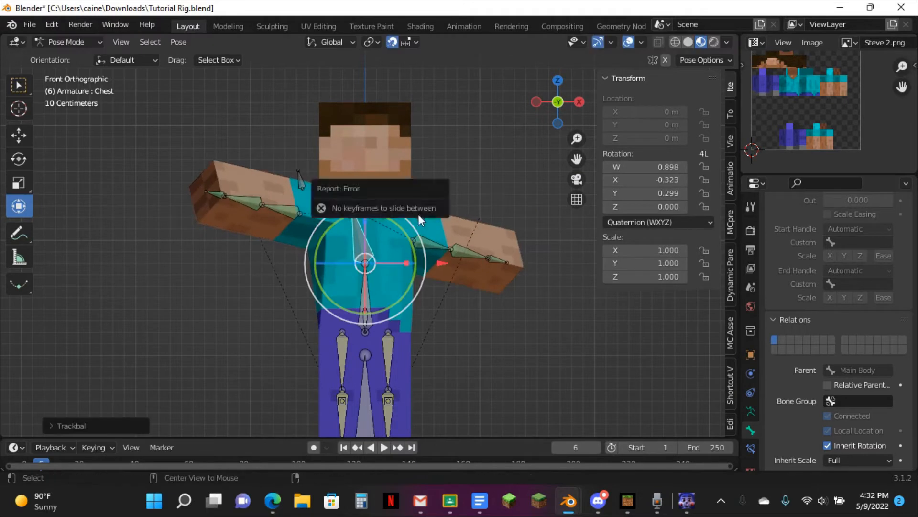
Clear the chest bone's rotation and test the left upper arm bone by rotating it down to the body's side and resetting it.
key("alt+r")
left_click(462, 219)
key("r")
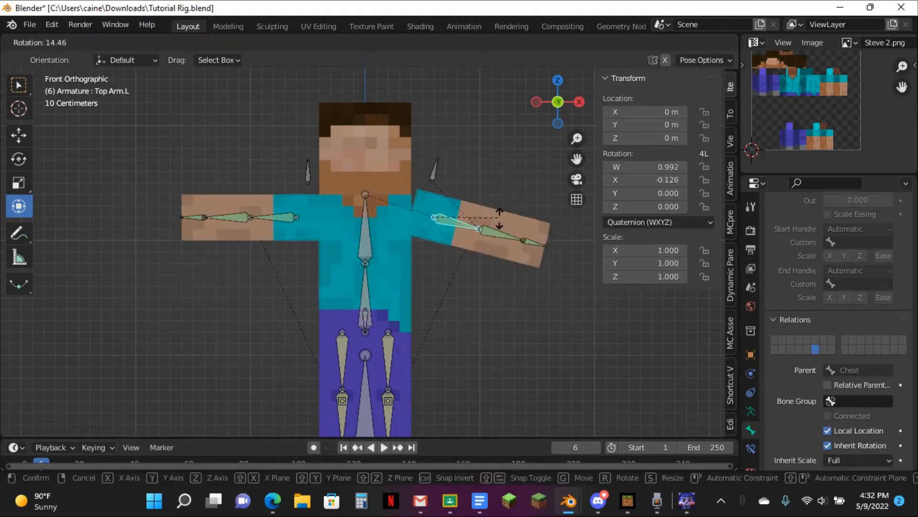
left_click(467, 333)
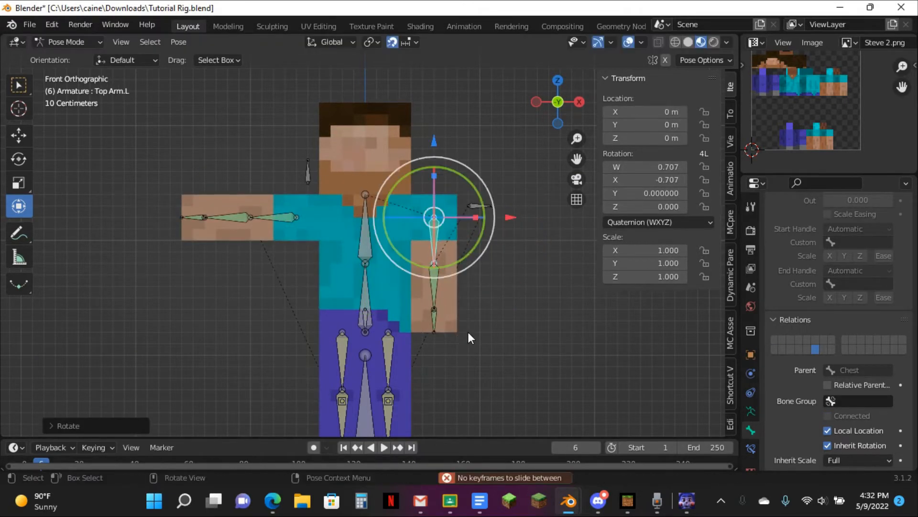
key("alt+r")
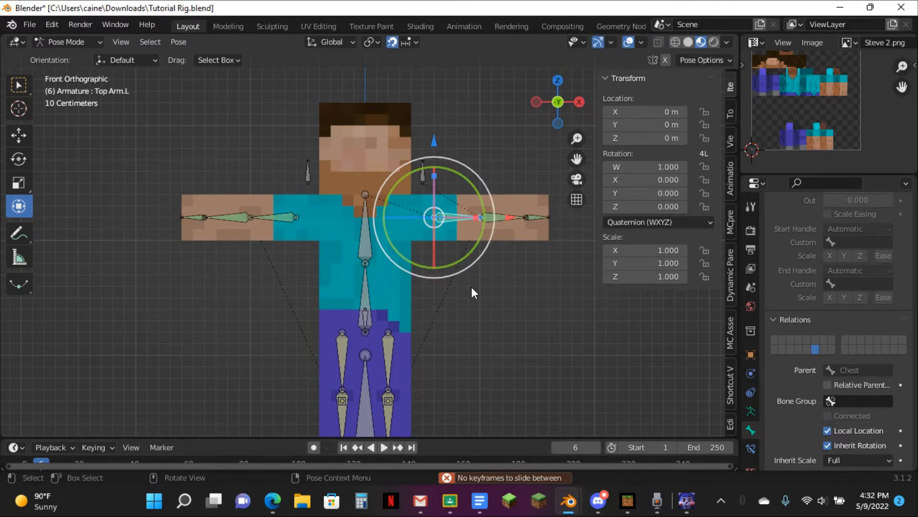
Test the right forearm bone by rotating it in the front and top views, clearing its rotation each time.
scroll(391, 302, "up", 3)
left_click(136, 202)
middle_click_drag(136, 202, 217, 286)
key("r")
left_click(357, 367)
key("alt+r")
left_click(557, 87)
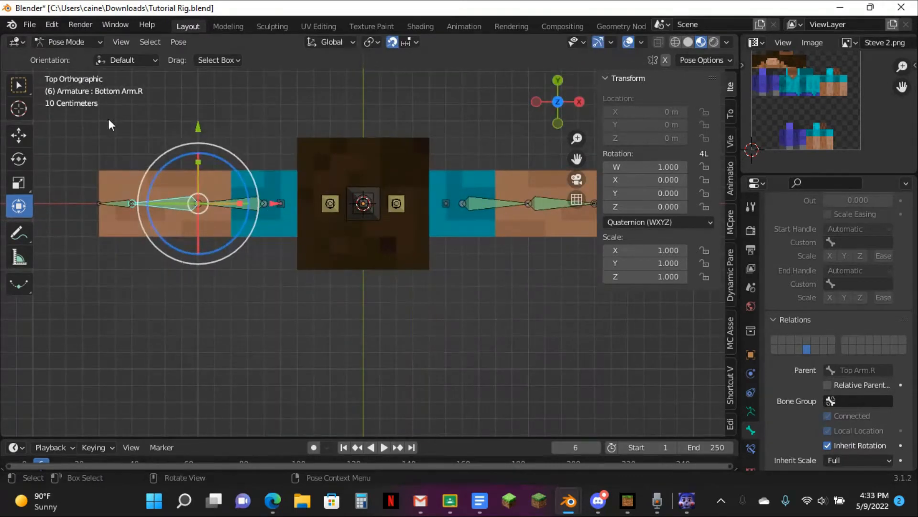
key("r")
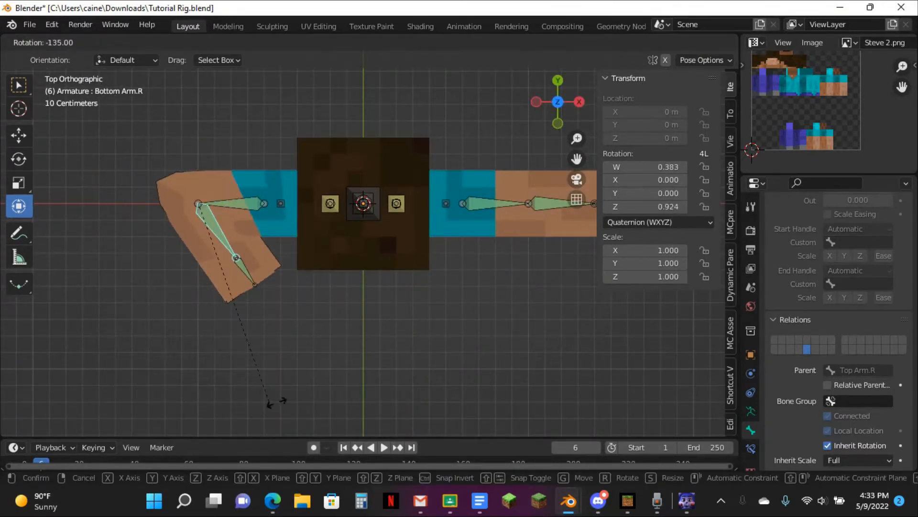
left_click(275, 401)
key("alt+r")
middle_click_drag(297, 381, 331, 225)
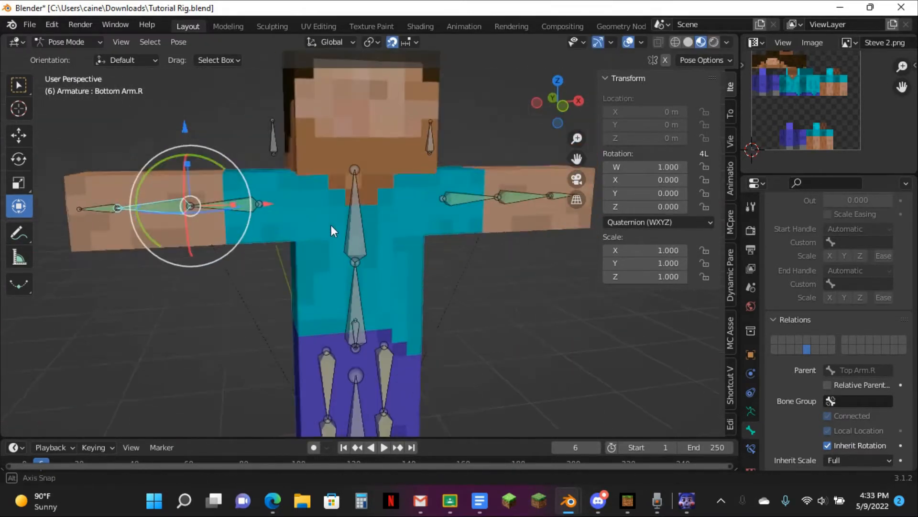
Try rotating the right upper arm bone down to the side and bending the forearm bone, and undo these rotations.
left_click(248, 203)
key("r")
left_click(309, 385)
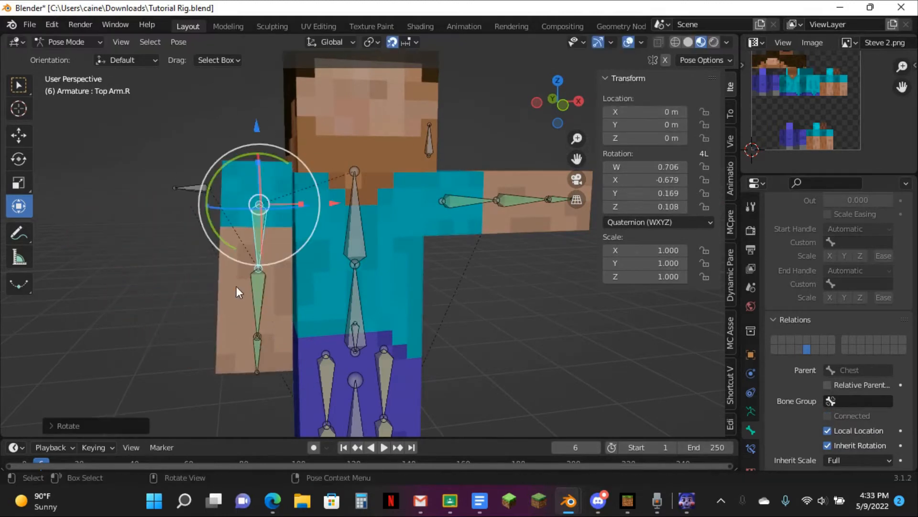
left_click(254, 294)
middle_click_drag(254, 294, 360, 306)
key("r")
left_click(398, 200)
key("ctrl+z")
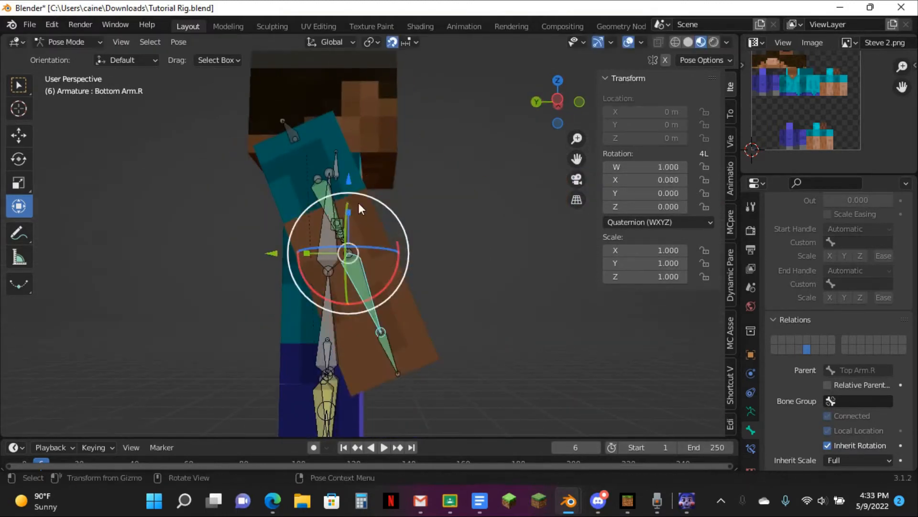
key("ctrl+z")
key("ctrl+z")
Test-rotate the chest bone and clear its rotation, and try a rotation of the Main Body bone and cancel it.
middle_click_drag(359, 203, 291, 230)
left_click(357, 240)
key("r")
left_click(403, 248)
key("alt+r")
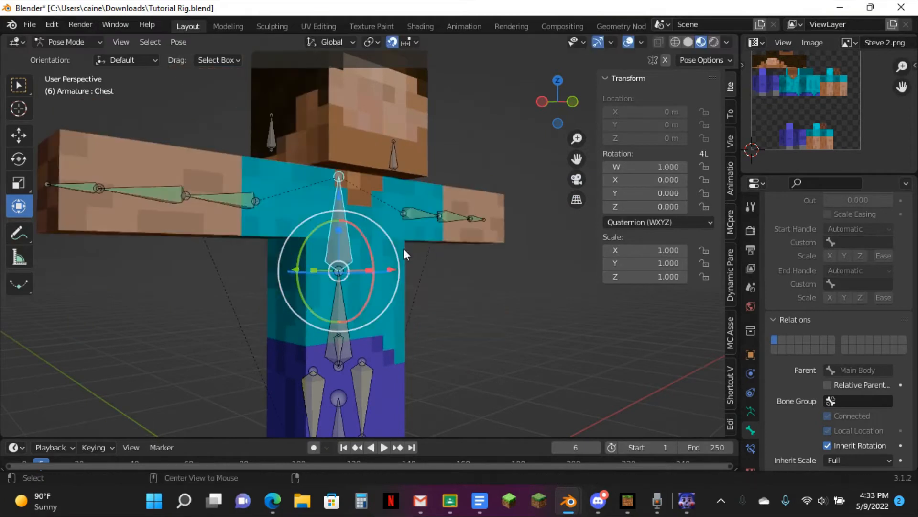
left_click(339, 325)
key("r")
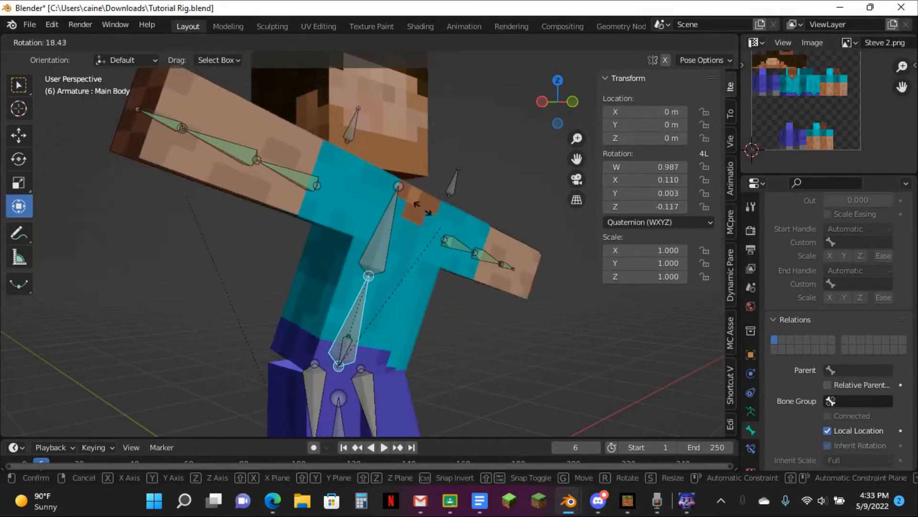
right_click(420, 208)
Try moving the Main Body bone freely and along the Y axis, and undo the move.
key("g")
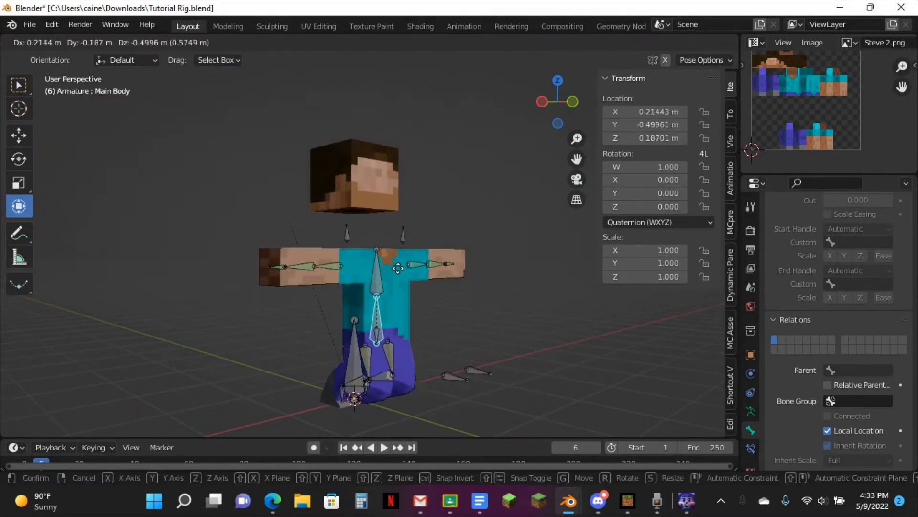
right_click(398, 268)
key("g")
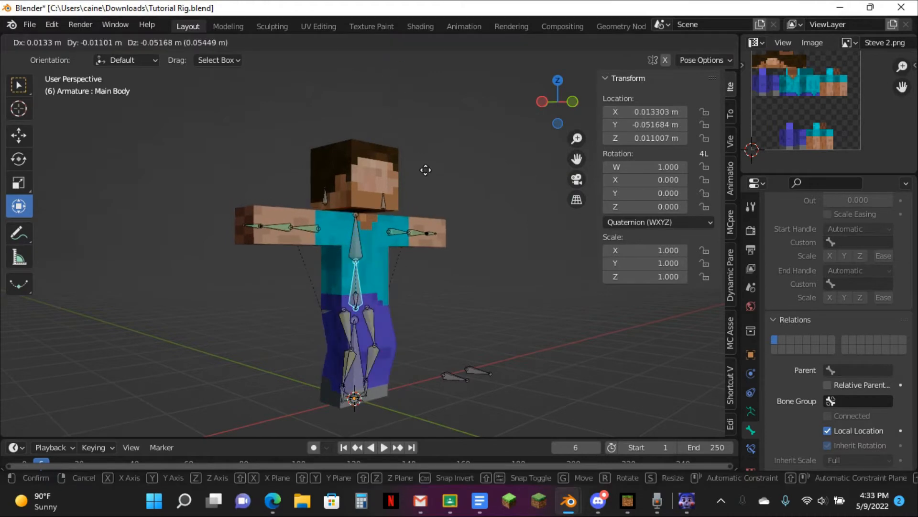
key("y")
left_click(378, 243)
middle_click_drag(378, 237, 367, 266)
key("ctrl+z")
scroll(445, 213, "up", 5)
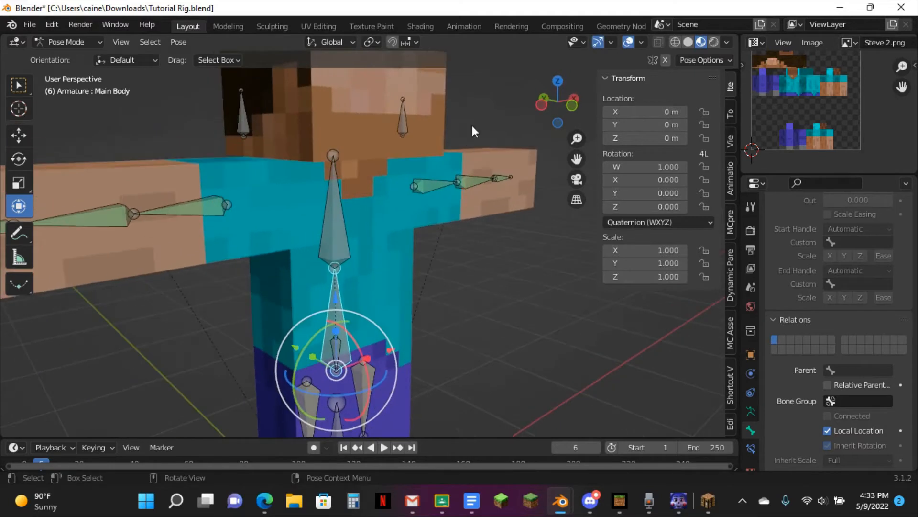
Try a plain and a trackball rotation of the chest bone in the front view to check the head's behavior, cancelling both.
left_click(571, 108)
left_click(362, 225)
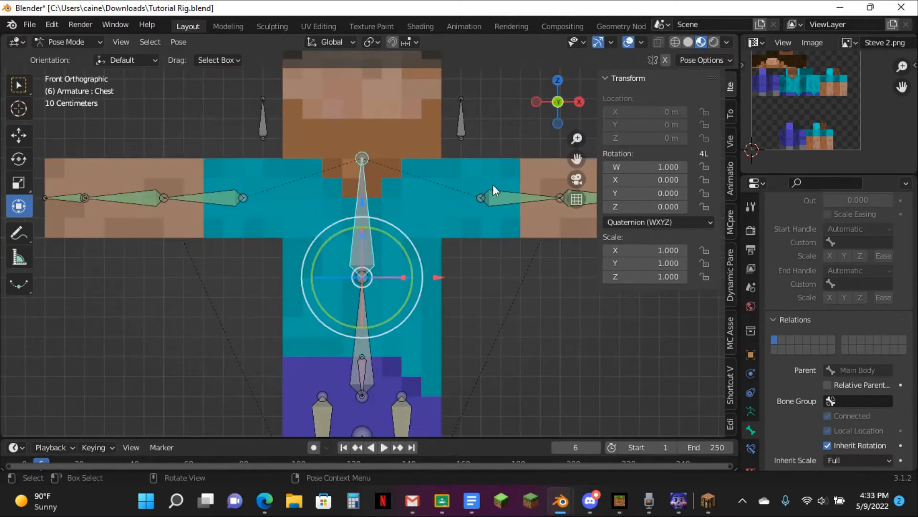
key("r")
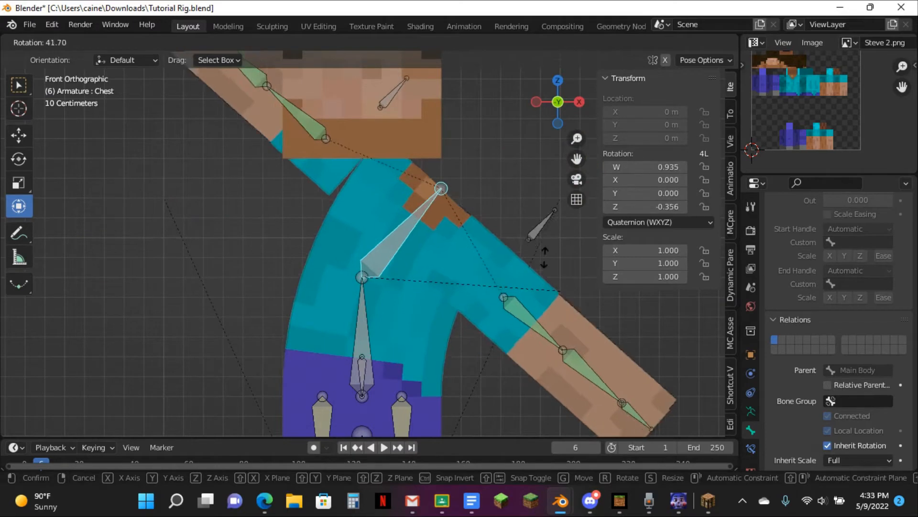
key("Escape")
scroll(446, 271, "down", 3)
scroll(361, 234, "up", 3)
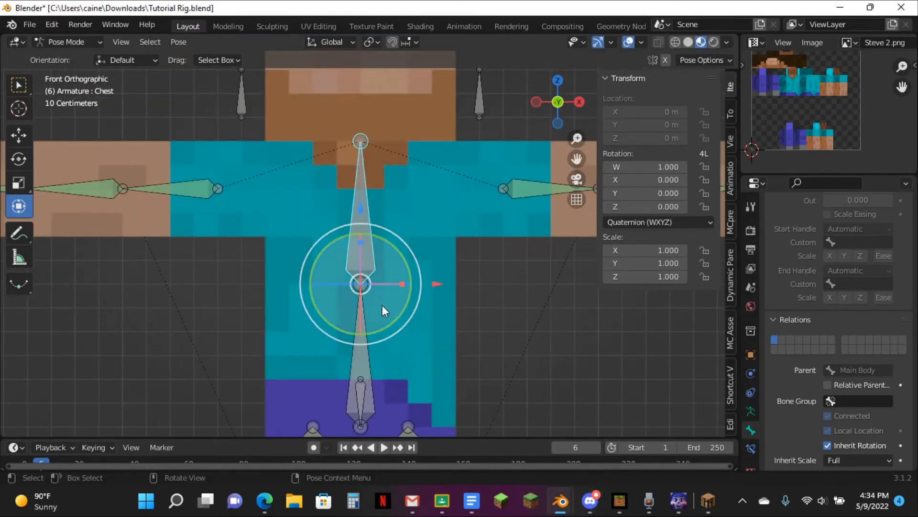
key("r")
key("r")
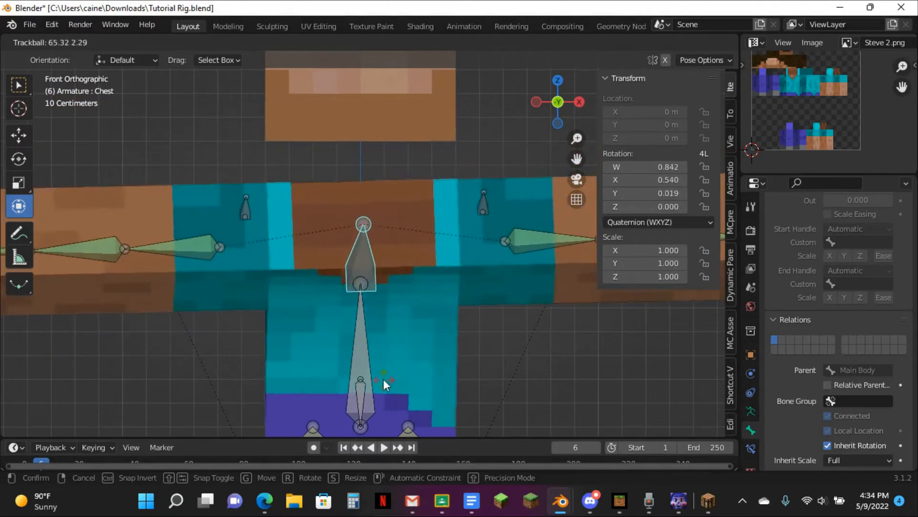
key("Escape")
Duplicate the Base bone in Edit Mode and move the copy straight up 2.4 m to the neck with snapping on.
scroll(398, 352, "down", 4)
scroll(357, 380, "down", 2)
left_click(371, 364)
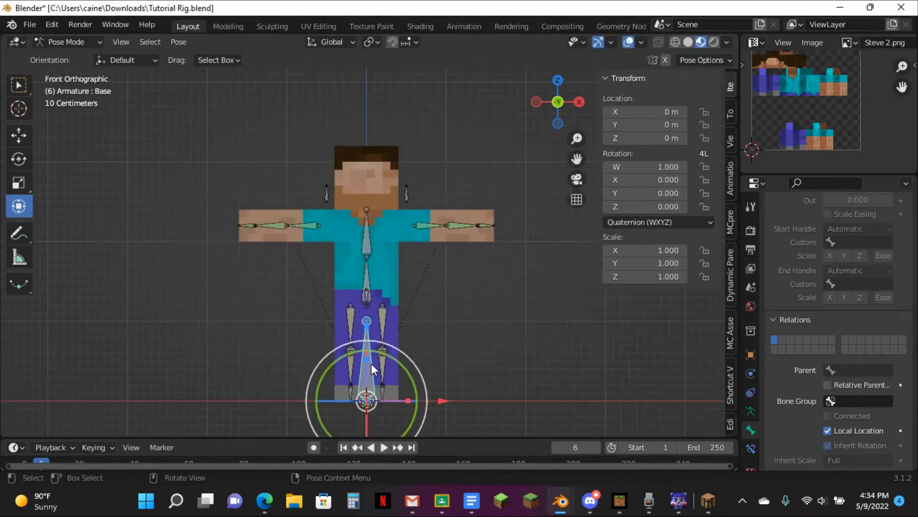
key("Tab")
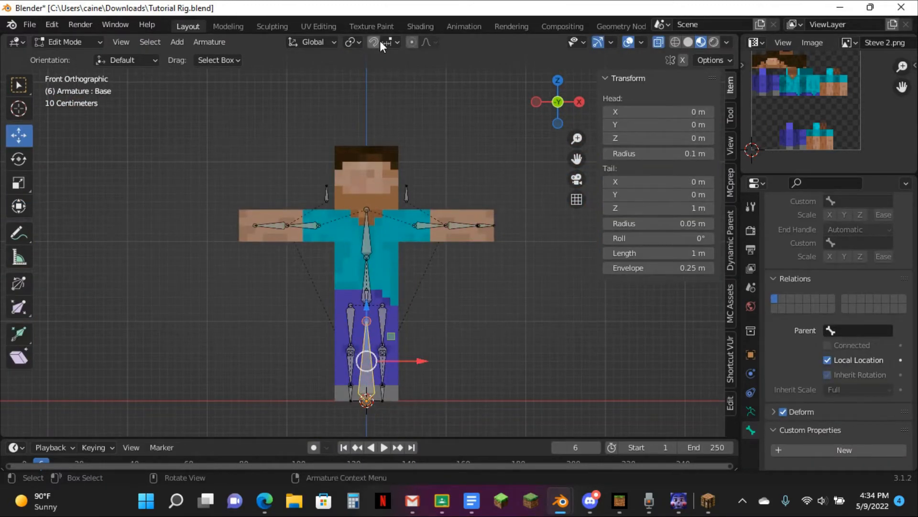
key("shift+d")
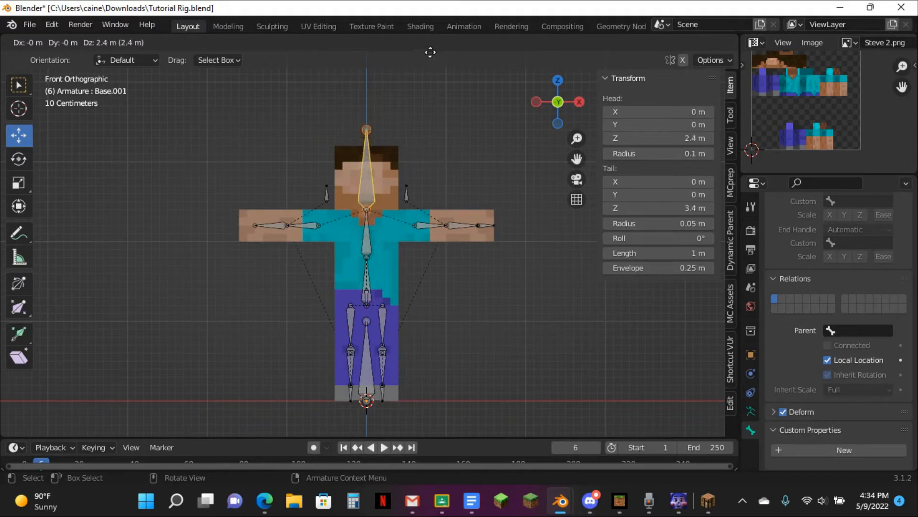
left_click(430, 433)
Move the tail of the new head bone to the top of the head at Z 3.2 m.
scroll(454, 391, "up", 3)
middle_click_drag(334, 329, 339, 467, "shift")
scroll(349, 79, "down", 2)
left_click(371, 103)
key("r")
left_click(379, 125)
key("ctrl+z")
key("g")
left_click(417, 82)
scroll(375, 186, "up", 4)
scroll(375, 186, "down", 4)
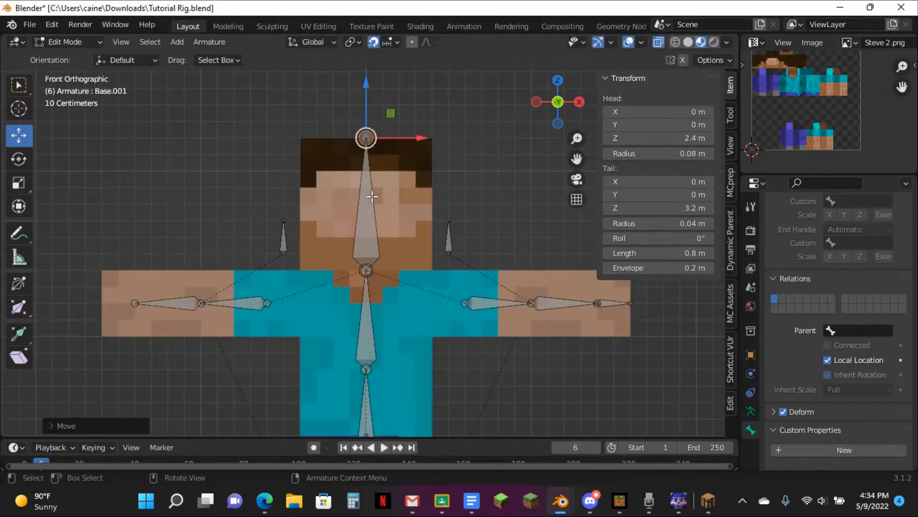
Parent the new head bone to the Chest bone.
scroll(372, 196, "up", 4)
left_click(363, 373)
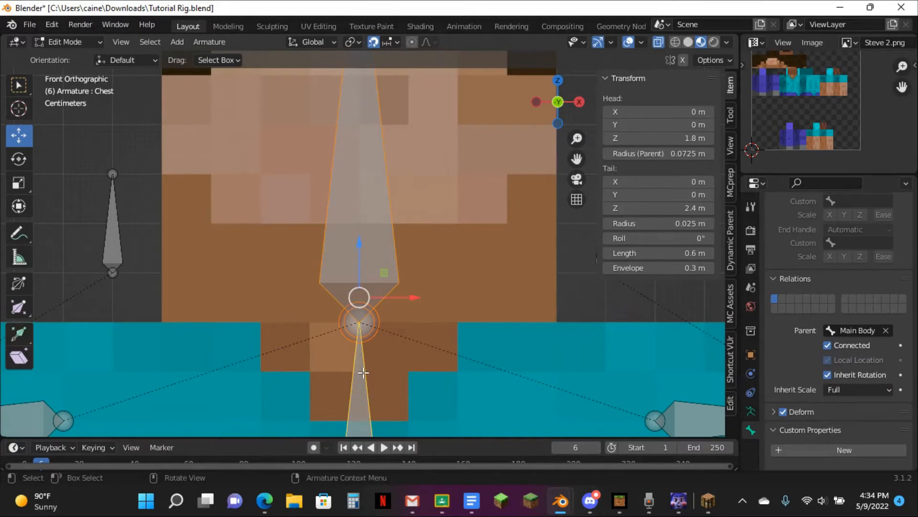
key("ctrl+p")
left_click(363, 372)
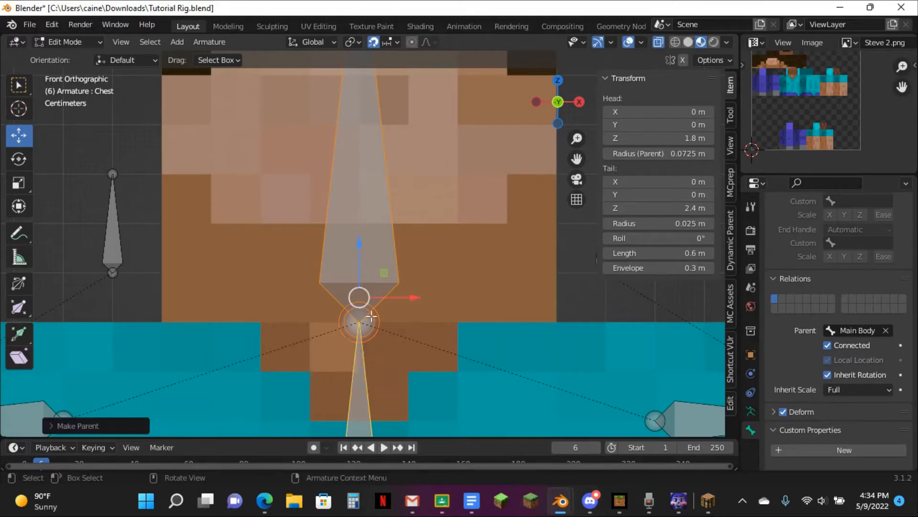
Rename the new head bone as "Head CTRL".
left_click(372, 271)
scroll(871, 373, "up", 10)
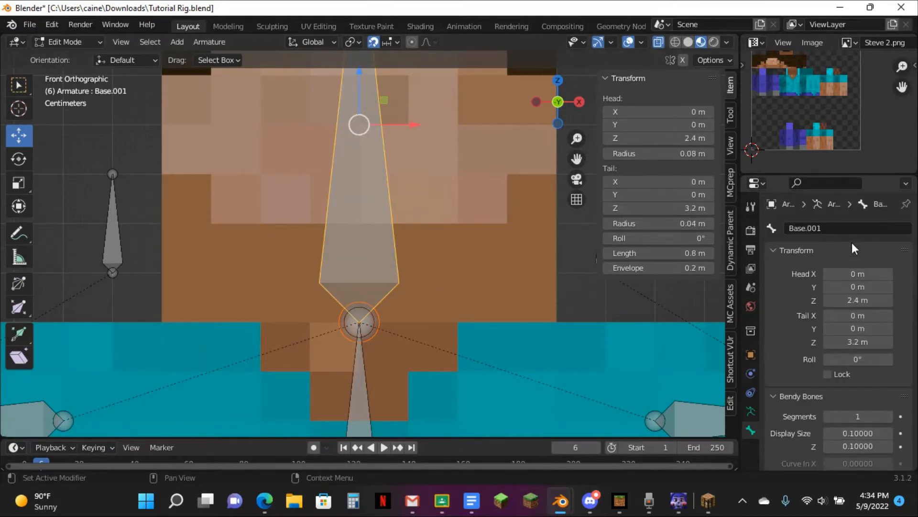
left_click(849, 228)
type("Head CTRL")
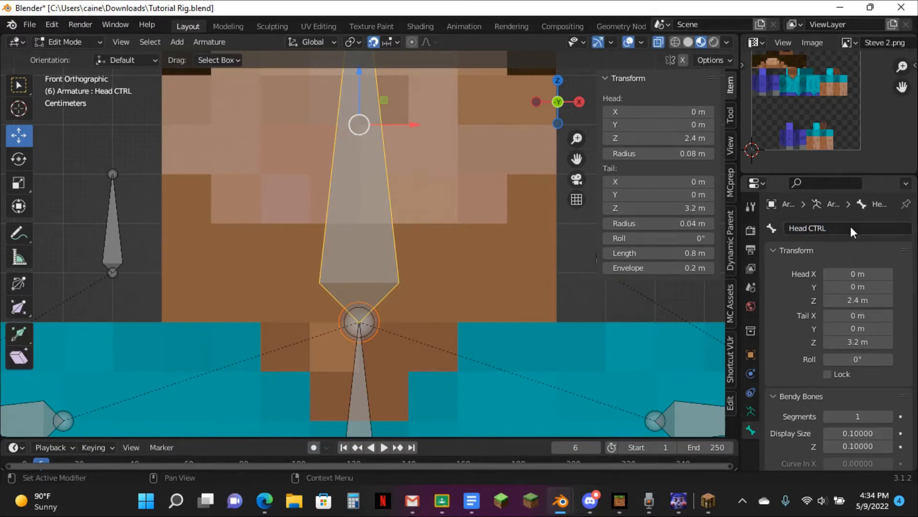
Test the Head CTRL and chest bones in Pose Mode by rotating each one and clearing its rotation.
scroll(326, 216, "down", 7)
middle_click_drag(327, 215, 389, 216)
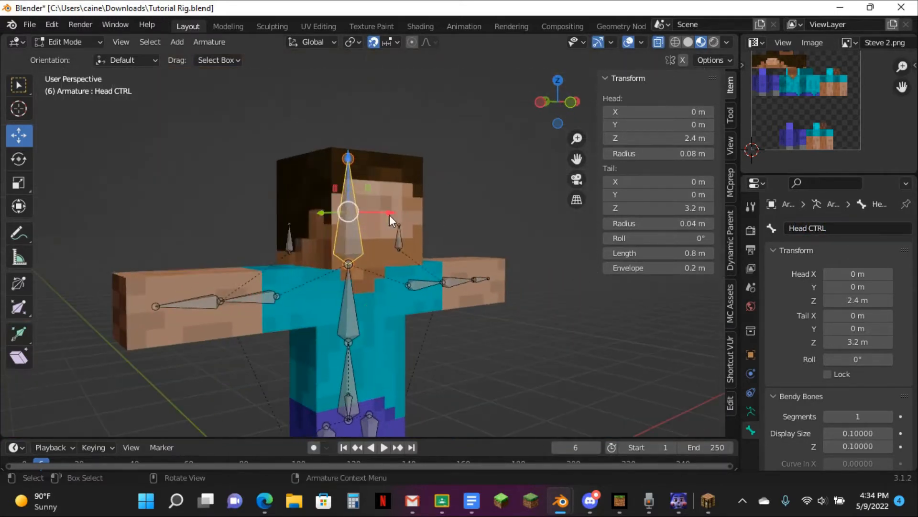
key("ctrl+Tab")
key("r")
left_click(508, 160)
key("alt+r")
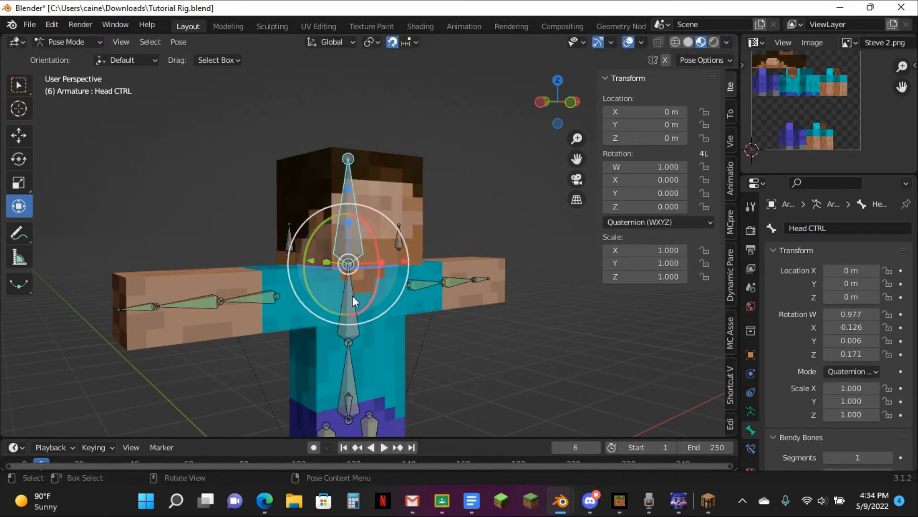
left_click(352, 297)
key("r")
left_click(424, 170)
key("alt+r")
scroll(368, 143, "up", 4)
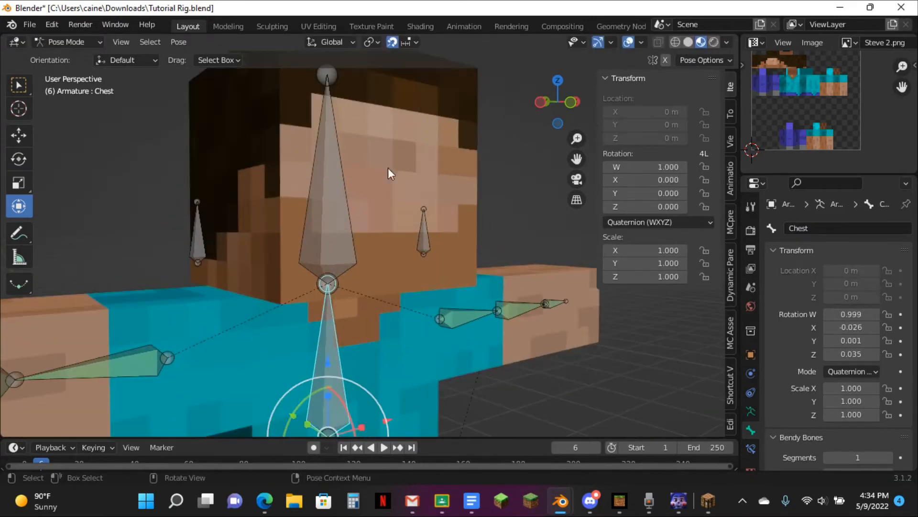
Enter Edit Mode on the head cube and repeatedly subdivide the whole mesh into an 8 by 8 grid per side.
left_click(351, 193)
middle_click_drag(474, 173, 416, 191)
key("ctrl+Tab")
left_click(408, 209)
scroll(408, 208, "up", 4)
key("Tab")
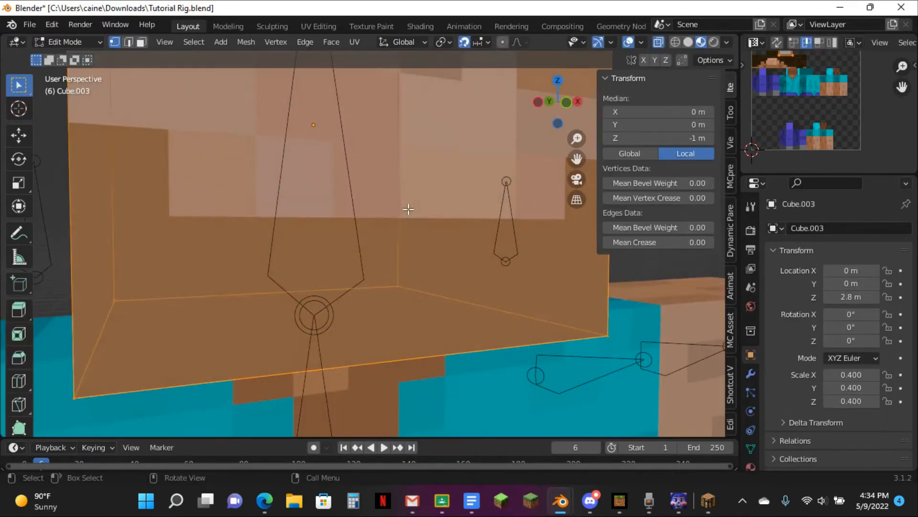
scroll(383, 191, "down", 4)
key("a")
right_click(363, 179)
left_click(363, 179)
right_click(363, 179)
left_click(364, 179)
Turn off X-ray and select the four central faces in the second row from the chin using face selection.
left_click(659, 42)
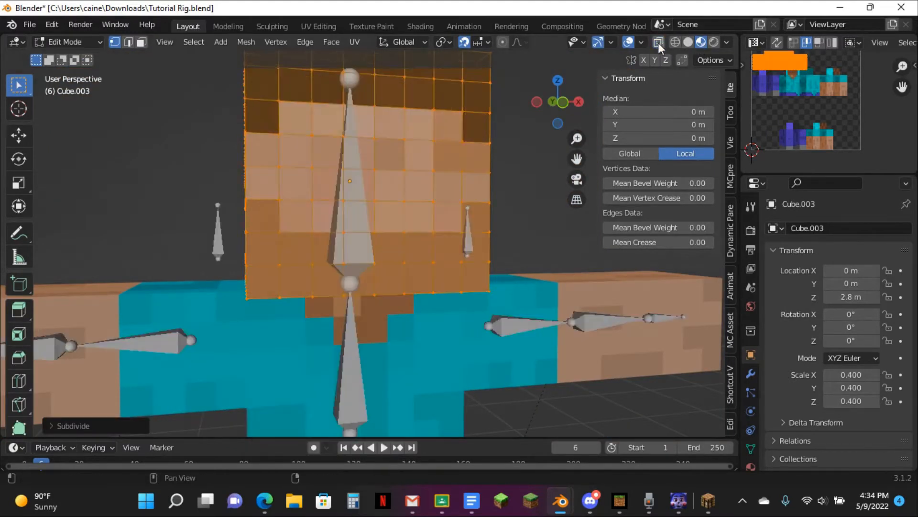
scroll(314, 106, "up", 3)
left_click(142, 42)
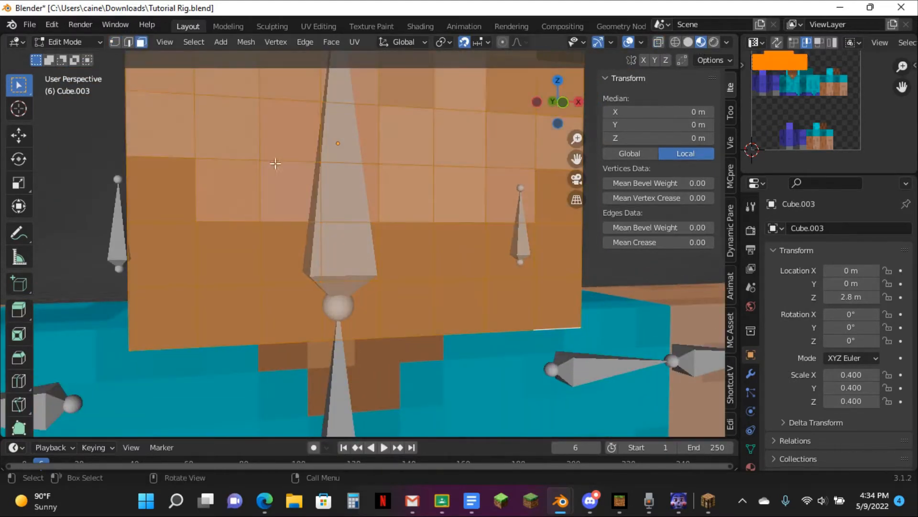
left_click(318, 242)
left_click(475, 240)
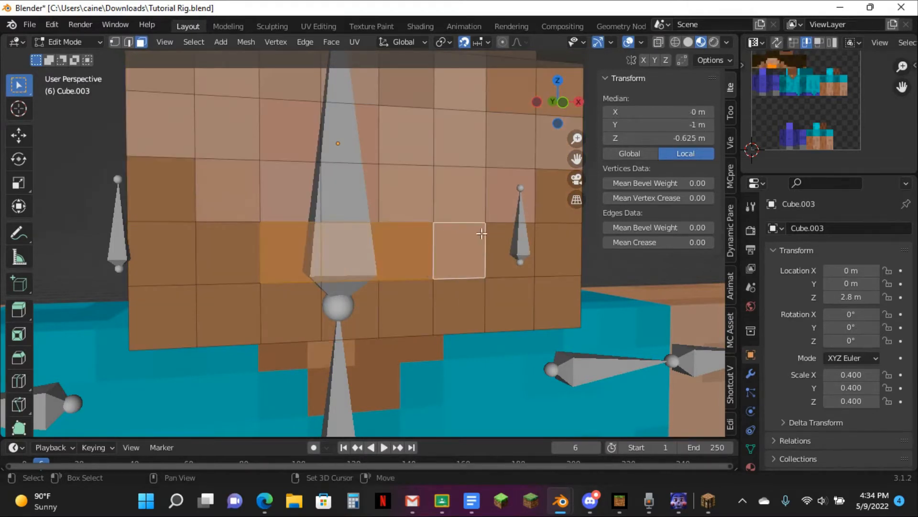
Extrude the four selected mouth faces inward into the head to a local Y of -0.925 m.
left_click(537, 100)
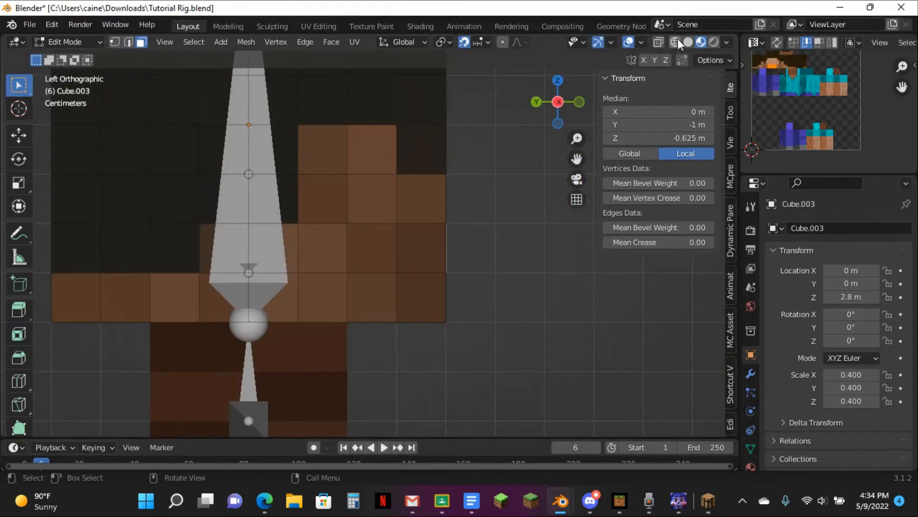
key("shift+z")
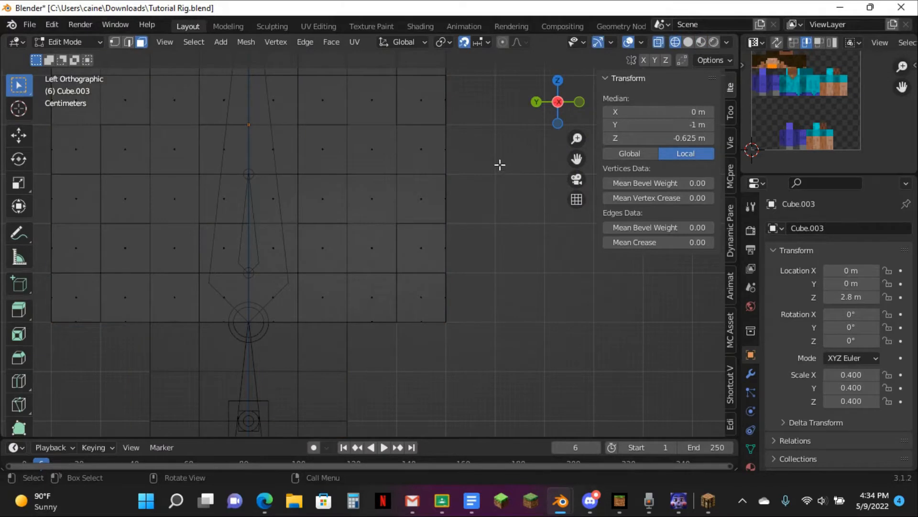
scroll(489, 139, "up", 8)
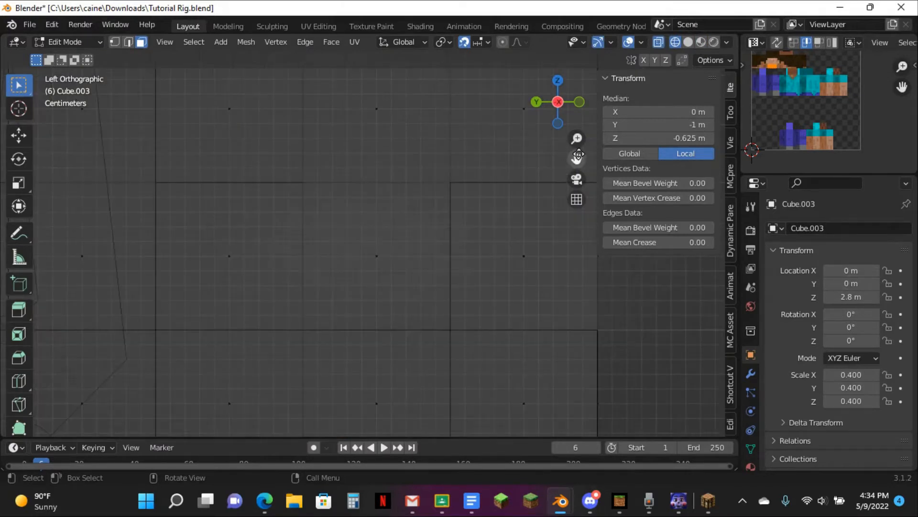
key("e")
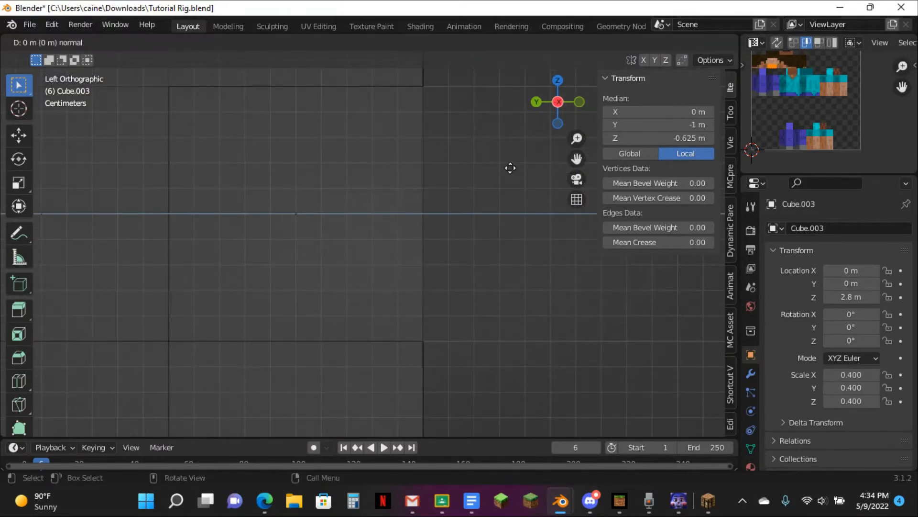
left_click(448, 169)
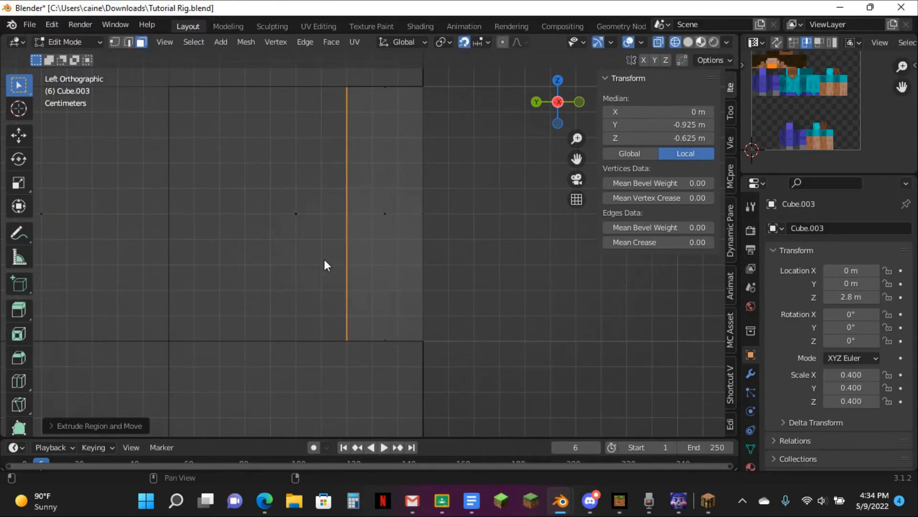
Delete the back faces of the mouth recess and return to Object Mode to inspect the opening.
key("shift+z")
middle_click_drag(336, 261, 410, 225)
key("Tab")
key("Tab")
key("x")
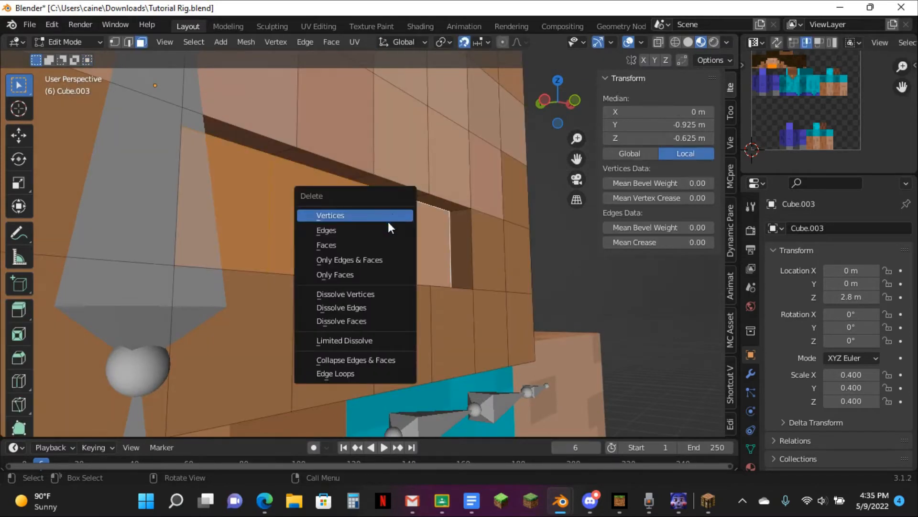
left_click(383, 242)
middle_click_drag(435, 215, 459, 223)
key("Tab")
scroll(525, 194, "up", 2)
middle_click_drag(525, 194, 469, 164)
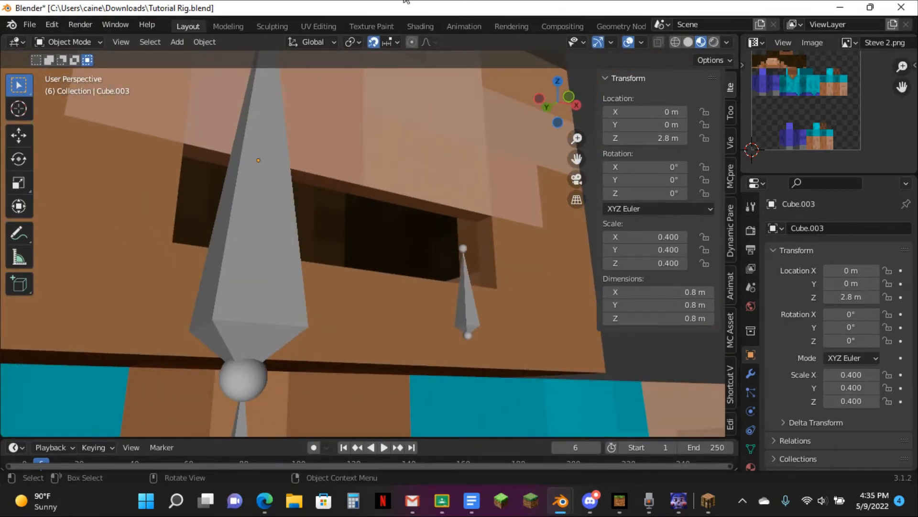
In the armature's Pose Mode, lock location, rotation and scale on the Arm Propeties.R and Arm Propeties.L bones.
scroll(329, 125, "down", 8)
middle_click_drag(398, 147, 345, 198)
left_click(344, 198)
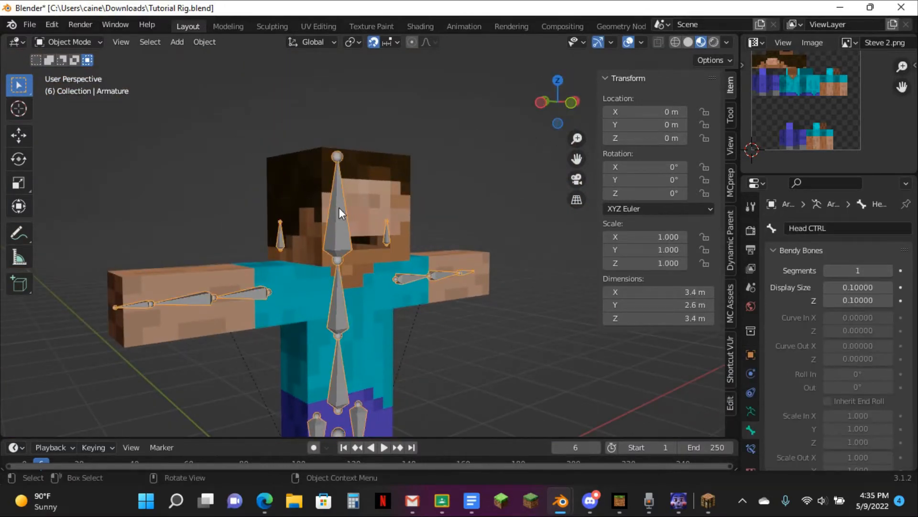
key("ctrl+Tab")
left_click(285, 245)
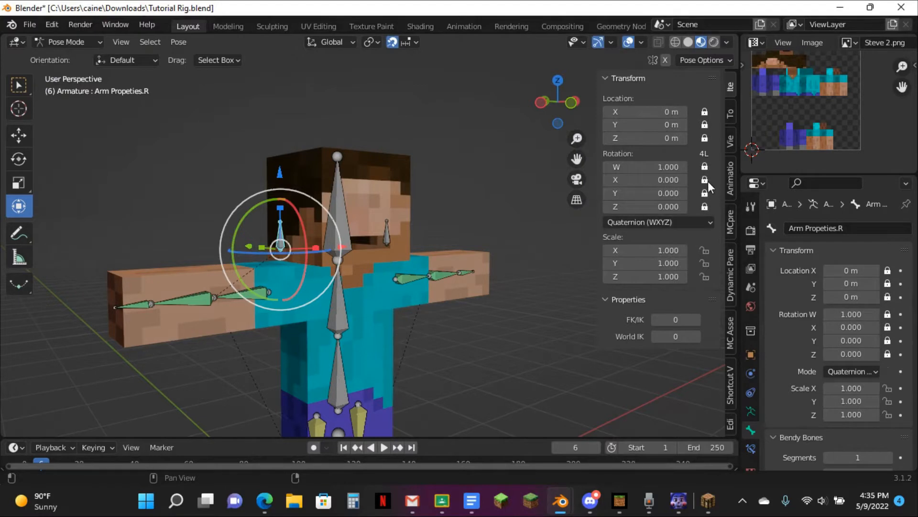
left_click_drag(704, 263, 704, 276)
scroll(463, 243, "up", 5)
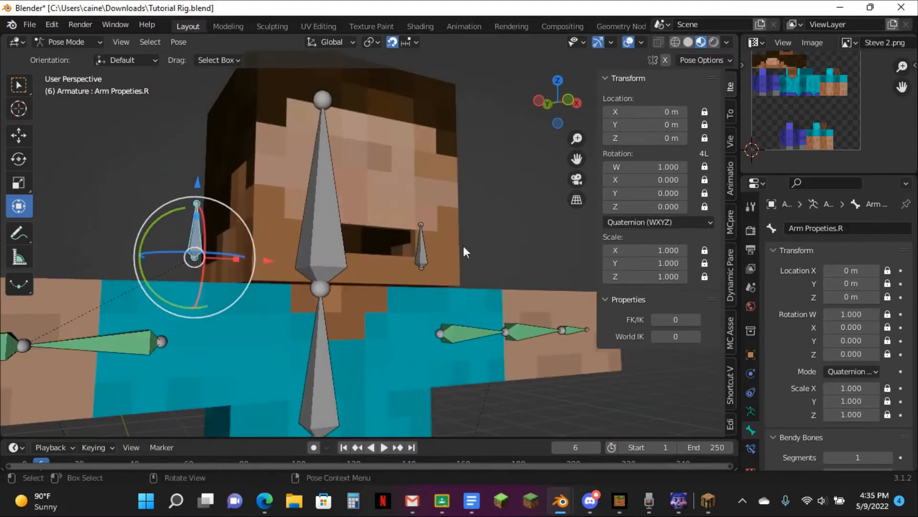
left_click(497, 274)
left_click(436, 255)
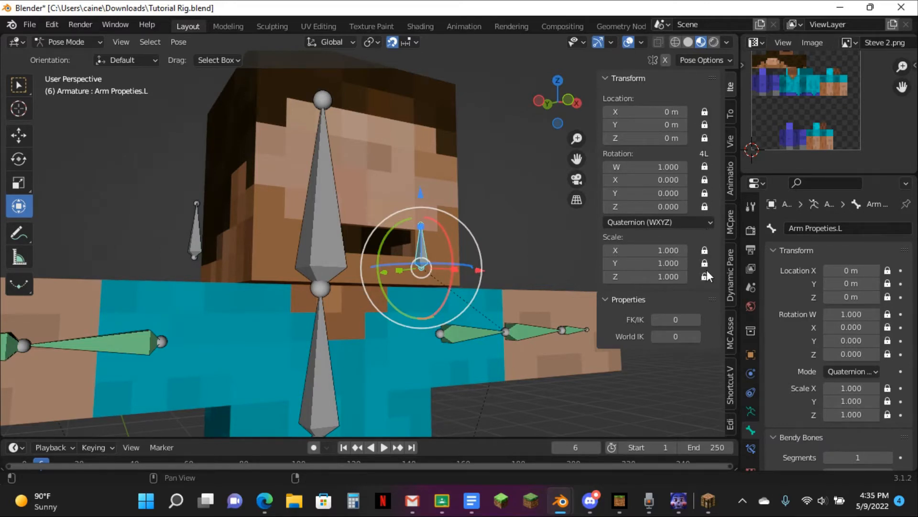
Select the Head CTRL bone and enter armature Edit Mode in a left-side wireframe view.
scroll(497, 207, "up", 3)
left_click(285, 211)
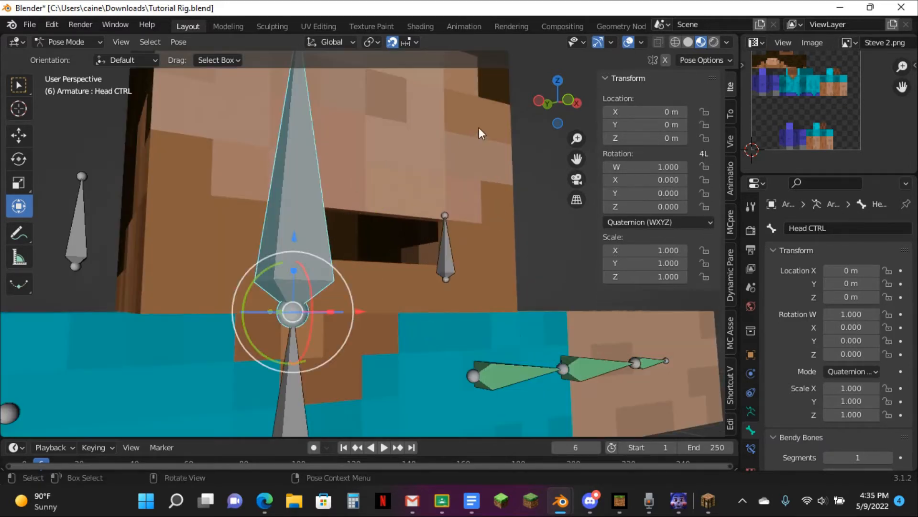
left_click(537, 99)
left_click(675, 40)
key("Tab")
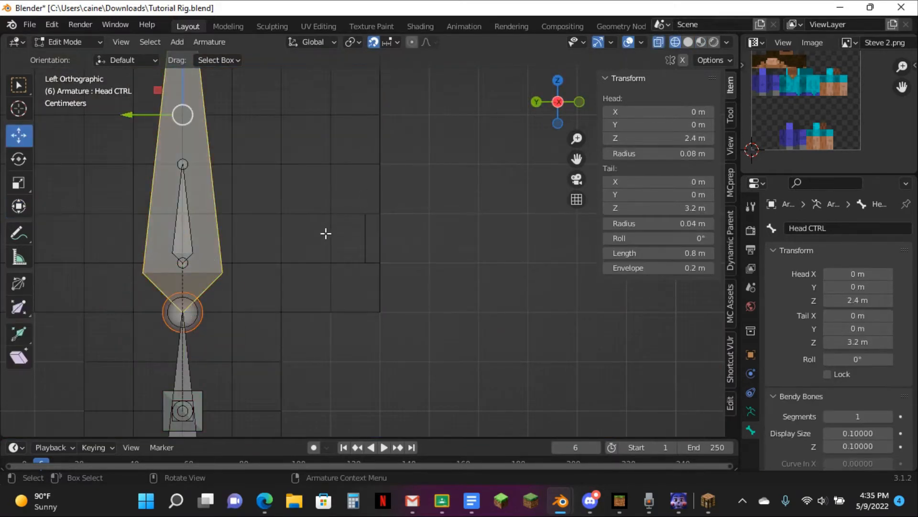
key("shift+d")
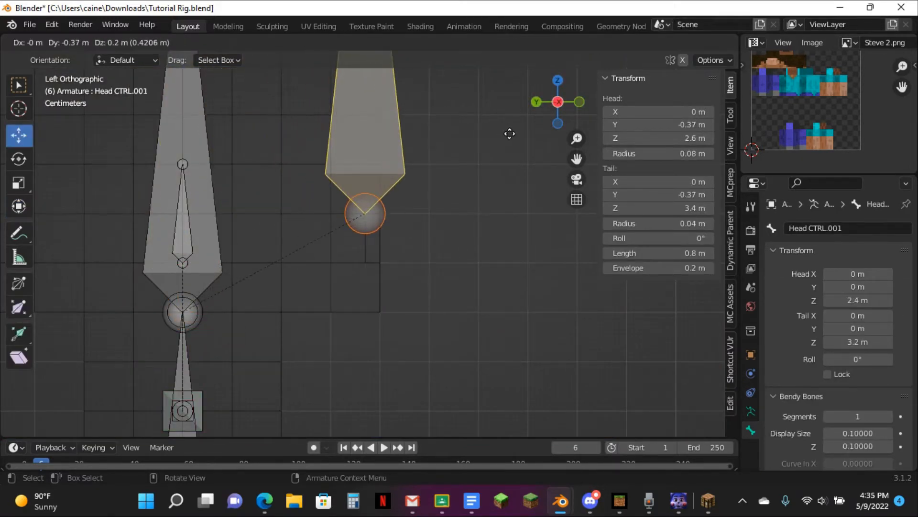
left_click(510, 134)
key("ctrl+z")
scroll(329, 174, "down", 7)
key("g")
left_click(341, 179)
key("shift+s")
left_click(437, 161)
Duplicate the Head CTRL bone and place the copy's head at the mouth corner, X -0.2 m, Y -0.4 m, Z 2.6 m.
key("shift+d")
left_click(441, 161)
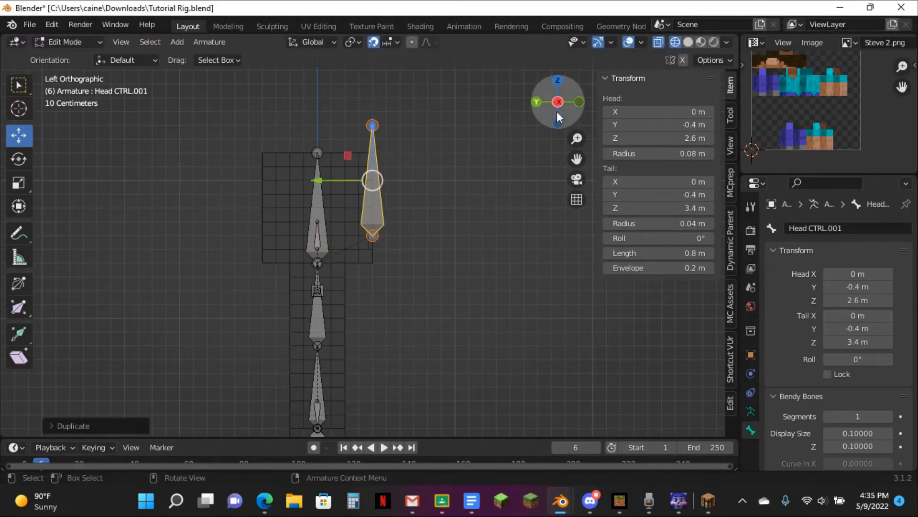
left_click(579, 102)
scroll(444, 138, "up", 5)
key("g")
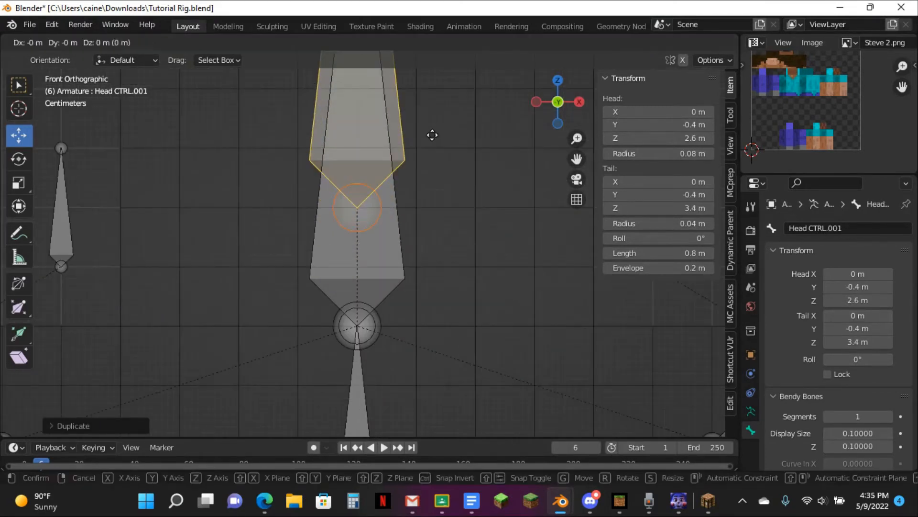
scroll(421, 131, "down", 3)
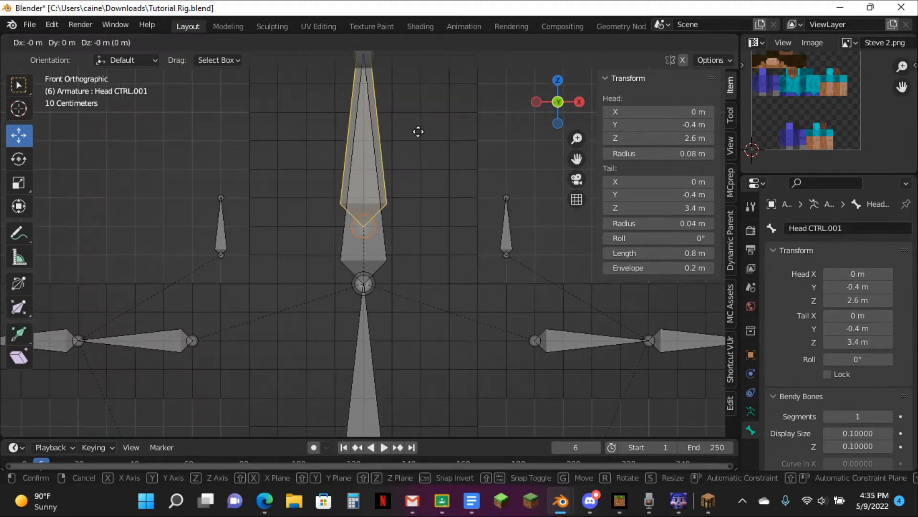
left_click(373, 134)
Switch to Material Preview and shorten the copied bone to 0.1 m by lowering its tail to Z 2.7 m.
left_click(700, 43)
scroll(254, 127, "up", 4)
scroll(323, 97, "down", 6)
left_click(331, 76)
key("g")
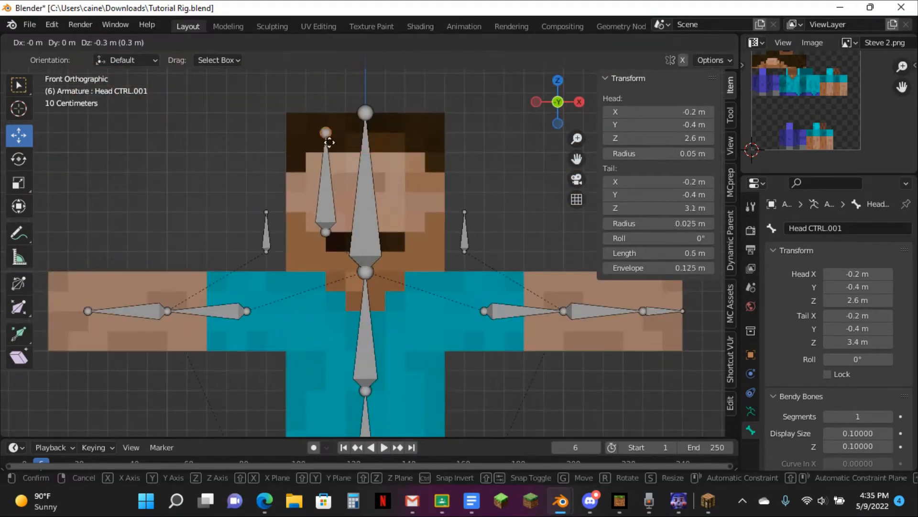
left_click(329, 221)
Select the shortened mouth-corner bone and rename it "Mouth 1".
left_click(328, 221)
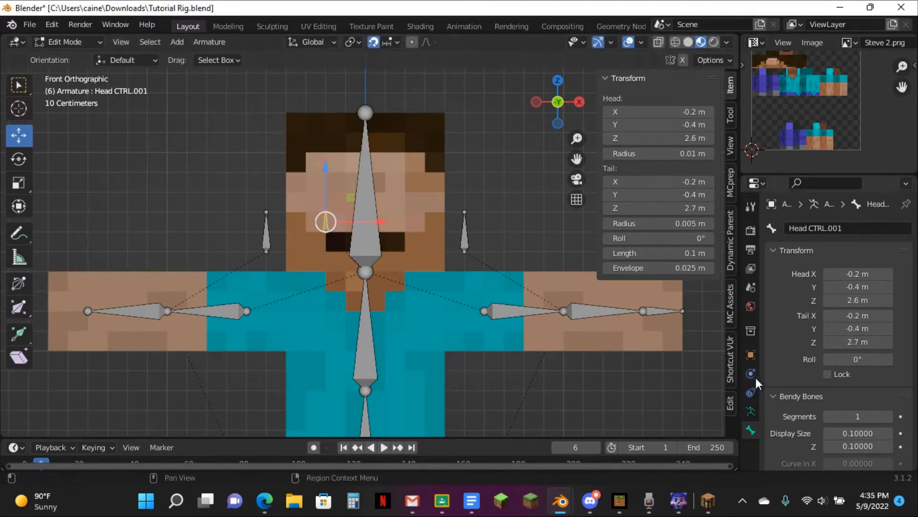
type("Mo")
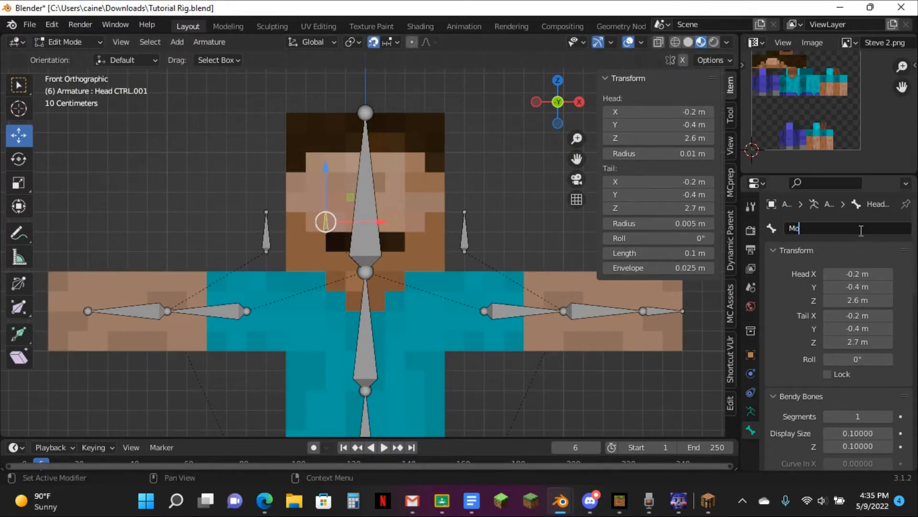
type("uth 1")
key("Return")
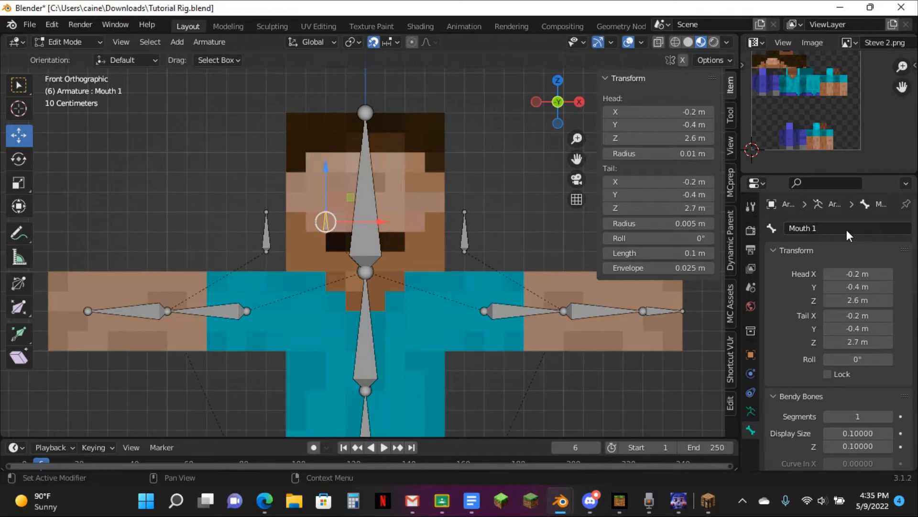
Duplicate the Mouth 1 bone to X -0.1 m and rename the copy "Mouth 2".
scroll(317, 179, "up", 4)
scroll(318, 180, "down", 3)
key("shift+d")
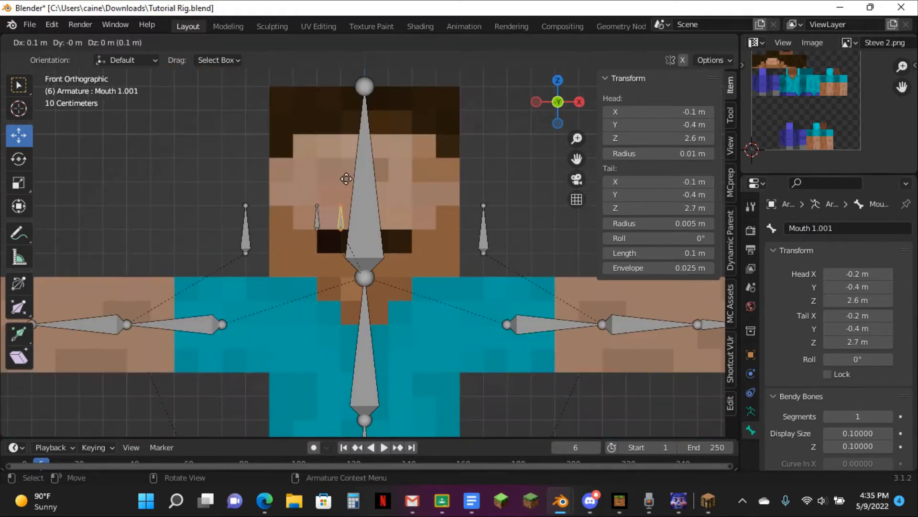
left_click(339, 178)
left_click(854, 228)
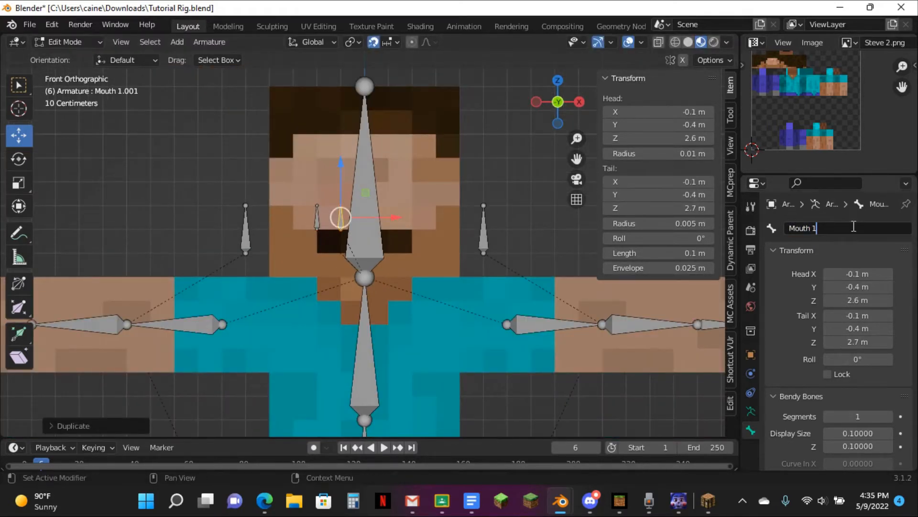
type("Mouth 2")
key("Return")
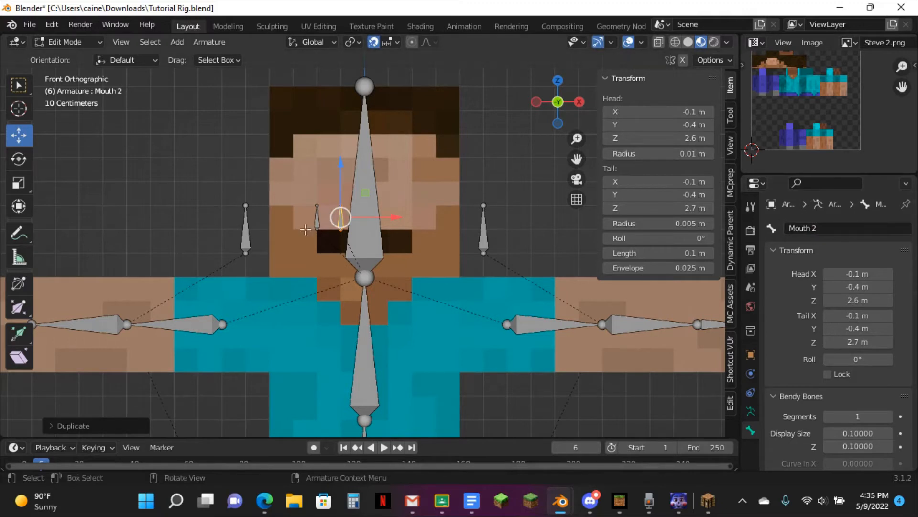
Duplicate the Mouth 2 bone to the centre of the mouth at X 0 m and rename the copy "Mouth 3".
key("shift+d")
left_click(337, 226)
left_click(869, 231)
left_click(870, 231)
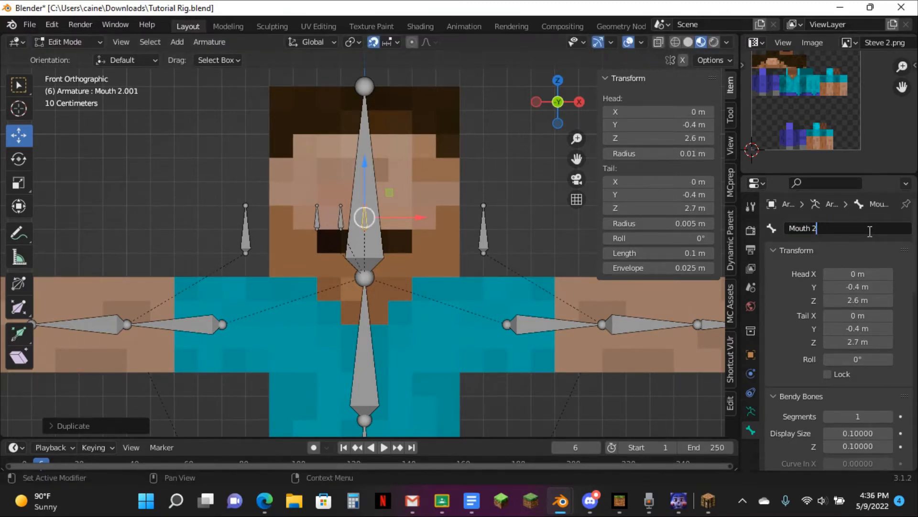
type("3")
key("Return")
Duplicate the Mouth 3 bone to X 0.1 m and rename the copy "Mouth 4".
key("shift+d")
left_click(404, 193)
left_click(865, 224)
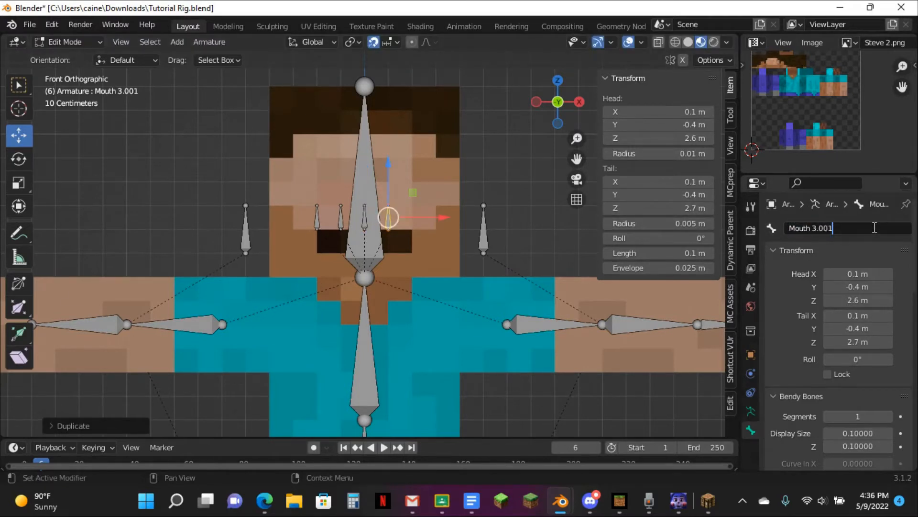
type("Mouth 4")
key("Return")
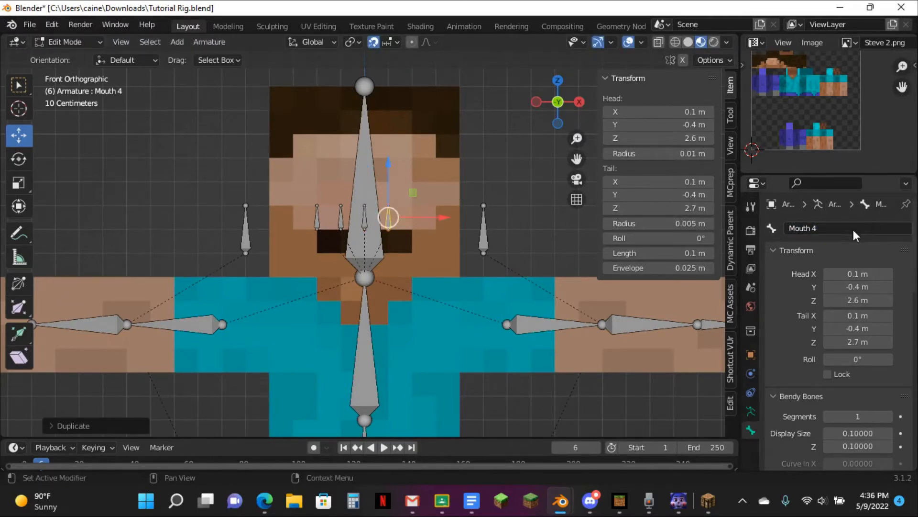
Duplicate the Mouth 4 bone to the opposite mouth corner at X 0.2 m and rename the copy "Mouth 5".
key("shift+d")
left_click(408, 214)
key("g")
left_click(384, 215)
left_click(872, 228)
type("Mo")
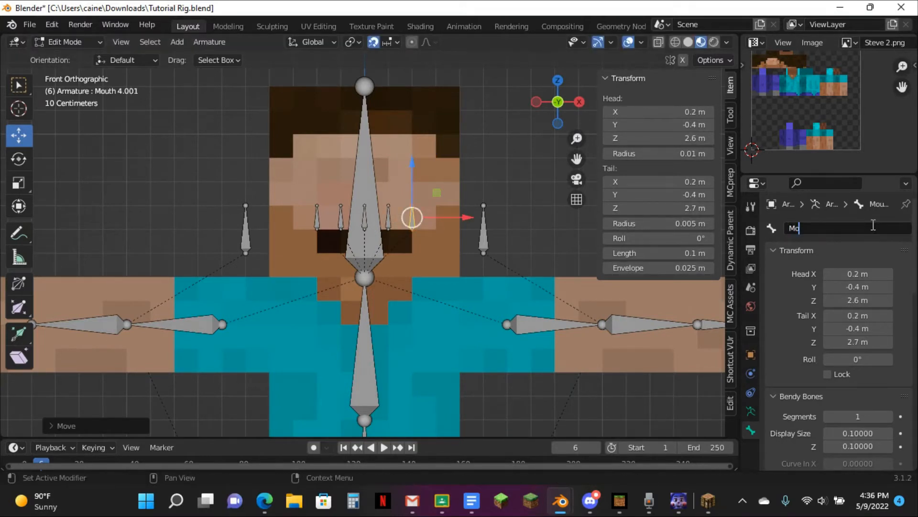
type("uth5")
key("Return")
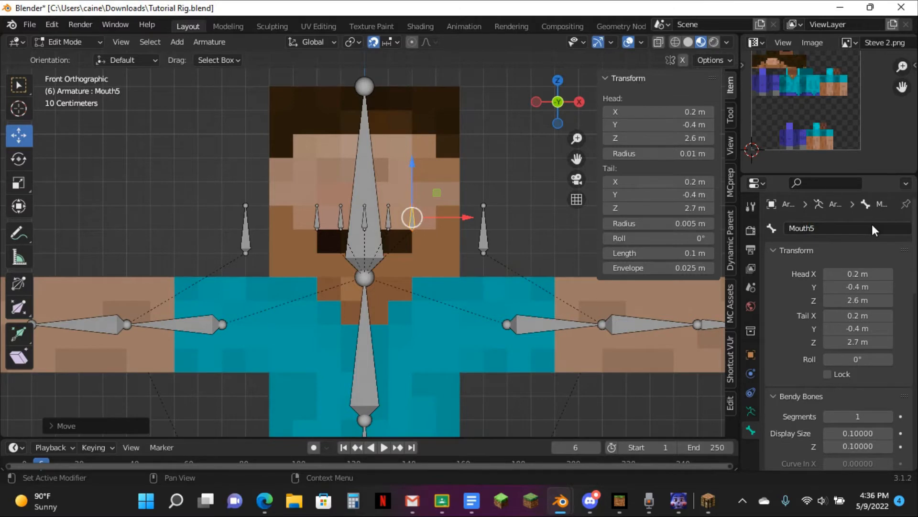
key("BackSpace")
type("5")
key("Return")
Duplicate the Mouth 5 bone, rotate it 90 degrees and place its head beside the mouth at X 0.2 m, Z 2.55 m.
key("shift+d")
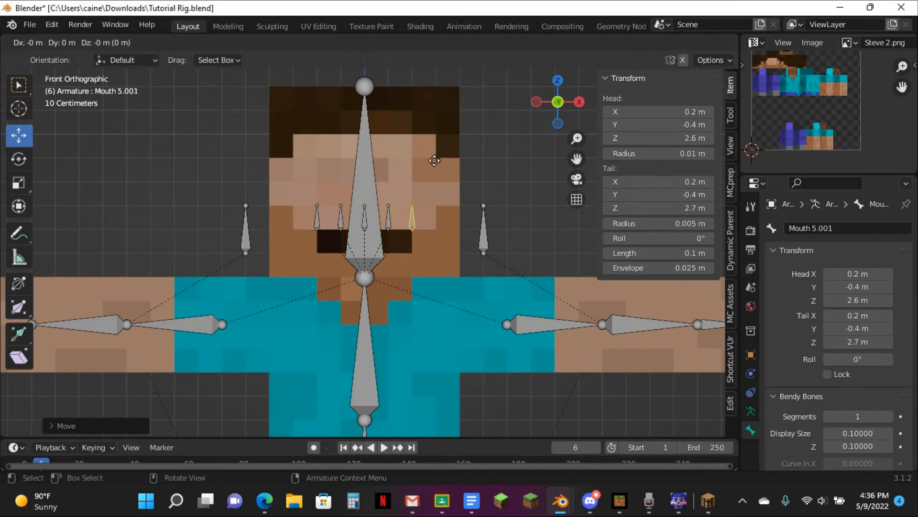
scroll(442, 159, "up", 4)
left_click(459, 172)
type("r90")
key("Return")
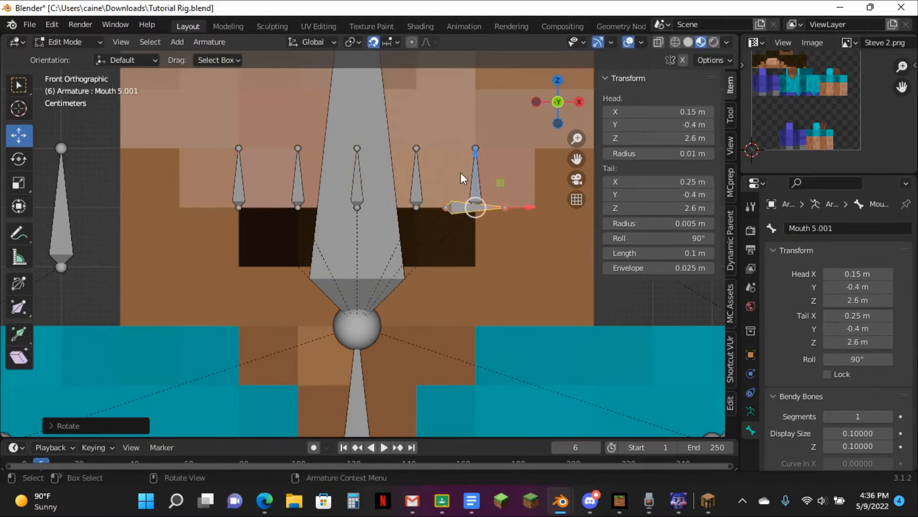
key("BackSpace")
key("g")
left_click(520, 173)
key("g")
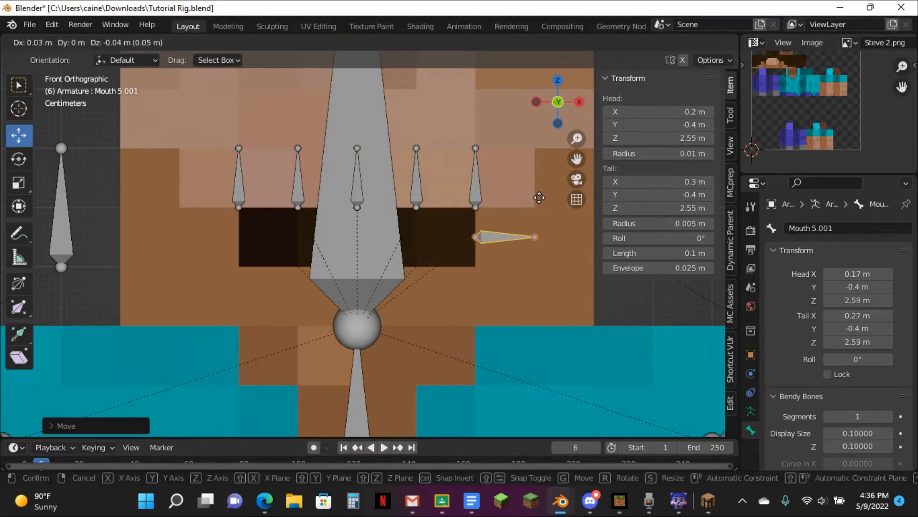
key("Escape")
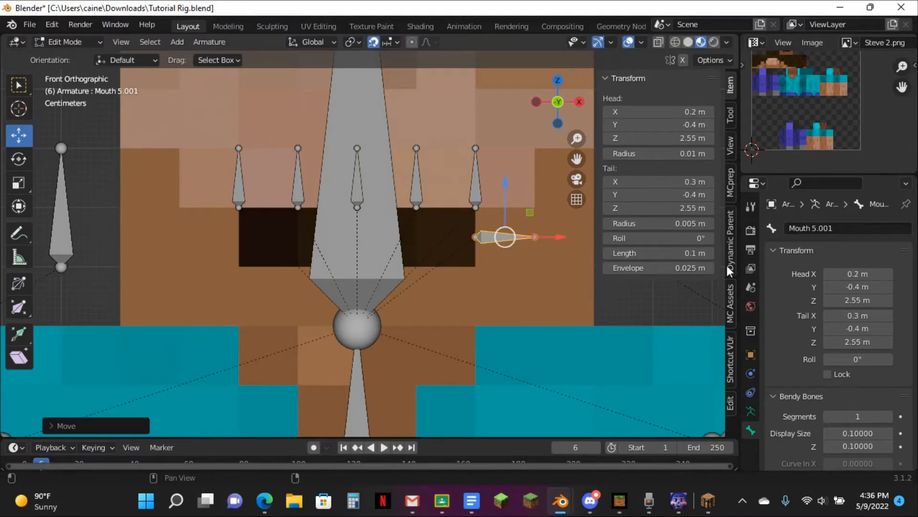
Rename the bone beside the mouth "Mouth Side.L" and symmetrize it to the opposite mouth corner.
left_click(881, 228)
left_click(883, 225)
type("m")
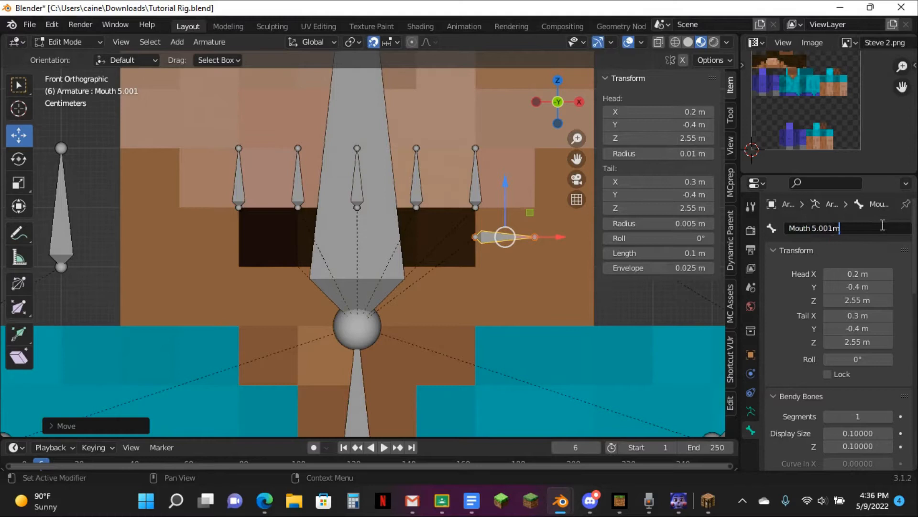
type("Mouth Side")
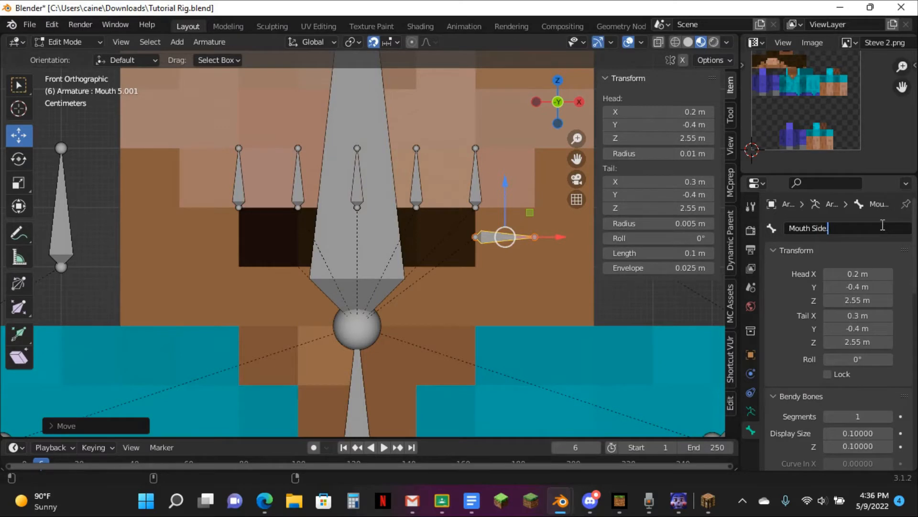
key("Return")
left_click(209, 41)
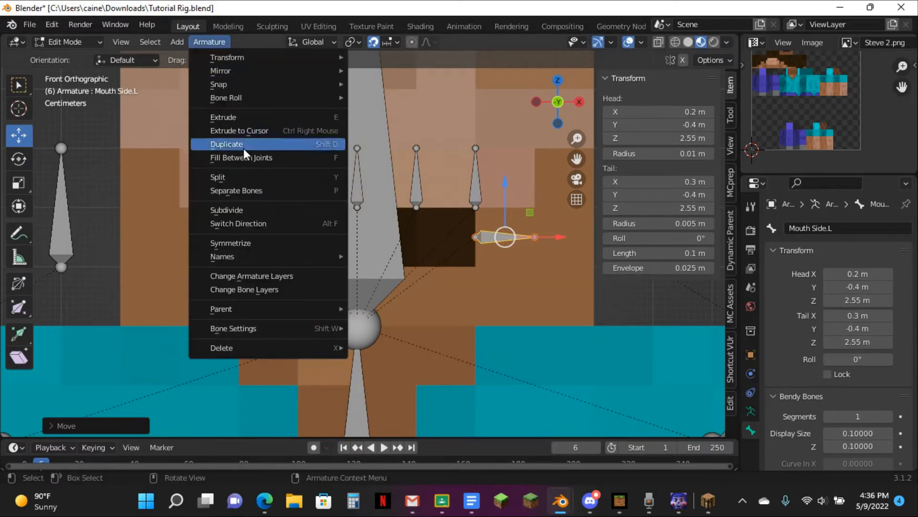
left_click(244, 242)
Duplicate the five bones above the mouth in place and rotate the copies 180 degrees.
left_click(237, 190)
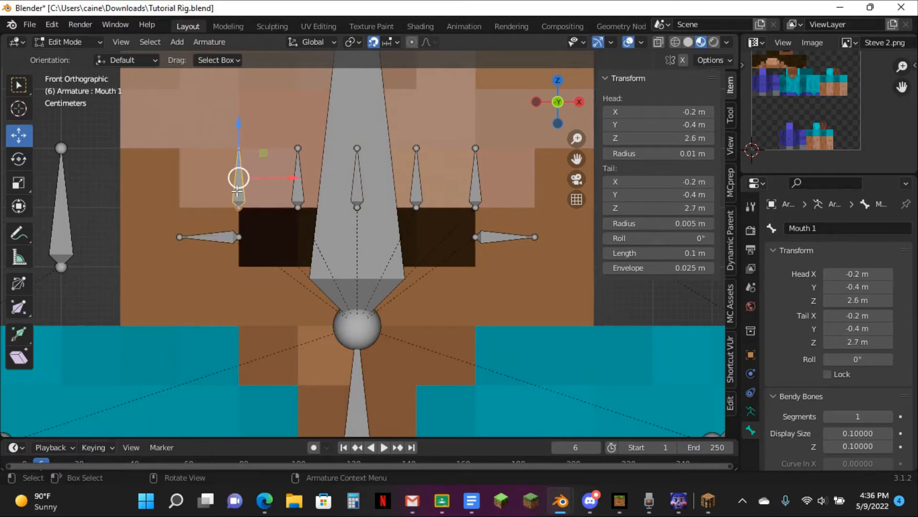
left_click(364, 187, "shift")
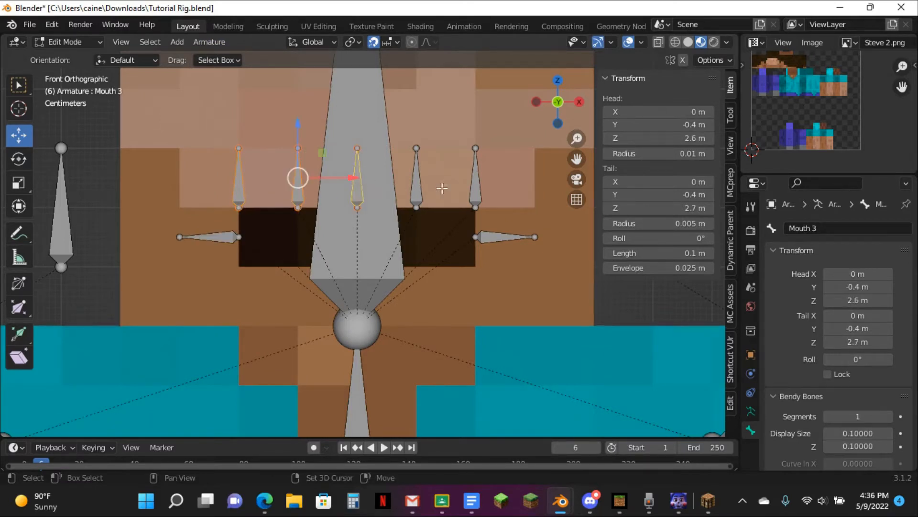
left_click(424, 192, "shift")
left_click(478, 195, "shift")
key("shift+d")
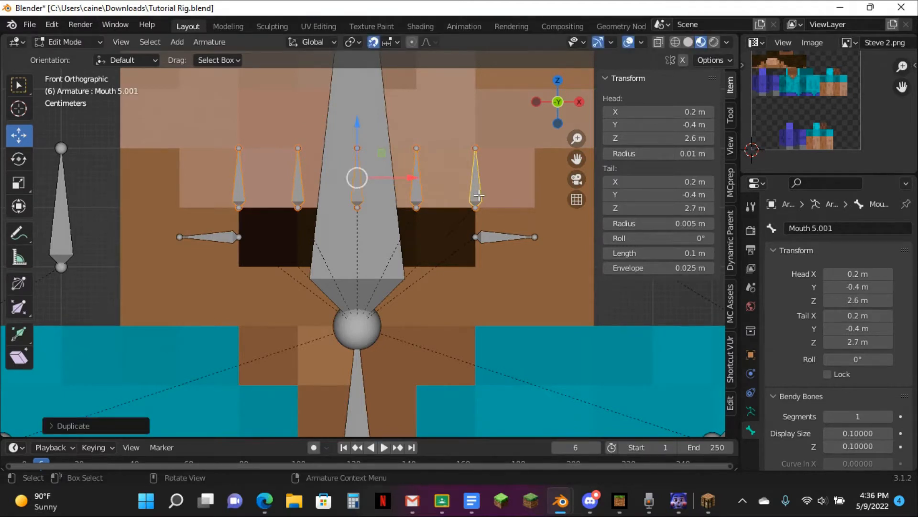
right_click(479, 195)
type("r180")
key("Return")
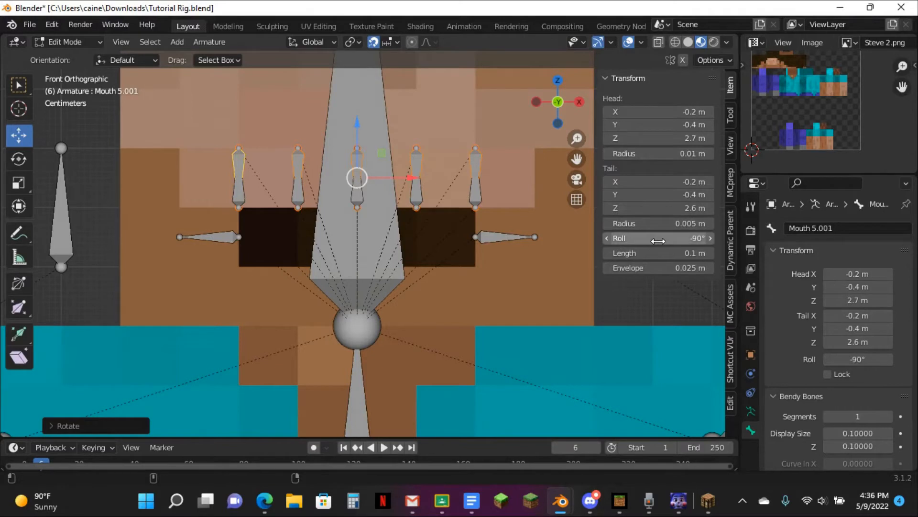
Set the roll of the active rotated copy at X -0.2 m to 0°.
left_click(658, 241)
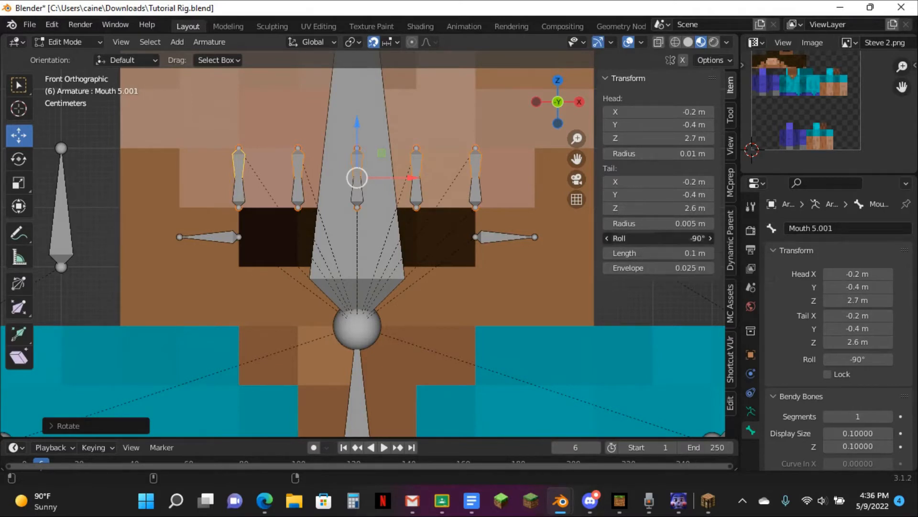
type("0")
key("Return")
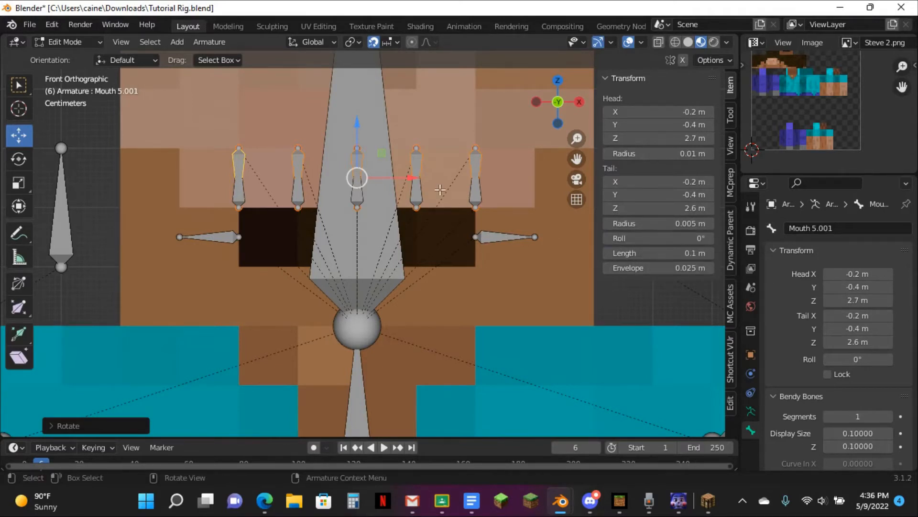
key("g")
left_click(444, 260)
key("ctrl+z")
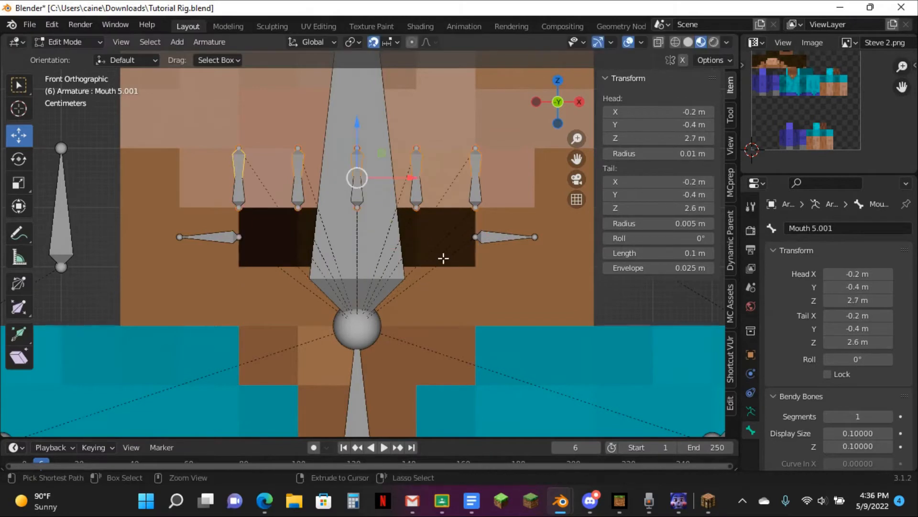
Move the five rotated bones down to the mouth's lower edge, with their heads at Z 2.5 m.
scroll(443, 259, "down", 7)
key("g")
left_click(445, 266)
scroll(445, 267, "up", 5)
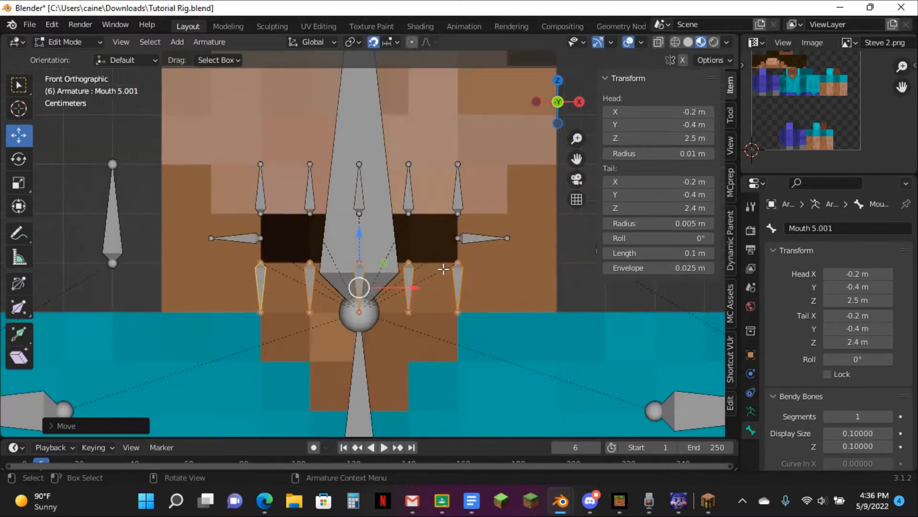
Rename the lower mouth bone at X 0.2 m as "Mouth 6".
left_click(259, 289)
left_click(228, 296)
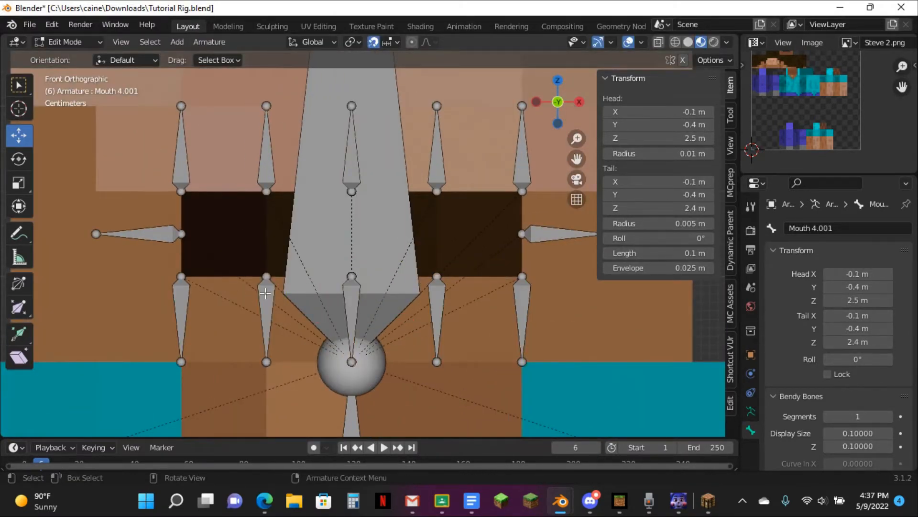
left_click(182, 300)
left_click(521, 312)
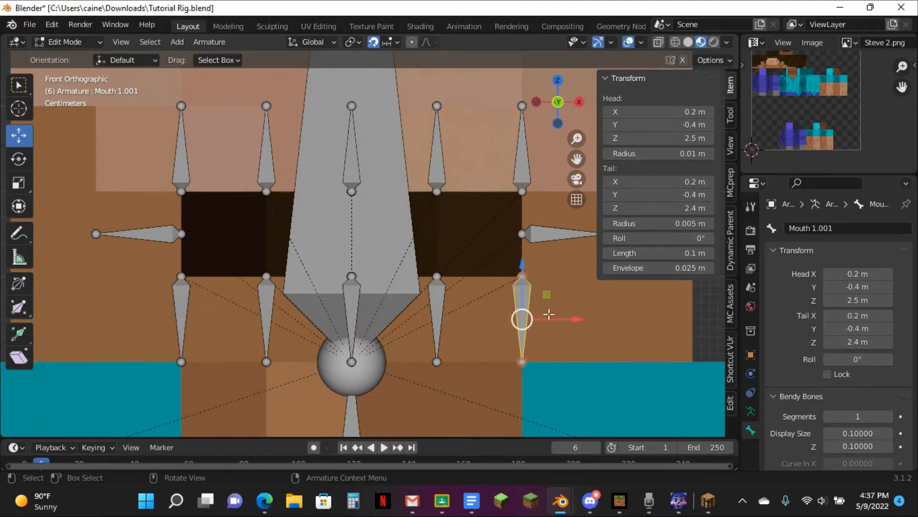
double_click(874, 228)
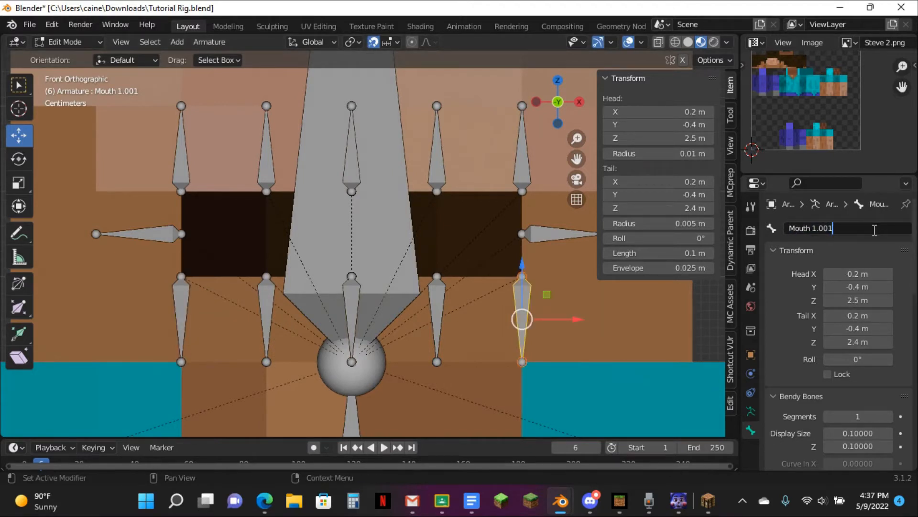
key("Return")
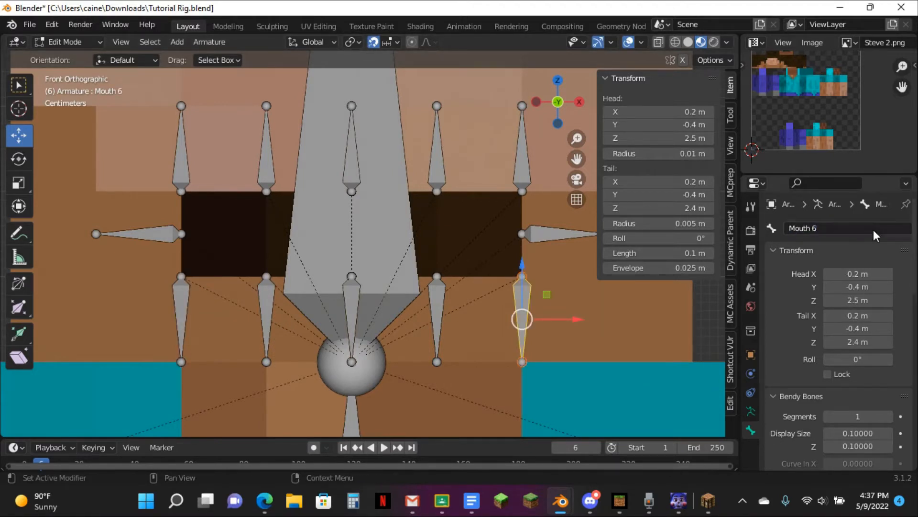
Rename the lower mouth bone at X 0.1 m as "Mouth 7" and the central lower one as "Mouth 8".
left_click(437, 319)
double_click(867, 228)
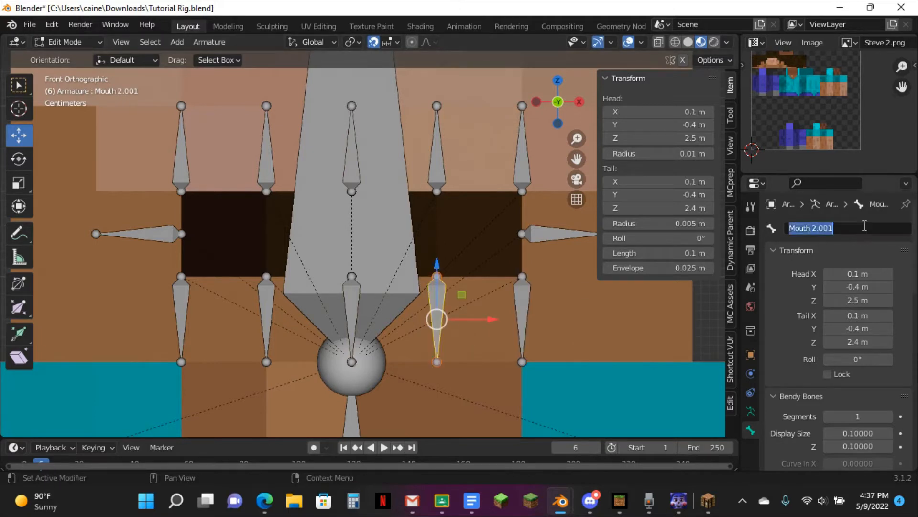
key("Return")
left_click(359, 308)
double_click(861, 228)
key("Return")
double_click(868, 229)
type("8")
key("Return")
Rename the lower mouth bones at X -0.1 m and X -0.2 m as "Mouth 9" and "Mouth 10".
left_click(267, 335)
double_click(837, 228)
type("9")
key("Return")
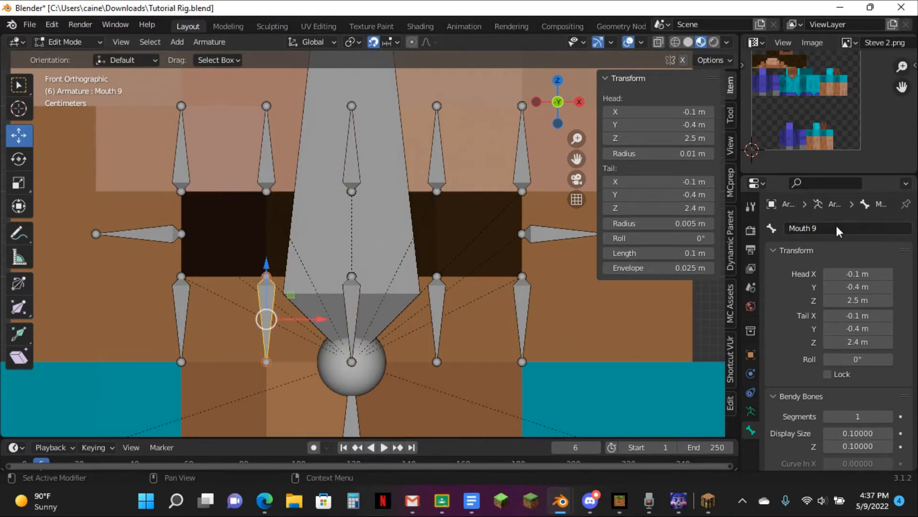
left_click(181, 325)
double_click(857, 228)
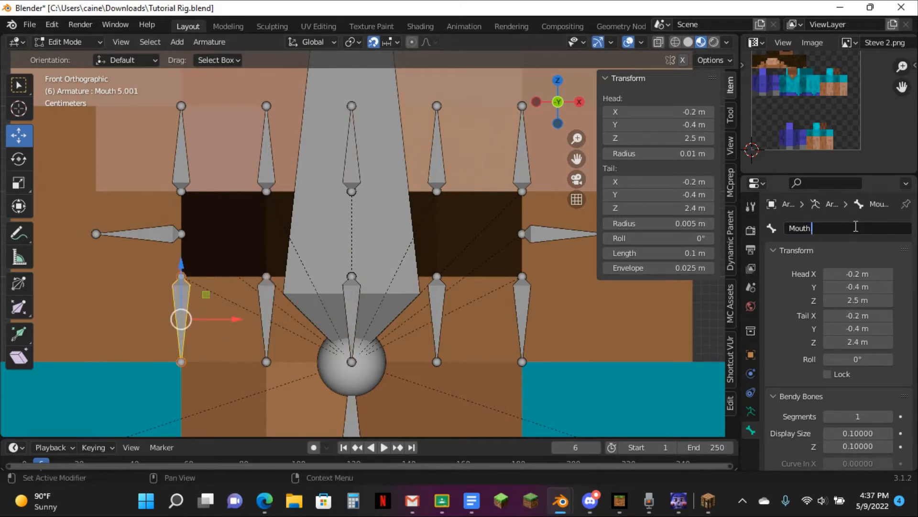
type("10")
key("Return")
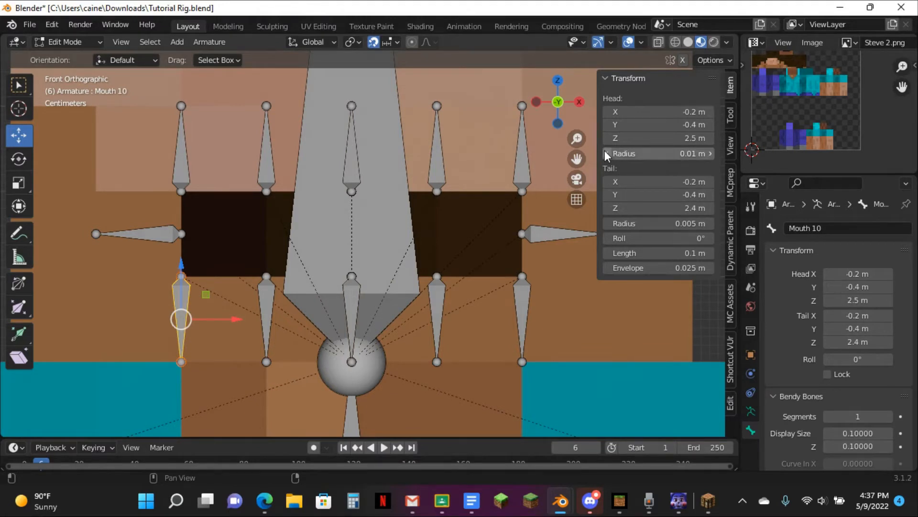
Parent the Mouth 1 and Mouth 10 bones to the Mouth Side.R bone.
scroll(294, 209, "down", 3)
scroll(294, 209, "up", 2)
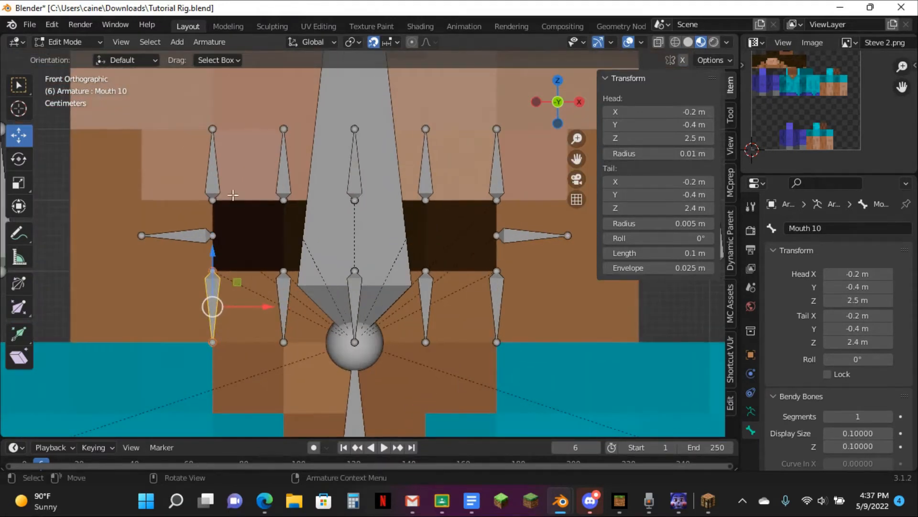
left_click(211, 236)
left_click(195, 235)
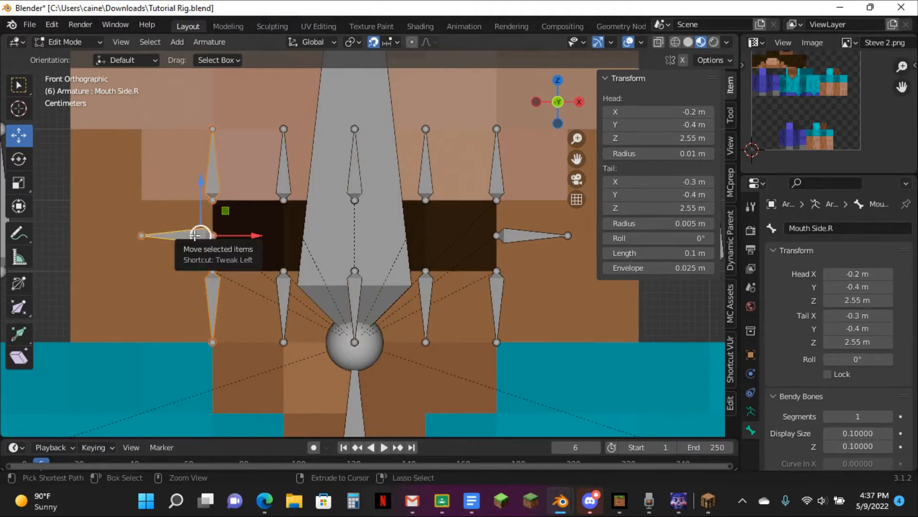
key("ctrl+p")
left_click(196, 239)
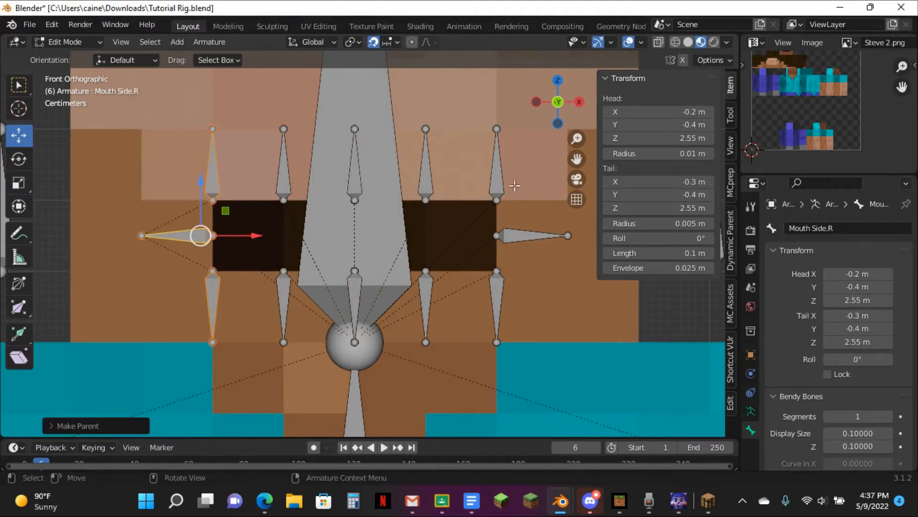
Parent the Mouth 5 and Mouth 6 bones to the Mouth Side.L bone.
left_click(497, 181)
left_click(502, 288, "shift")
left_click(531, 240, "shift")
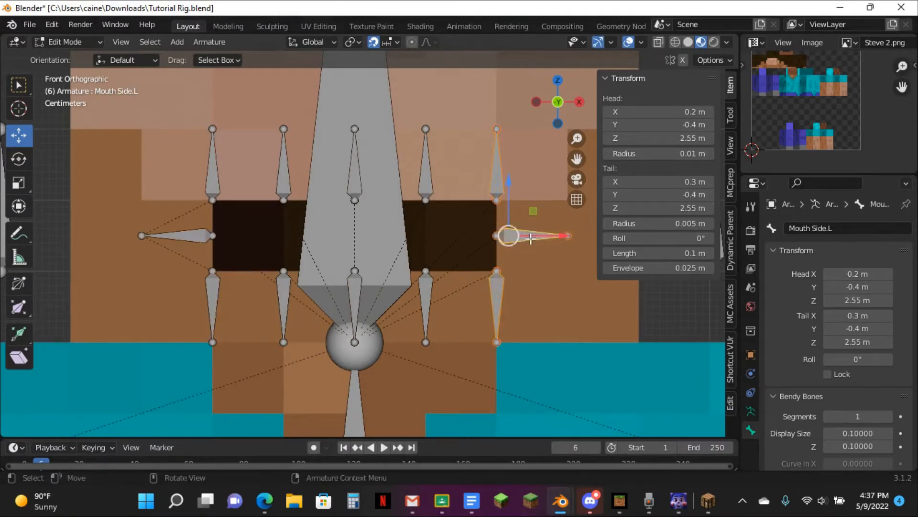
key("ctrl+p")
left_click(530, 238)
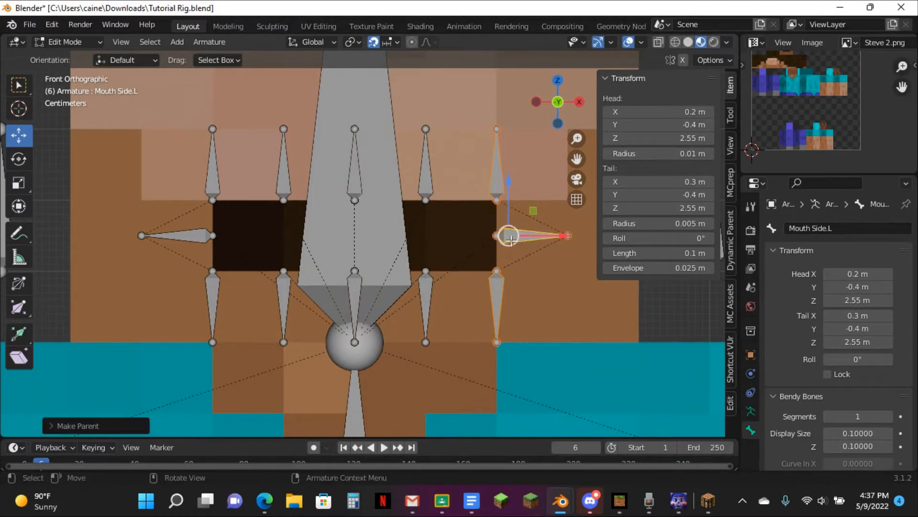
In Pose Mode, lock the X and Z location of the Mouth Side.L bone, then test-move it and undo the move.
key("ctrl+Tab")
left_click_drag(524, 220, 522, 233)
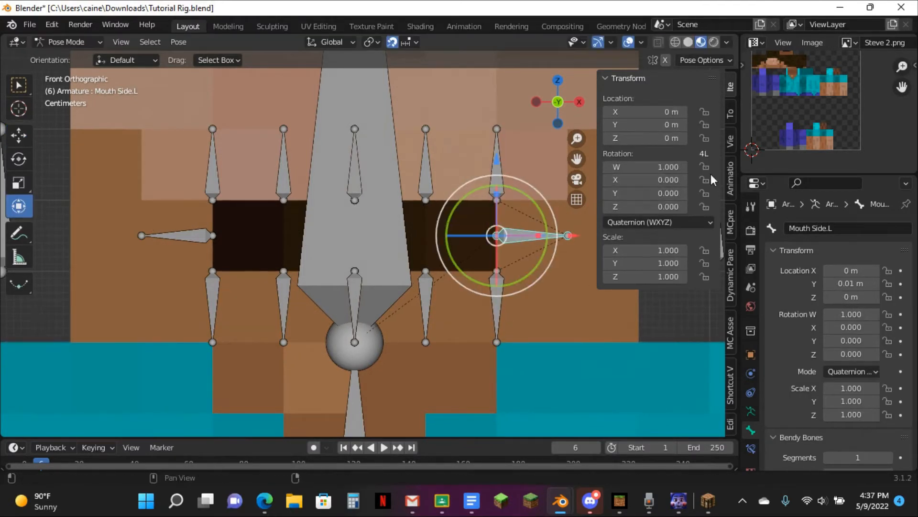
left_click(705, 110)
key("g")
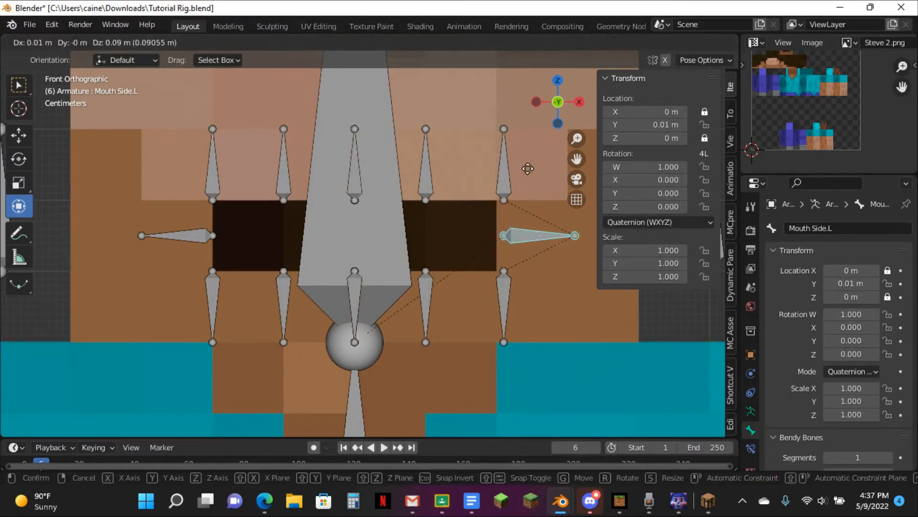
left_click(529, 168)
key("ctrl+z")
Toggle the Y and Z location locks of the Mouth Side.L bone, test its movement and clear its location.
left_click(704, 125)
left_click(704, 138)
key("g")
left_click(508, 133)
key("ctrl+z")
key("g")
left_click(504, 209)
key("alt+g")
Test-move the Mouth Side.R bone to check how it follows the mouth corner.
left_click(195, 246)
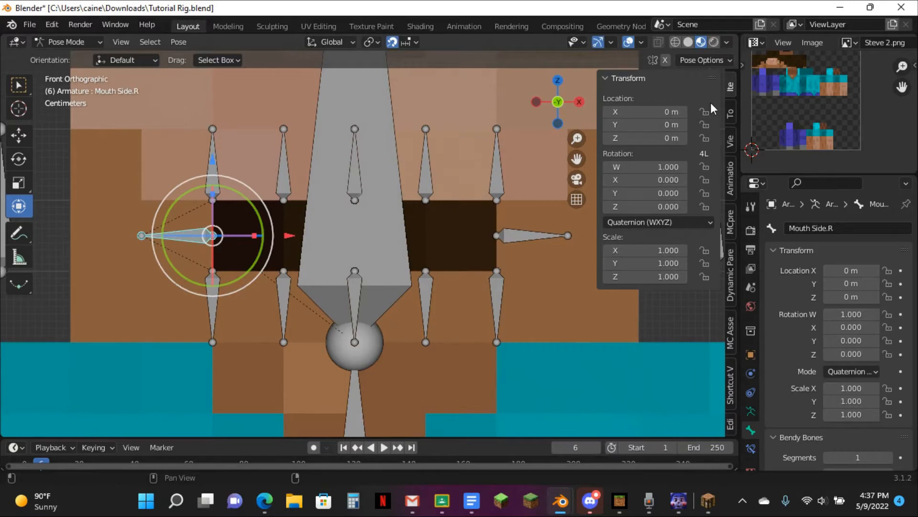
key("g")
left_click(365, 119)
middle_click_drag(335, 125, 283, 154)
Test-move the Mouth 1 bone out of the face, undo the move and lock the bone's Z location.
left_click(283, 154)
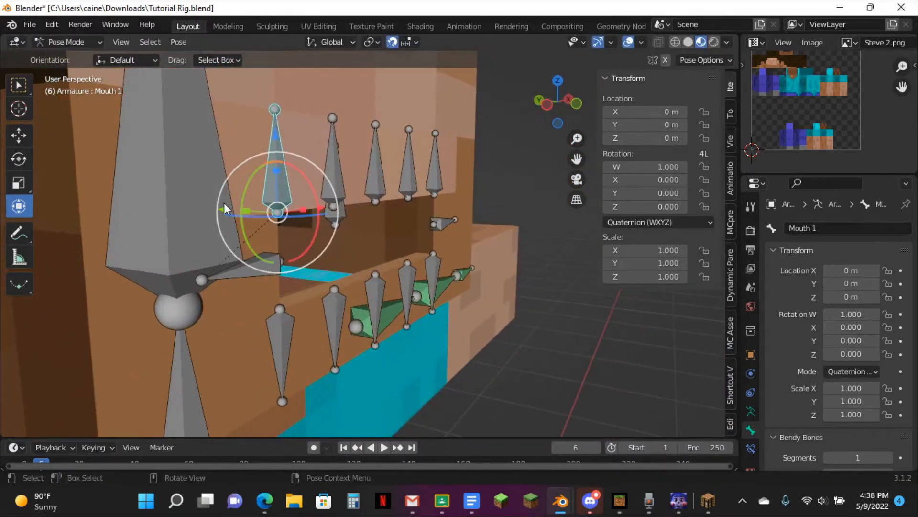
left_click_drag(224, 203, 263, 198)
left_click_drag(330, 200, 523, 209)
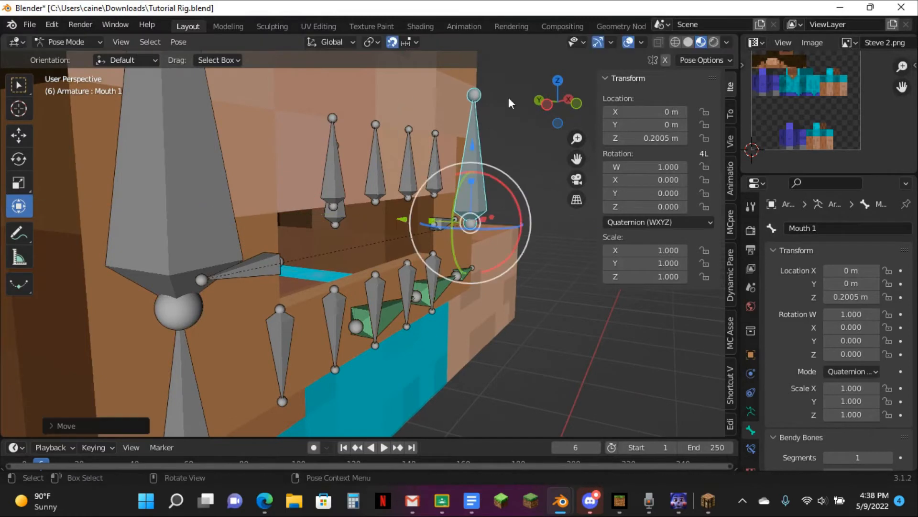
key("ctrl+z")
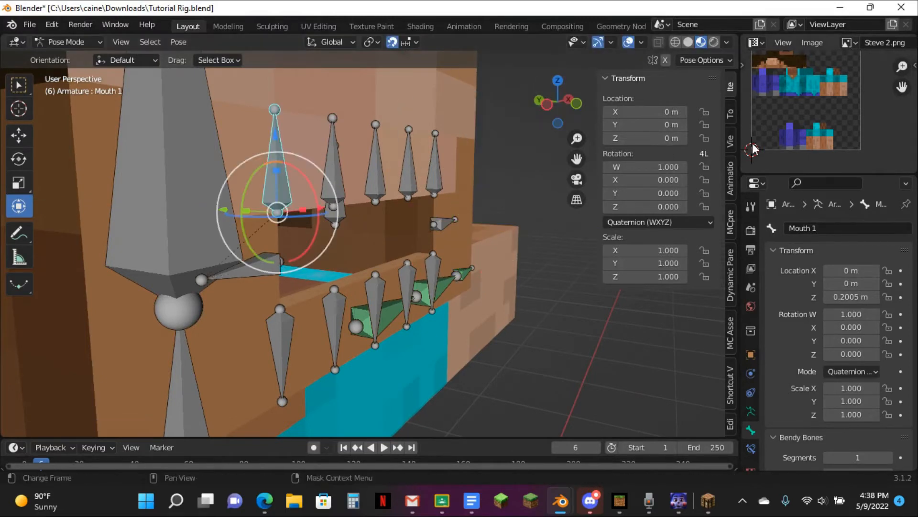
left_click(704, 138)
middle_click_drag(461, 158, 448, 159)
Select the Mouth 2 to Mouth 9 bones and lock their Z location.
left_click(329, 182)
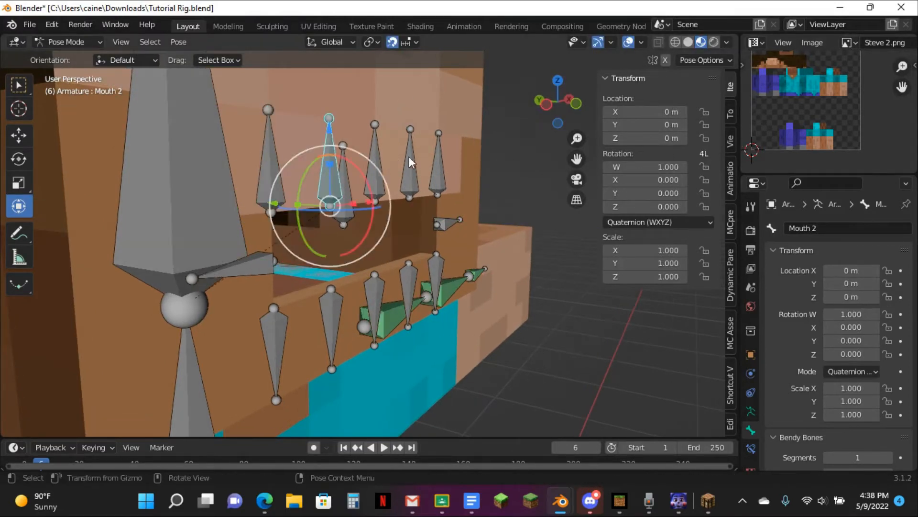
left_click(379, 173, "shift")
left_click(412, 173, "shift")
left_click(436, 177, "shift")
left_click(432, 274, "shift")
left_click(406, 286, "shift")
left_click(374, 302, "shift")
left_click(335, 306, "shift")
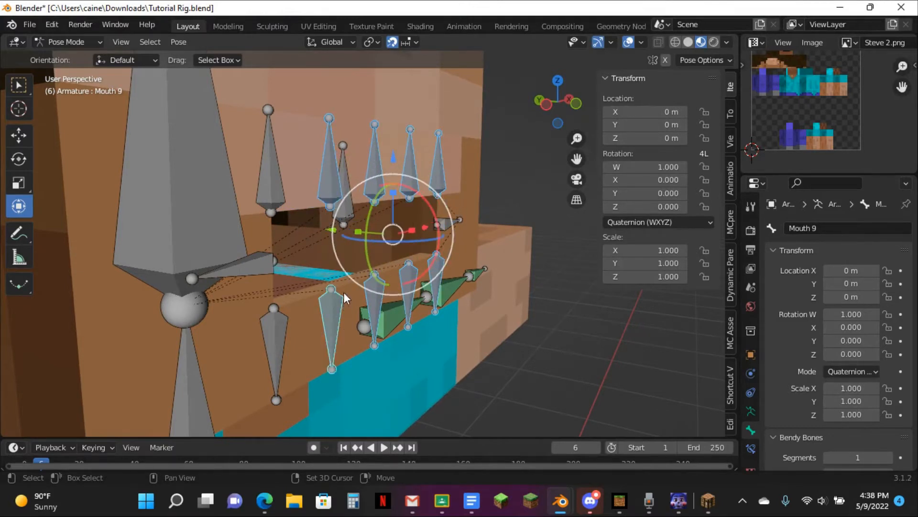
left_click(701, 138)
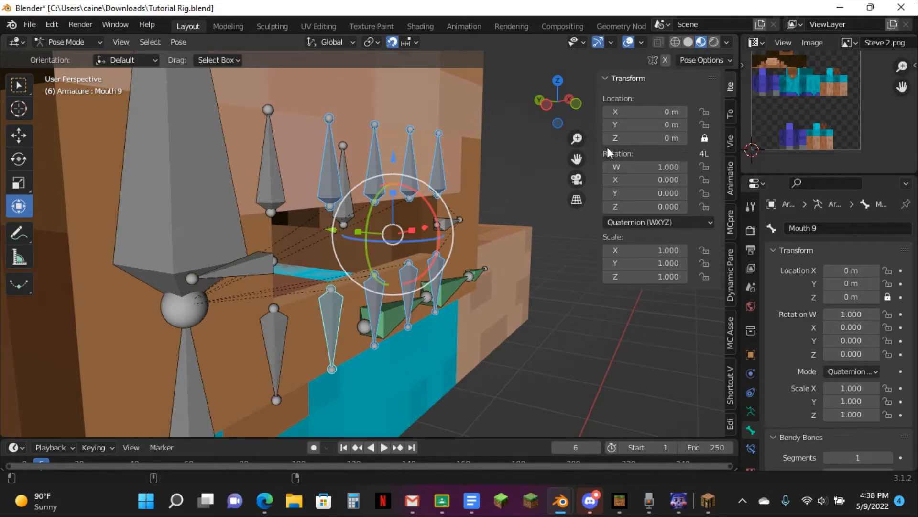
Test-move the selected mouth bones together and clear their location.
key("g")
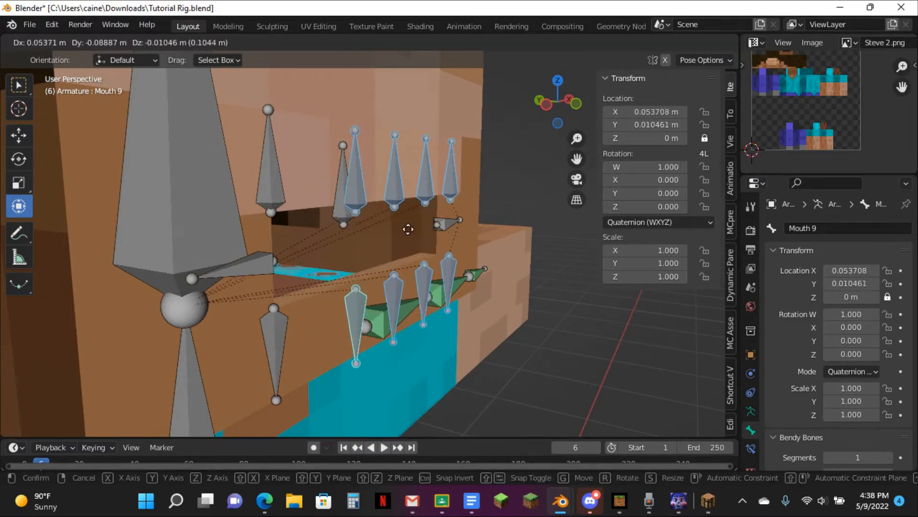
left_click(359, 237)
key("alt+g")
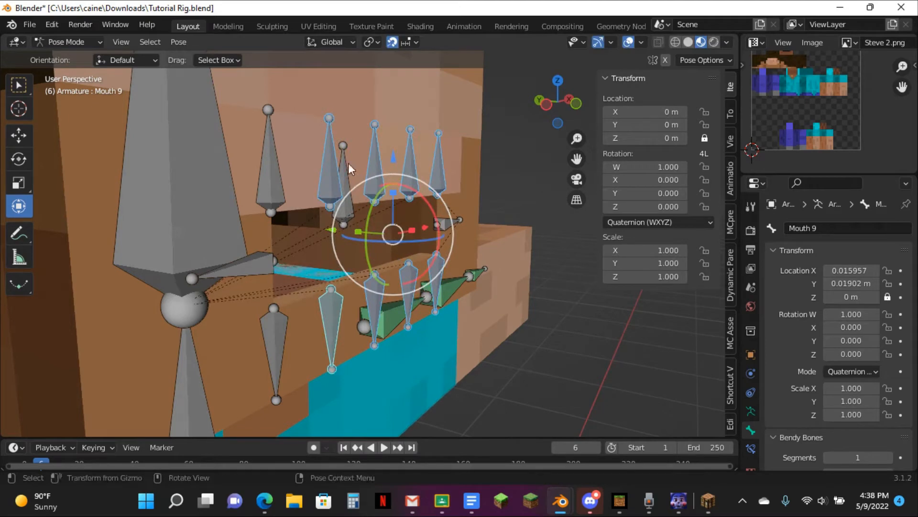
Select the Mouth 1 bone, test-move it and cancel the move.
middle_click_drag(348, 163, 334, 164)
left_click(211, 197)
left_click(242, 176)
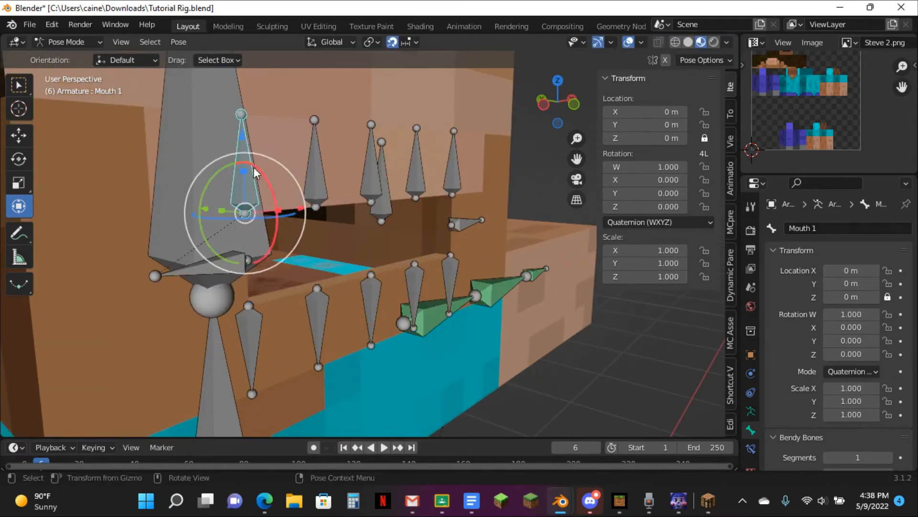
key("g")
key("Escape")
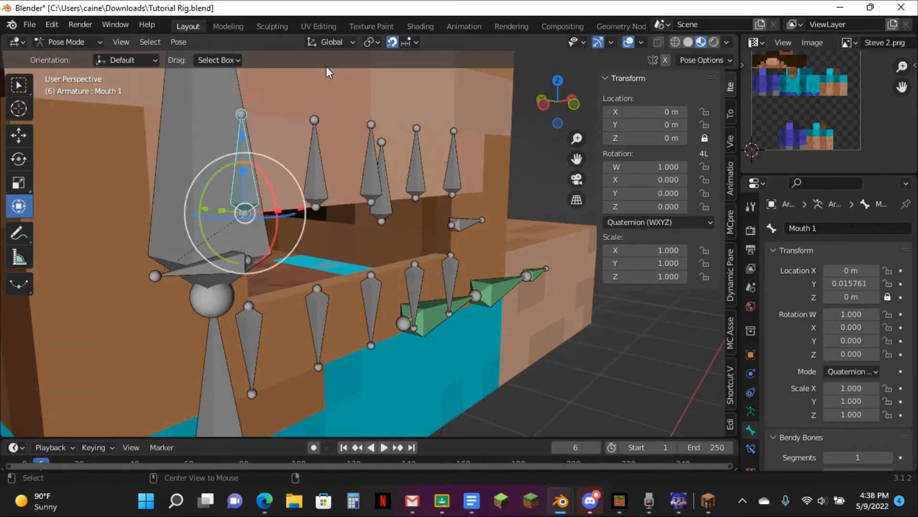
Add the Mouth 2 to Mouth 10 bones to the selection and lock their X and Z location.
left_click(309, 175, "shift")
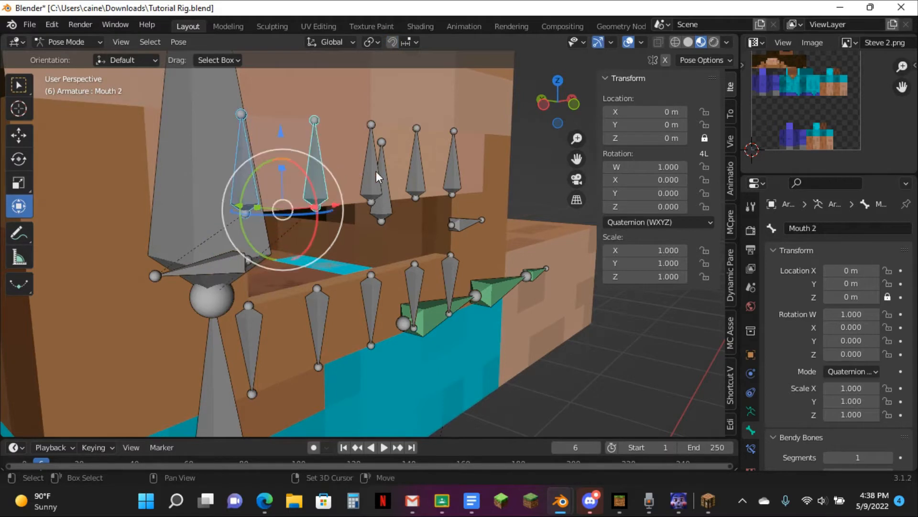
left_click(376, 171, "shift")
left_click(416, 167, "shift")
left_click(452, 165, "shift")
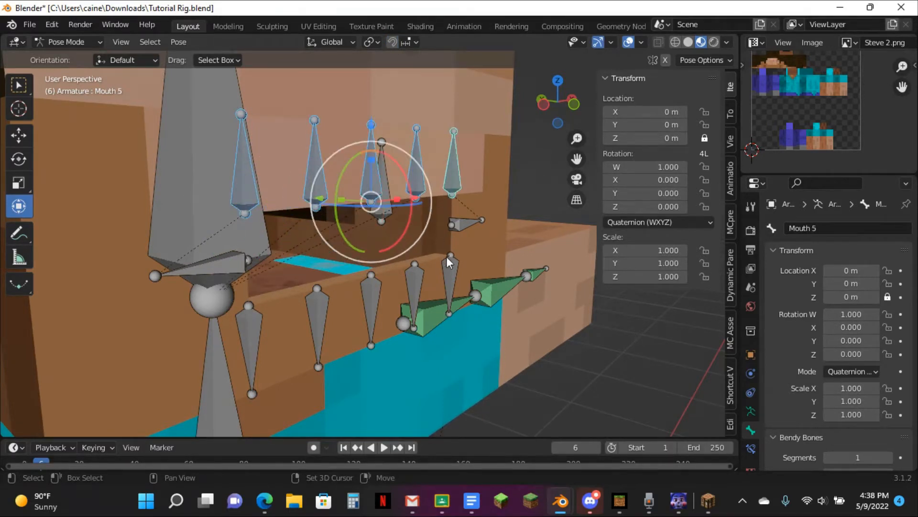
left_click(449, 282, "shift")
left_click(414, 282, "shift")
left_click(371, 301, "shift")
left_click(318, 325, "shift")
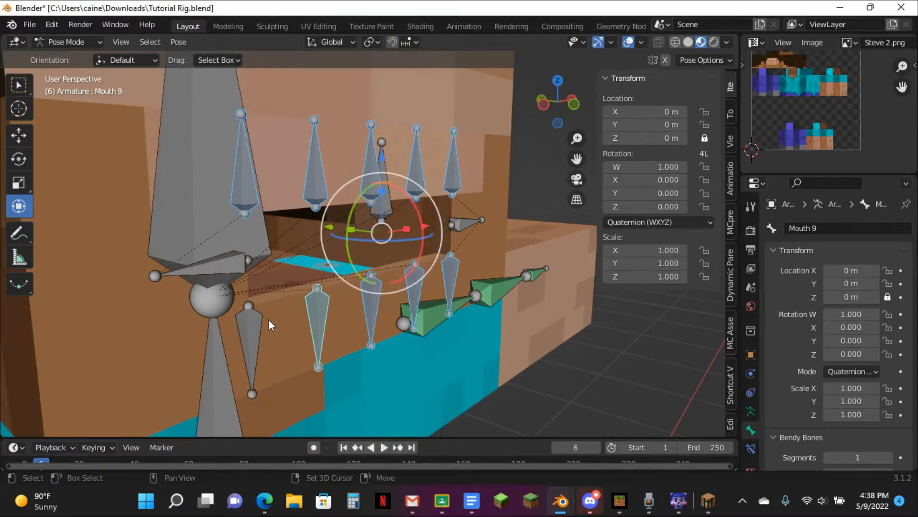
left_click(267, 321, "shift")
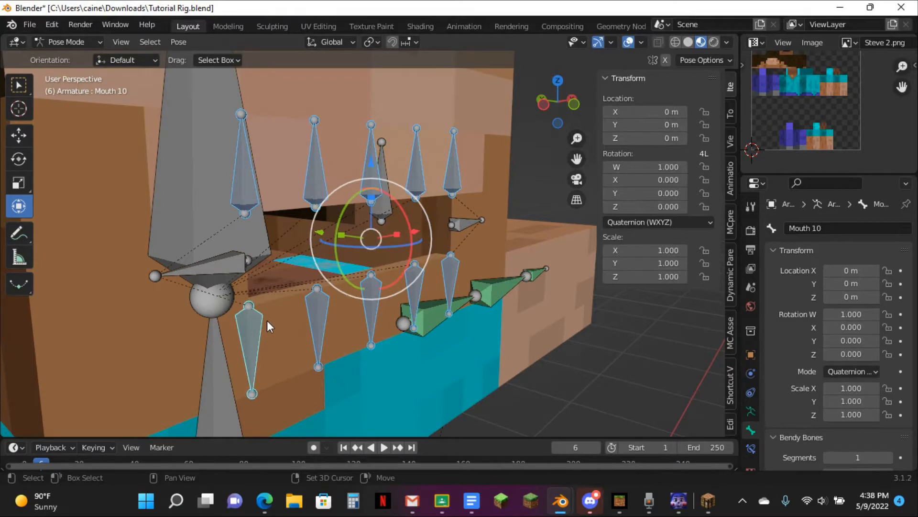
left_click(707, 113)
left_click(704, 139)
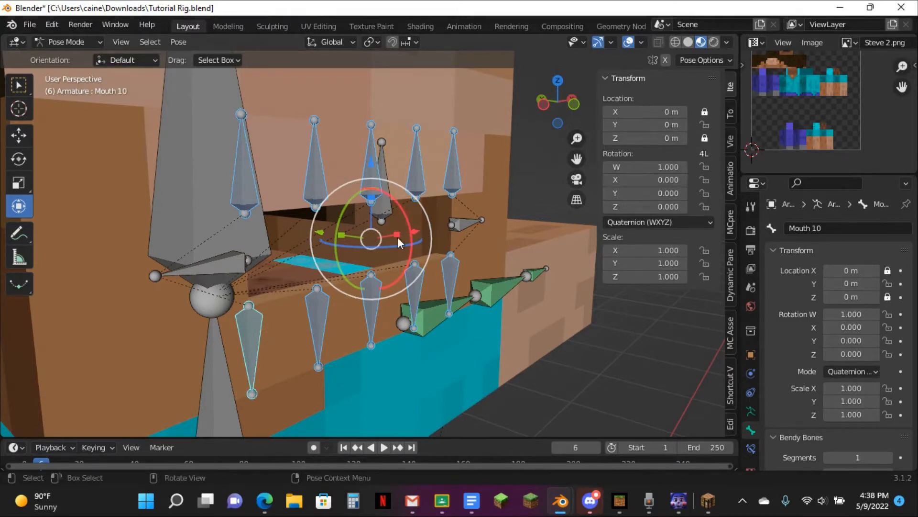
Test-move the selected mouth bones together, check them from the front and deselect them.
mouse_move(321, 233)
left_mouse_down()
mouse_move(378, 236)
mouse_move(316, 232)
left_mouse_up()
key("g")
left_click(436, 126)
left_click(575, 106)
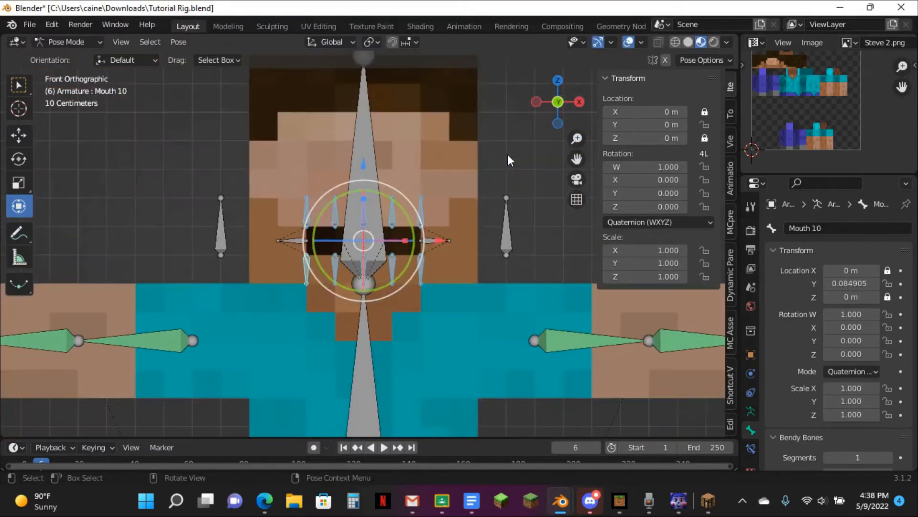
scroll(504, 170, "down", 2)
left_click(502, 192)
scroll(504, 220, "up", 2)
scroll(504, 224, "up", 2)
scroll(535, 231, "down", 2)
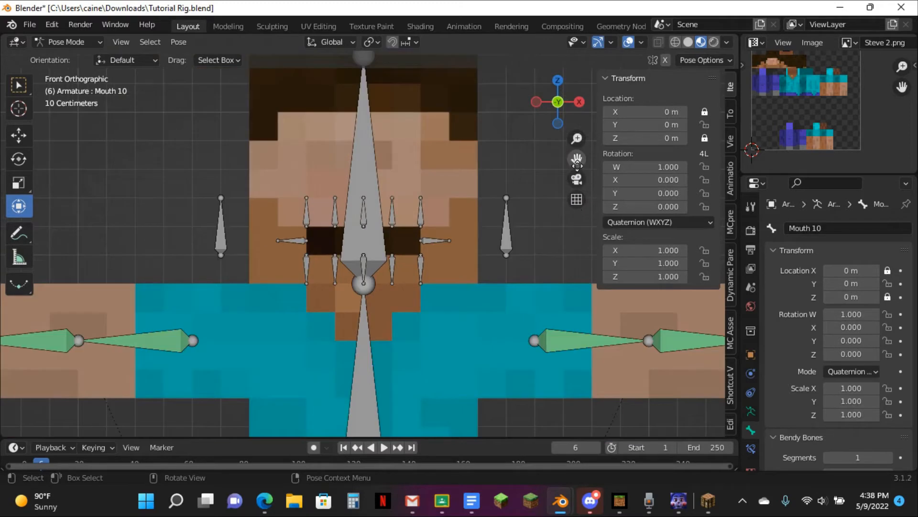
Duplicate the Head CTRL bone, place the copy beside the head at X 1 m, Z 2.7 m, and shorten it to 0.2 m.
left_click_drag(576, 162, 478, 164)
left_click(258, 210)
key("Tab")
scroll(282, 191, "down", 2)
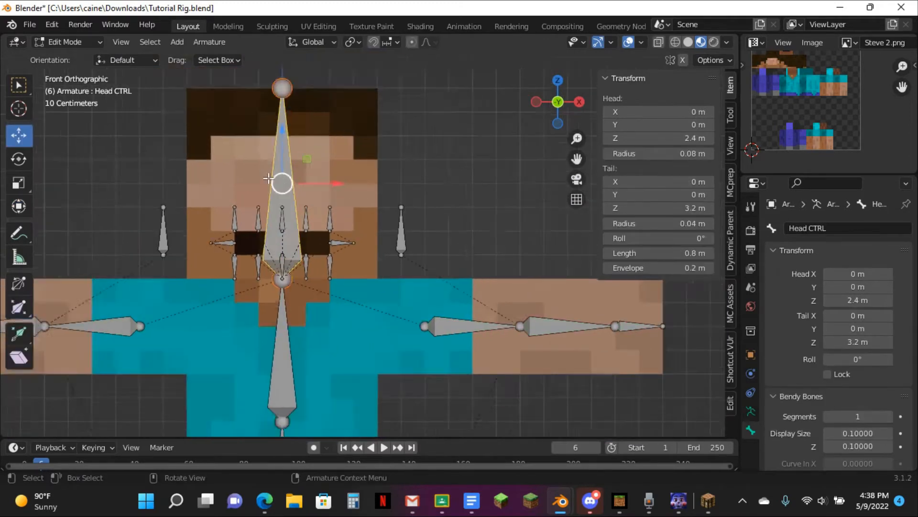
key("shift+d")
left_click(461, 137)
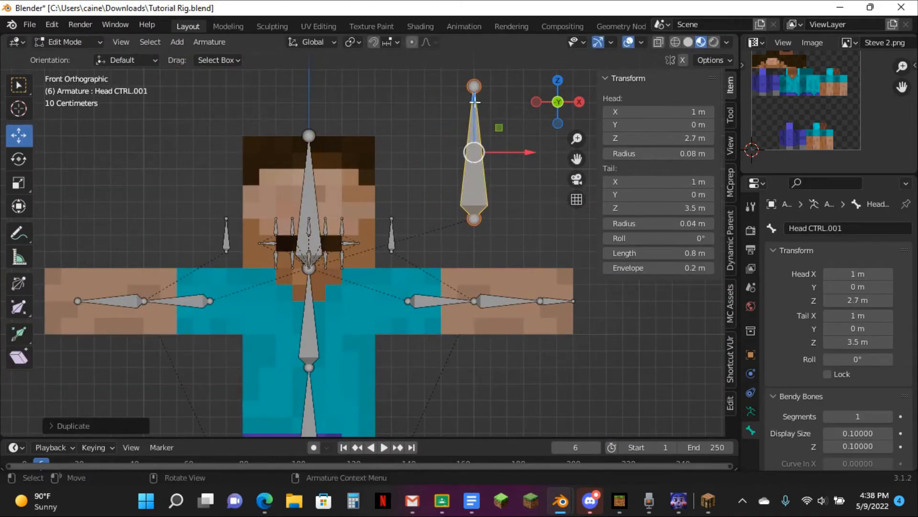
left_click_drag(478, 87, 478, 184)
left_click(474, 203)
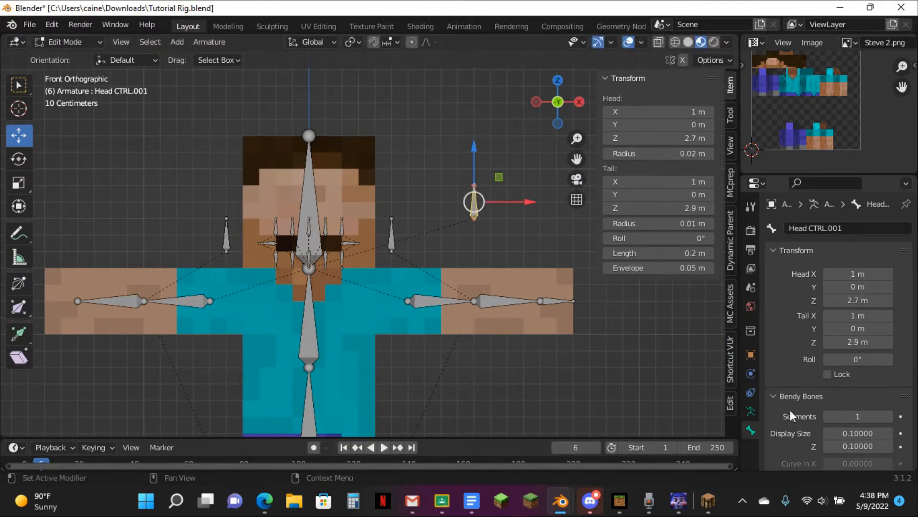
Rename the duplicated bone as Mouth CTRL.
left_click(806, 228)
left_click(797, 228)
key("Return")
Test-move the Mouth CTRL bone in Pose Mode, undo the moves and lock its Z location.
key("ctrl+Tab")
key("g")
left_click(495, 166)
key("ctrl+z")
left_click(750, 450)
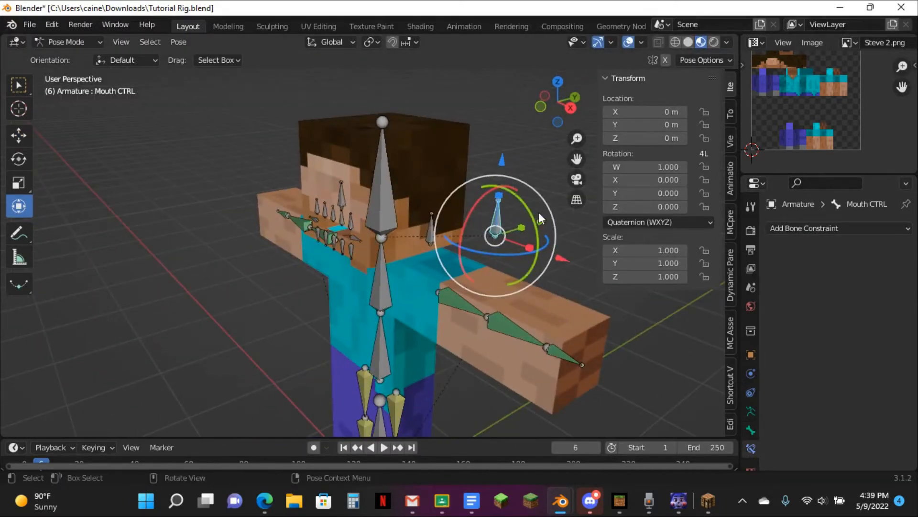
left_click_drag(540, 221, 508, 243)
key("ctrl+z")
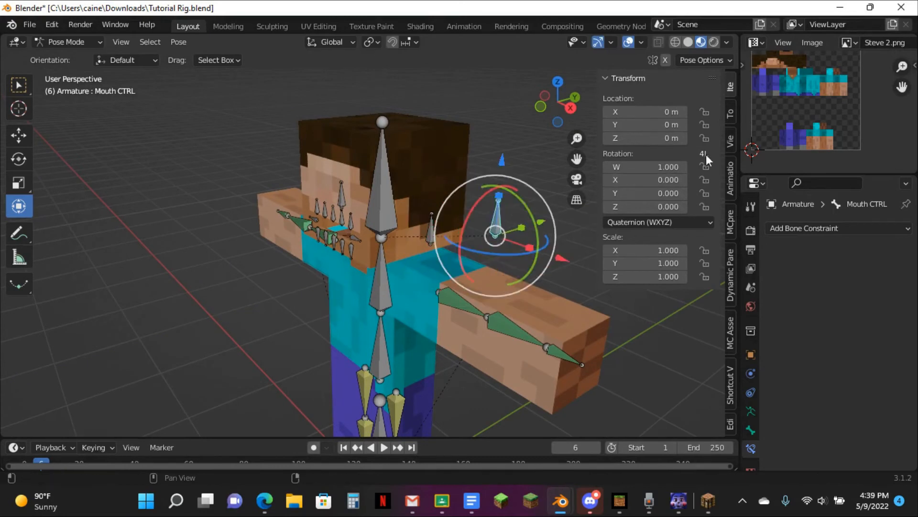
left_click(706, 137)
Add a Limit Location constraint to Mouth CTRL with all minimum and maximum axes enabled and the owner set to Local Space.
left_click(787, 226)
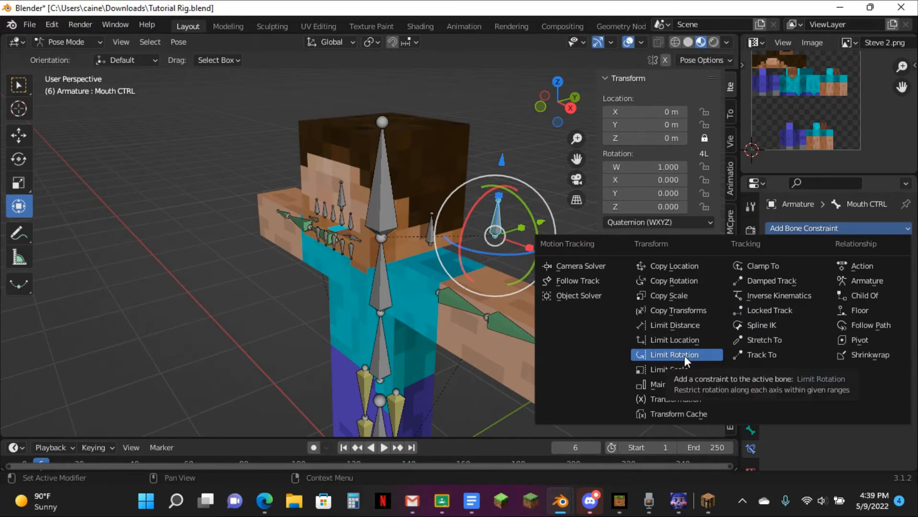
left_click(679, 341)
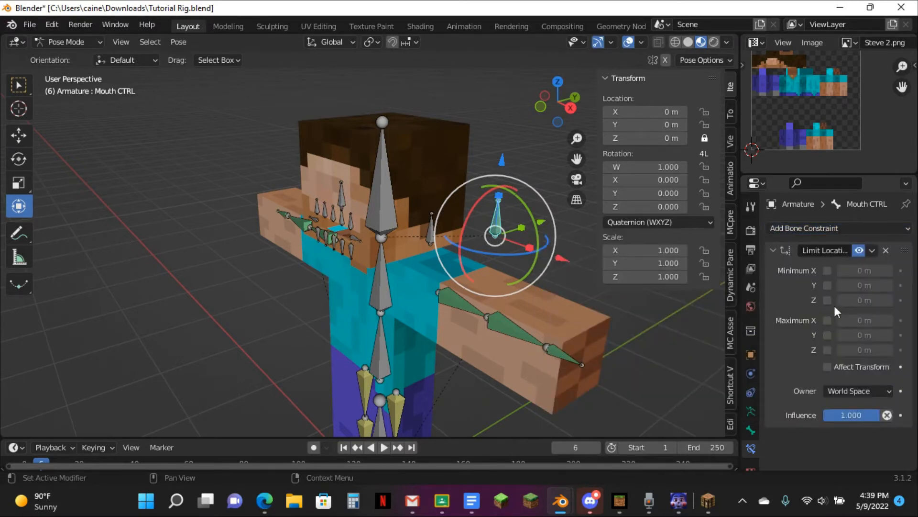
left_click_drag(828, 278, 828, 354)
left_click(836, 390)
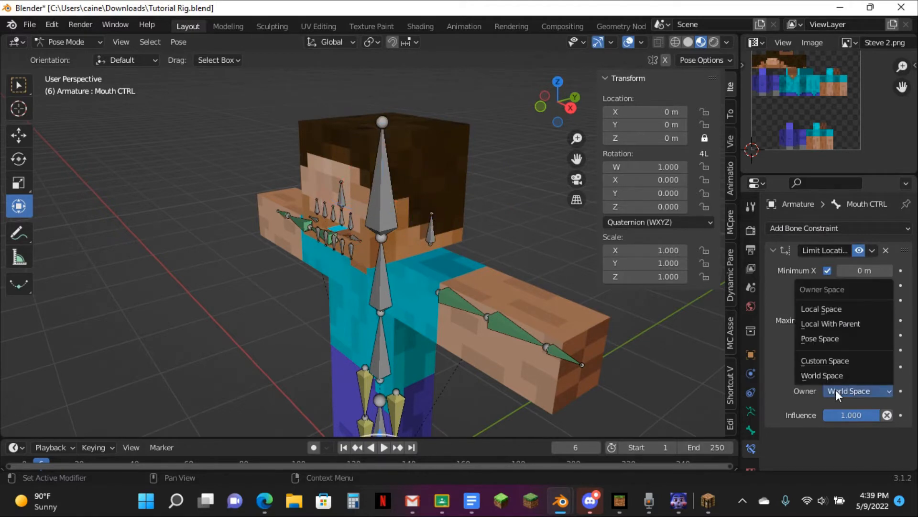
left_click(835, 306)
Set the constraint's minimum X and Y to -0.2 m and its maximum X and Y to 0.2 m.
left_click(865, 270)
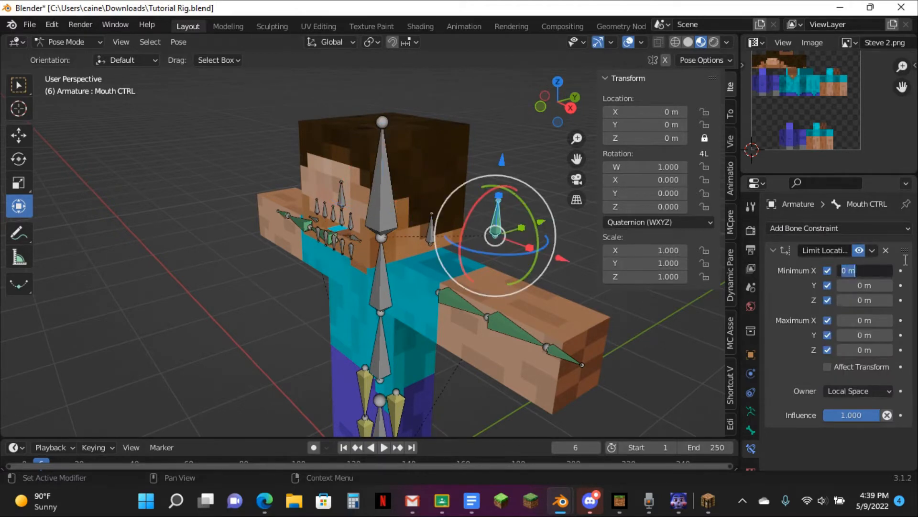
type("-0.2")
key("Return")
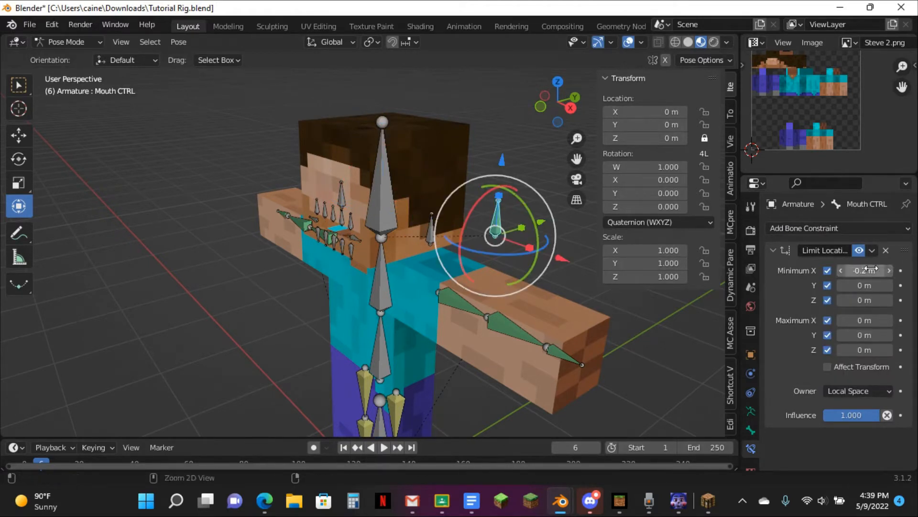
key("ctrl+c")
key("ctrl+v")
key("ctrl+v")
key("ctrl+v")
key("minus")
key("minus")
Test-move the Mouth CTRL bone from the front to check its limited range, cancelling each move.
middle_click_drag(506, 241, 503, 159)
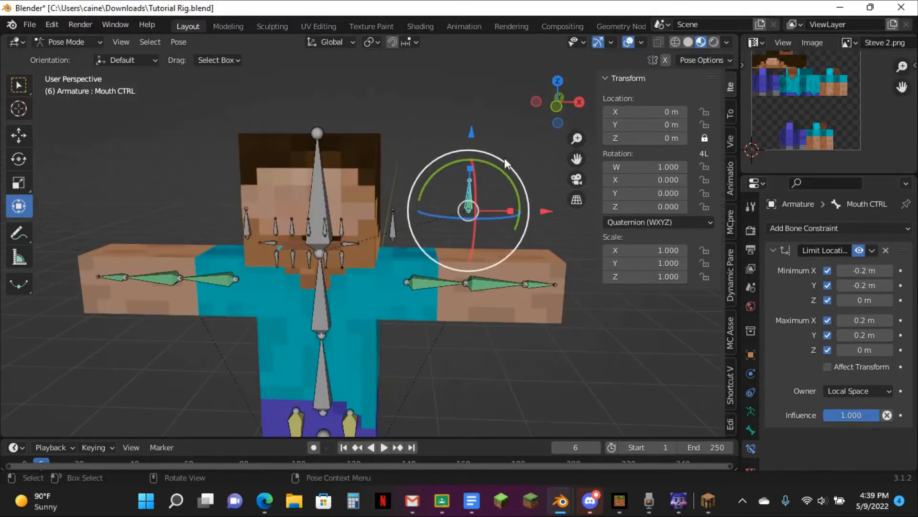
key("g")
right_click(524, 192)
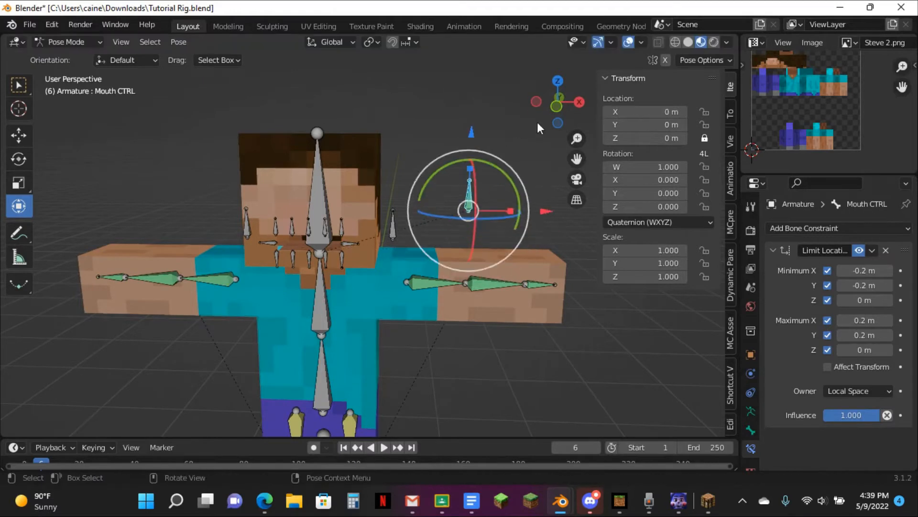
left_click(558, 103)
scroll(476, 134, "up", 2)
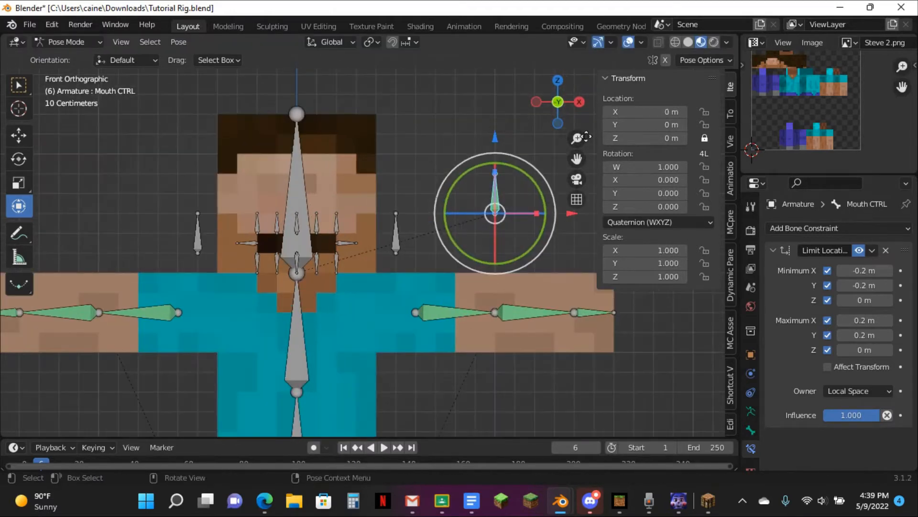
left_click(773, 251)
scroll(478, 273, "down", 5)
scroll(476, 196, "up", 5)
key("g")
right_click(452, 232)
key("g")
right_click(424, 233)
Add a plane mesh in Object Mode and rotate it -90° about the X axis.
scroll(419, 338, "down", 6)
key("ctrl+Tab")
key("shift+a")
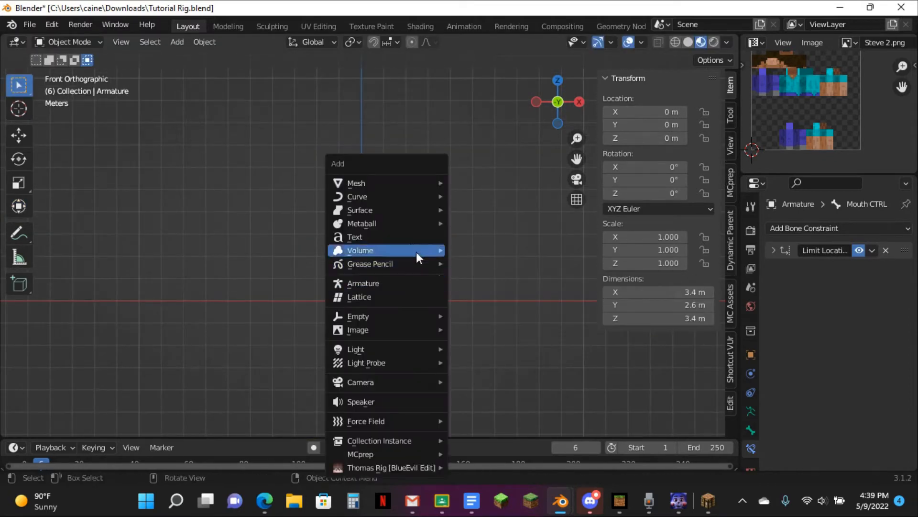
mouse_move(378, 183)
left_click(497, 178)
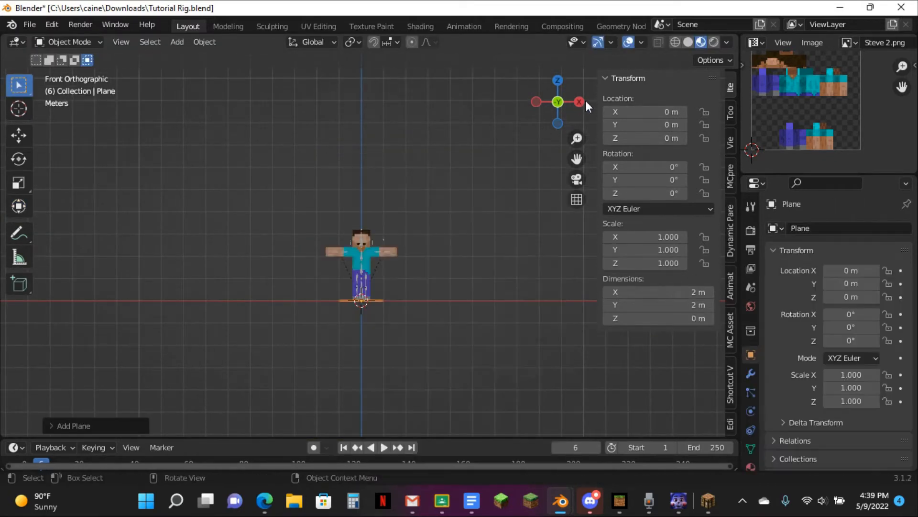
left_click(579, 102)
scroll(483, 216, "up", 4)
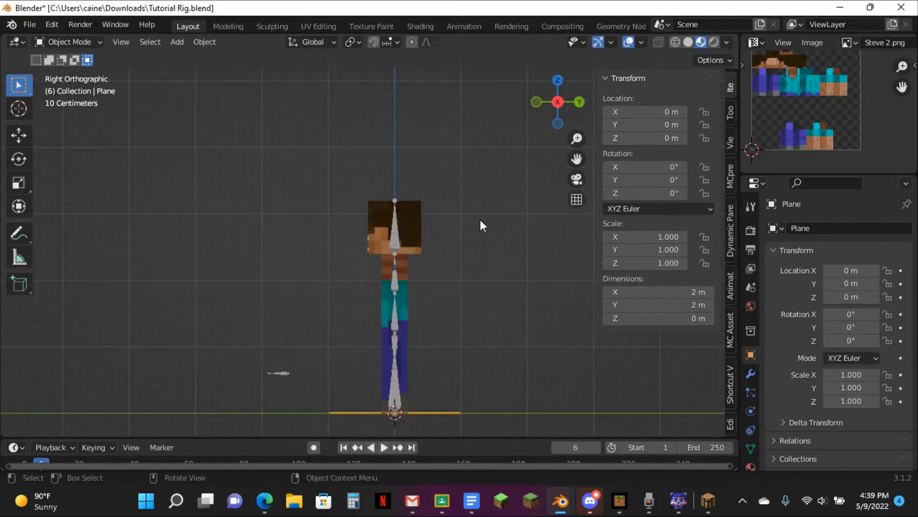
type("rx-90")
key("Return")
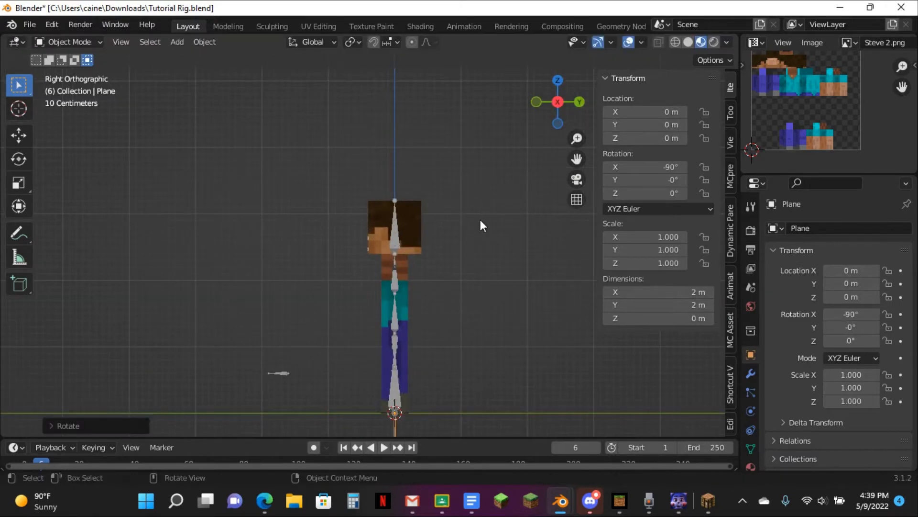
Move the plane to X 1 m, Z 2.8 m around the Mouth CTRL bone and scale it to 0.4.
left_click(536, 102)
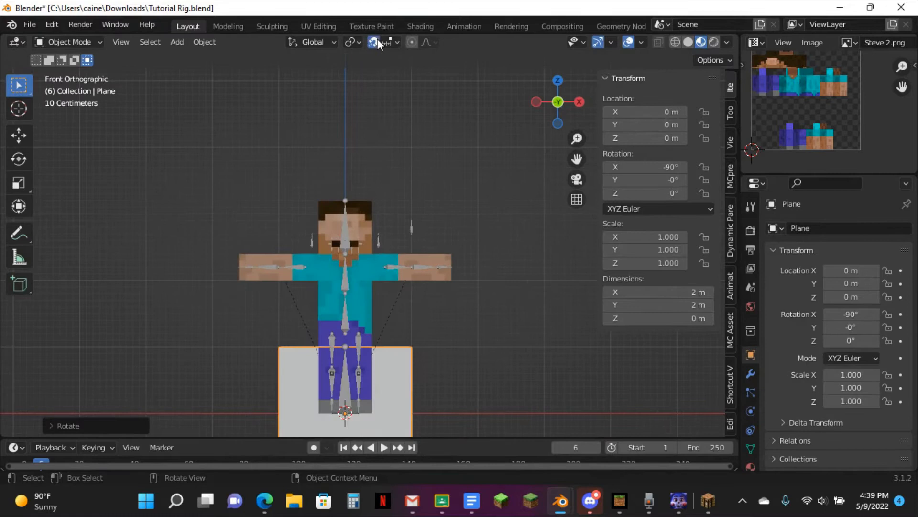
key("g")
left_click(506, 127)
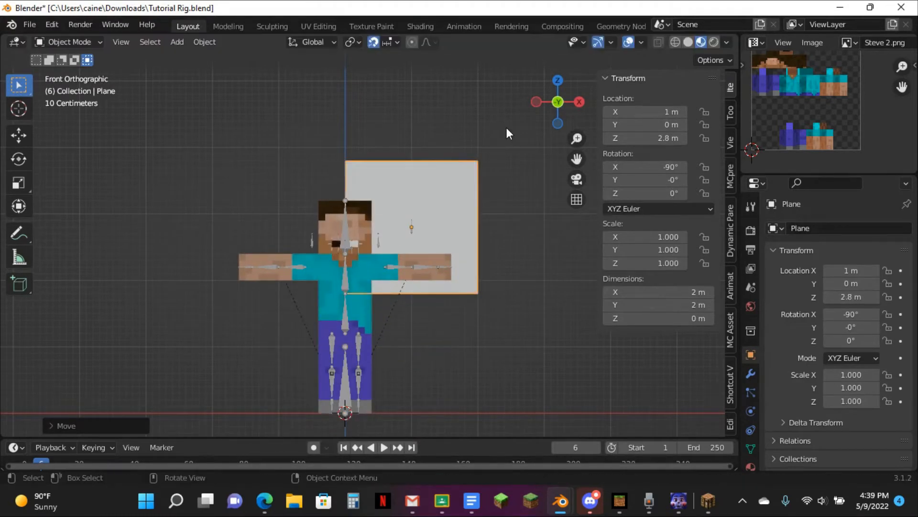
scroll(506, 127, "up", 5)
scroll(509, 128, "down", 7)
scroll(503, 133, "up", 4)
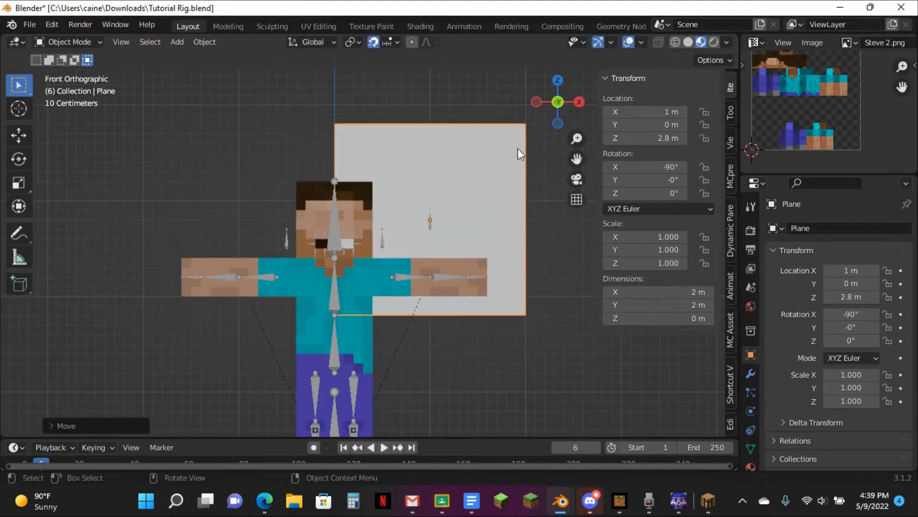
key("s")
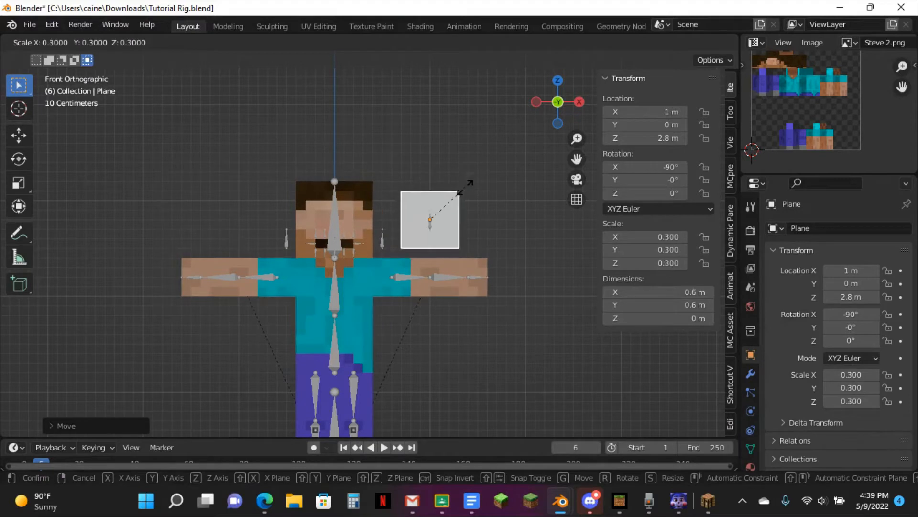
left_click(482, 178)
Delete only the plane's face so that its square outline is kept.
scroll(483, 178, "up", 3)
scroll(485, 178, "down", 1)
key("Tab")
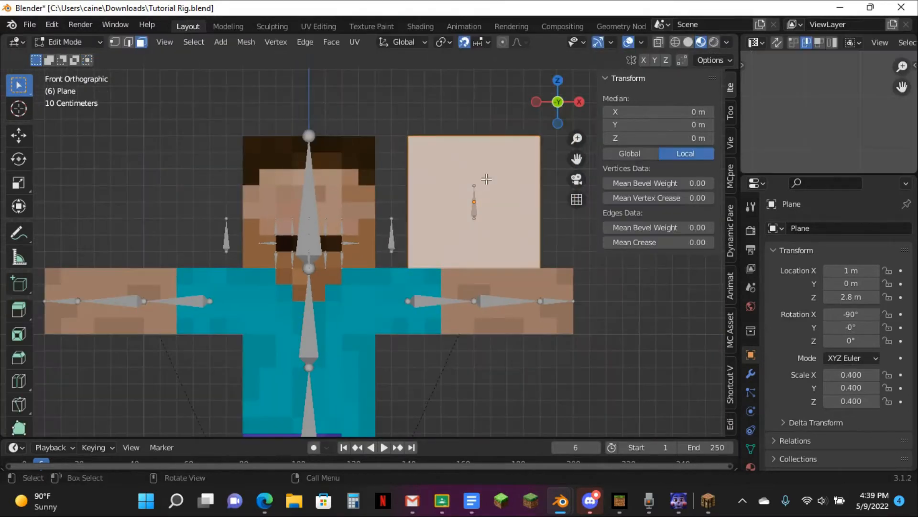
key("x")
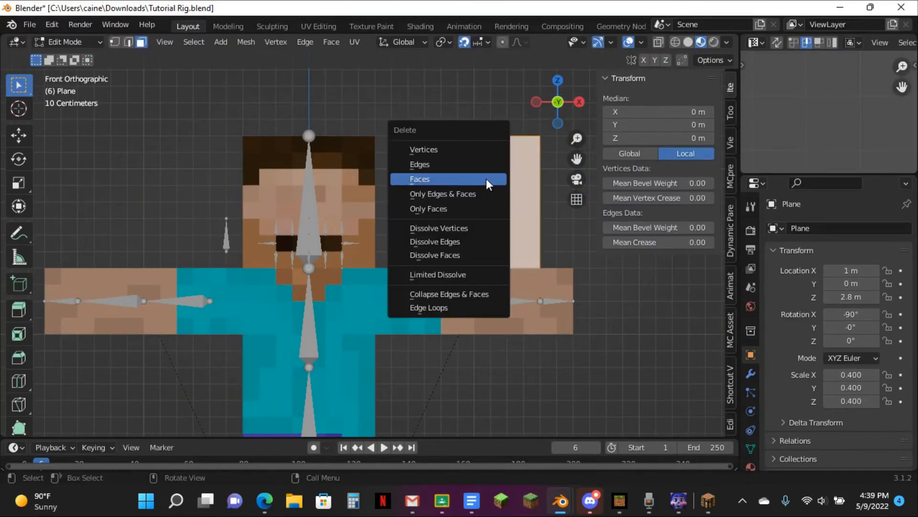
left_click(469, 209)
key("Tab")
scroll(546, 140, "up", 3)
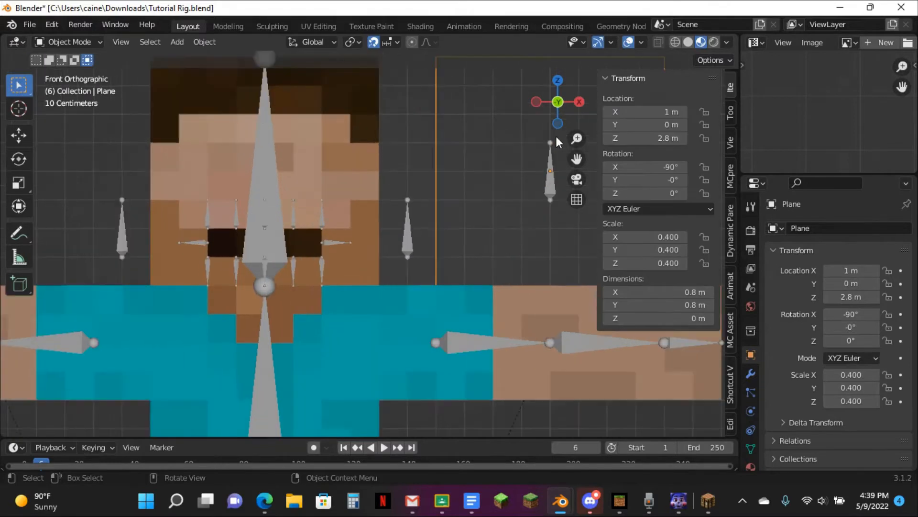
Test-move the Mouth CTRL bone against the plane outline, undo the extra moves and leave it at its lower location limit.
left_click(460, 194)
left_click_drag(461, 193, 335, 271)
key("ctrl+z")
key("ctrl+z")
key("ctrl+z")
key("ctrl+z")
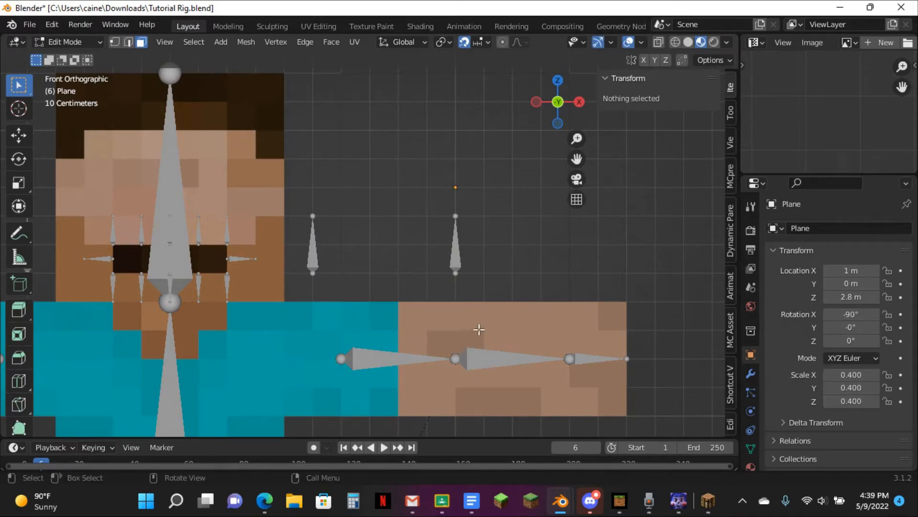
Move the plane outline's bottom and top edges about 0.1 m inward in Edit Mode.
left_click_drag(401, 292, 488, 325)
key("g")
left_click(491, 306)
scroll(428, 150, "down", 2)
left_click_drag(406, 120, 429, 137)
key("g")
left_click(409, 163)
Move the plane outline's two side edges about 0.1 m inward and return to the armature in Pose Mode.
left_click(352, 203)
key("g")
left_click(400, 204)
left_click_drag(480, 195, 525, 218)
key("g")
left_click(494, 227)
key("Tab")
left_click(424, 242)
key("ctrl+Tab")
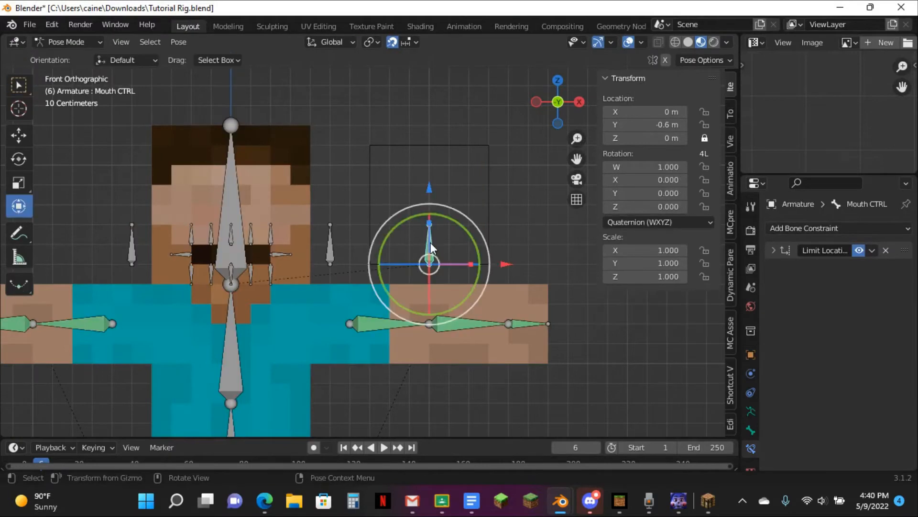
Test the Mouth CTRL bone's movement limits against the resized square outline, cancelling each move.
key("g")
right_click(376, 270)
key("g")
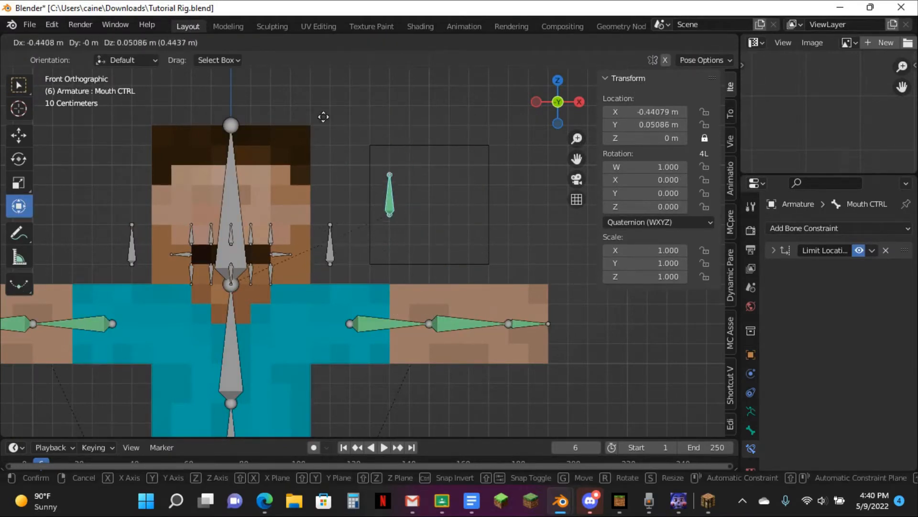
right_click(341, 123)
key("g")
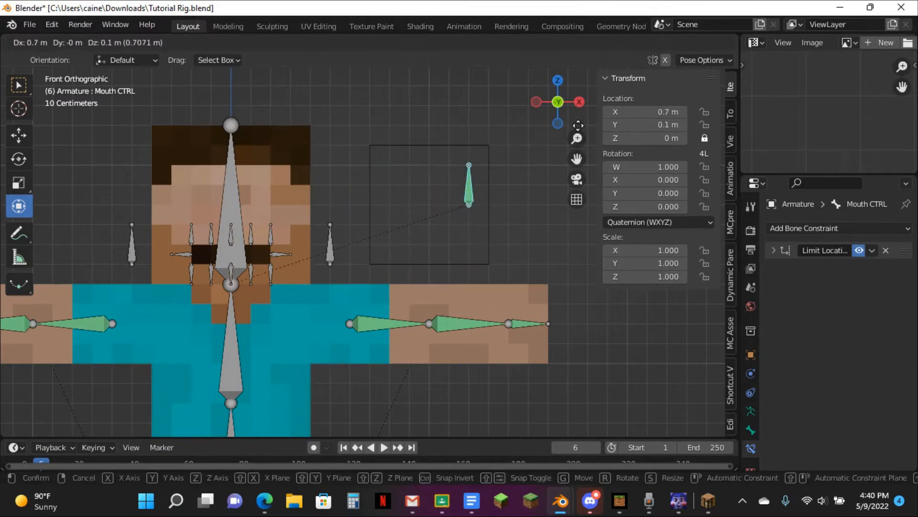
right_click(470, 159)
Parent the square plane outline to the armature's Head CTRL bone using the Bone option.
key("ctrl+Tab")
left_click(477, 151)
left_click(232, 189, "shift")
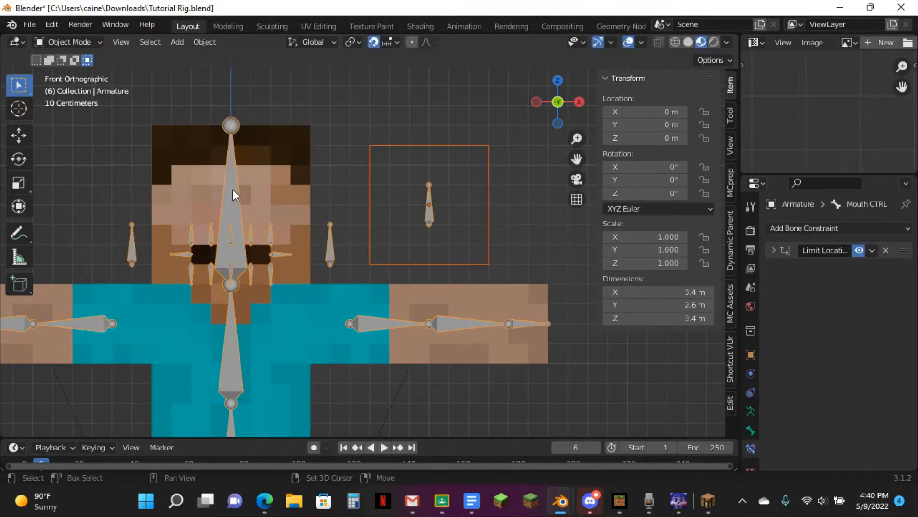
key("ctrl+Tab")
left_click(233, 189)
key("ctrl+p")
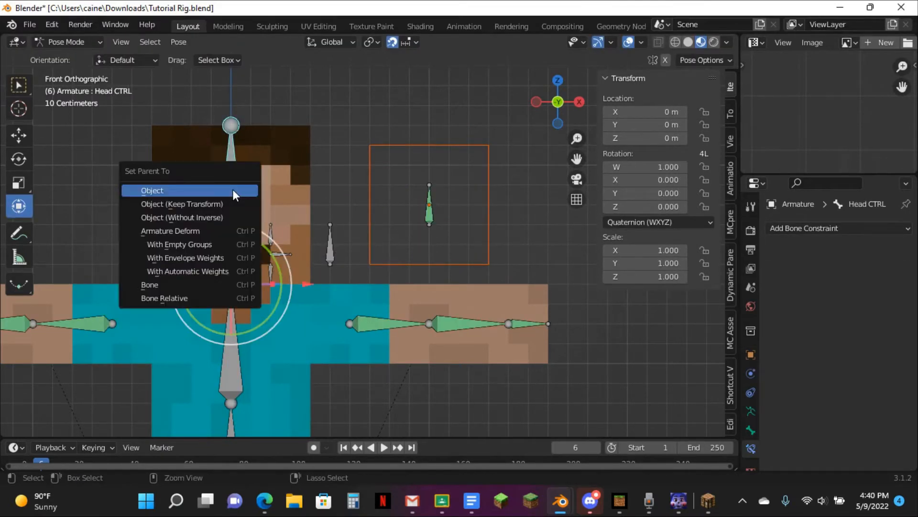
left_click(210, 286)
Change the Mouth CTRL bone's parent to Head CTRL in the armature's Edit Mode.
key("ctrl+Tab")
left_click(431, 200)
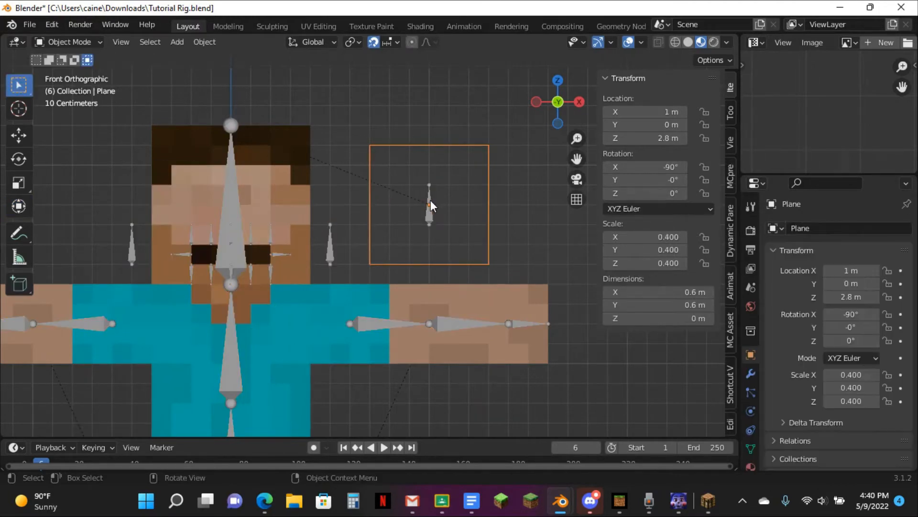
left_click(429, 200)
key("Tab")
left_click(434, 205)
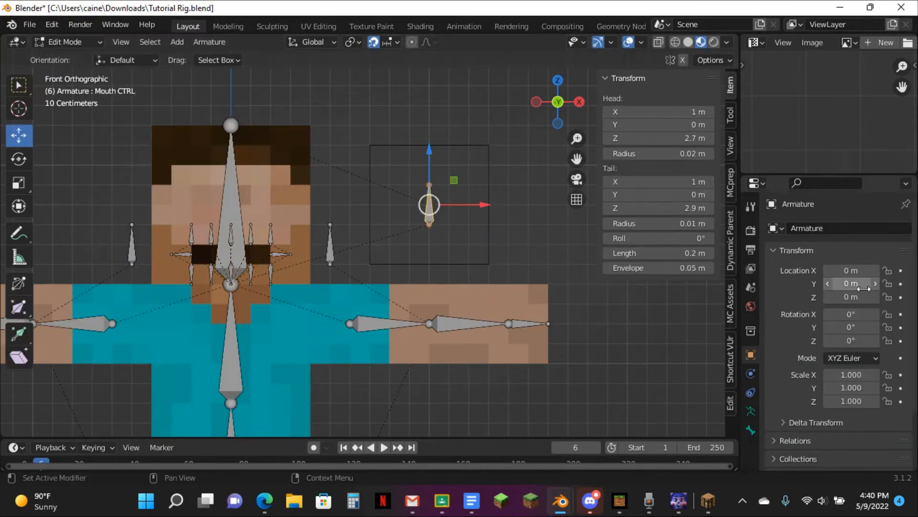
scroll(861, 285, "down", 3)
left_click(752, 429)
scroll(879, 320, "down", 7)
scroll(879, 319, "down", 8)
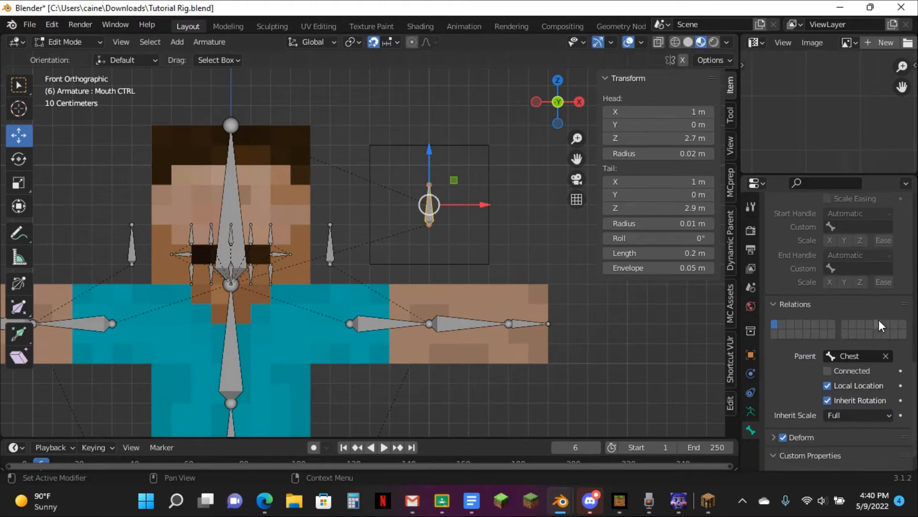
left_click(861, 330)
type("hea")
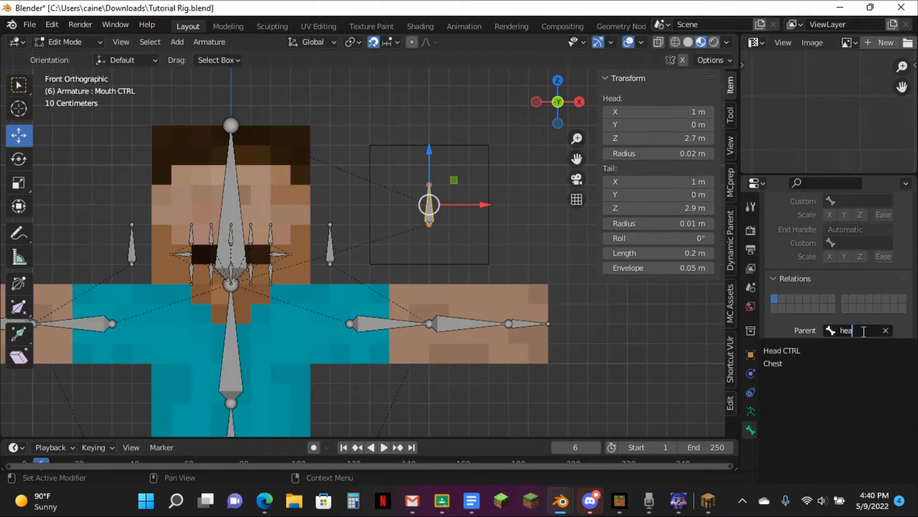
left_click(784, 351)
key("Tab")
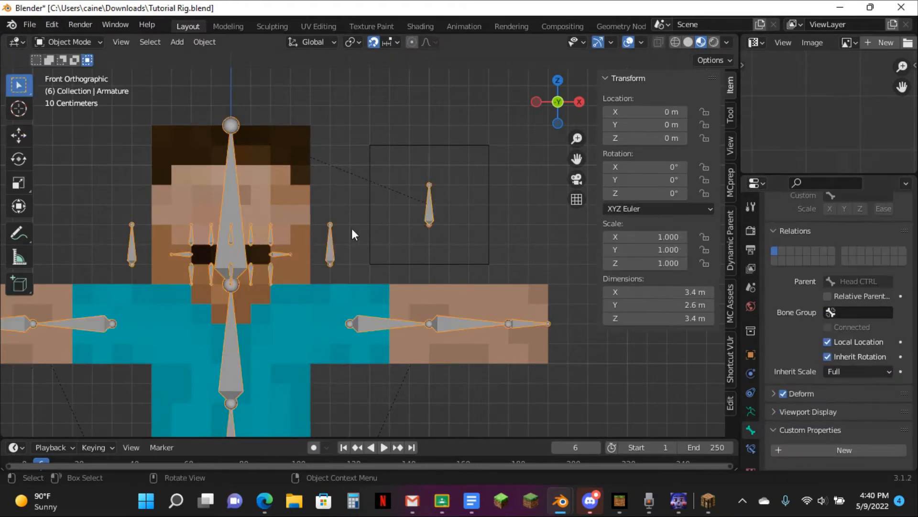
Test-rotate the Head CTRL bone and test-move Mouth CTRL in Pose Mode, then clear the move and the rotation.
key("ctrl+Tab")
left_click(238, 193)
key("r")
left_click(280, 128)
key("r")
left_click(332, 116)
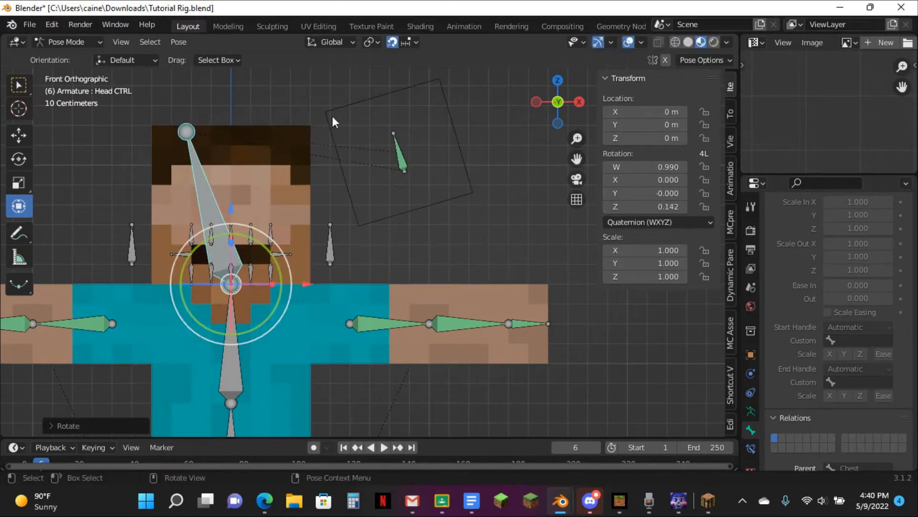
left_click(409, 170)
key("g")
left_click(378, 185)
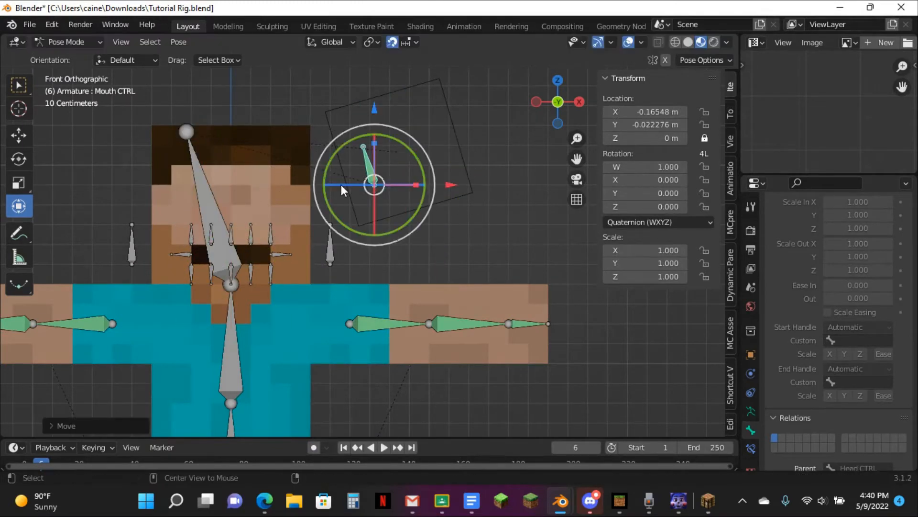
key("alt+g")
scroll(231, 188, "up", 1)
left_click(184, 193)
key("alt+r")
Parent the middle upper and lower mouth bones and both side mouth bones to Head CTRL with Keep Offset.
scroll(427, 154, "up", 4)
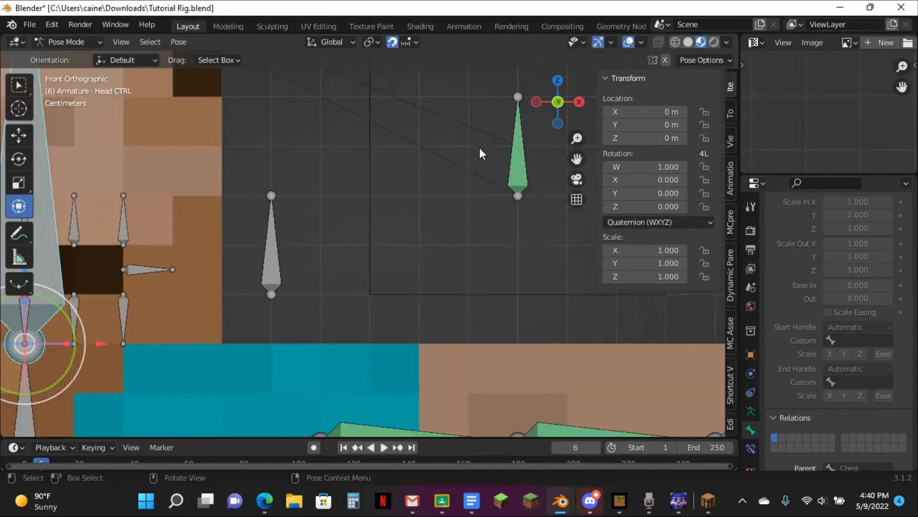
key("KP_Decimal")
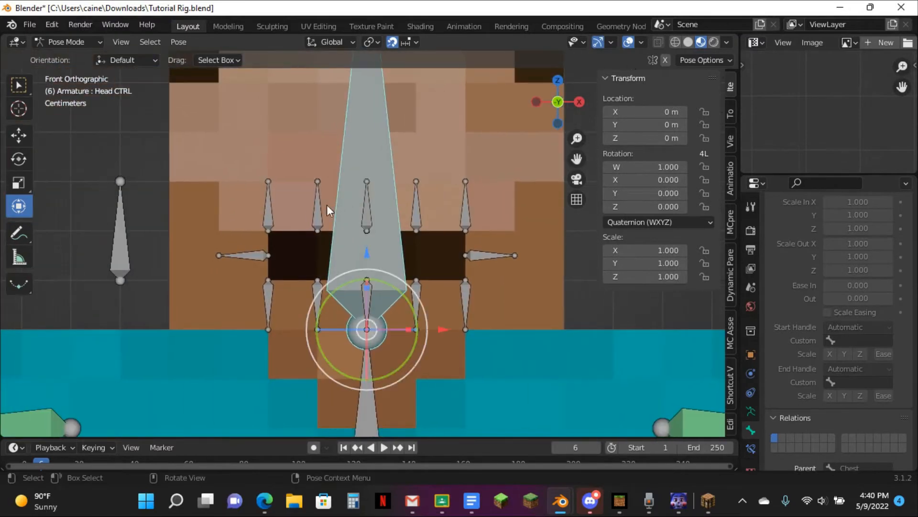
left_click(330, 203)
left_click(415, 208, "shift")
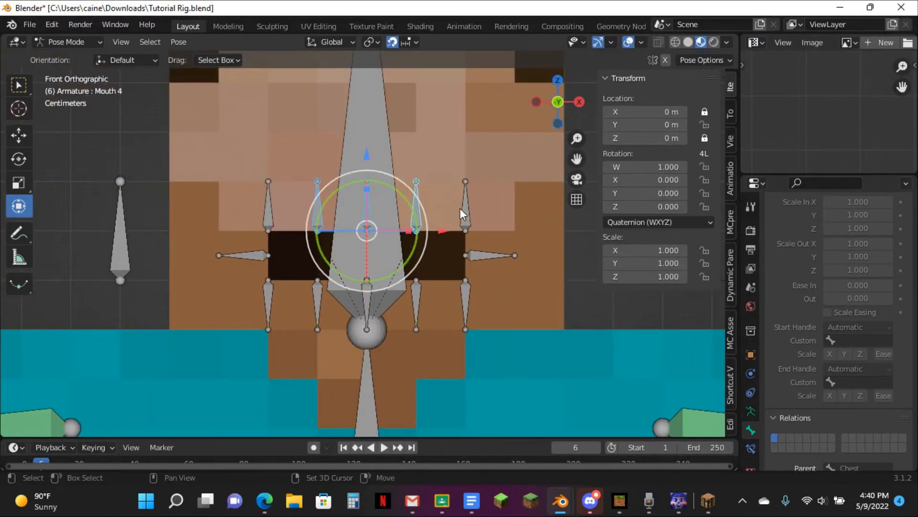
left_click(417, 286, "shift")
left_click(364, 291, "shift")
left_click(322, 299, "shift")
left_click(247, 253, "shift")
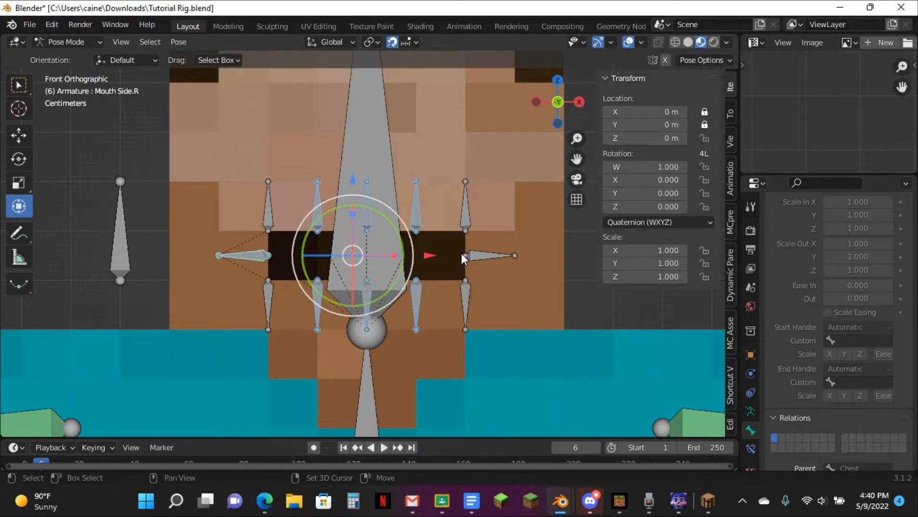
left_click(461, 254, "shift")
key("Tab")
left_click(397, 244, "shift")
key("ctrl+p")
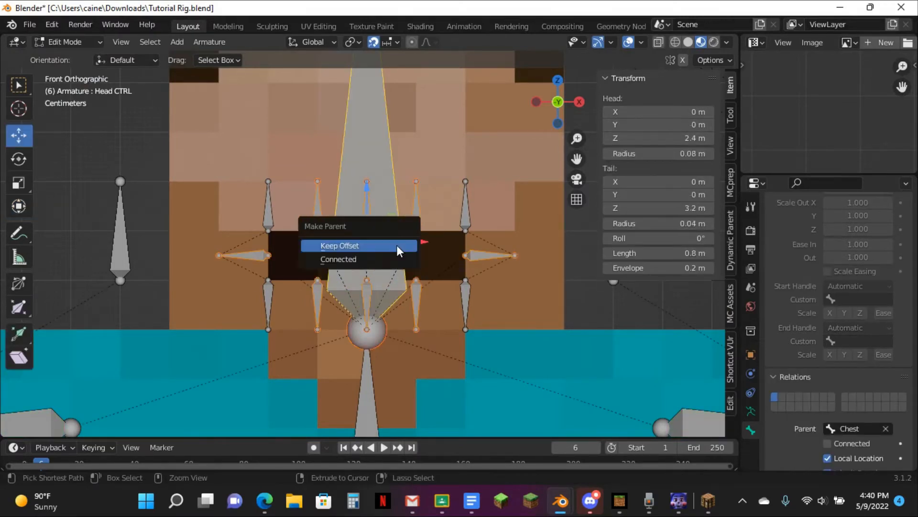
left_click(397, 244)
key("Tab")
Test-rotate the Head CTRL bone in Pose Mode and cancel the rotation.
scroll(348, 167, "down", 4)
left_click(367, 129)
key("r")
right_click(370, 129)
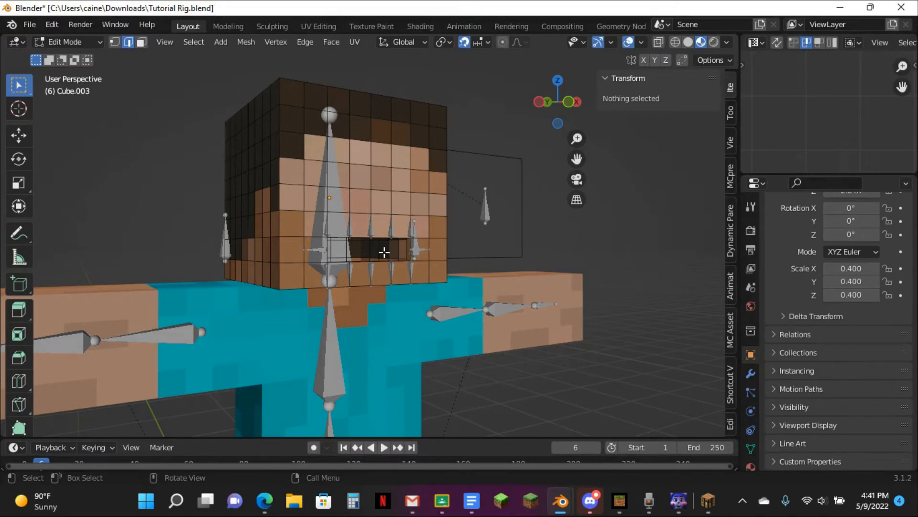
Select the ring of faces lining the inside of the head's mouth opening in face select mode.
scroll(384, 252, "up", 6)
left_click(516, 234, "alt")
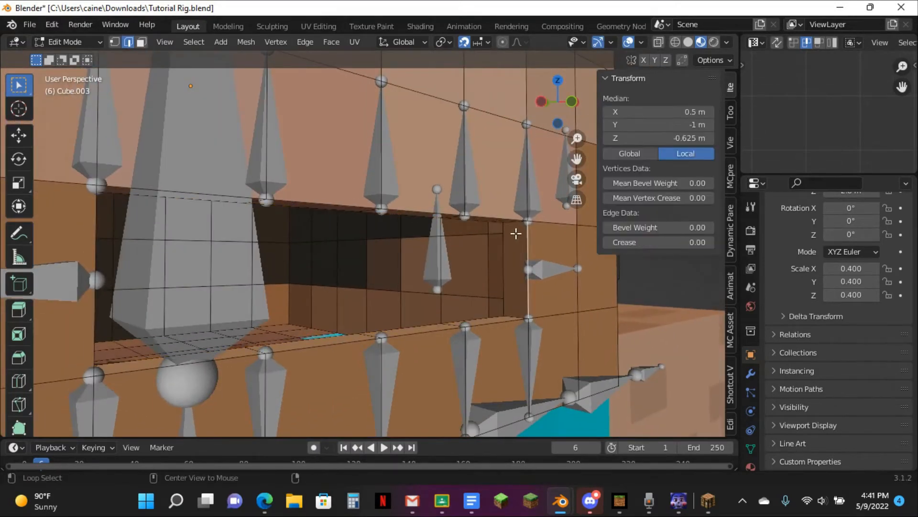
left_click(141, 43)
middle_click_drag(321, 174, 479, 222)
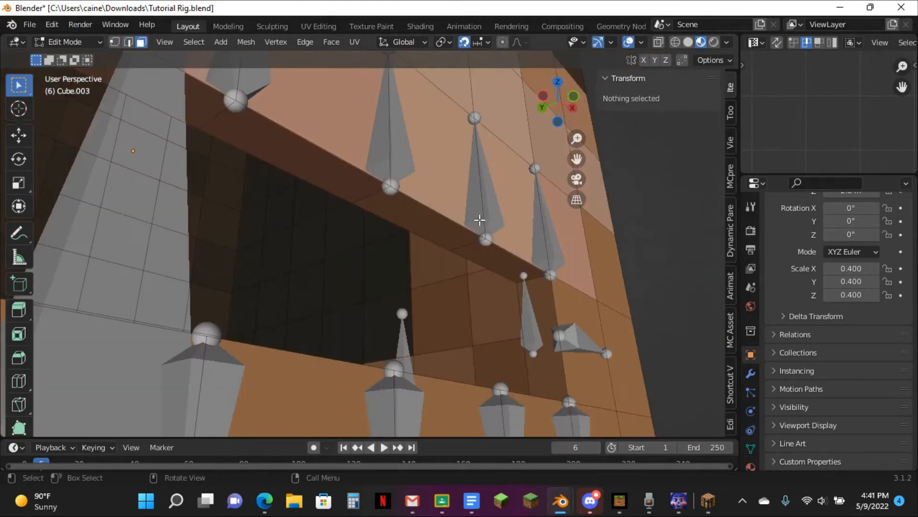
left_click(536, 287, "alt")
scroll(335, 146, "down", 8)
middle_click_drag(335, 145, 278, 182)
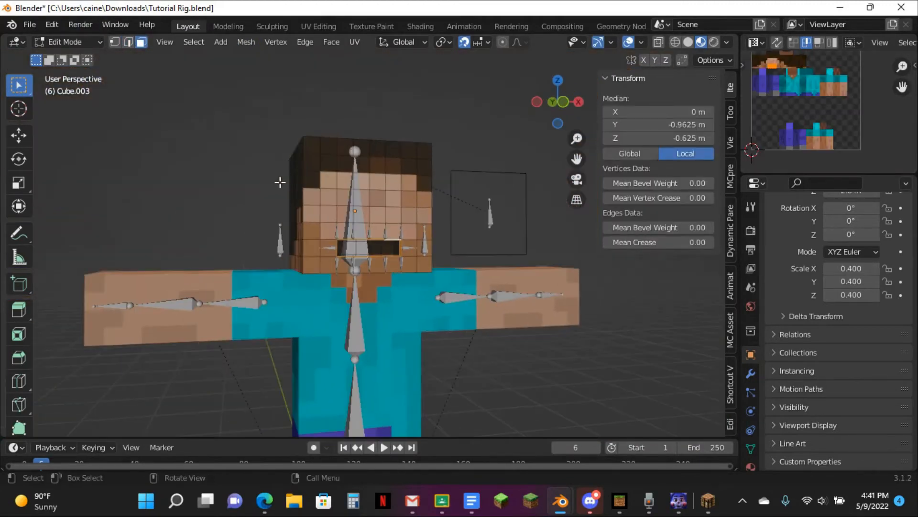
Add all front faces of the head around the mouth to the selection and separate them into their own object.
left_click_drag(313, 147, 419, 230, "shift")
scroll(419, 229, "up", 3)
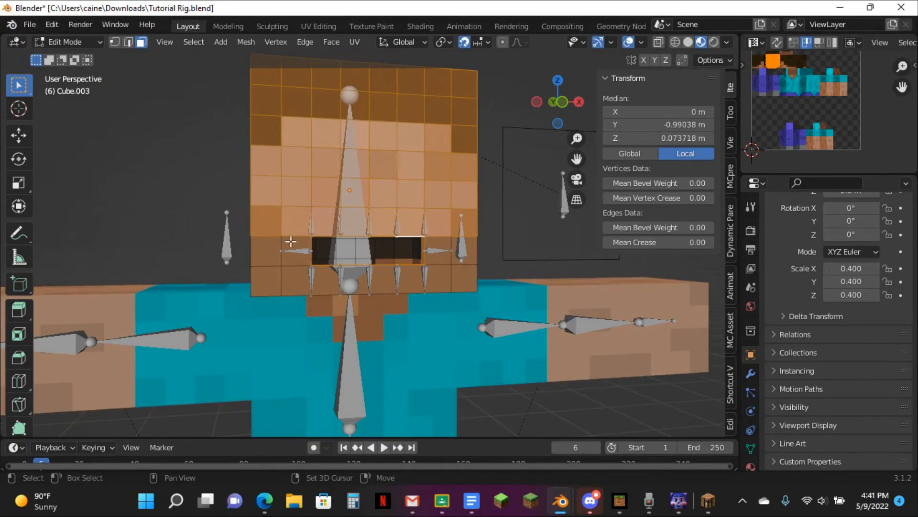
left_click_drag(319, 270, 459, 281, "shift")
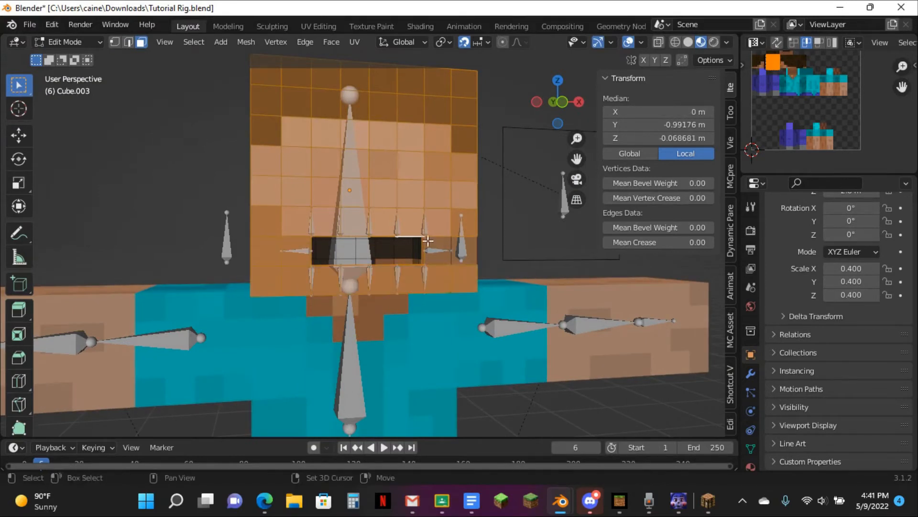
left_click_drag(429, 240, 457, 260, "shift")
middle_click_drag(453, 255, 487, 204)
scroll(487, 204, "up", 3)
key("p")
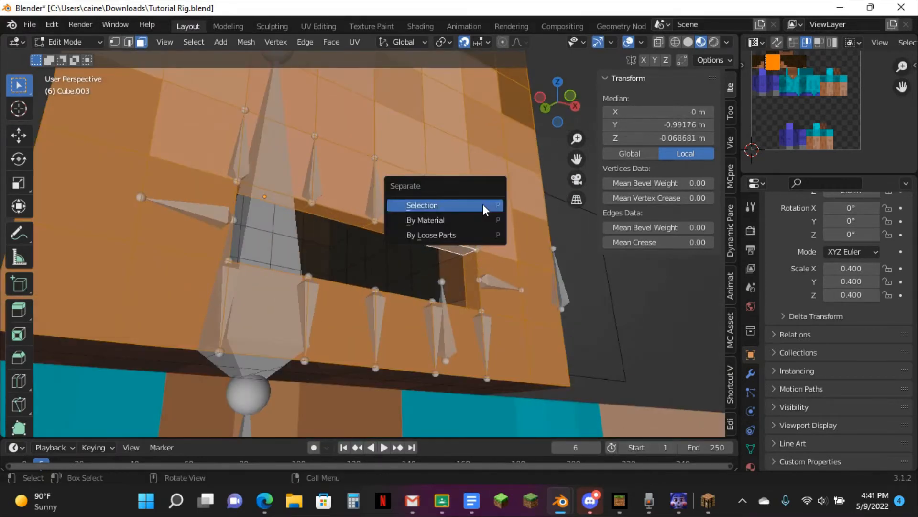
left_click(483, 205)
key("Tab")
Add a Subdivision Surface modifier to the separated face with viewport and render levels of 3.
left_click(751, 372)
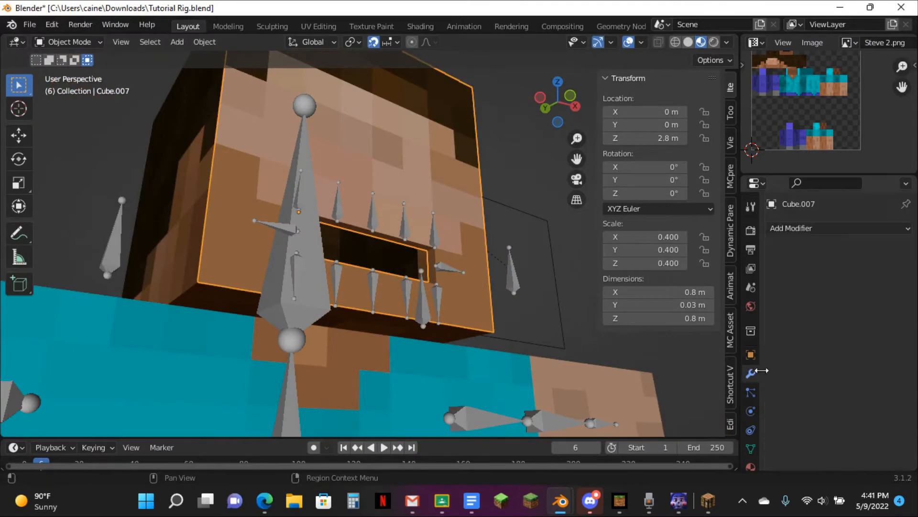
left_click(812, 228)
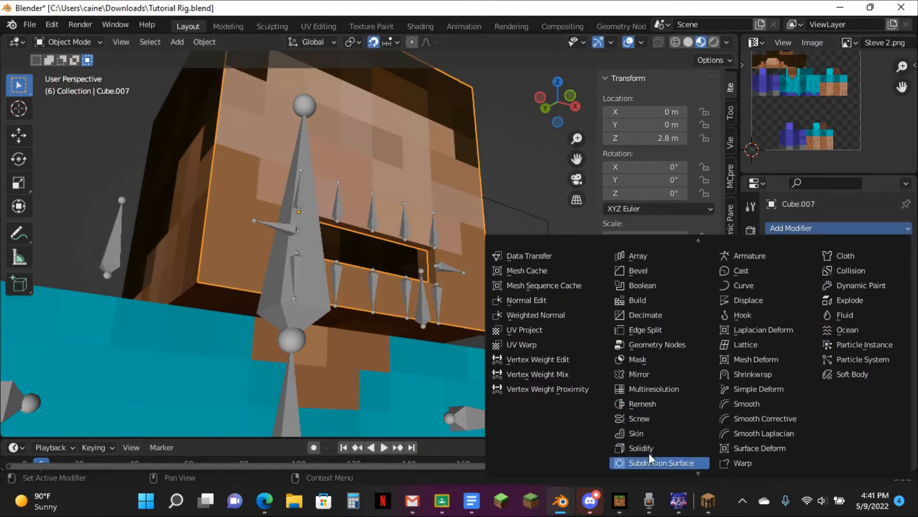
left_click(653, 460)
left_click(888, 300)
left_click(888, 288)
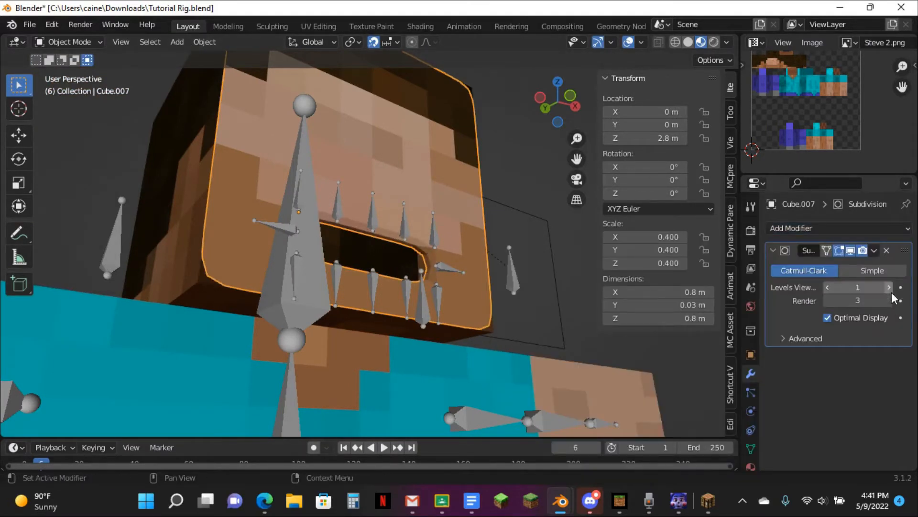
left_click(889, 288)
Select the face mesh's four outer boundary edge loops and set their Mean Crease to 1.00.
middle_click_drag(415, 227, 415, 235)
key("Tab")
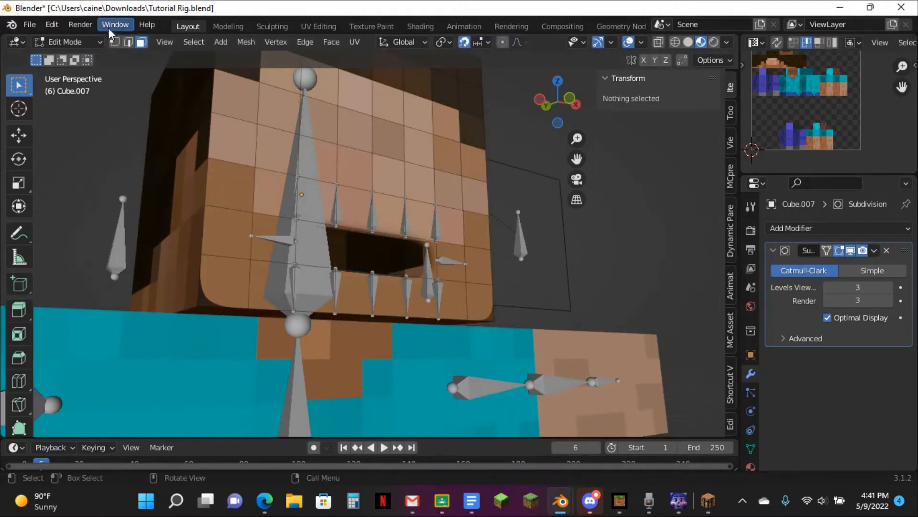
left_click(128, 44)
left_click(198, 182, "alt")
left_click(218, 301, "alt+shift")
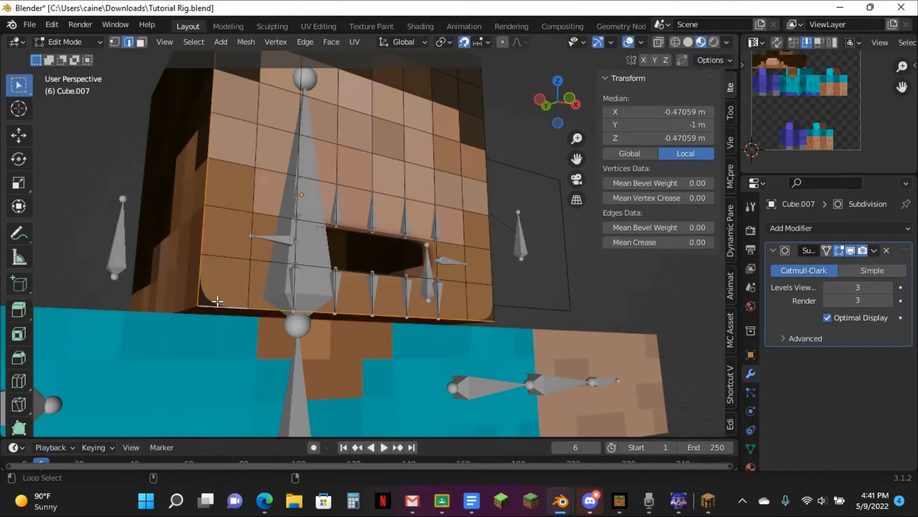
left_click(491, 221, "alt+shift")
scroll(460, 182, "down", 6)
left_click(396, 151, "alt+shift")
left_click_drag(627, 242, 679, 242)
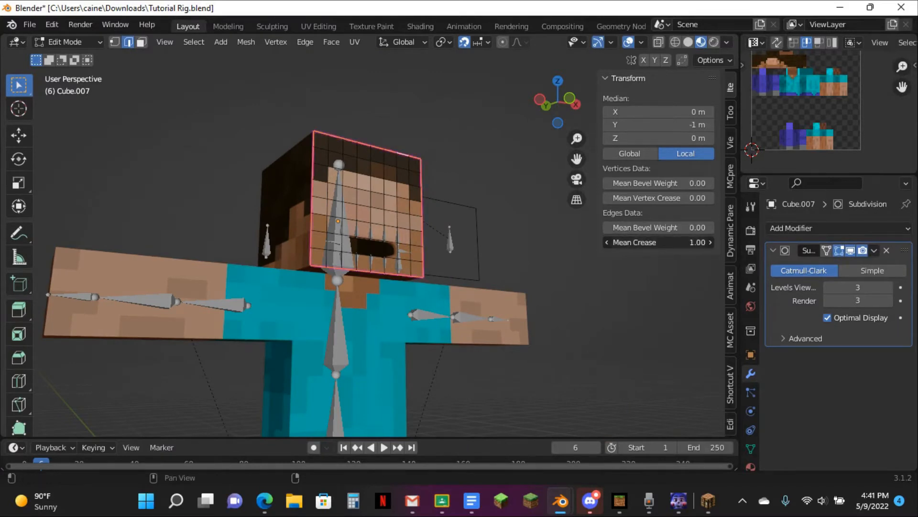
Select the front and inner edge loops around the mouth opening and crease them fully.
scroll(496, 248, "up", 6)
key("Tab")
middle_click_drag(499, 211, 540, 216)
scroll(483, 231, "down", 3)
scroll(479, 232, "up", 2)
left_click(773, 251)
key("Tab")
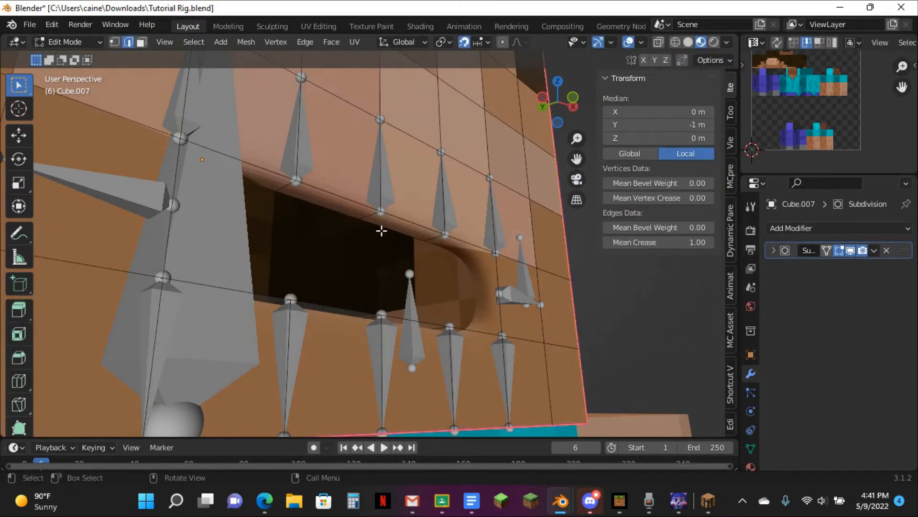
left_click(451, 235, "alt")
left_click(478, 330, "alt+shift")
middle_click_drag(181, 168, 217, 183)
left_click(98, 254, "alt+shift")
middle_click_drag(278, 197, 284, 306)
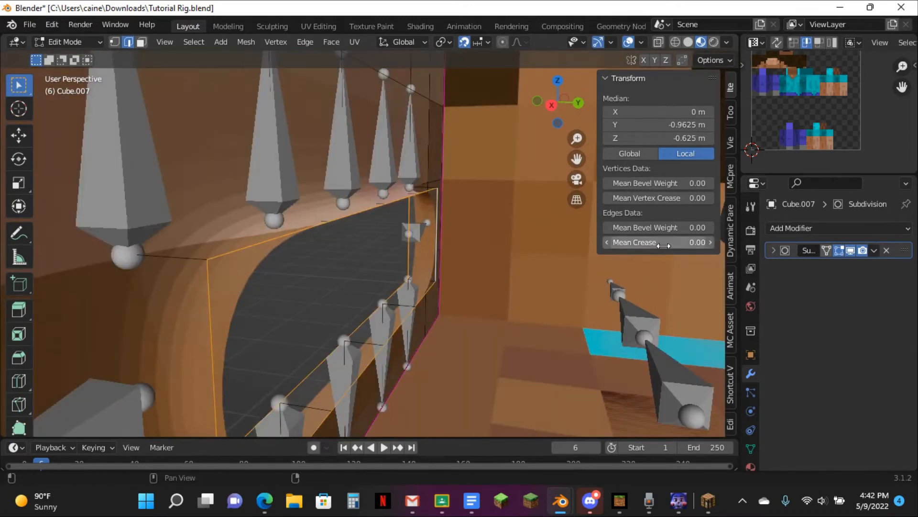
left_click_drag(660, 242, 713, 242)
Examine the creased mouth opening's corners from several angles in Object Mode and Edit Mode.
middle_click_drag(286, 225, 472, 211)
scroll(446, 179, "down", 3)
scroll(405, 182, "up", 3)
key("Tab")
scroll(449, 195, "down", 4)
scroll(498, 228, "up", 4)
key("Tab")
key("Tab")
scroll(473, 211, "down", 3)
scroll(231, 217, "up", 4)
Crease the upper and lower depth edges at the mouth opening's corners on the negative X side fully.
key("Tab")
middle_click_drag(231, 217, 165, 321)
left_click(119, 270)
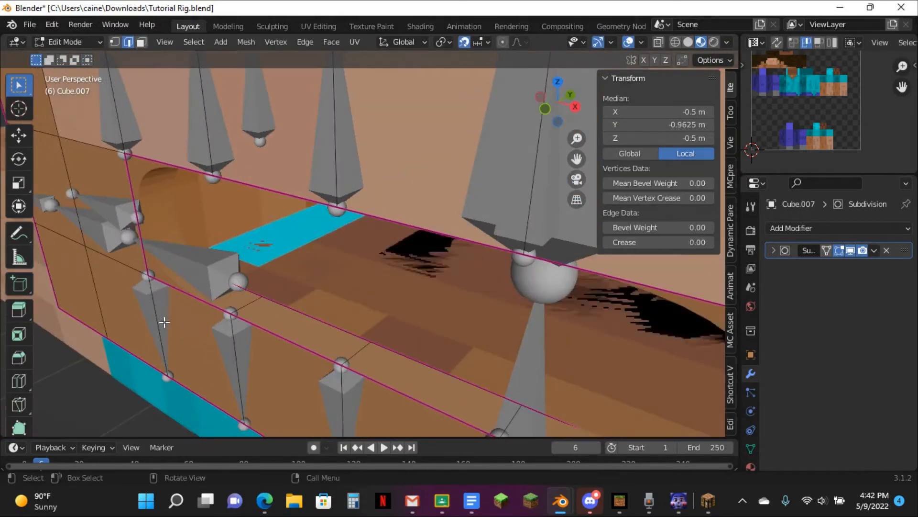
left_click(161, 274, "shift")
left_click_drag(680, 242, 715, 242)
Set the crease of the two depth edges at the mouth opening's corners on the positive X side to 1.00.
middle_click_drag(142, 186, 271, 116)
left_click(561, 260)
middle_click_drag(565, 323, 545, 336)
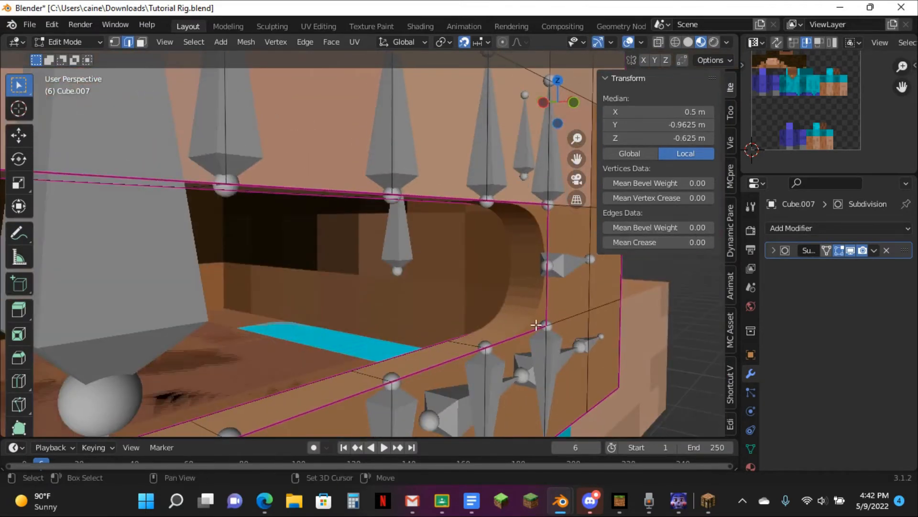
left_click(536, 325, "shift")
scroll(488, 310, "down", 3)
key("shift+e")
left_click(848, 472)
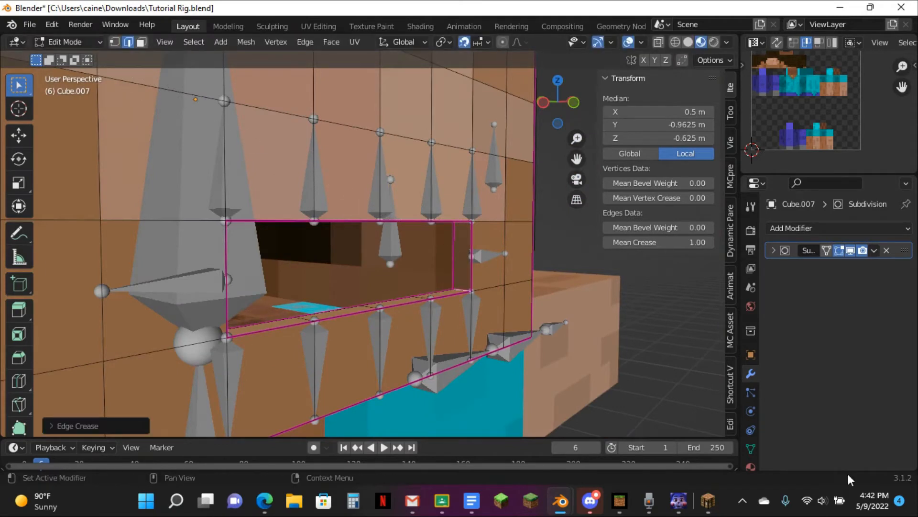
Return the face mesh to Object Mode and examine the squared mouth opening from the front.
scroll(482, 280, "up", 3)
middle_click_drag(490, 282, 548, 147)
key("Tab")
scroll(465, 263, "down", 4)
left_click(556, 103)
left_click(559, 106)
scroll(560, 126, "up", 3)
middle_click_drag(316, 124, 391, 212, "shift")
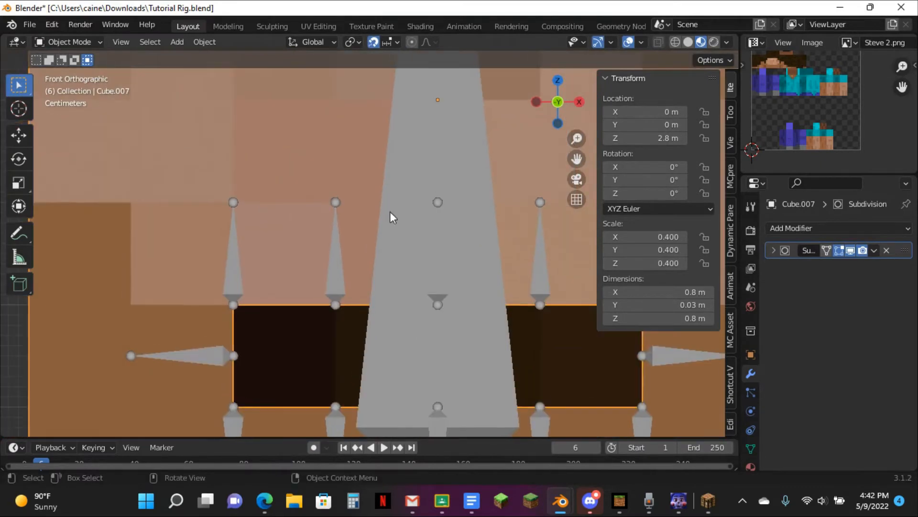
Parent the face mesh to the armature using Armature Deform With Empty Groups.
left_click(338, 256, "shift")
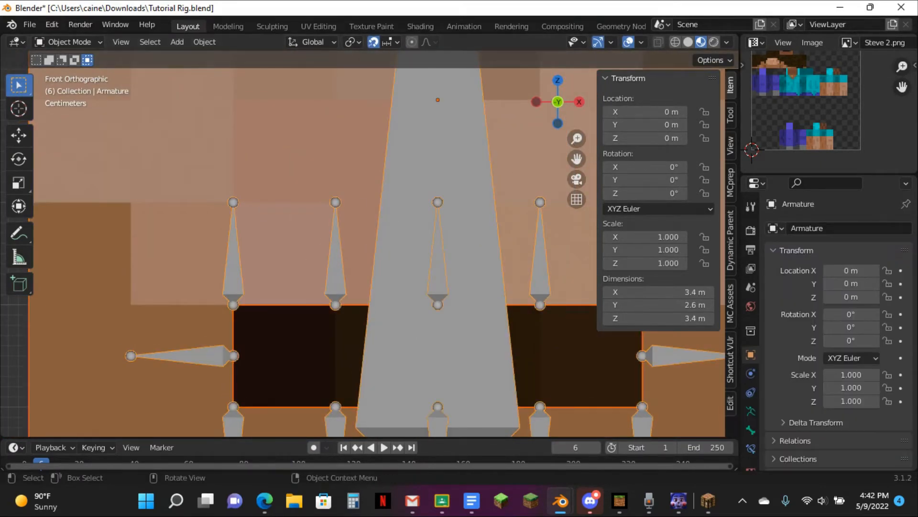
left_click(335, 181, "shift")
left_click(317, 231, "shift")
key("ctrl+p")
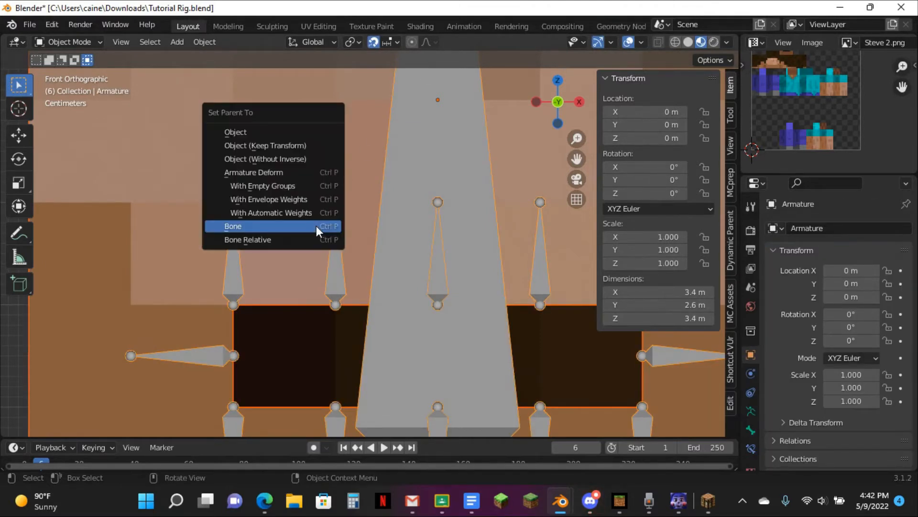
left_click(287, 191)
Open the face mesh in Edit Mode with vertex selection and X-ray enabled around the mouth opening.
left_click(307, 184)
key("Tab")
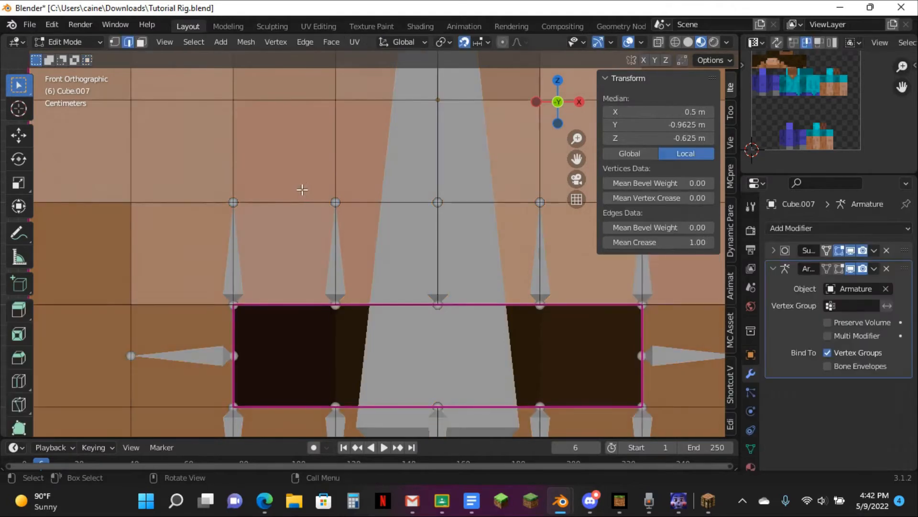
scroll(303, 188, "up", 2)
left_click(115, 42)
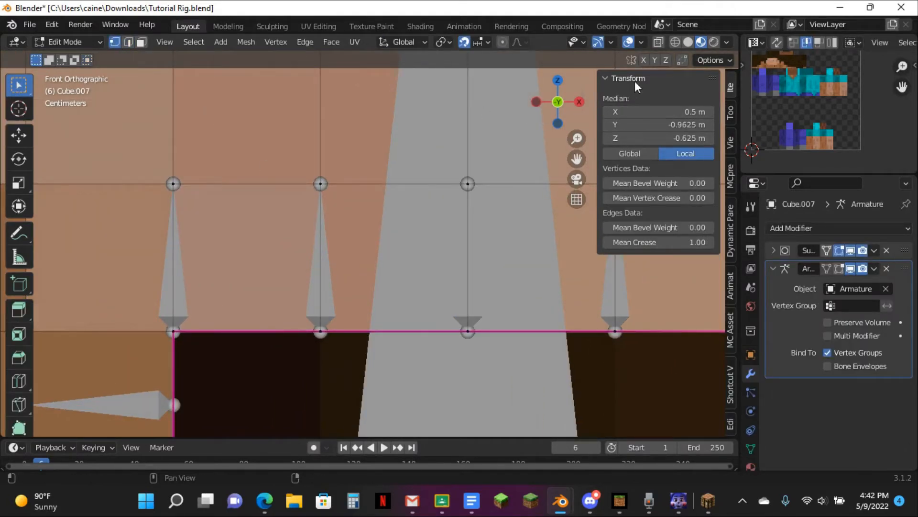
left_click(659, 42)
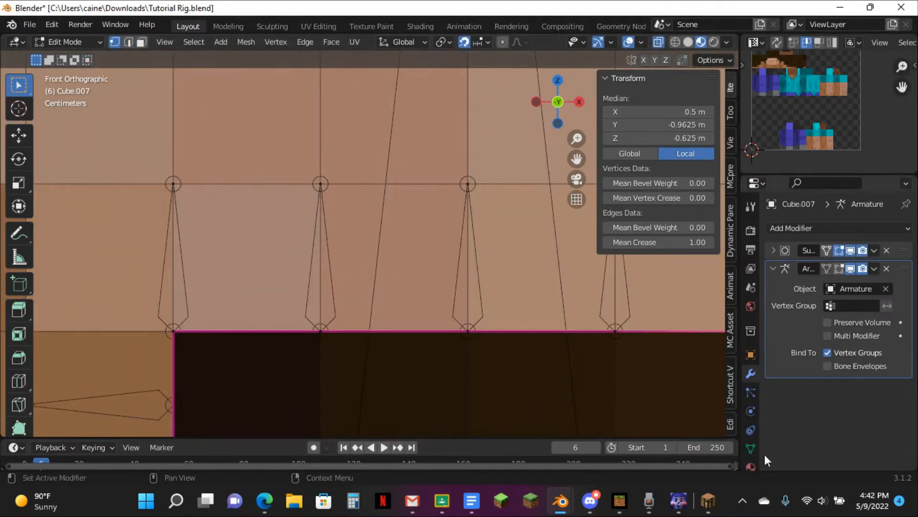
Place the face mesh's Armature modifier above its Subdivision modifier.
left_click(751, 449)
left_click(751, 358)
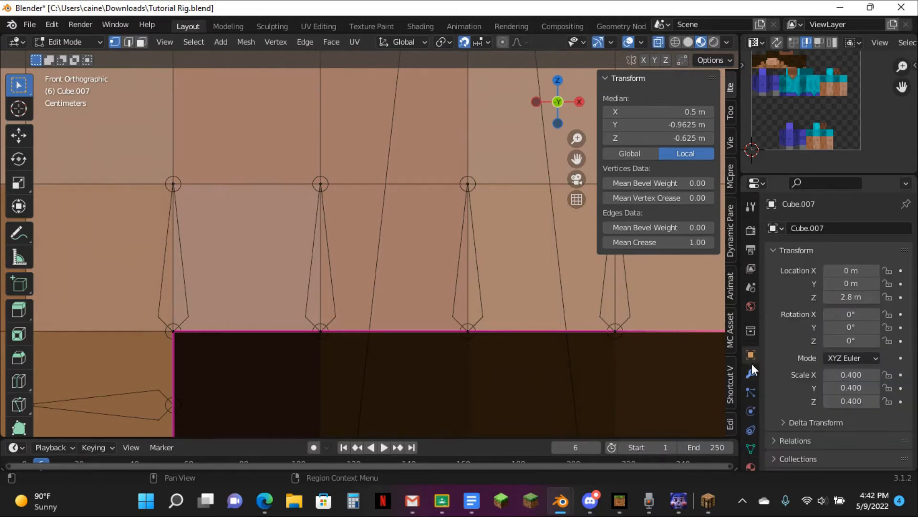
left_click(751, 373)
left_click(773, 269)
left_click_drag(905, 268, 904, 249)
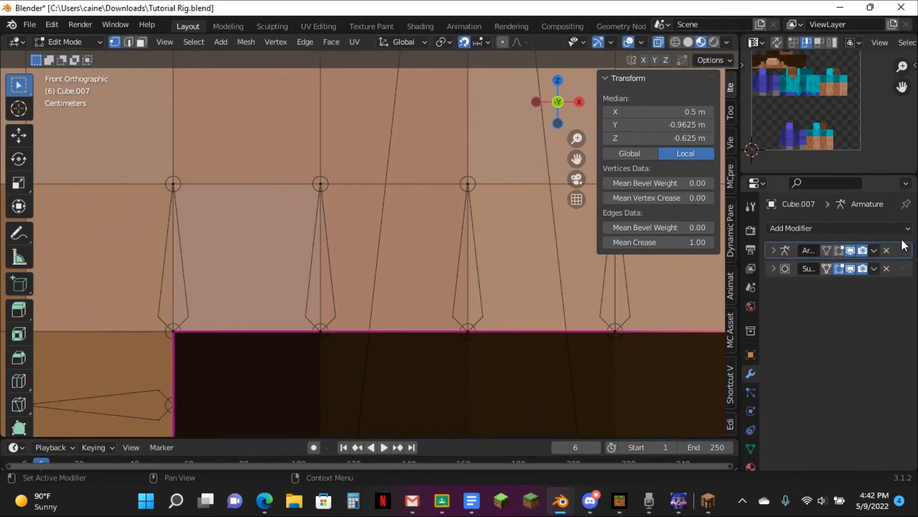
Filter the vertex groups by "mouth" and assign the mouth opening's upper corner vertices on the negative X side to Mouth 1.
left_click(750, 448)
left_click(808, 295)
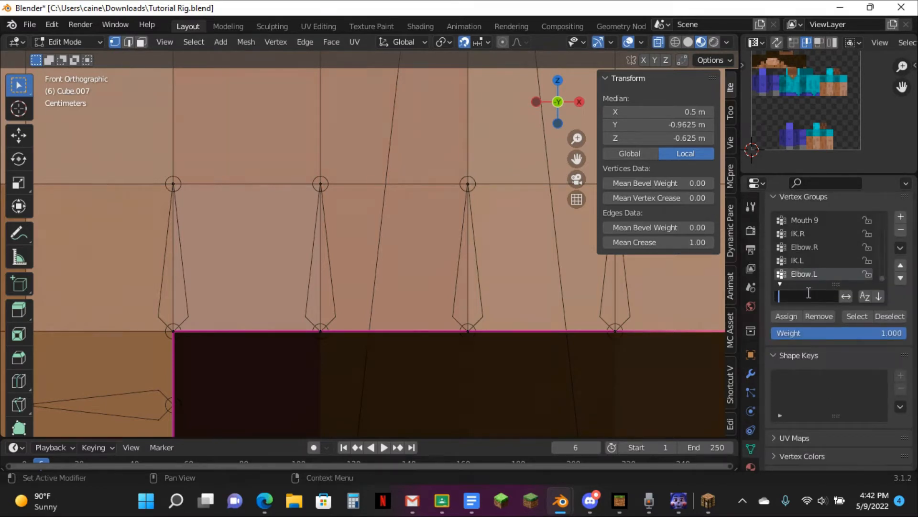
type("mouth")
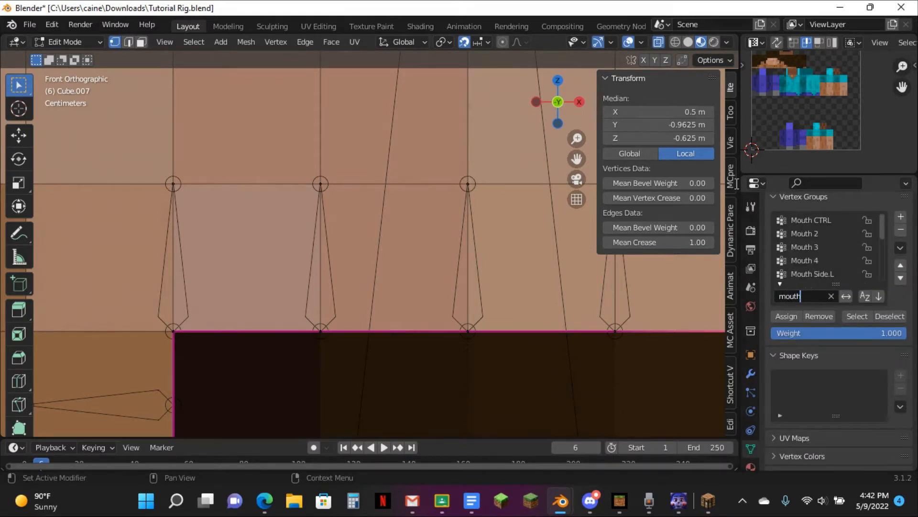
scroll(830, 261, "down", 5)
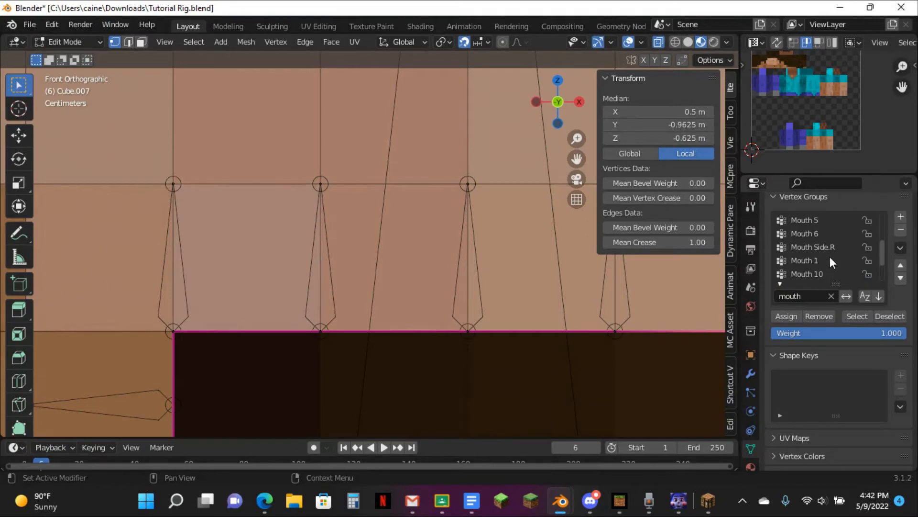
left_click(830, 258)
left_click_drag(163, 300, 210, 358)
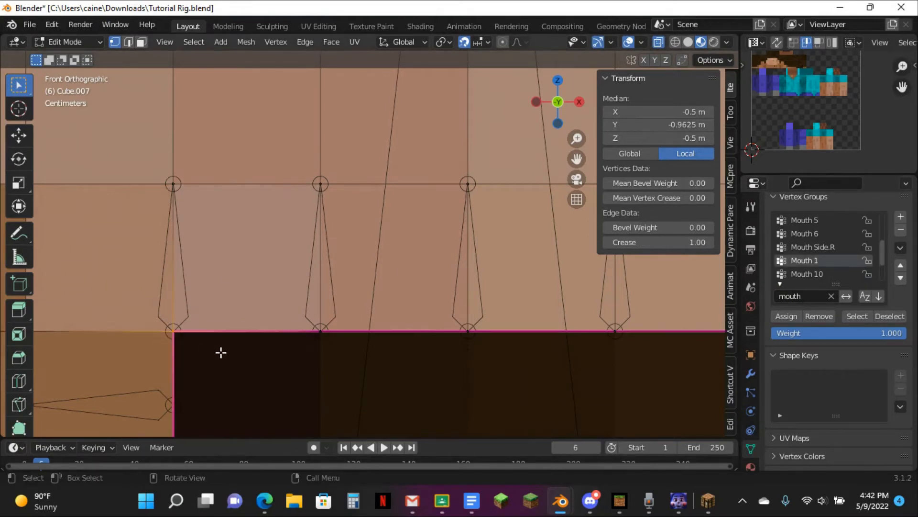
left_click(786, 315)
Assign the mouth opening's upper-edge vertices at X -0.25 m to Mouth 2 and the upper centre vertices to Mouth 3.
scroll(809, 248, "up", 5)
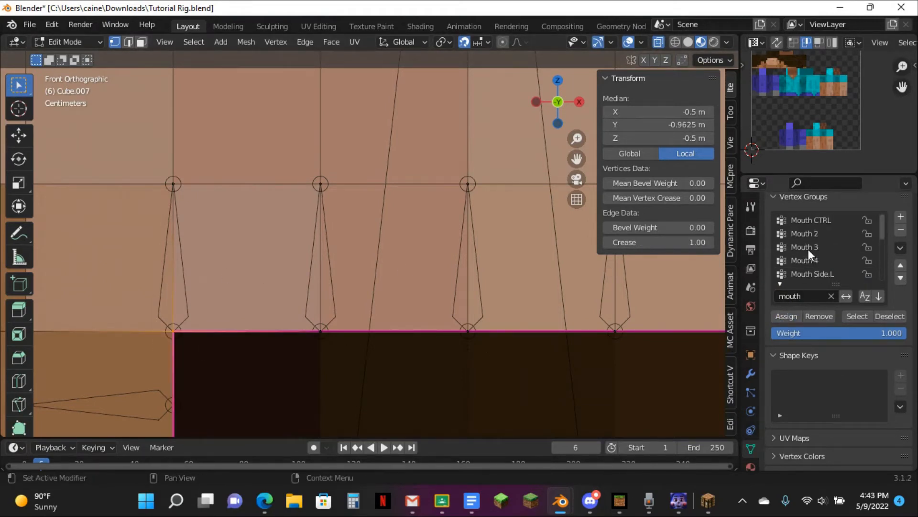
left_click(819, 232)
left_click_drag(277, 300, 408, 372)
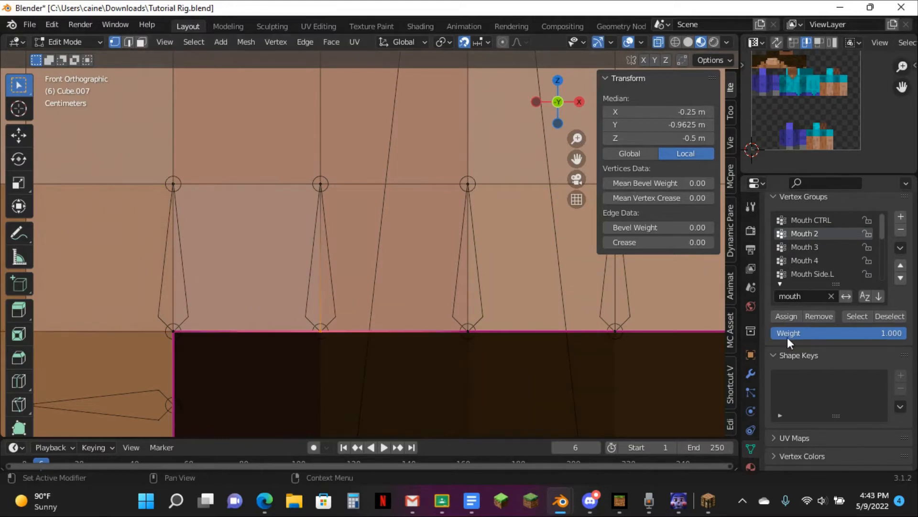
left_click_drag(422, 303, 490, 354)
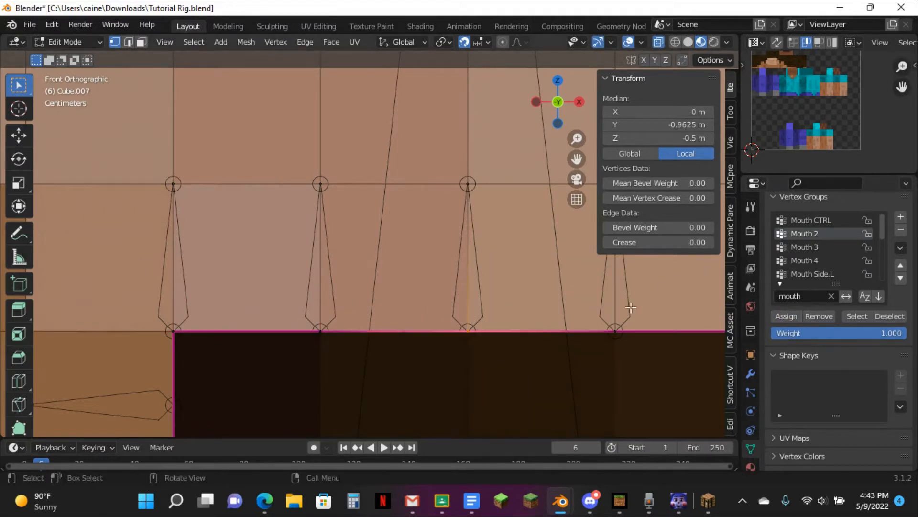
left_click(802, 247)
left_click(775, 316)
Assign the upper-edge vertices at X 0.25 m to Mouth 4 and the upper corner vertices on the positive X side to Mouth 5.
scroll(550, 320, "down", 2)
left_click_drag(522, 296, 570, 324)
left_click(796, 260)
left_click(787, 315)
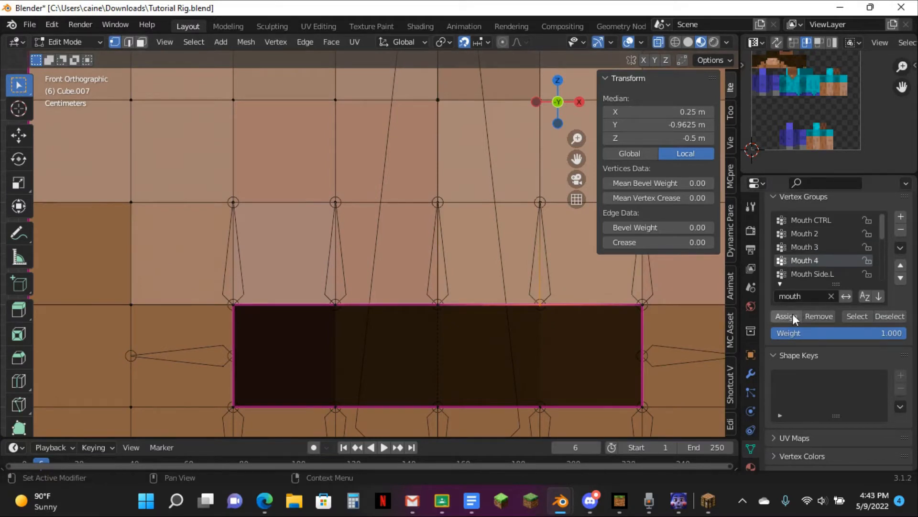
scroll(819, 264, "down", 2)
left_click(825, 261)
left_click_drag(609, 293, 653, 320)
left_click(787, 316)
Assign the mouth's lower corner vertices on the positive X side to Mouth 6 and the lower-edge vertices at X 0.25 m to Mouth 7.
left_click_drag(625, 401, 654, 419)
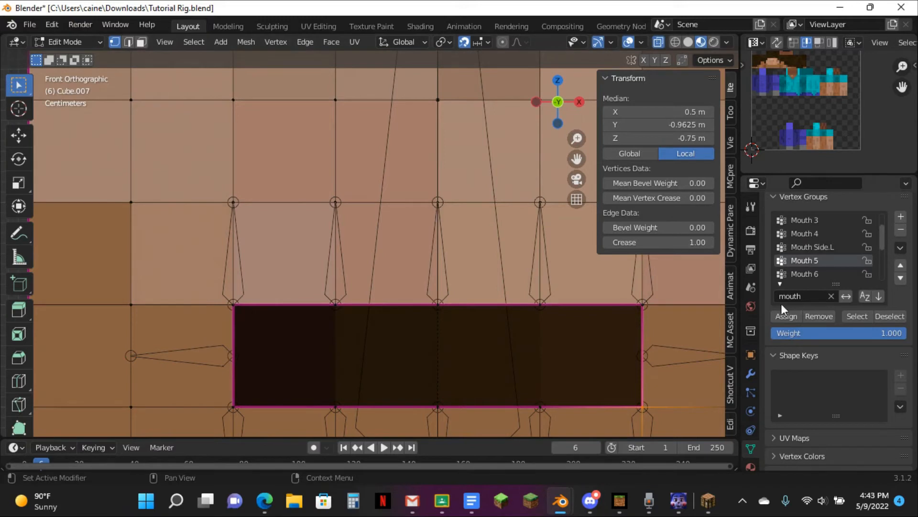
left_click(808, 275)
left_click(537, 397)
scroll(845, 251, "down", 2)
scroll(819, 248, "down", 2)
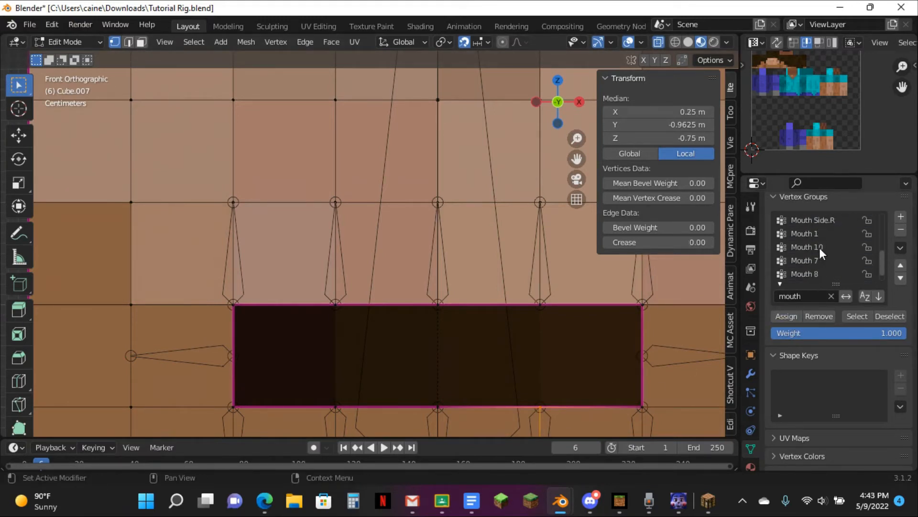
left_click(819, 262)
left_click(798, 315)
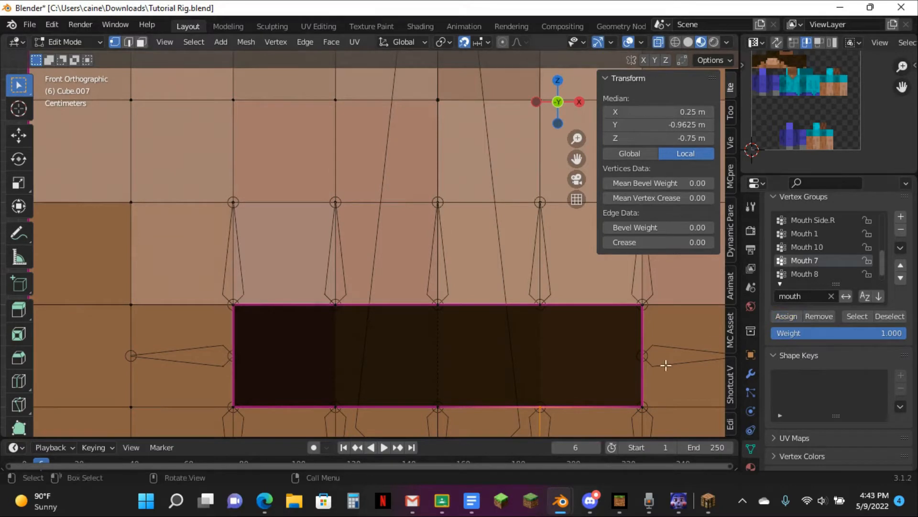
Assign the mouth opening's lower centre vertices to Mouth 8 and the neighbouring lower-edge vertices on the negative X side to Mouth 9.
left_click_drag(436, 400, 454, 423)
left_click(808, 275)
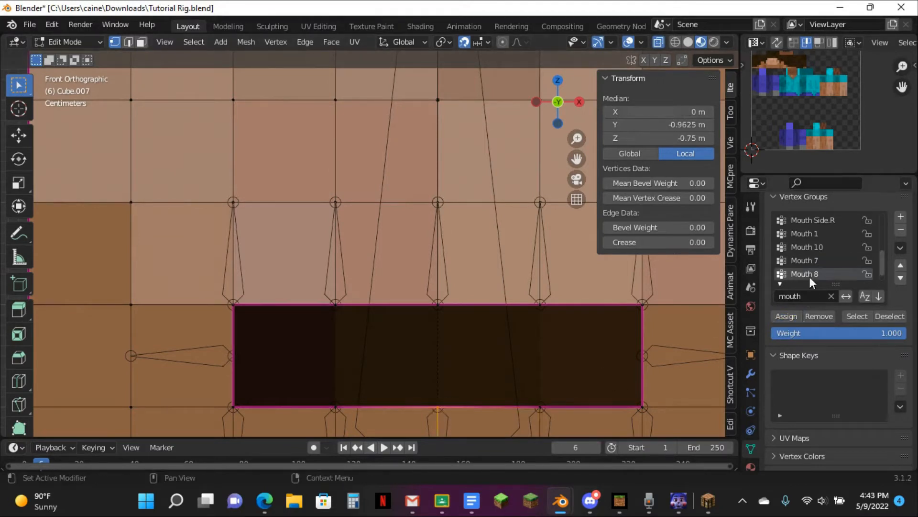
left_click_drag(308, 408, 330, 422)
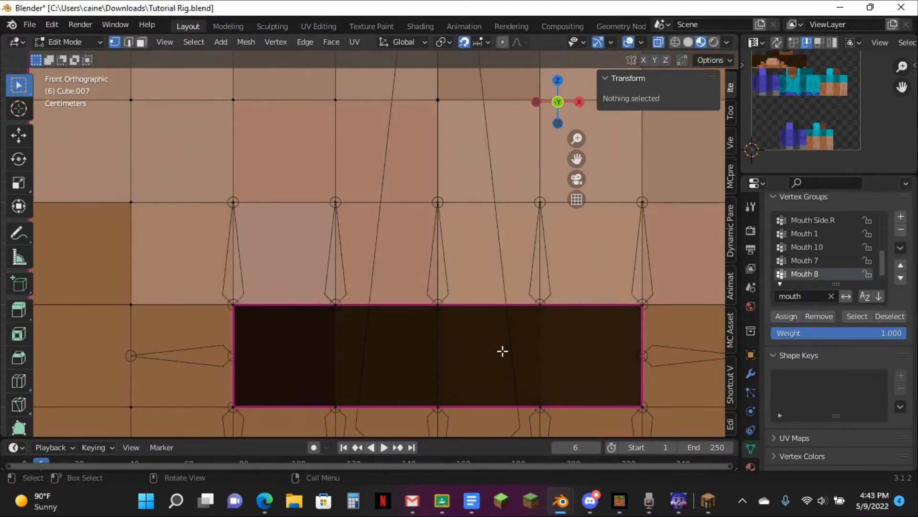
left_click_drag(326, 375, 356, 429)
scroll(808, 225, "down", 1)
left_click(826, 274)
Assign the mouth opening's lower corner vertices on the negative X side to Mouth 10 and return to Object Mode.
left_click(238, 411)
scroll(826, 254, "up", 2)
left_click(826, 260)
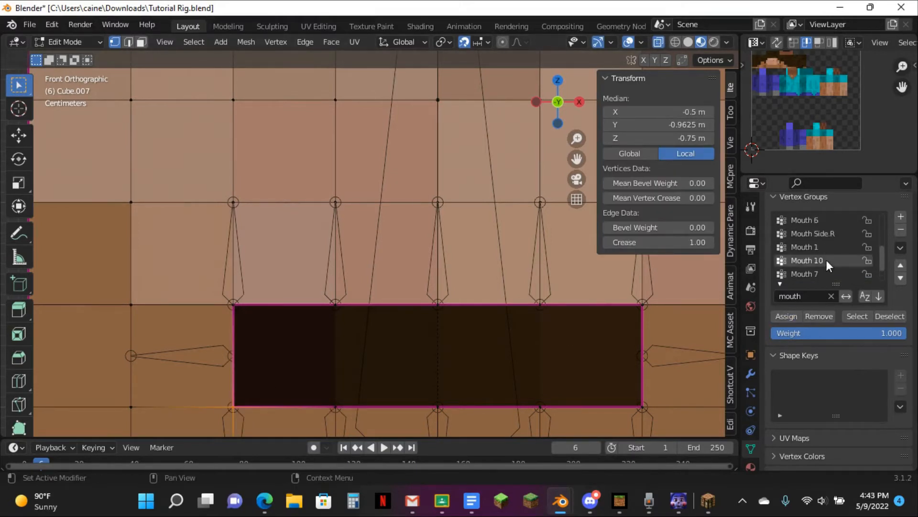
key("Tab")
left_click(506, 286)
middle_click_drag(507, 286, 532, 354)
key("Tab")
key("Tab")
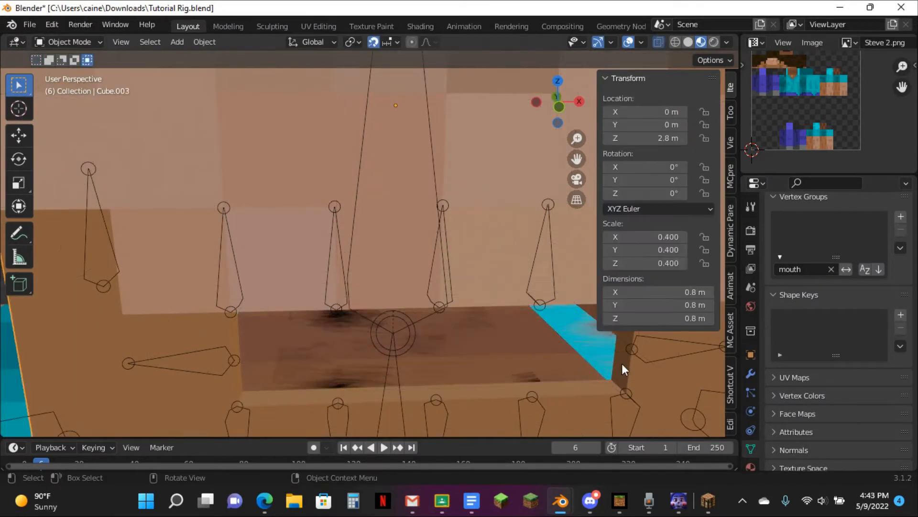
left_click(622, 363)
key("Tab")
key("Tab")
Switch the armature to Pose Mode and try moving the Mouth 7 bone.
left_click(537, 400)
key("ctrl+Tab")
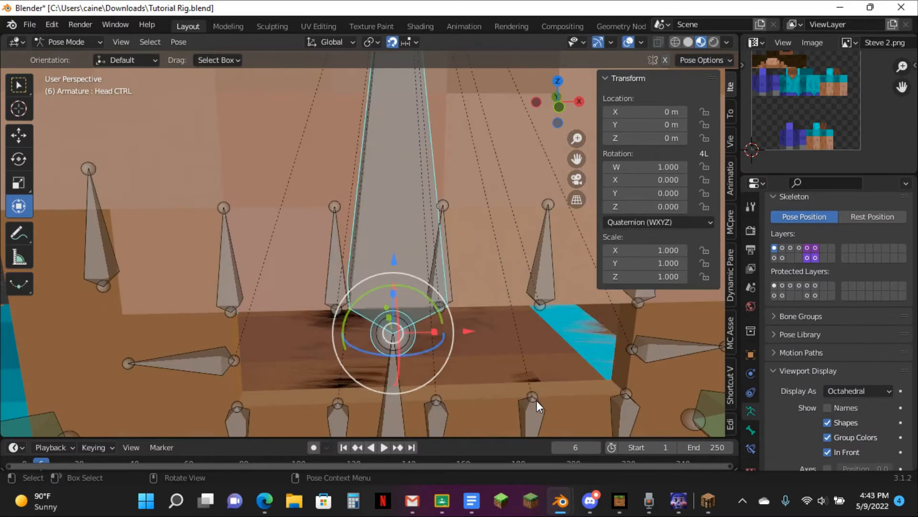
left_click(537, 400)
key("g")
left_click(552, 346)
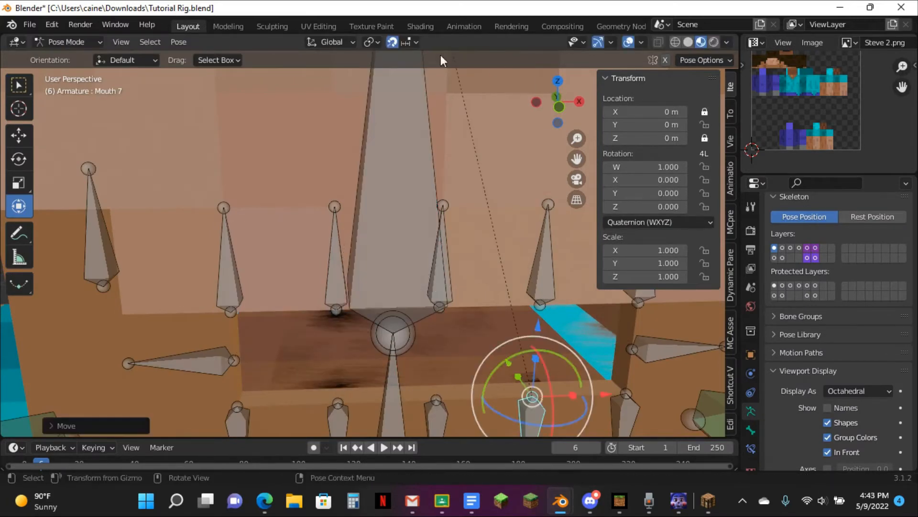
Test raising the Mouth 7 bone by about 0.05 m in front view and undo the move.
left_click(561, 107)
scroll(500, 129, "up", 2)
key("g")
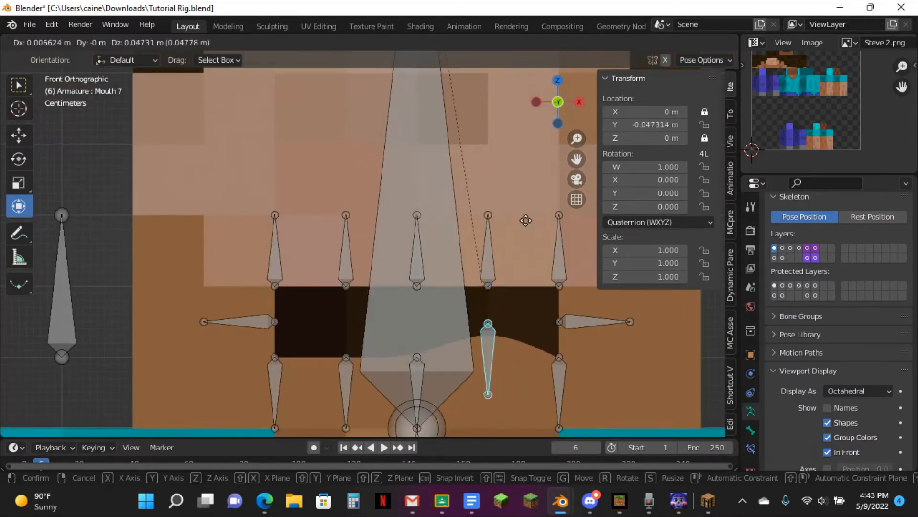
left_click(529, 218)
scroll(529, 218, "up", 2)
middle_click_drag(670, 342, 575, 306, "shift")
key("ctrl+z")
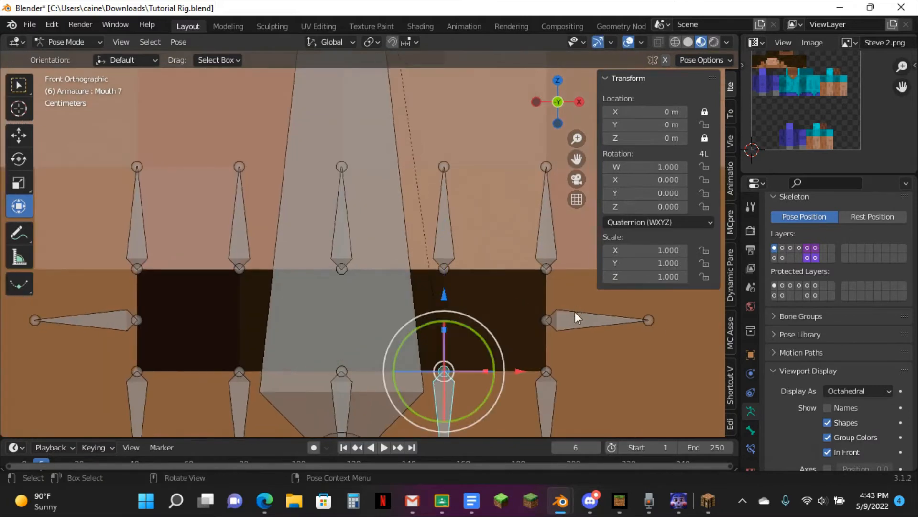
Test moving the Mouth Side.L bone upward and undo the move.
left_click(572, 320)
key("g")
left_click(569, 256)
key("ctrl+z")
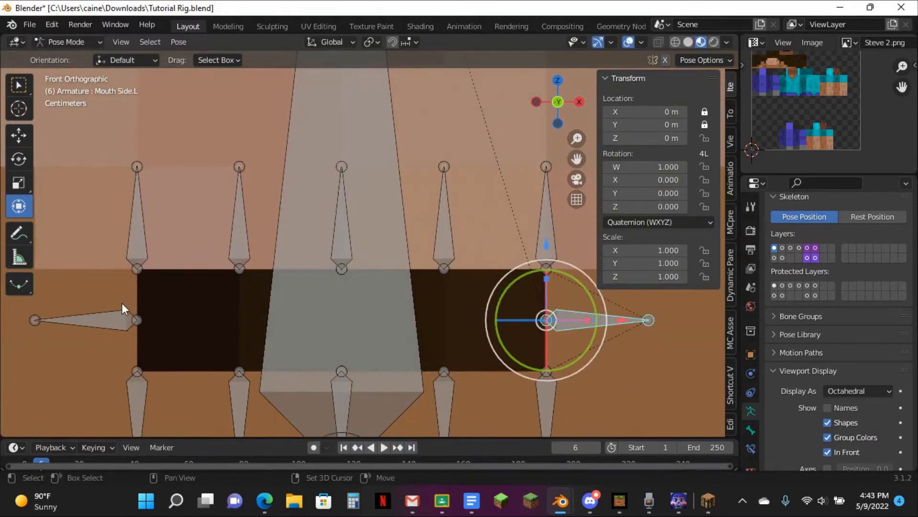
Raise both mouth side bones about 0.04 m along Z, check the smile with overlays hidden, and clear their location.
left_click(118, 315, "shift")
scroll(281, 263, "down", 1)
scroll(281, 263, "down", 1)
key("g")
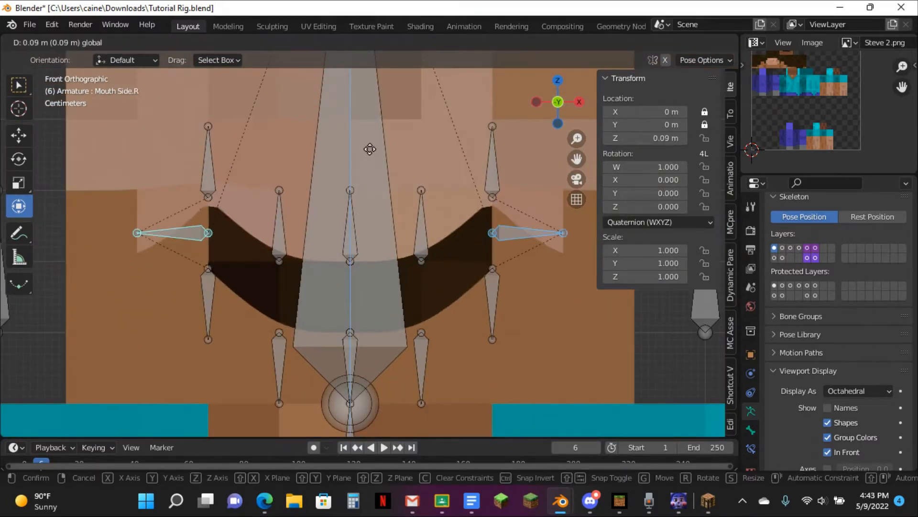
left_click(382, 185)
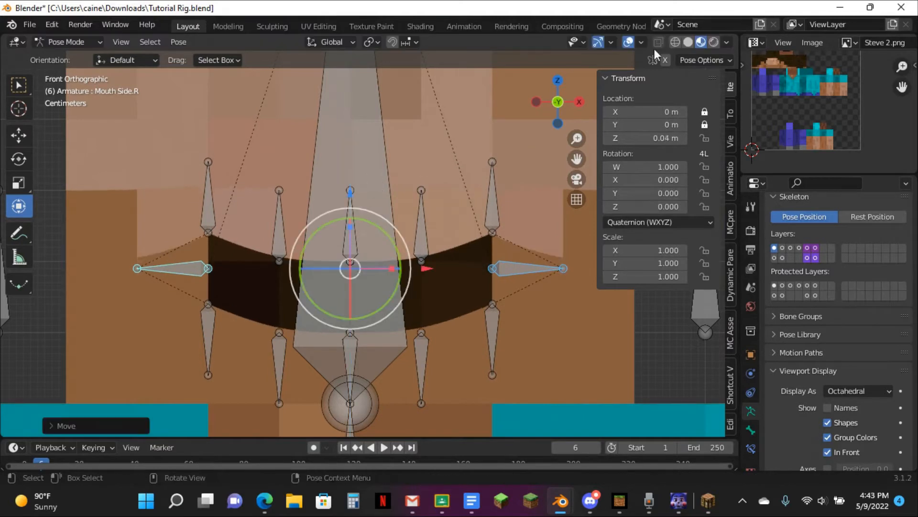
left_click(628, 41)
key("alt+g")
Test both mouth side bones downward and up to about 0.05 m, clear their location, and show the overlays again.
key("g")
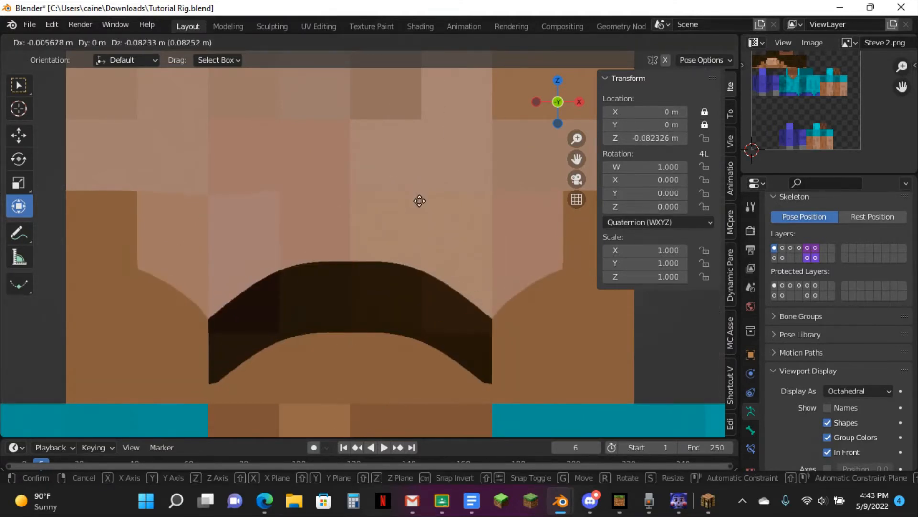
left_click(418, 116)
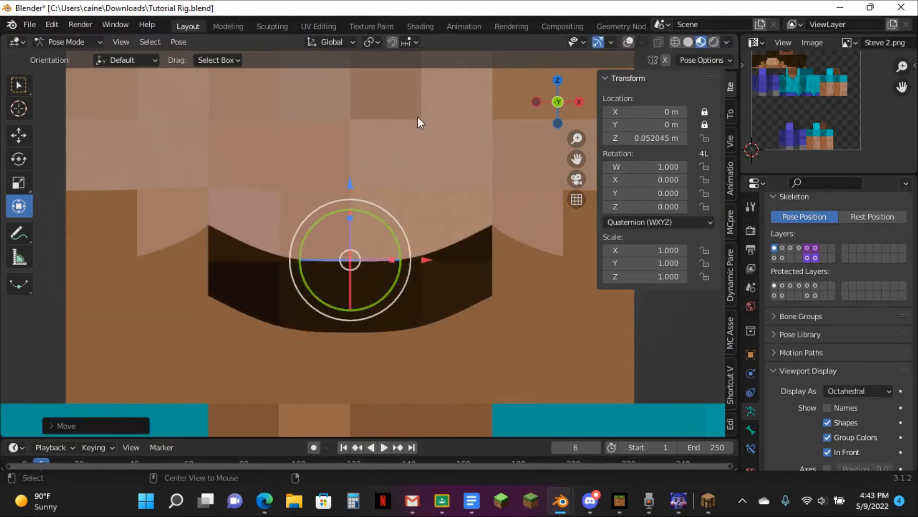
key("alt+g")
left_click(628, 42)
Test moving the Mouth 2 bone above the mouth opening and cancel the move.
scroll(435, 175, "down", 5)
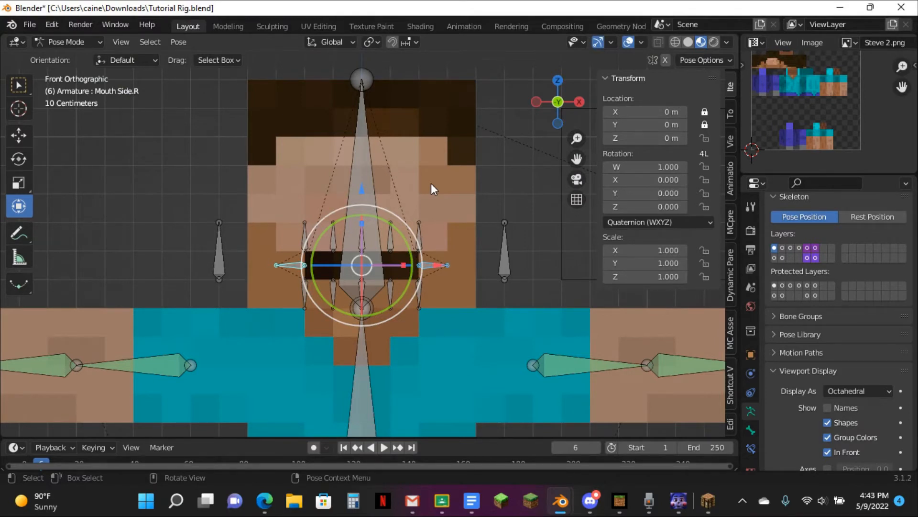
left_click(384, 188)
scroll(292, 242, "up", 3)
left_click(306, 218)
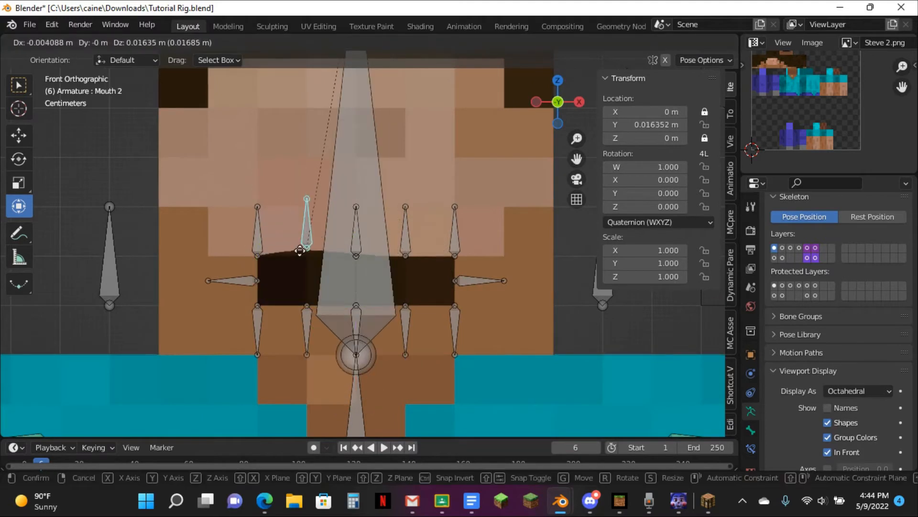
Add a Transformation constraint to the Mouth 2 bone targeting Mouth CTRL, with target and owner both in Local Space.
scroll(420, 246, "down", 5)
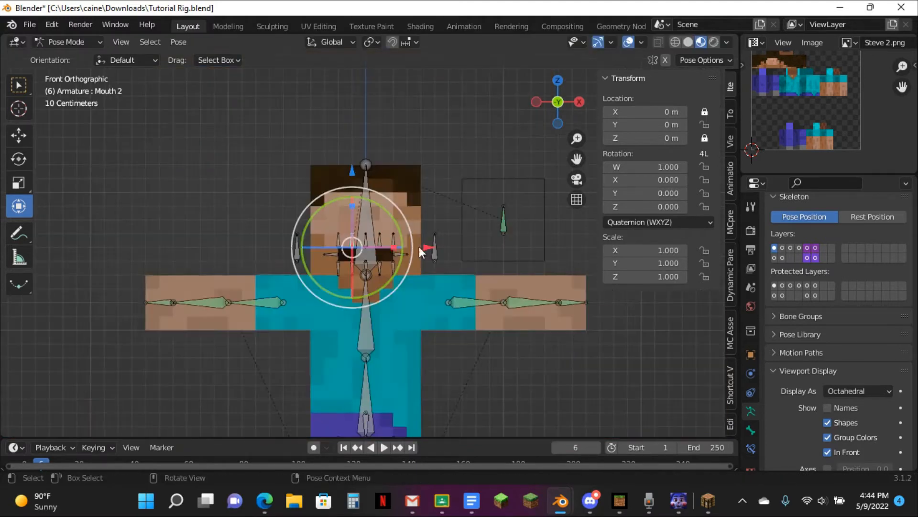
left_click(502, 222)
scroll(364, 230, "up", 4)
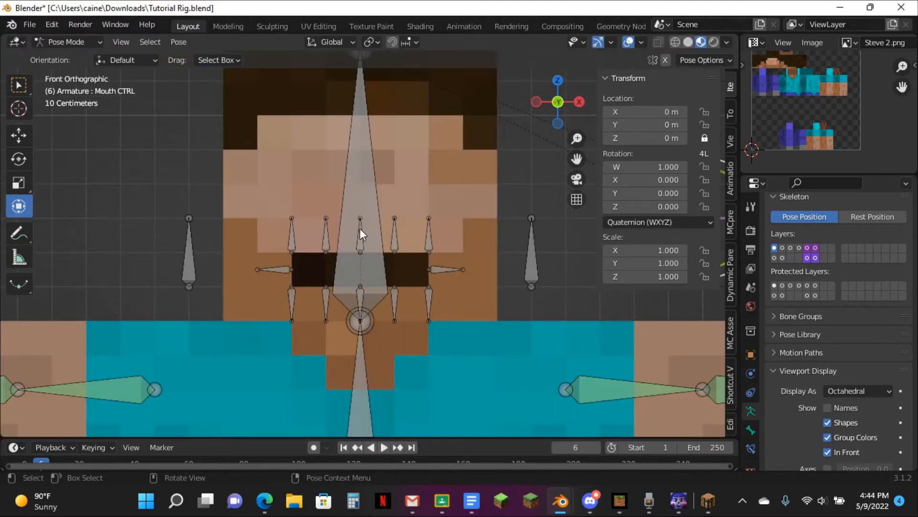
left_click(325, 236)
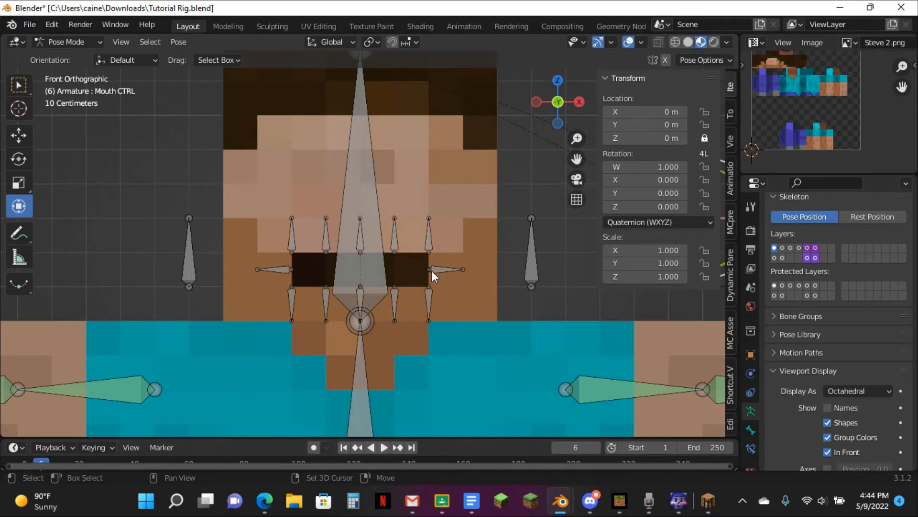
left_click(751, 447)
key("shift+ctrl+c")
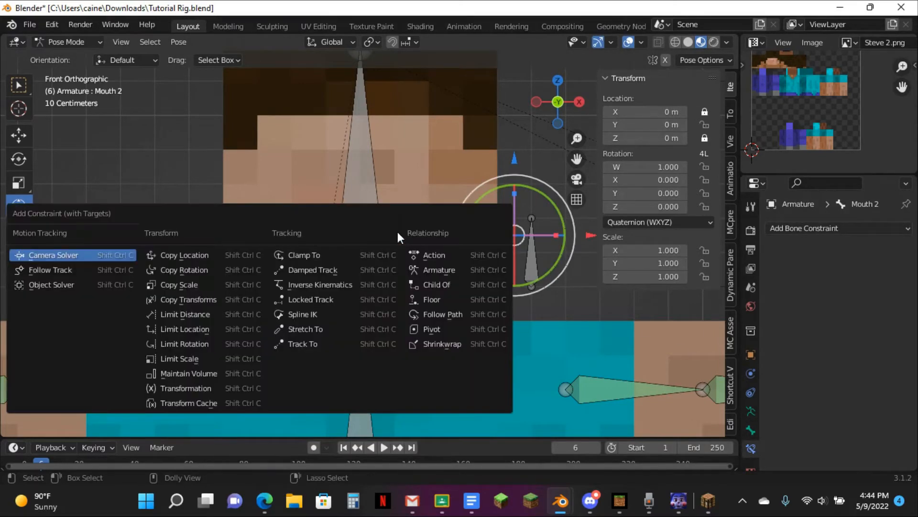
left_click(248, 387)
left_click(855, 328)
left_click(846, 409)
left_click(856, 345)
left_click(846, 425)
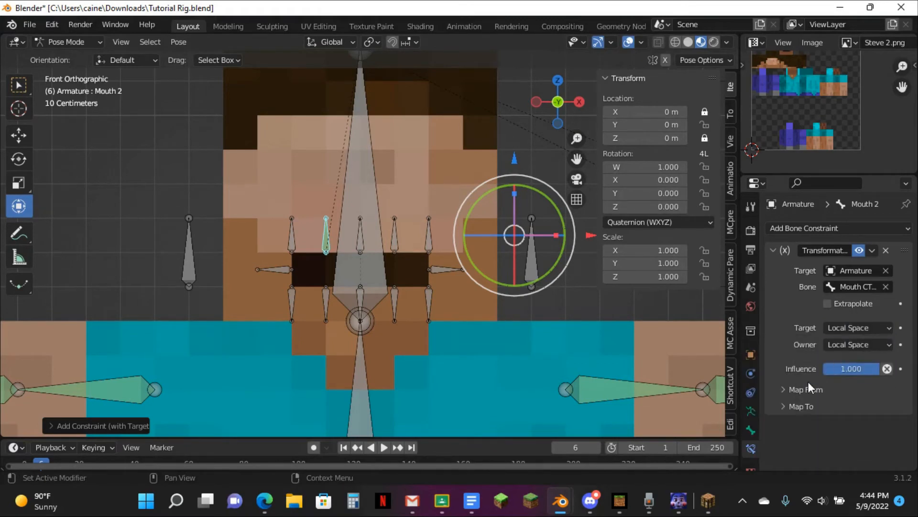
Set the constraint's Map From location range on Y to a minimum of -0.2 m and a maximum of 0.2 m.
left_click(806, 389)
scroll(822, 369, "down", 3)
left_click(798, 461)
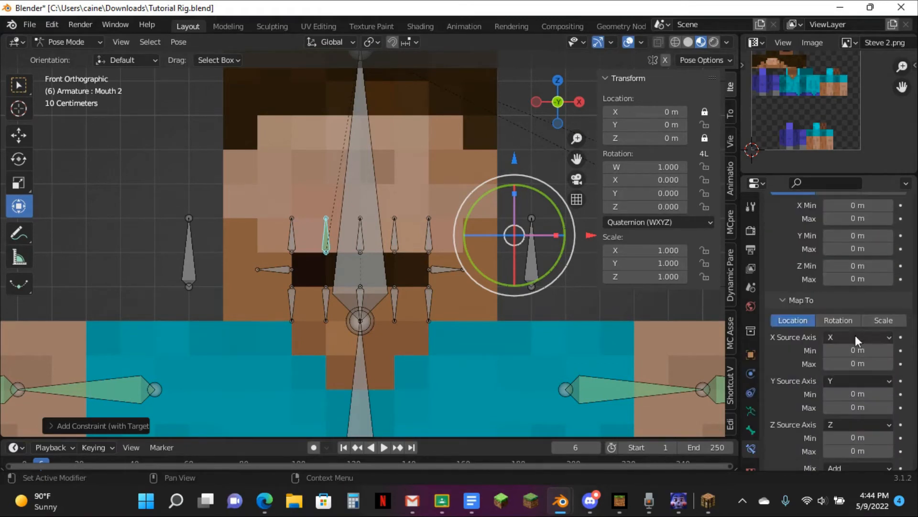
scroll(841, 382, "down", 5)
left_click(861, 289)
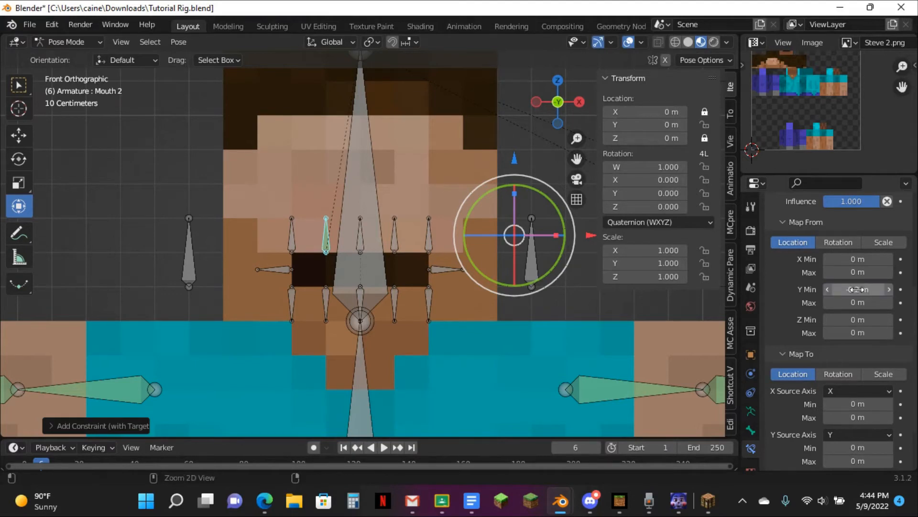
type("-0.2 m")
key("minus")
scroll(854, 299, "down", 3)
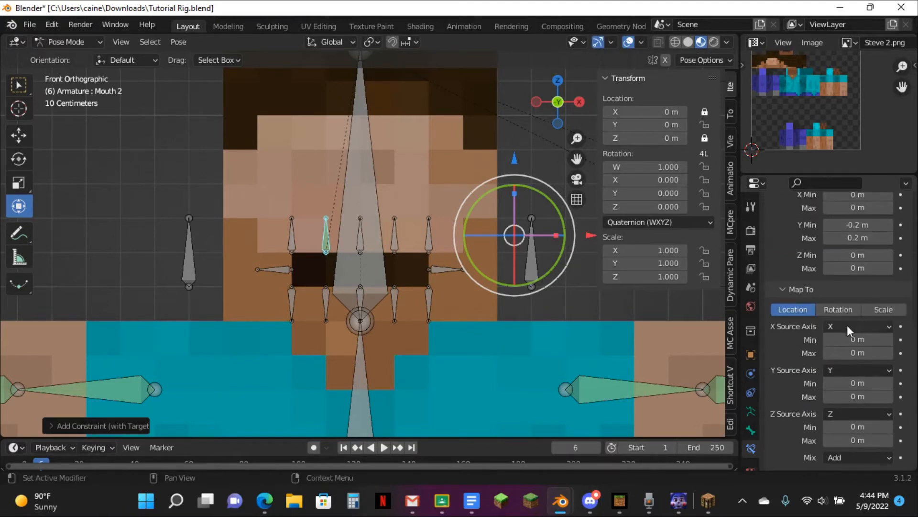
Set the constraint's Map To location range for the Y source axis to -0.05 m minimum and 0.05 m maximum.
left_click(843, 382)
key("BackSpace")
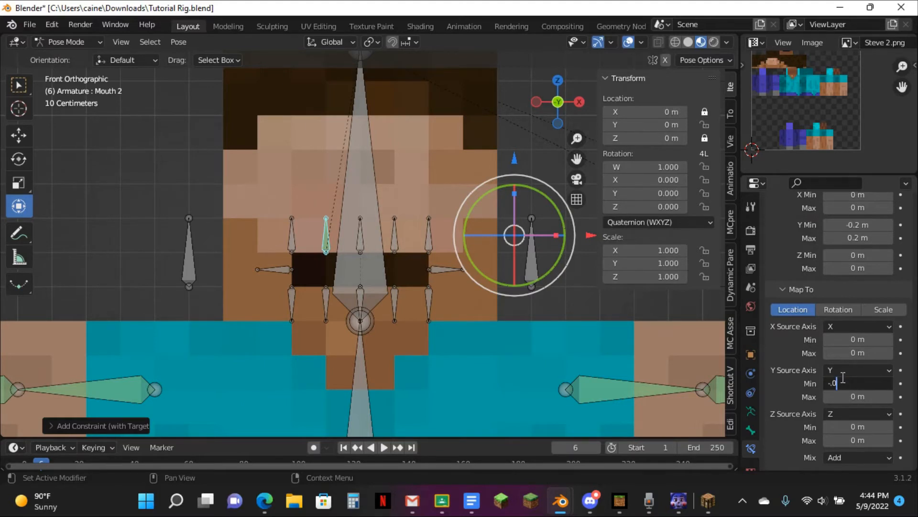
key("Return")
left_click(854, 381)
left_click(855, 382)
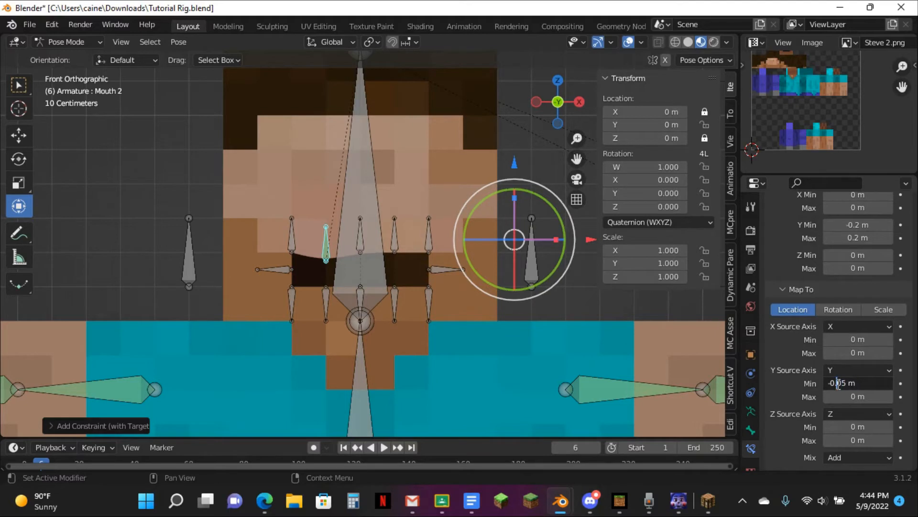
key("Return")
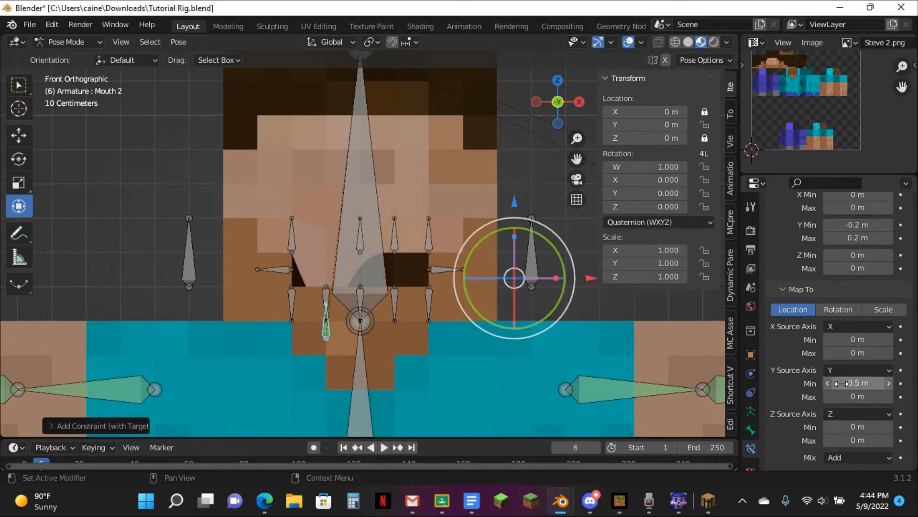
double_click(842, 383)
left_click(838, 382)
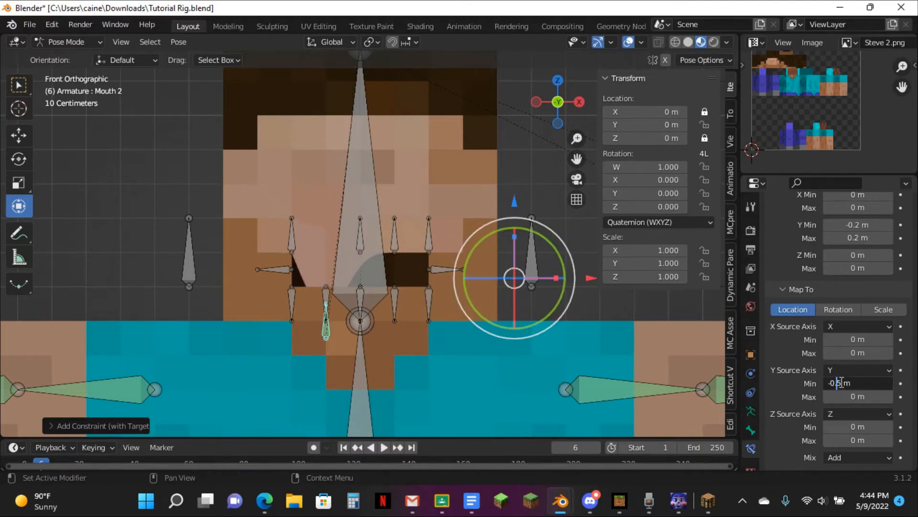
key("Return")
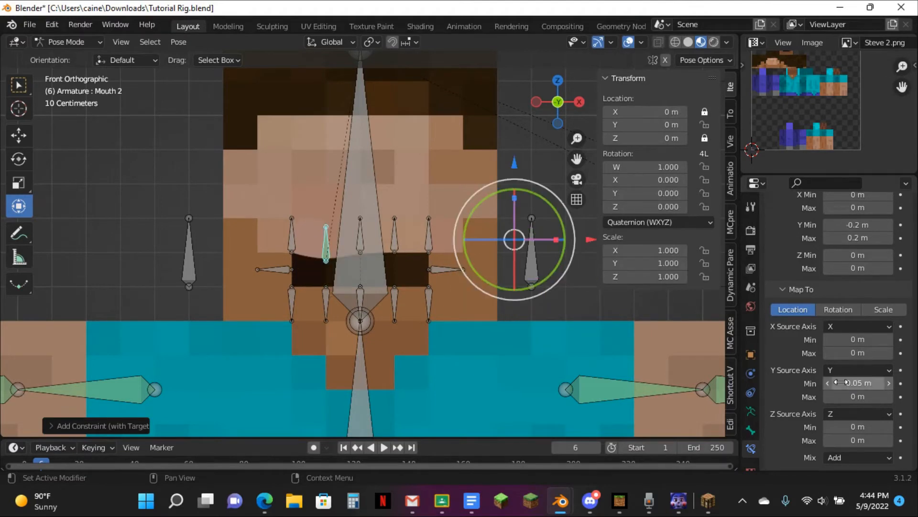
key("ctrl+c")
key("ctrl+v")
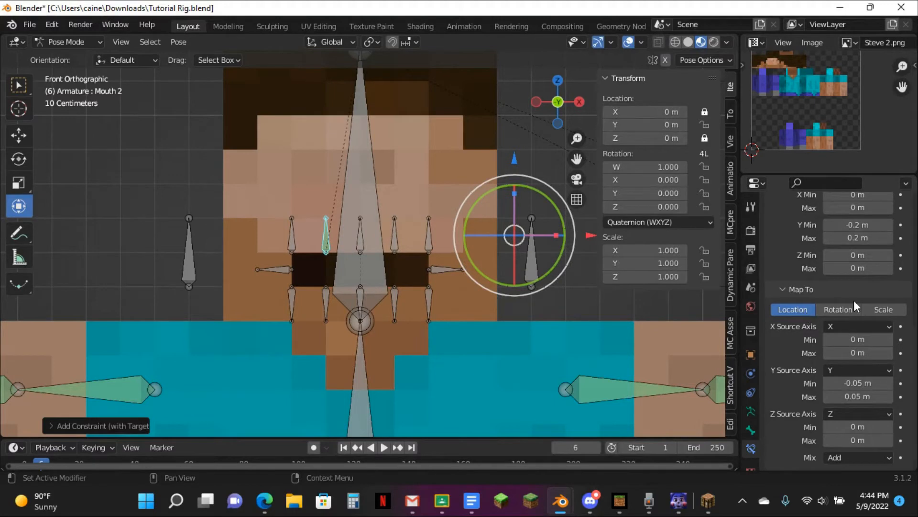
Collapse the constraint and test moving Mouth CTRL about 0.7 m down, checking how the upper lip deforms.
scroll(828, 282, "up", 12)
left_click(774, 250)
scroll(434, 246, "down", 4)
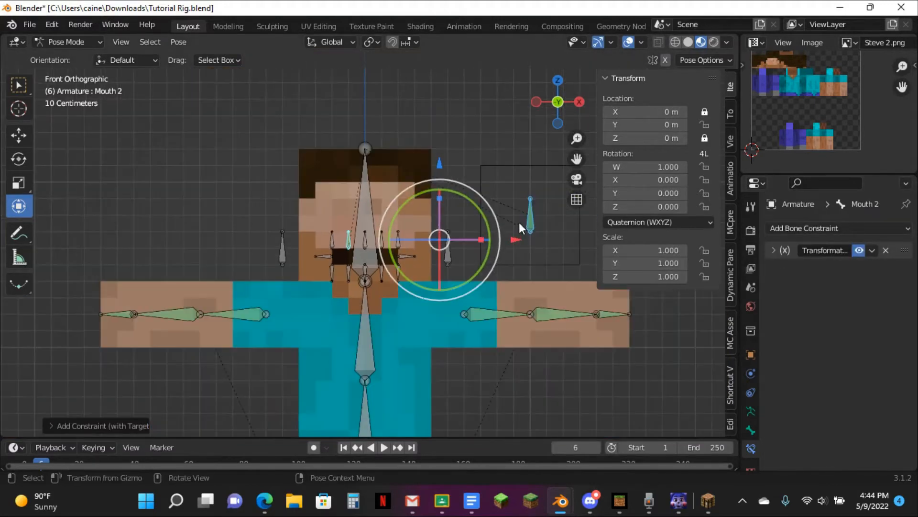
left_click(528, 215)
left_click_drag(531, 170, 531, 276)
scroll(360, 248, "up", 7)
scroll(359, 248, "up", 2)
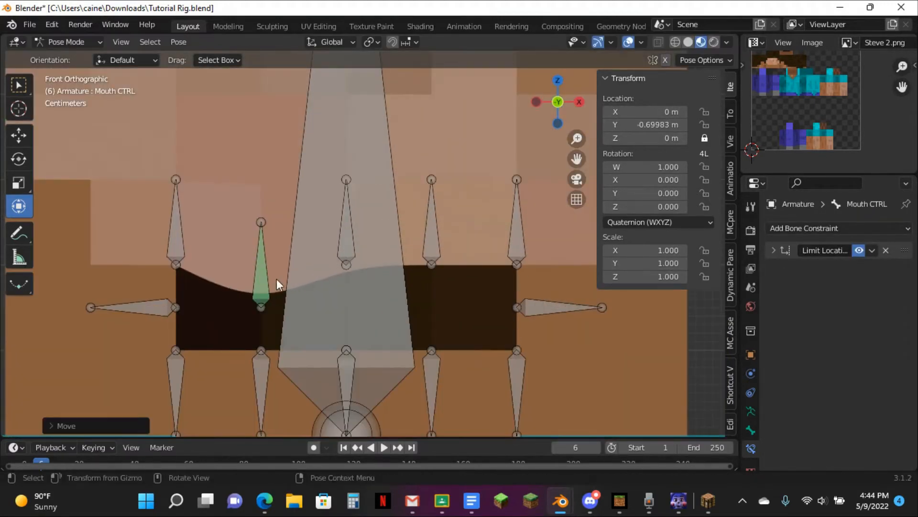
Copy Mouth 2's Transformation constraint to the other nine bones above and below the mouth opening.
left_click(170, 246)
left_click(346, 231, "shift")
left_click(435, 232, "shift")
left_click(517, 247, "shift")
left_click(517, 369, "shift")
left_click(431, 371, "shift")
left_click(346, 370, "shift")
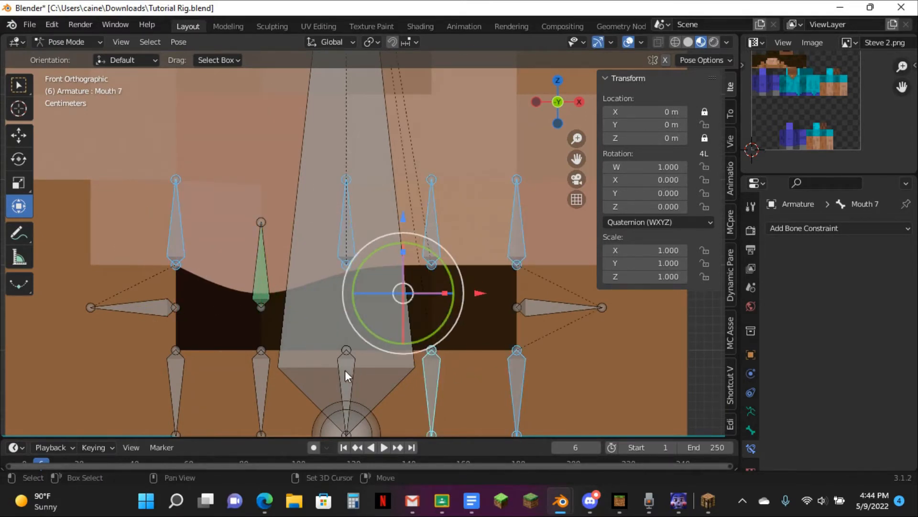
left_click(265, 372, "shift")
left_click(183, 375, "shift")
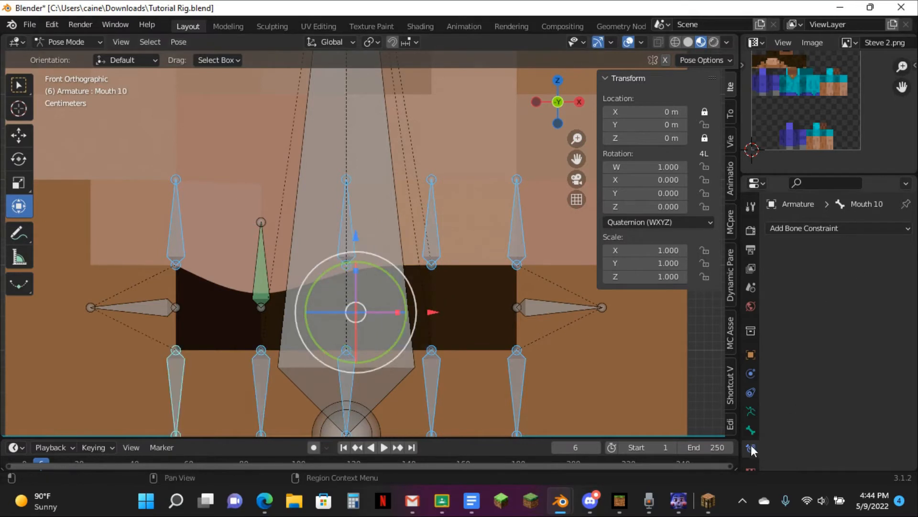
left_click(750, 410)
left_click(750, 444)
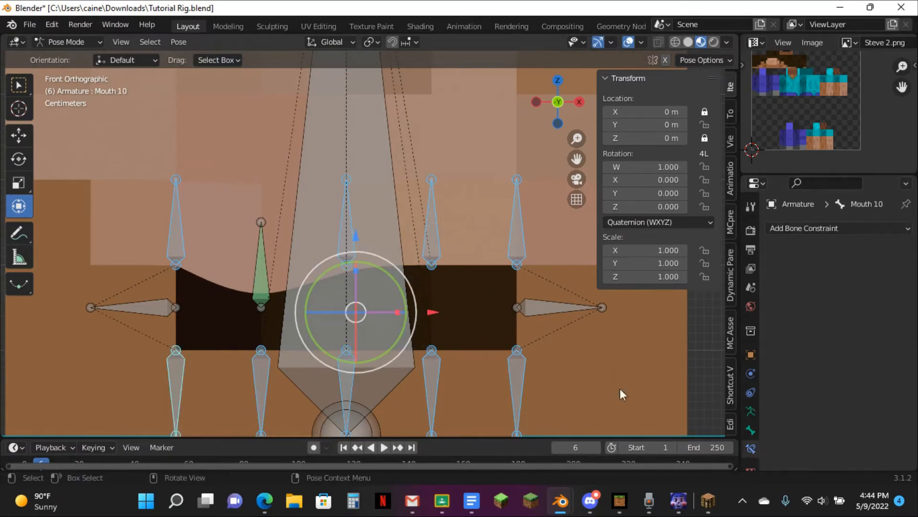
left_click(872, 250)
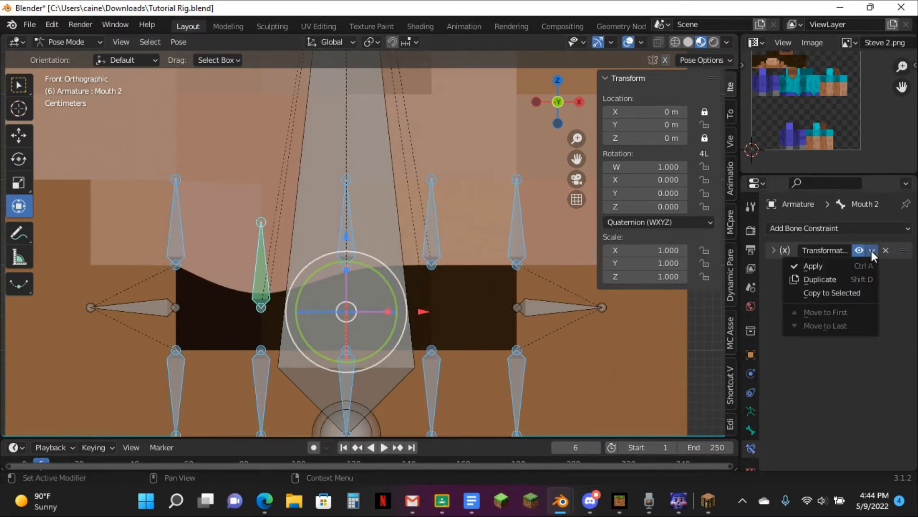
left_click(832, 294)
Test moving Mouth CTRL freely while watching all the mouth bones, and revert its position.
scroll(382, 220, "down", 10)
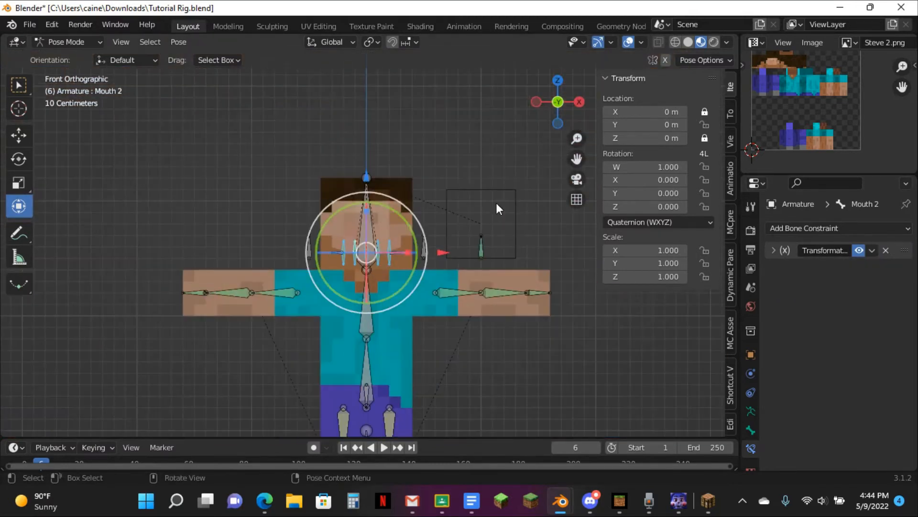
left_click(486, 241)
scroll(486, 242, "up", 10)
key("g")
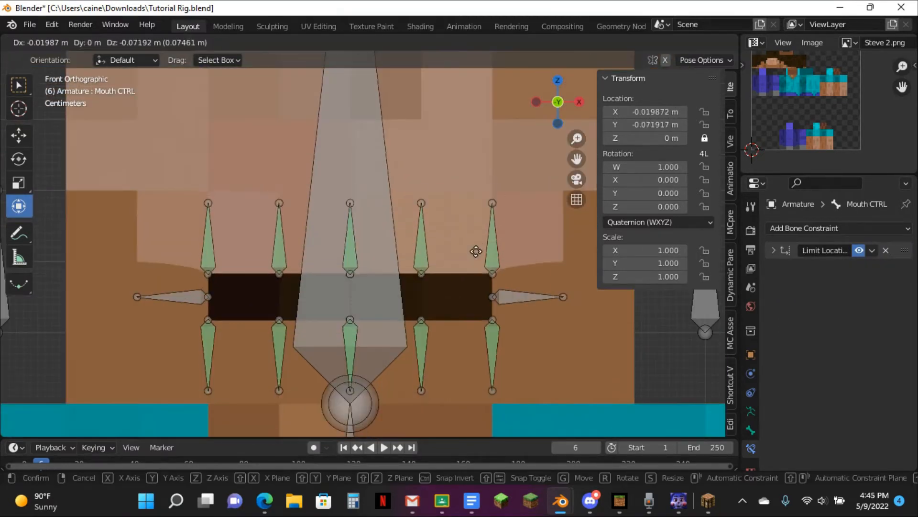
left_click(486, 236)
key("ctrl+z")
key("g")
right_click(478, 293)
Test sliding Mouth CTRL along X toward the head and undo the move.
scroll(511, 221, "down", 8)
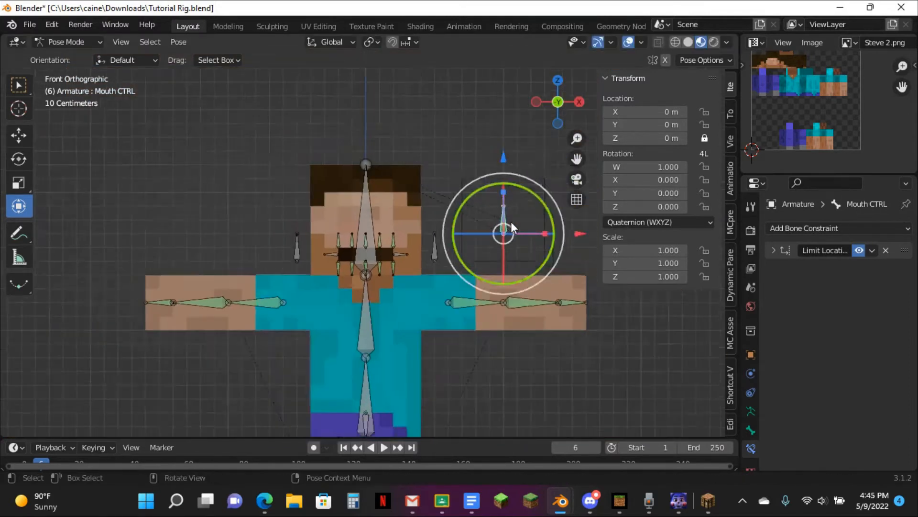
left_click_drag(540, 238, 443, 236)
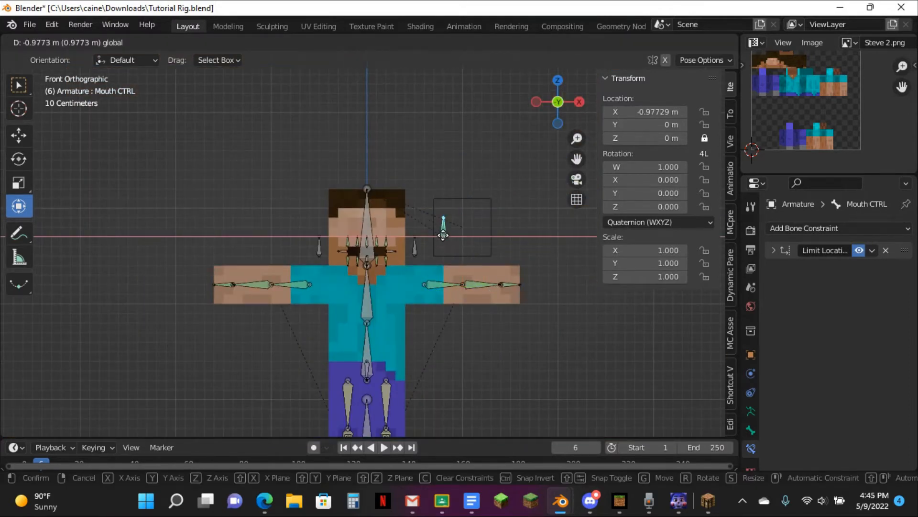
left_click_drag(545, 235, 435, 232)
key("ctrl+z")
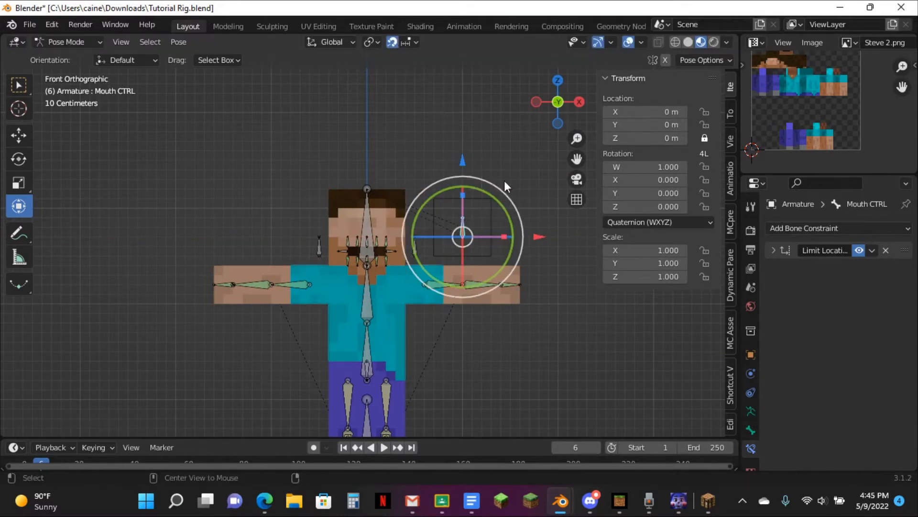
Move Mouth CTRL to X -0.4 m with snapping on and inspect the mouth up close.
left_click_drag(544, 233, 495, 234)
scroll(444, 226, "up", 5)
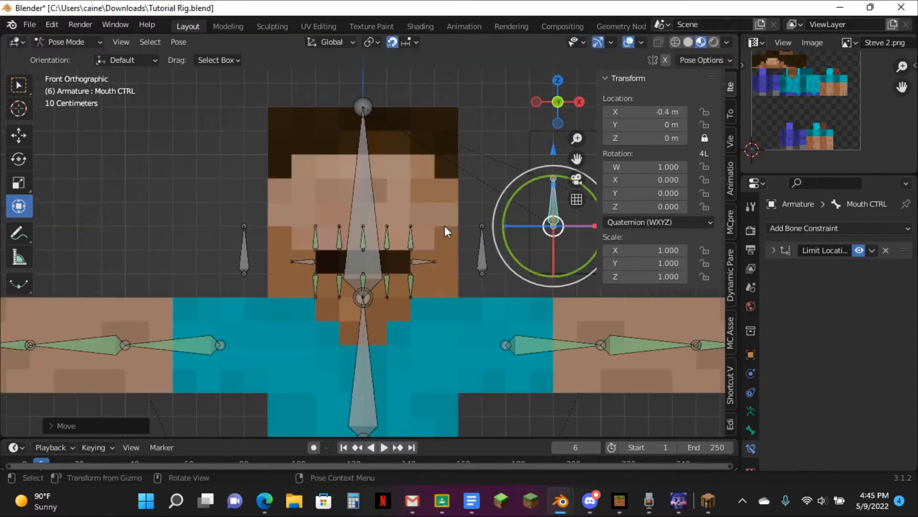
scroll(334, 235, "up", 7)
scroll(376, 239, "down", 7)
Add a second Transformation constraint to Mouth 2 targeting Mouth CTRL, with target and owner in Local Space.
left_click(340, 242)
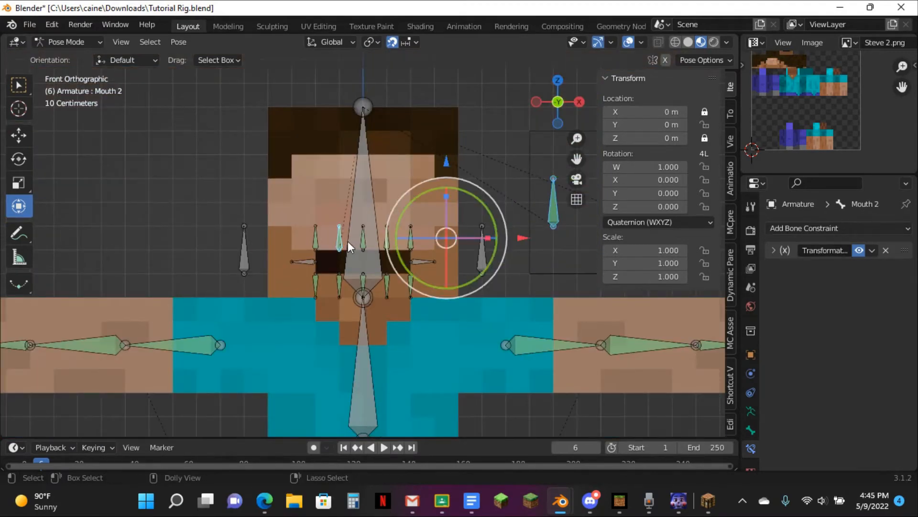
key("ctrl+shift+c")
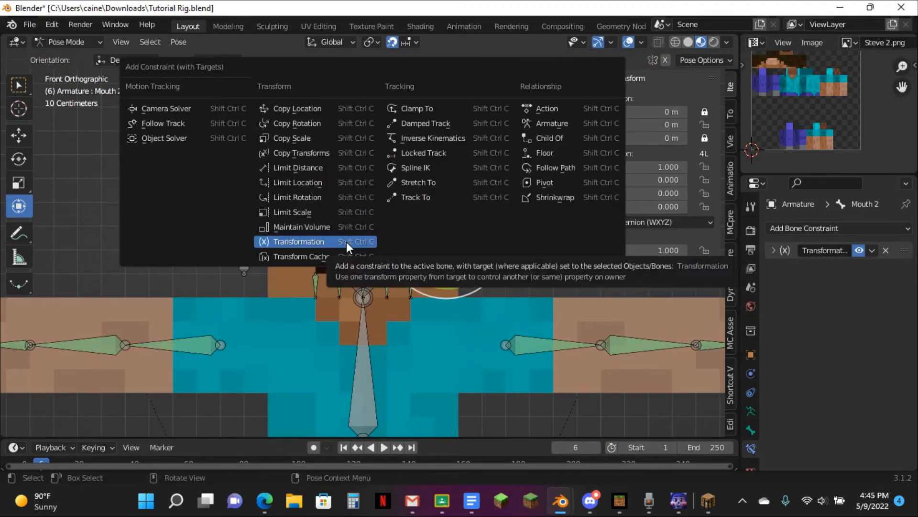
left_click(296, 242)
left_click(846, 344)
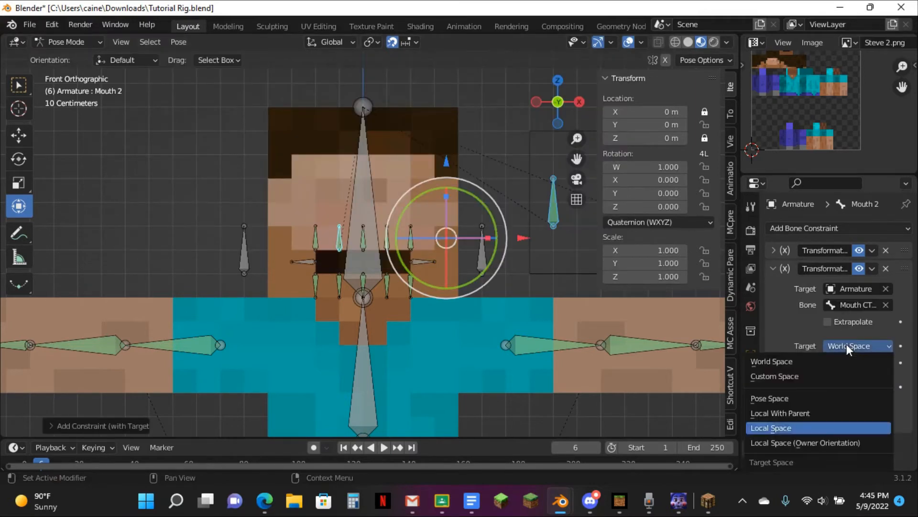
left_click(813, 427)
left_click(847, 363)
left_click(813, 443)
Set the second constraint's Map From location range on Y to -0.2 m minimum and 0.2 m maximum.
left_click(794, 407)
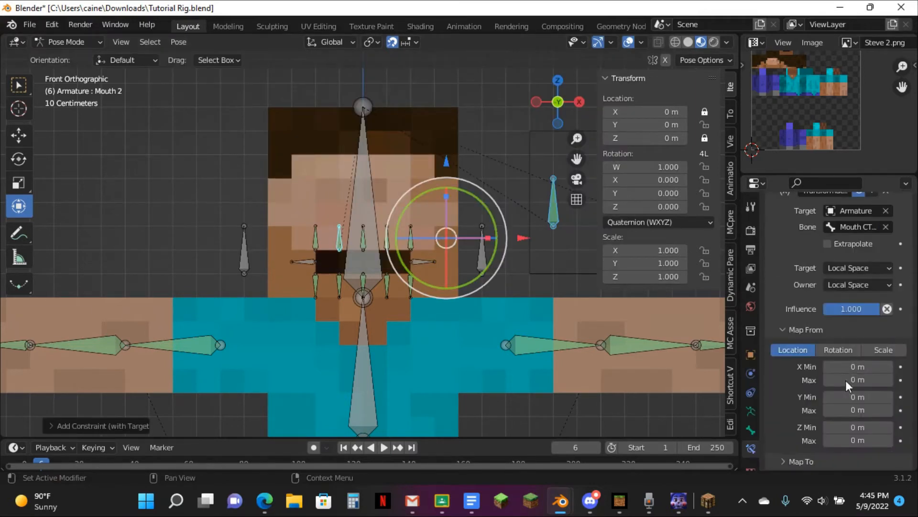
left_click(801, 461)
left_click(868, 316)
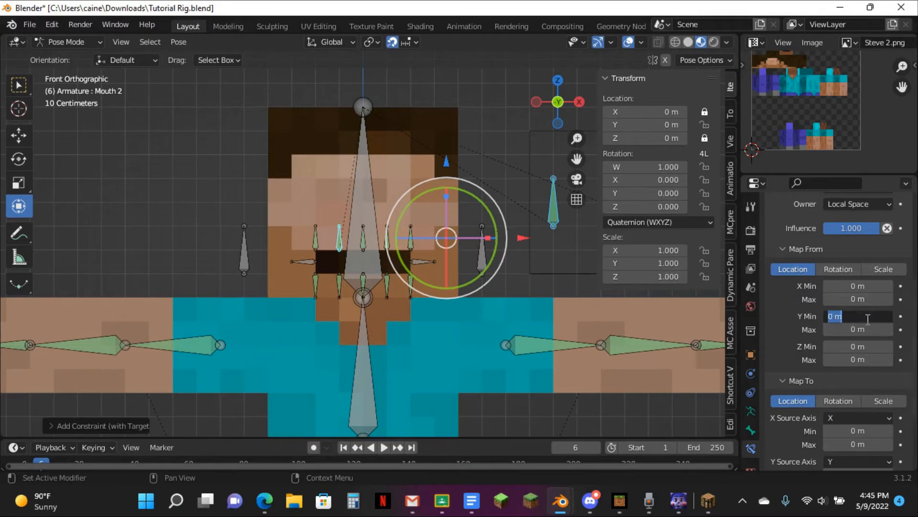
key("Return")
key("ctrl+c")
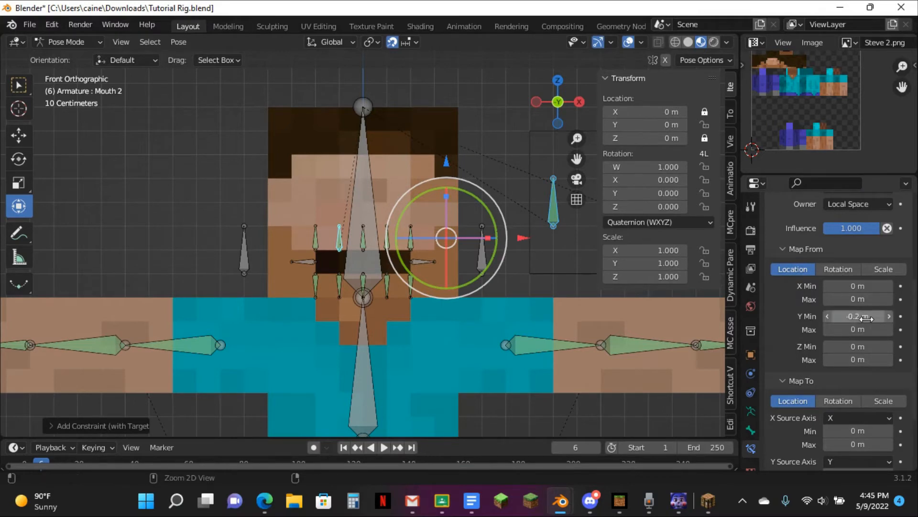
key("ctrl+v")
scroll(869, 315, "down", 5)
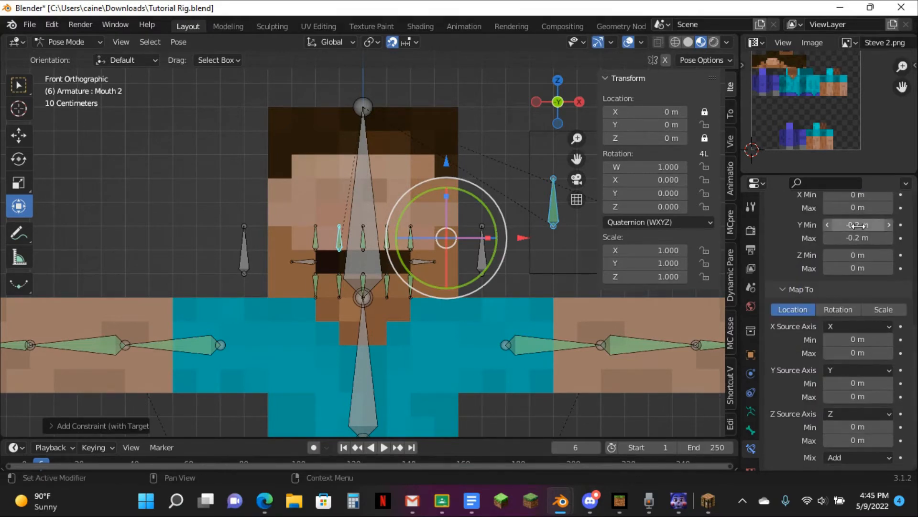
key("minus")
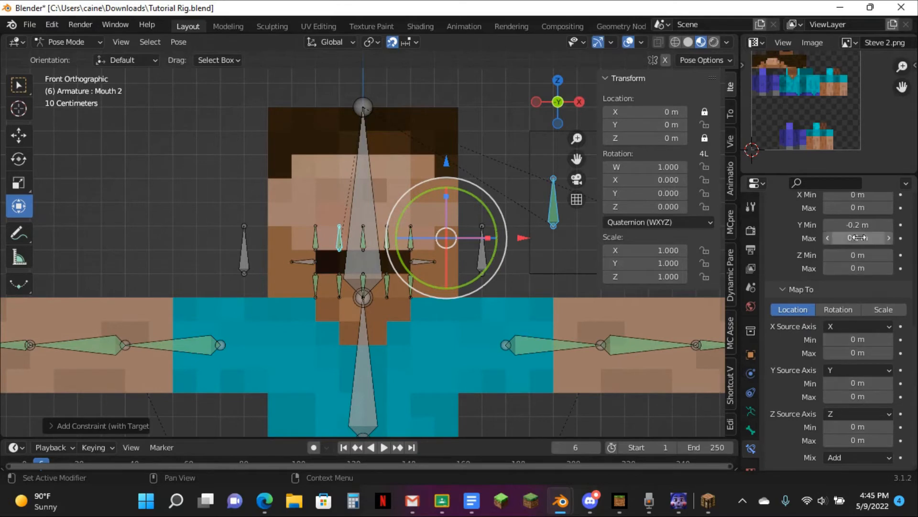
scroll(854, 225, "up", 2)
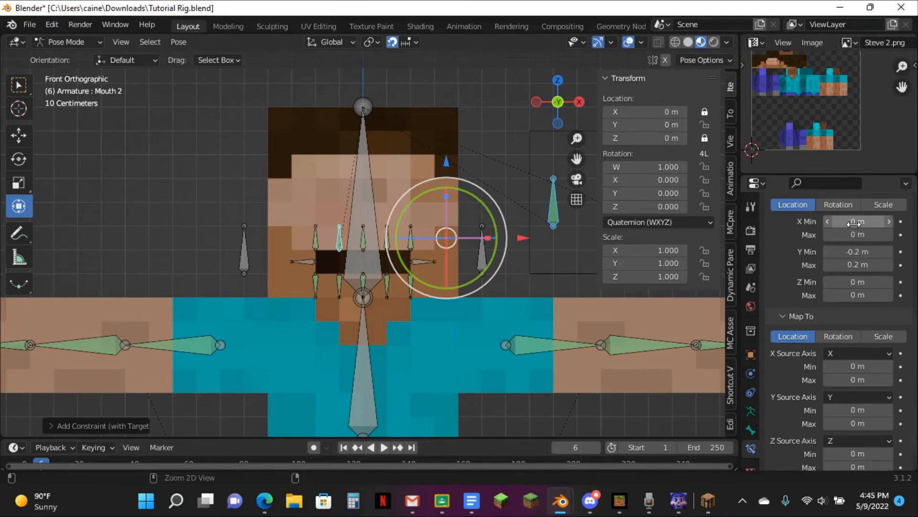
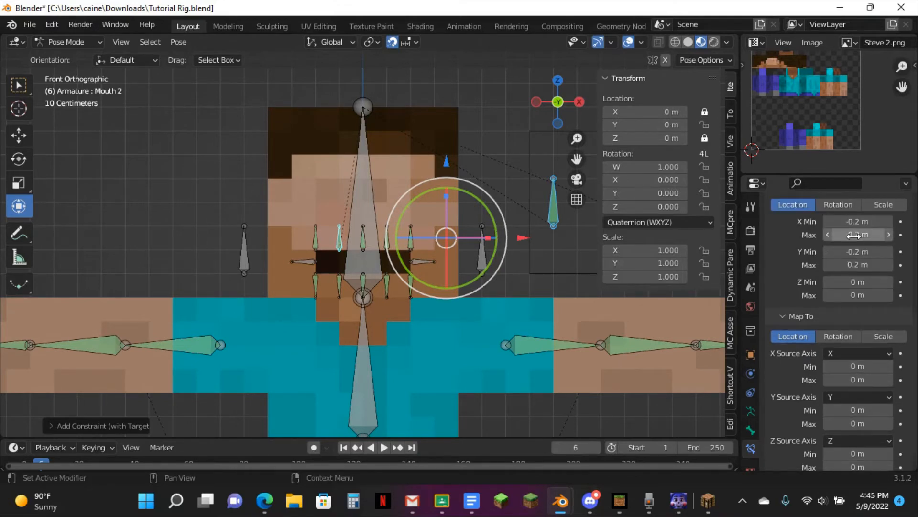
Set the Map To location X range of Mouth 2's second Transformation constraint to -0.1 m minimum and 0.1 m maximum.
scroll(854, 296, "down", 2)
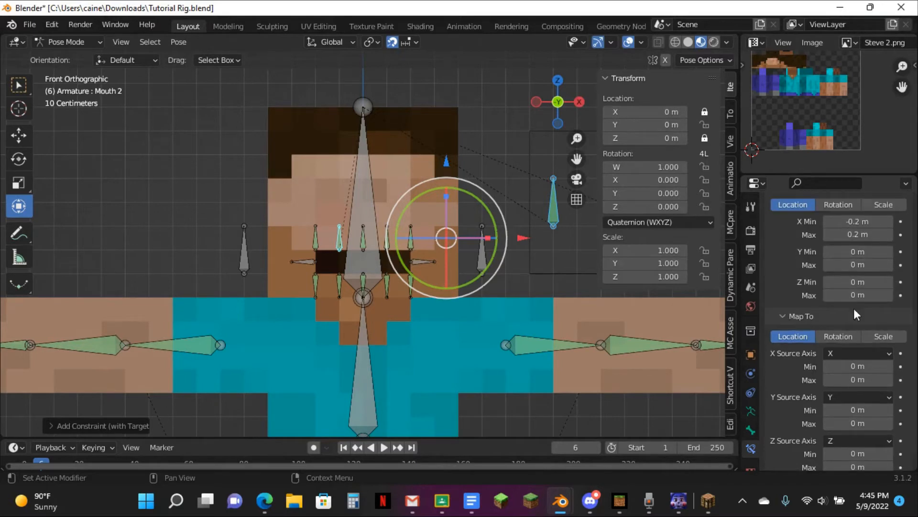
left_click(850, 338)
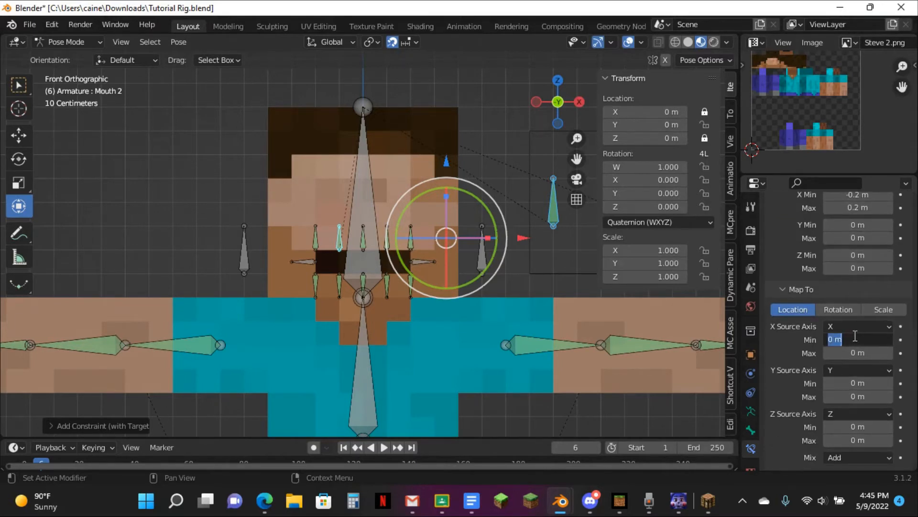
type("-1")
key("Return")
left_click(852, 338)
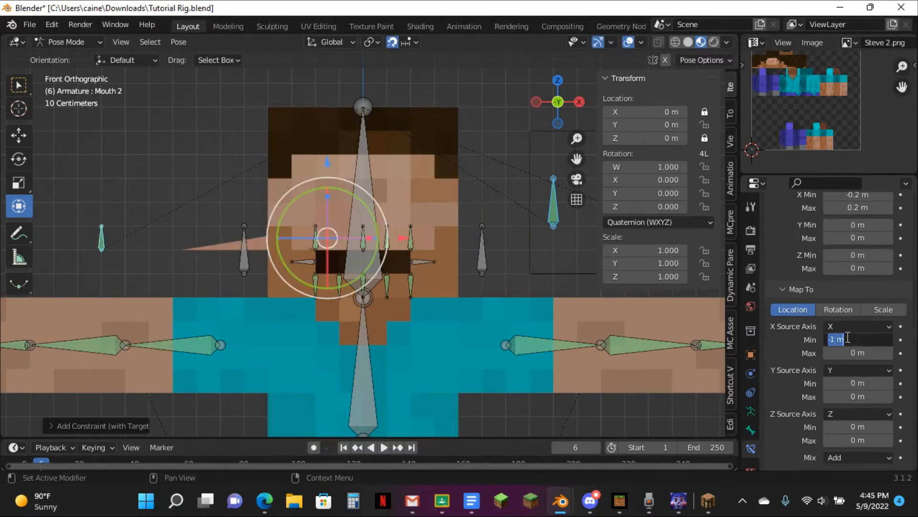
left_click(833, 339)
type("0.")
key("Return")
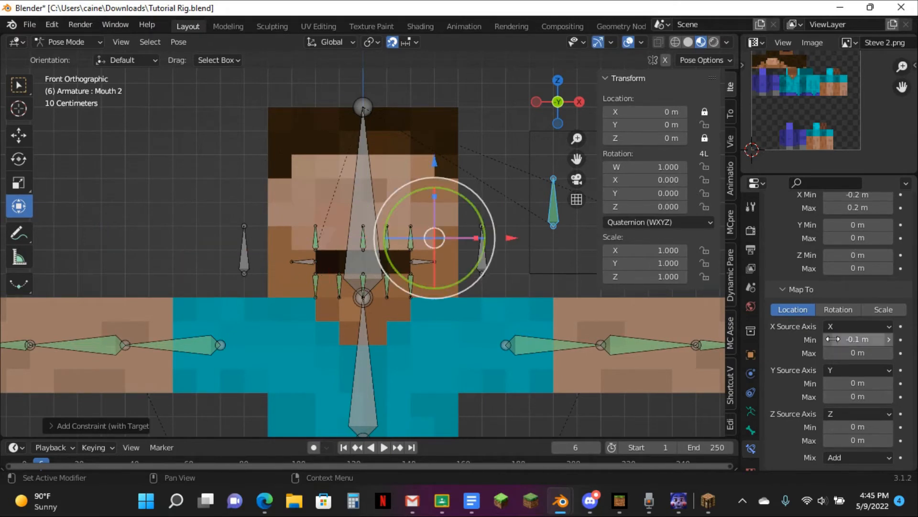
key("ctrl+c")
key("ctrl+v")
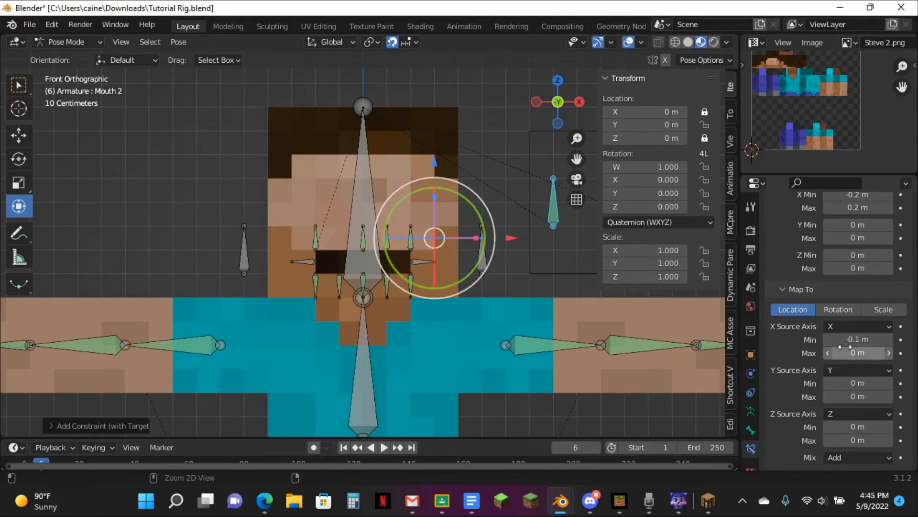
key("minus")
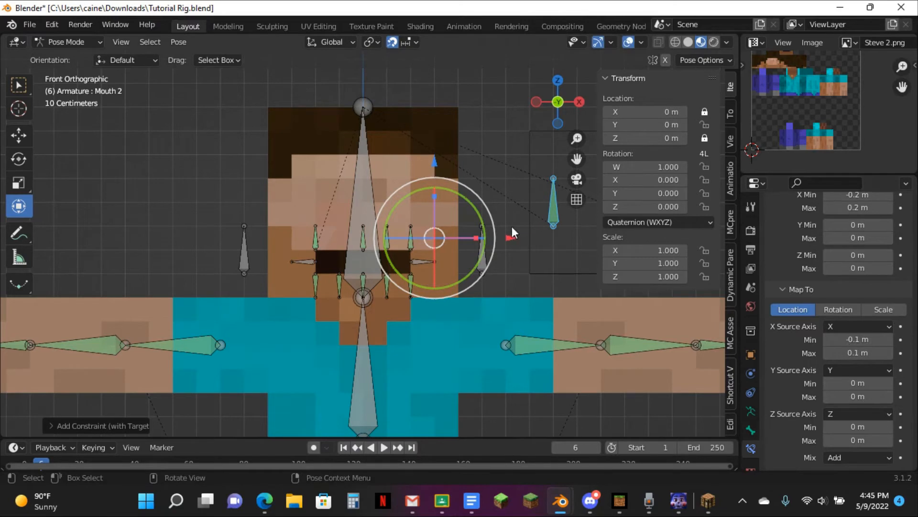
Test the constraint by moving Mouth CTRL to X -0.2 m and to X -0.1 m, and inspect the mouth.
scroll(513, 229, "down", 1)
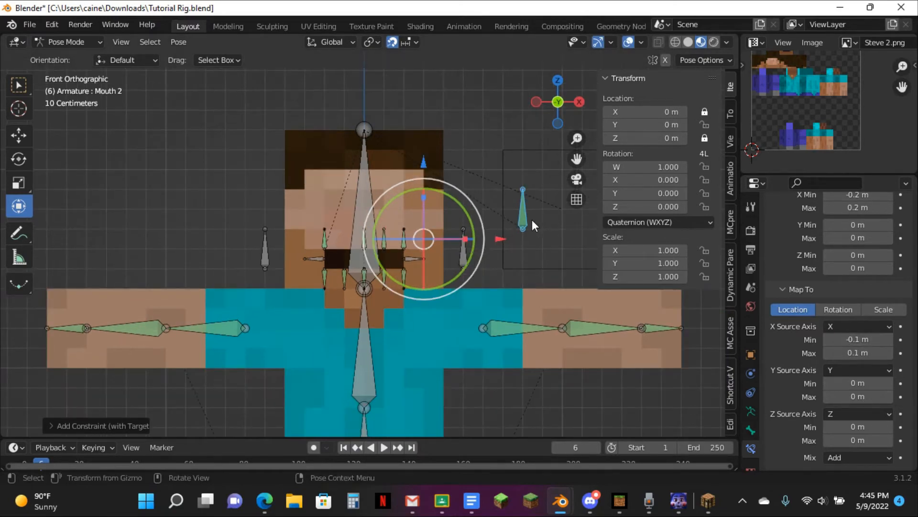
left_click(532, 219)
key("g")
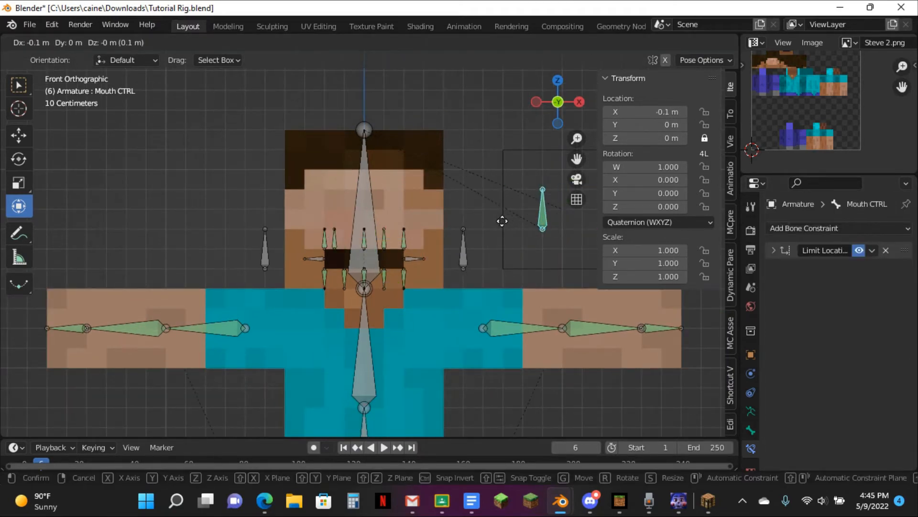
left_click(500, 222)
key("g")
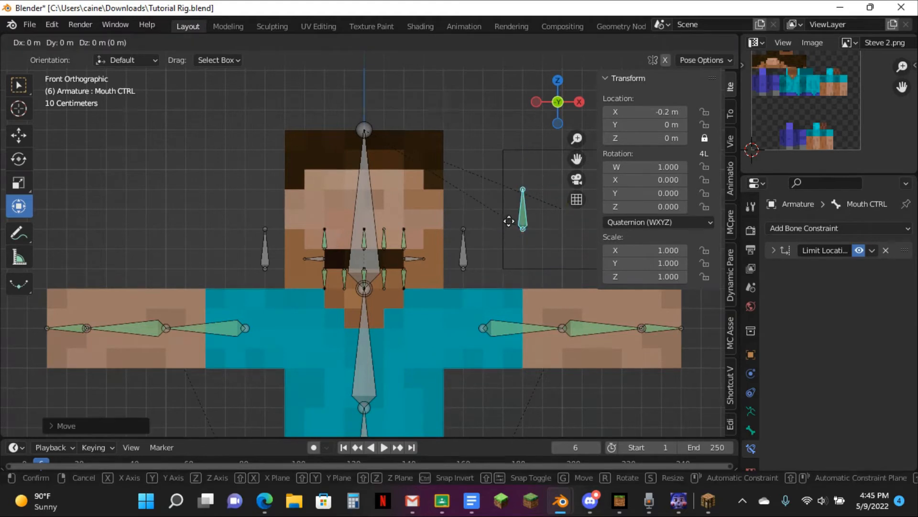
left_click(519, 218)
scroll(405, 234, "up", 3)
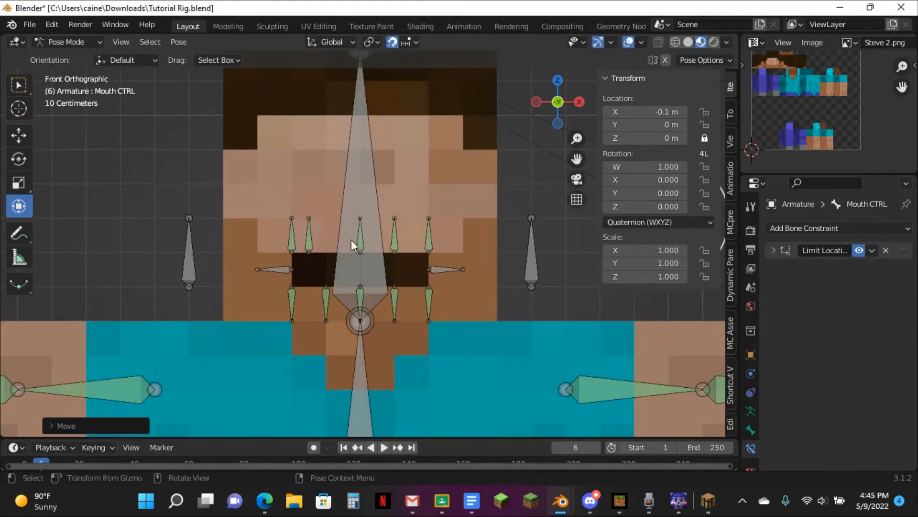
Reverse the Map To X range of Mouth 2's second constraint to 0.1 m minimum and -0.1 m maximum, and collapse the constraint.
left_click(309, 234)
scroll(837, 311, "down", 5)
mouse_move(857, 375)
left_mouse_down()
mouse_move(880, 375)
mouse_move(863, 360)
left_mouse_up()
scroll(794, 263, "up", 9)
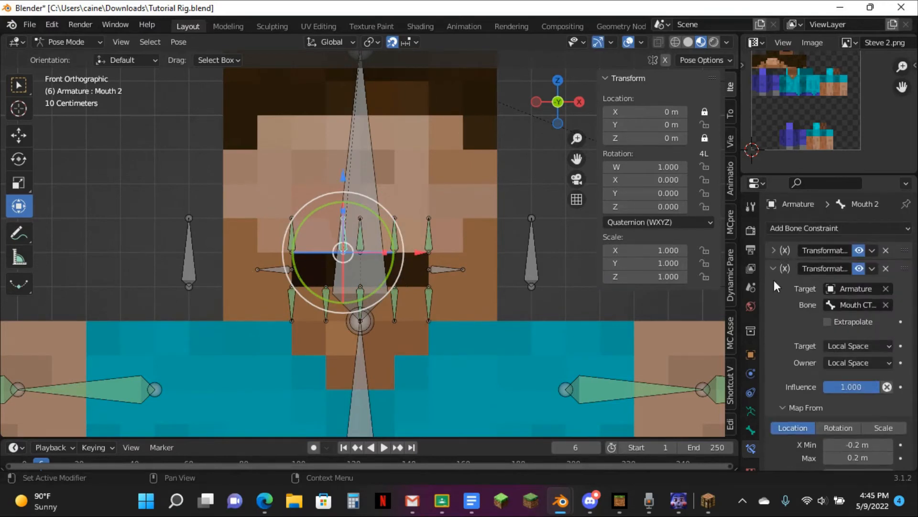
left_click(773, 268)
Test moving Mouth CTRL toward the head while watching the mouth bones, and cancel the move.
scroll(544, 220, "down", 4)
left_click(519, 214)
scroll(536, 196, "up", 6)
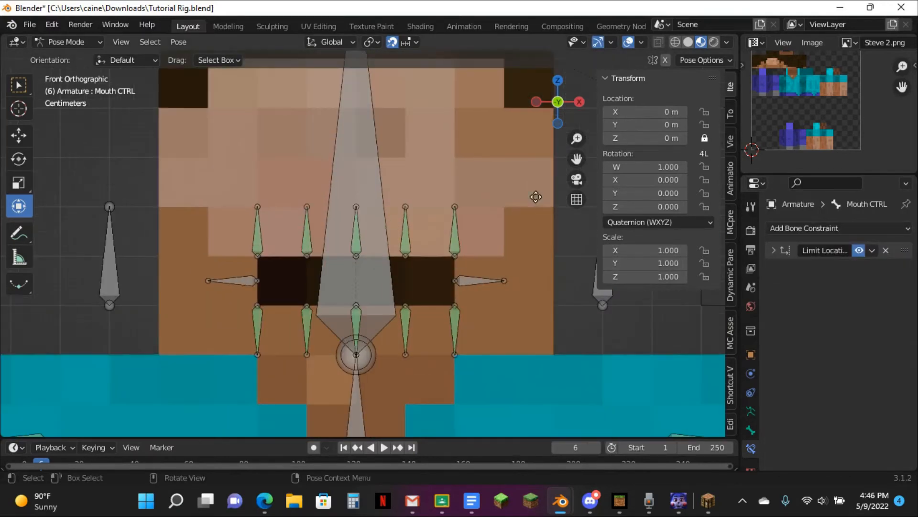
key("g")
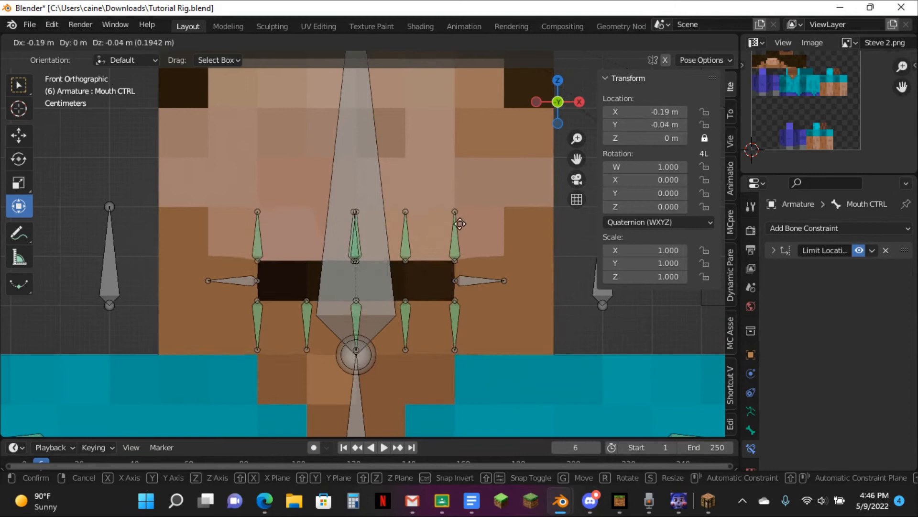
right_click(428, 183)
Copy Mouth 2's second Transformation constraint to the other three mouth bones on the left half of the mouth in front view.
scroll(352, 200, "up", 3)
left_click(175, 232)
left_click(178, 378, "shift")
left_click(261, 368, "shift")
left_click(264, 243, "shift")
left_click(872, 269)
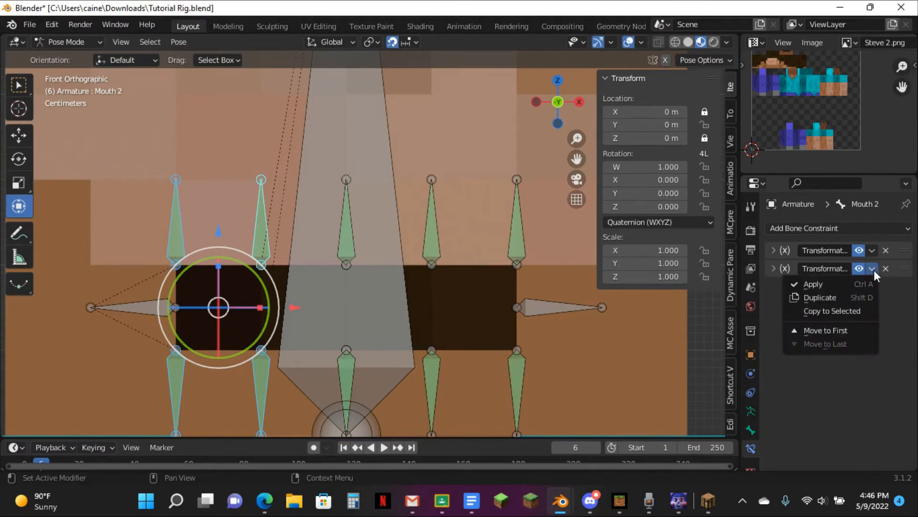
left_click(832, 310)
Slide Mouth CTRL along X to -0.5 m and inspect how the mouth bones follow.
scroll(499, 216, "down", 5)
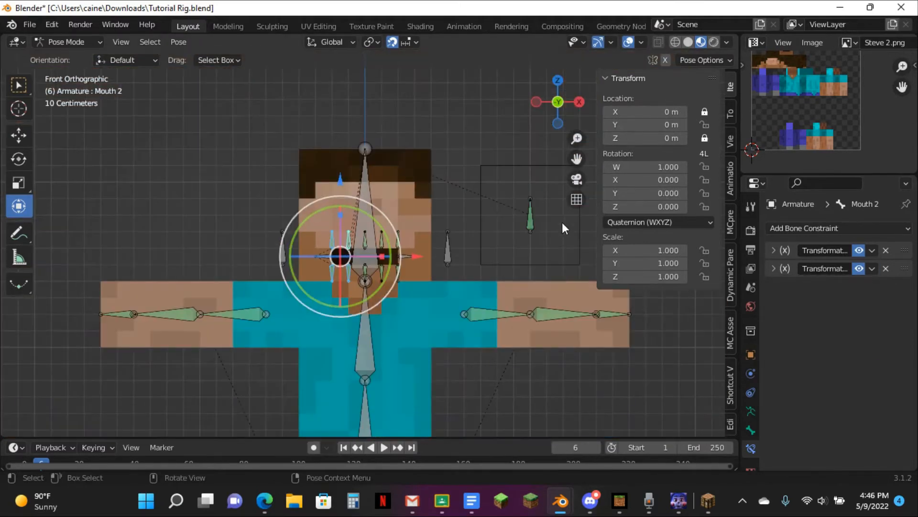
left_click(550, 220)
left_click(553, 220)
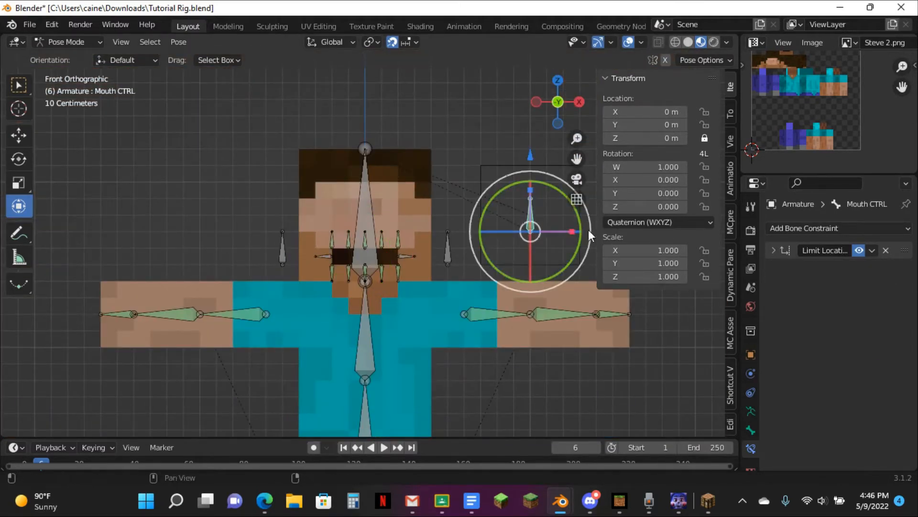
scroll(555, 232, "down", 1)
key("g")
key("x")
left_click(510, 234)
scroll(346, 194, "up", 6)
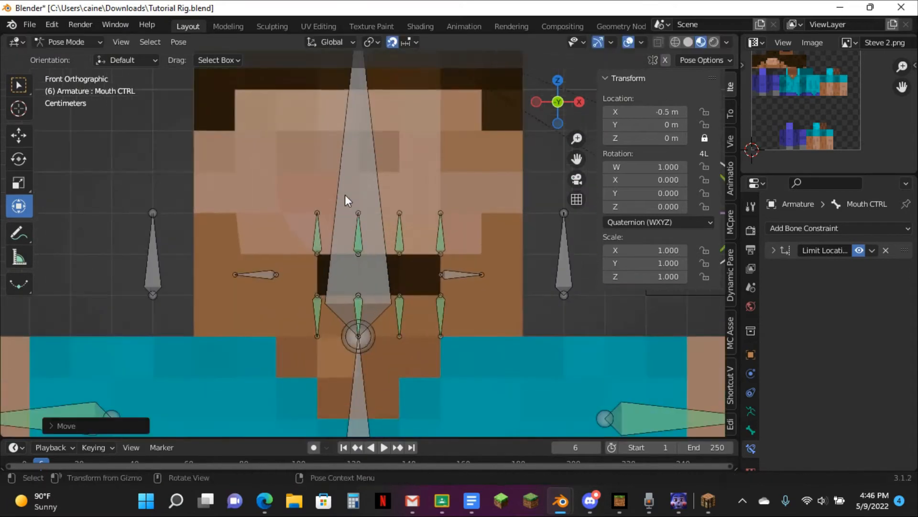
scroll(371, 244, "down", 2)
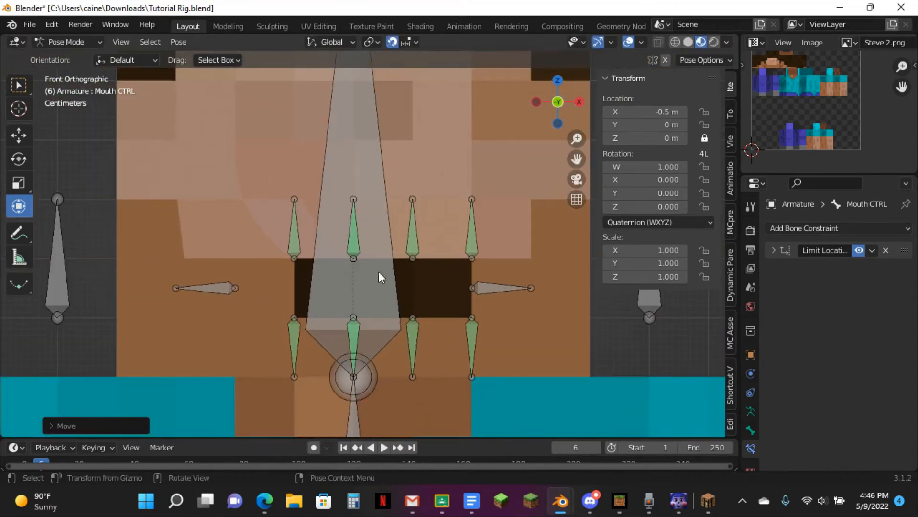
Copy Mouth 10's second Transformation constraint to Mouth 7.
left_click(418, 326)
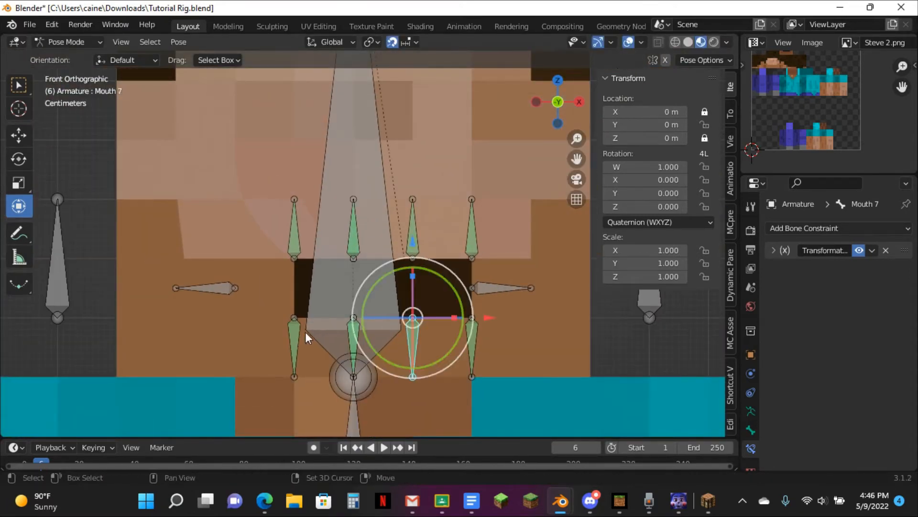
left_click(305, 332, "shift")
left_click(872, 268)
left_click(837, 312)
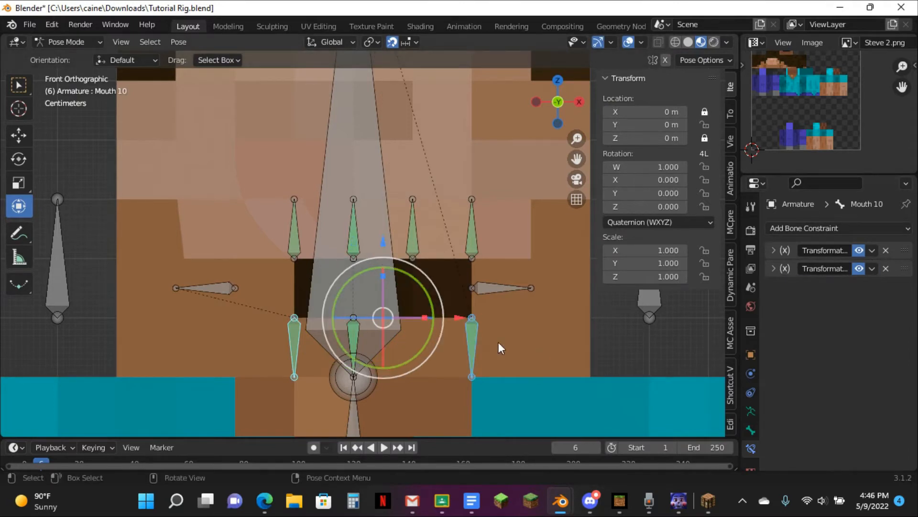
Reverse the Map To X range of Mouth 7's second constraint to -0.1 m minimum and 0.1 m maximum, and collapse the constraint.
left_click(470, 330)
left_click(792, 267)
scroll(856, 330, "down", 8)
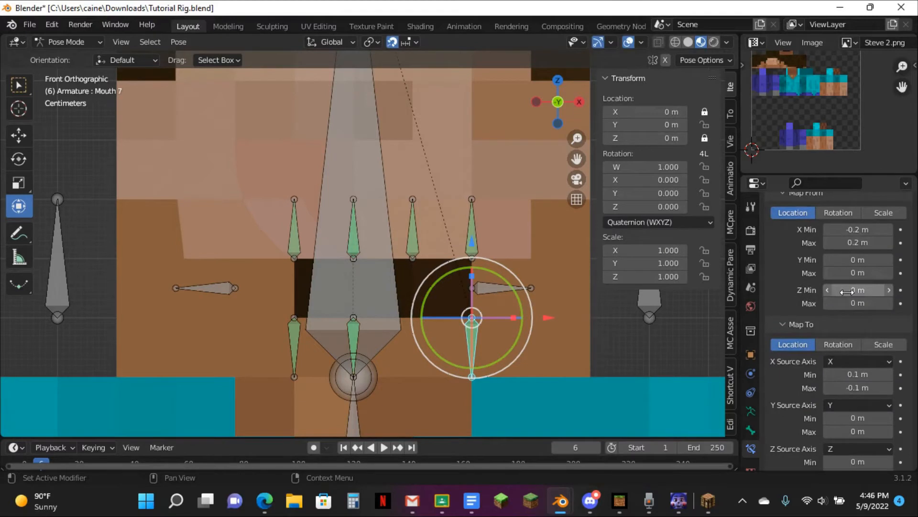
key("minus")
key("minus")
scroll(869, 326, "up", 8)
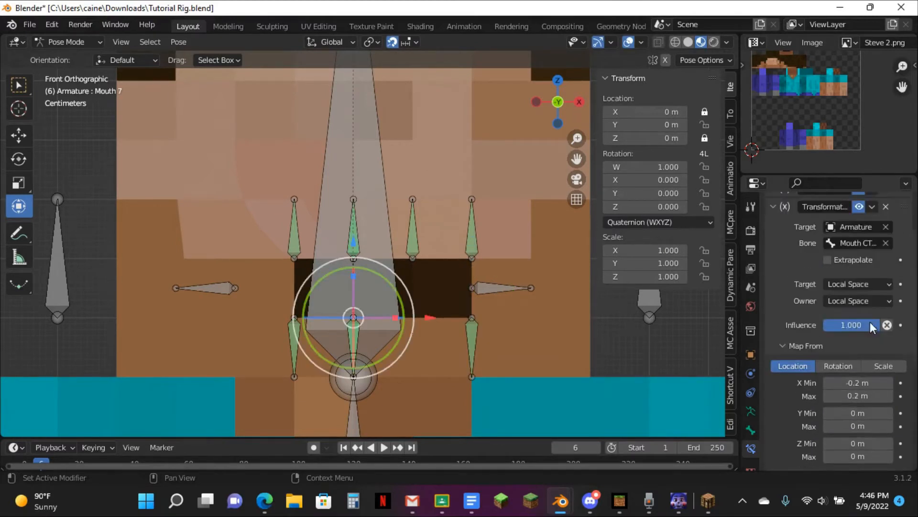
left_click(777, 272)
Return Mouth CTRL to its rest location in the centre of its frame.
scroll(552, 257, "down", 8)
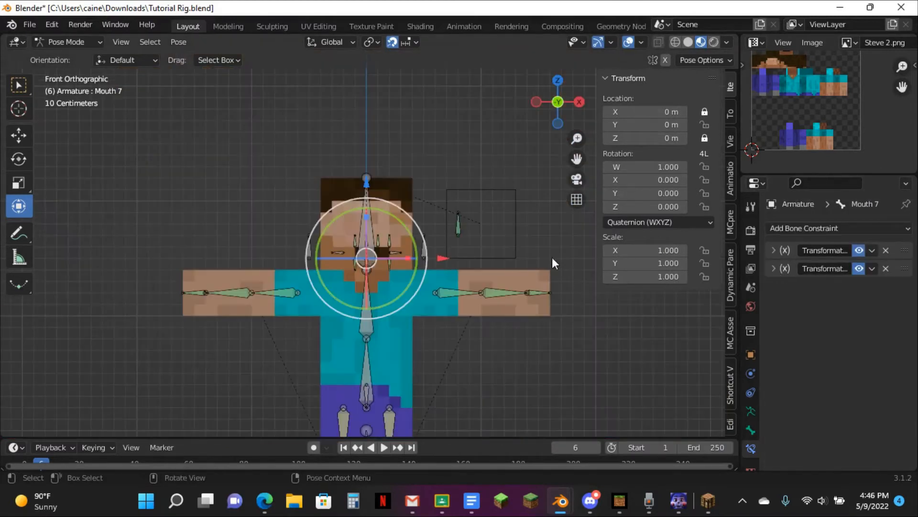
left_click(459, 224)
scroll(461, 224, "up", 6)
Copy Mouth 7's second Transformation constraint to the other three mouth bones on the right half of the mouth in front view.
left_click(396, 243)
left_click(428, 243, "shift")
left_click(430, 293, "shift")
left_click(397, 298, "shift")
left_click(872, 269)
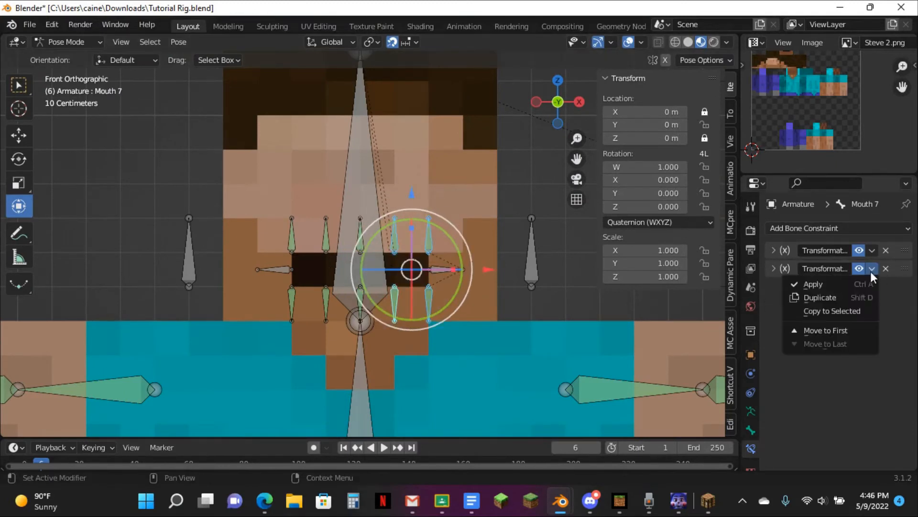
left_click(819, 307)
Move Mouth CTRL to X -0.34 m, Y 0.07 m, inspect the narrowed mouth with overlays hidden, and show the overlays again.
scroll(550, 234, "down", 2)
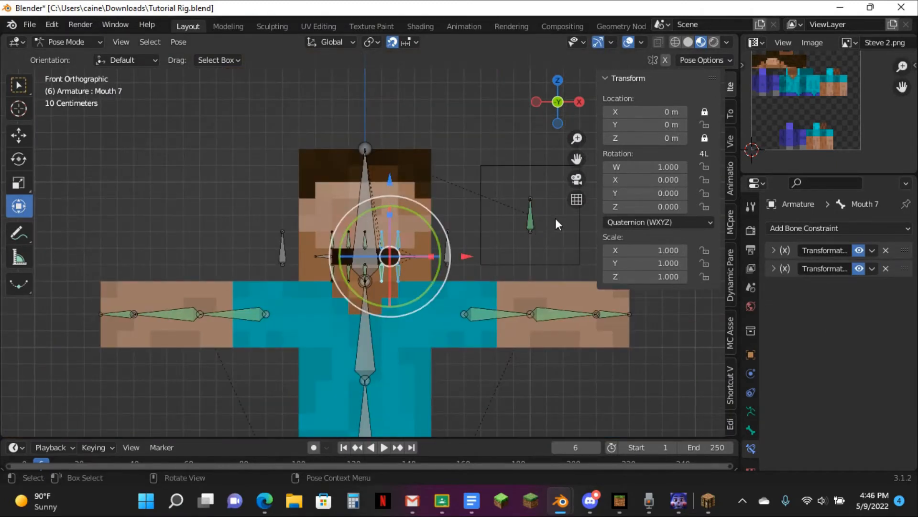
left_click(554, 218)
scroll(526, 200, "up", 3)
key("g")
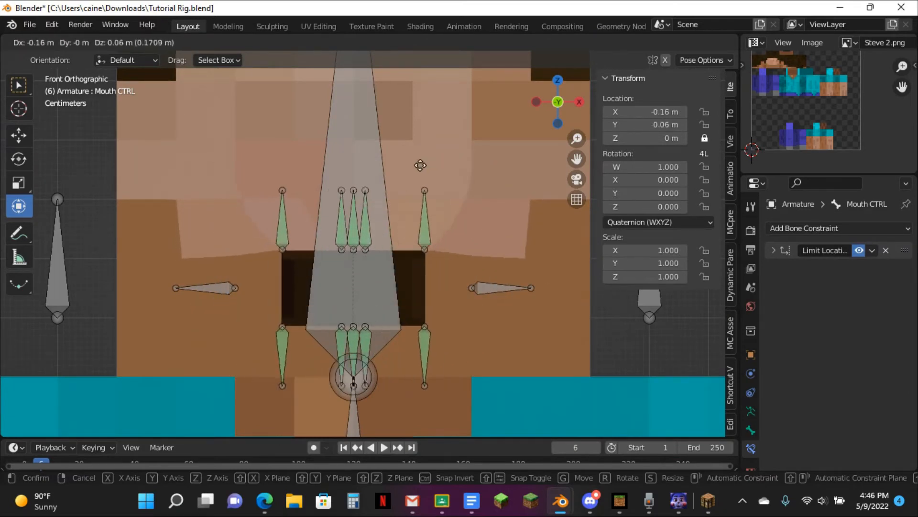
left_click(325, 153)
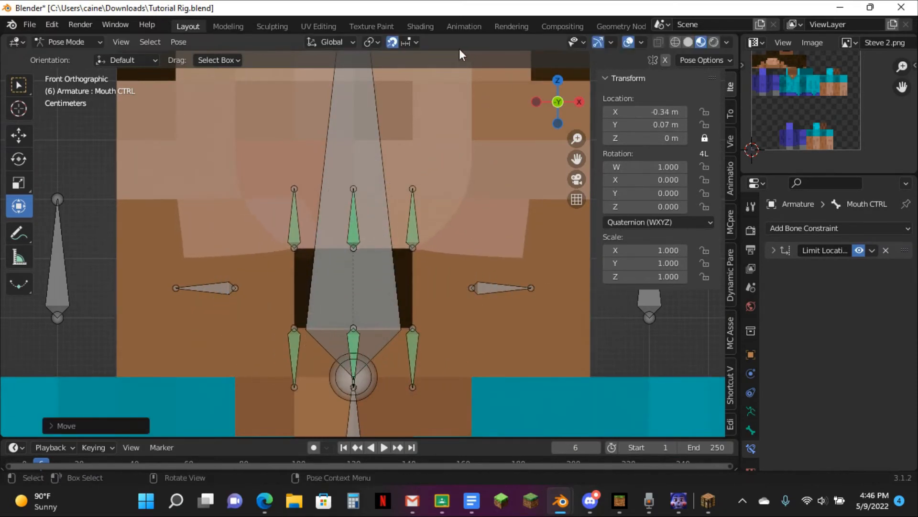
left_click(627, 43)
scroll(454, 133, "up", 2)
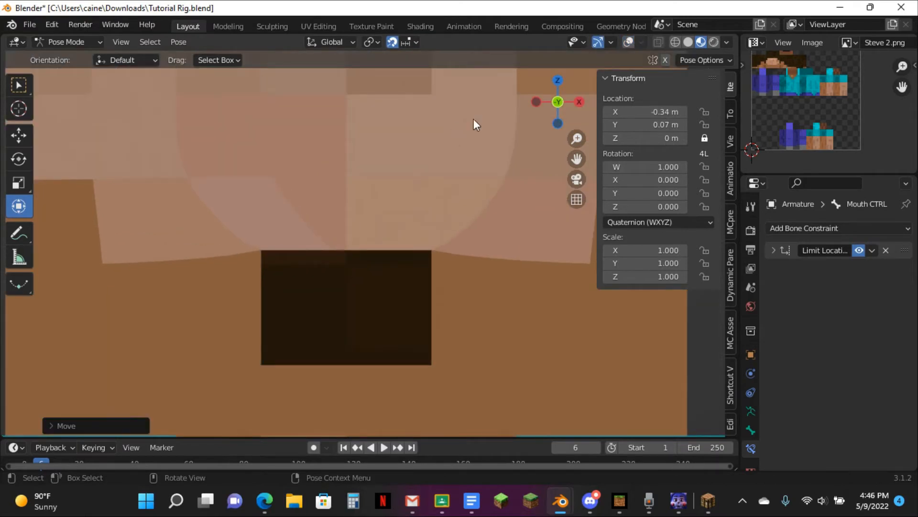
left_click(629, 42)
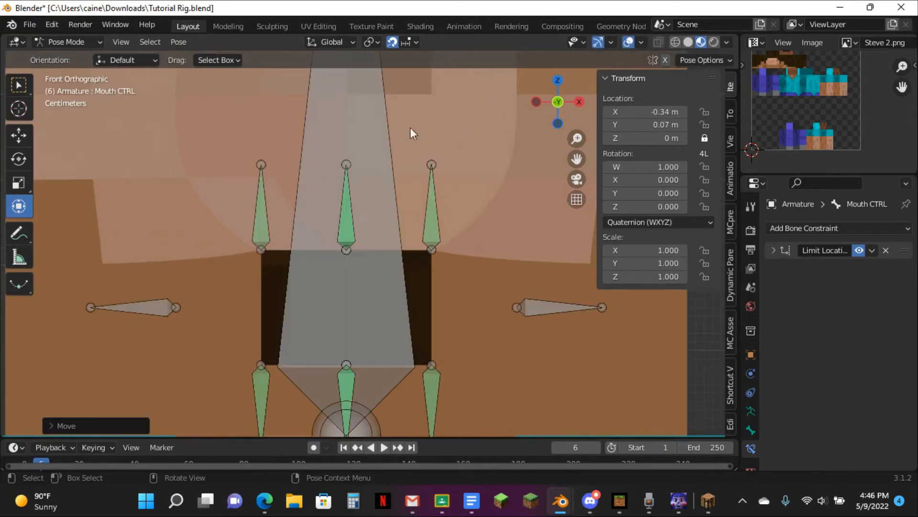
Select Mouth 1 and open the Map To settings of its second Transformation constraint.
left_click(249, 222)
left_click(796, 271)
scroll(823, 277, "down", 8)
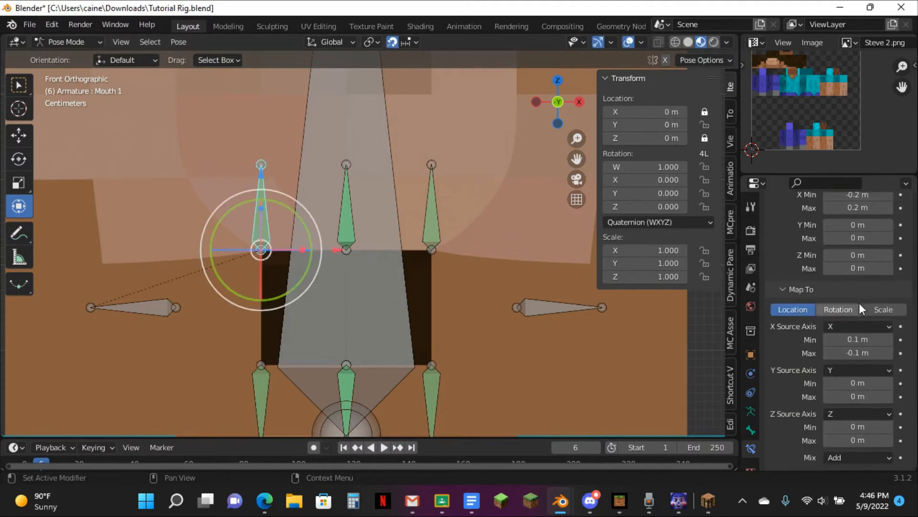
Try a different Map To X maximum on Mouth 1's second constraint and set it back to -0.1 m.
left_click(865, 354)
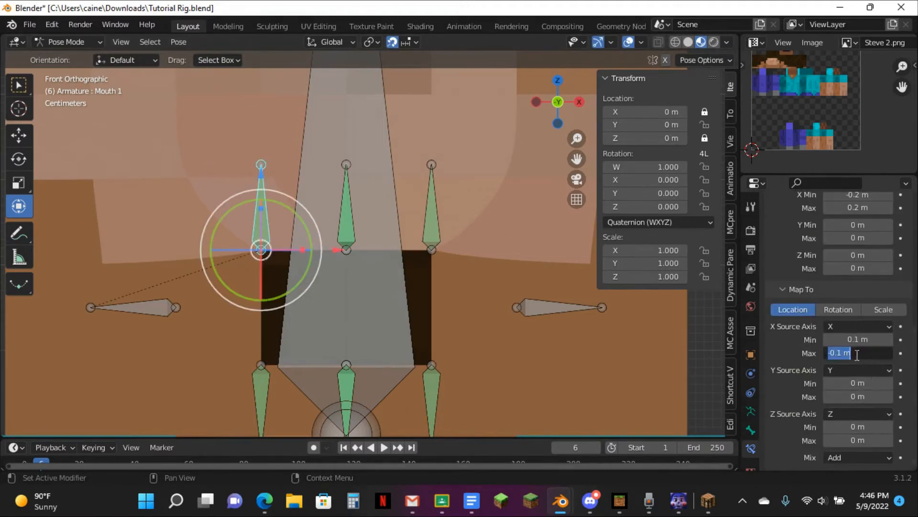
left_click(842, 353)
key("Return")
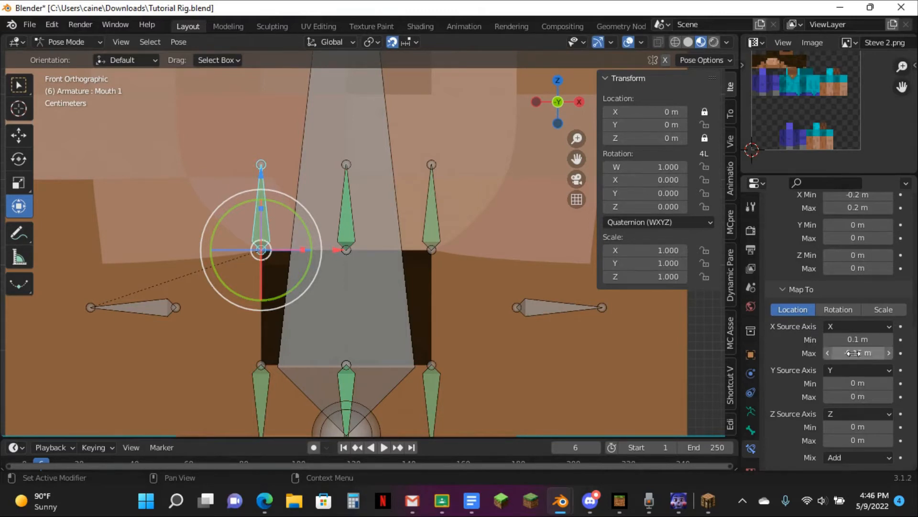
scroll(854, 353, "up", 2)
left_click(849, 379)
left_click(846, 379)
key("Return")
Set the Map To X minimum of Mouth 1's second constraint to 0.15 m.
left_click(859, 354)
left_click(859, 355)
left_click(859, 365)
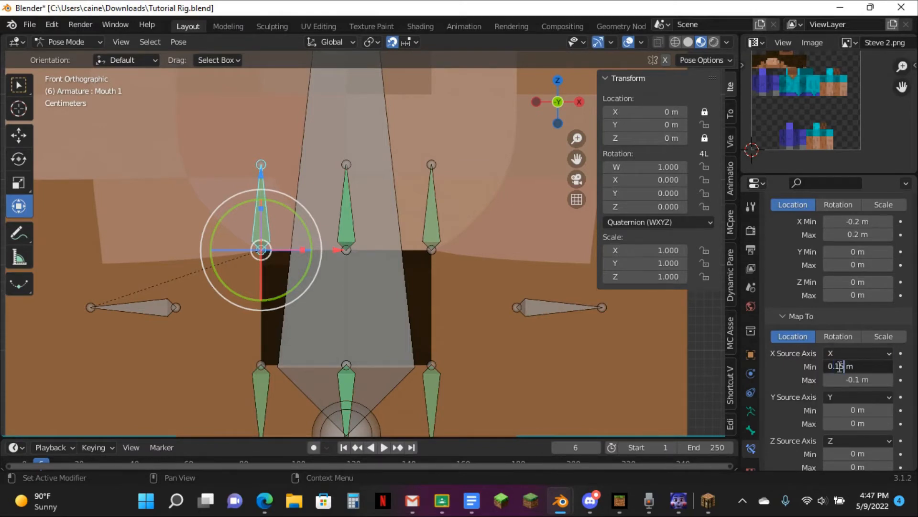
key("Return")
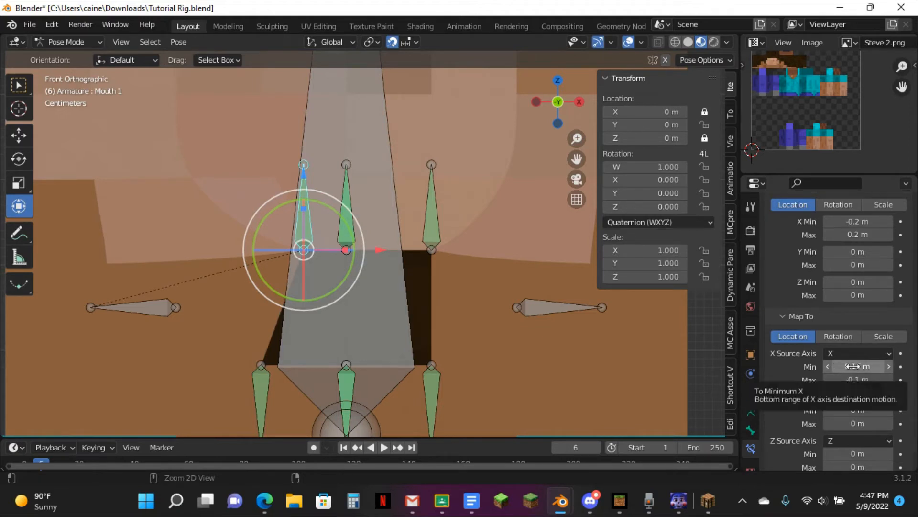
Set the Map To X maximum of Mouth 1's second Transformation constraint to -0.15 m and collapse the constraint.
key("ctrl+v")
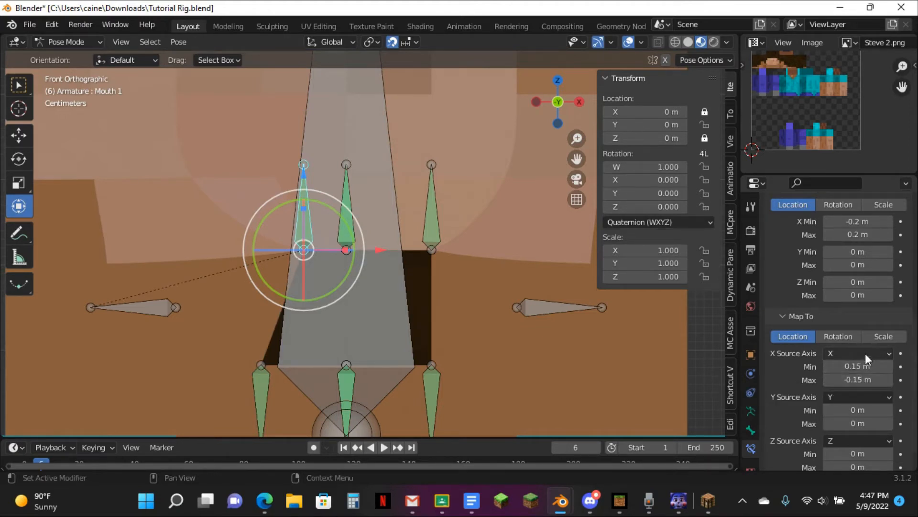
scroll(831, 284, "up", 8)
left_click(773, 268)
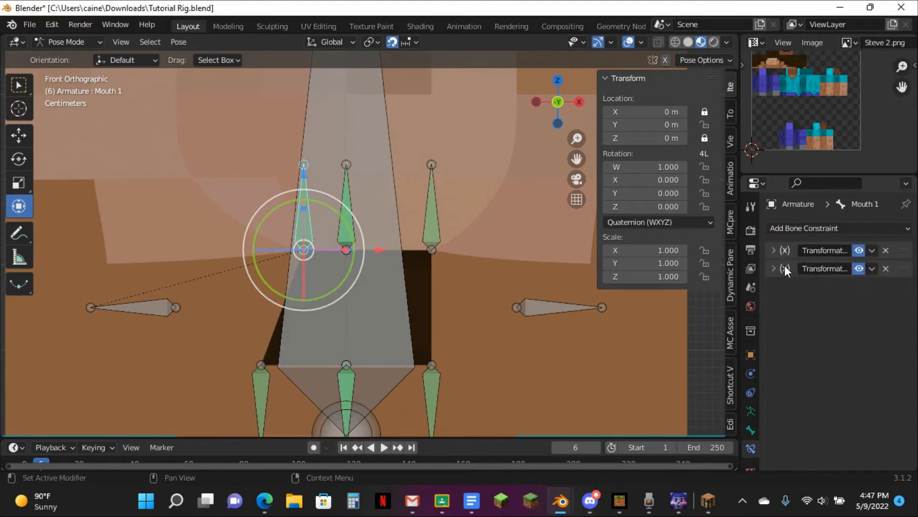
Replace Mouth 10's second Transformation constraint with a copy of Mouth 1's second Transformation constraint.
left_click(251, 398)
left_click(883, 265)
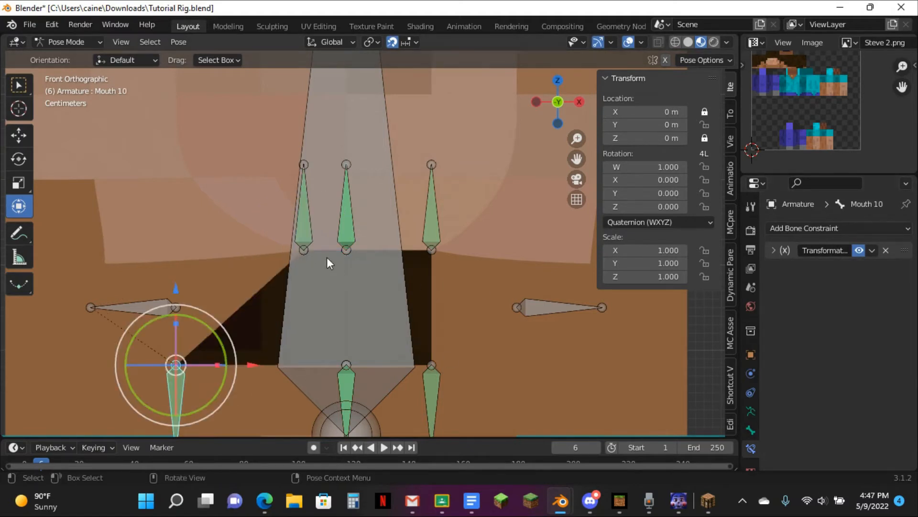
left_click(308, 226)
left_click(872, 269)
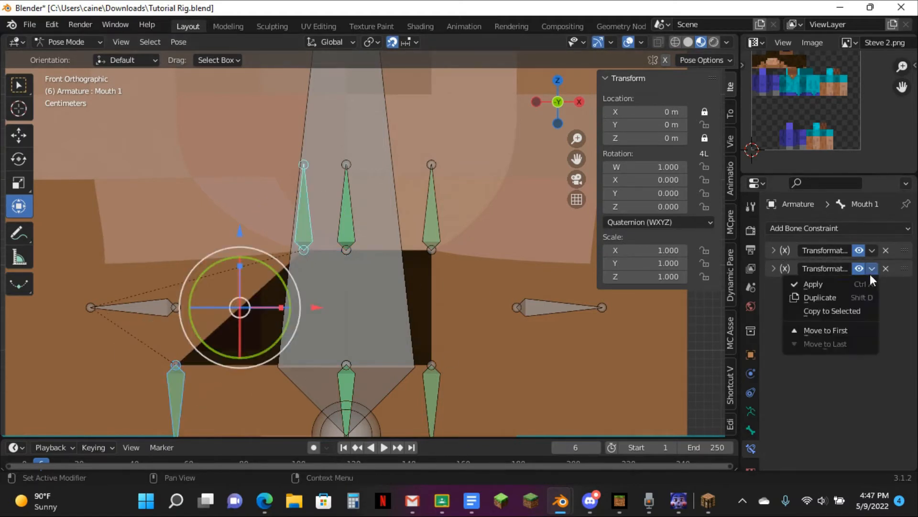
left_click(849, 311)
Try to move Mouth 6 and the other mouth corner bone on the same side along the X axis.
scroll(447, 226, "up", 3)
scroll(446, 225, "down", 3)
left_click(443, 225)
left_click(466, 356, "shift")
key("g")
key("x")
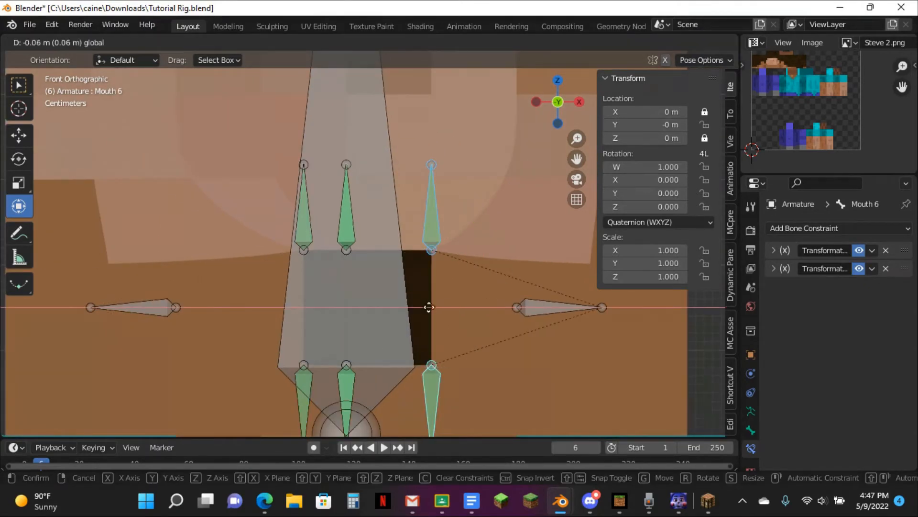
left_click(358, 283)
Unlock Mouth 6's X location and try moving the bone freely.
scroll(441, 235, "up", 4)
left_click(705, 112)
key("g")
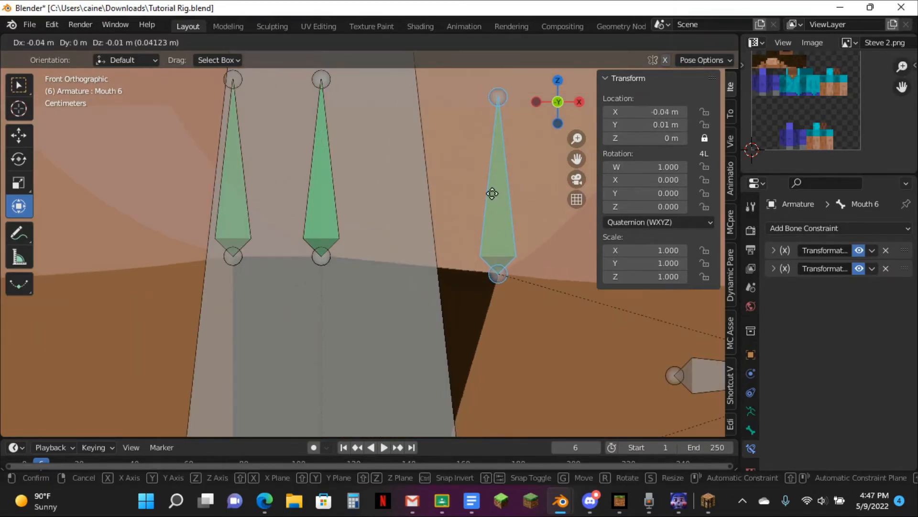
right_click(512, 206)
Undo the Mouth 6 edits, the constraint replacement on Mouth 10, and the latest constraint range edits on Mouth 1.
scroll(512, 206, "down", 4)
key("ctrl+z")
key("ctrl+z")
key("ctrl+z")
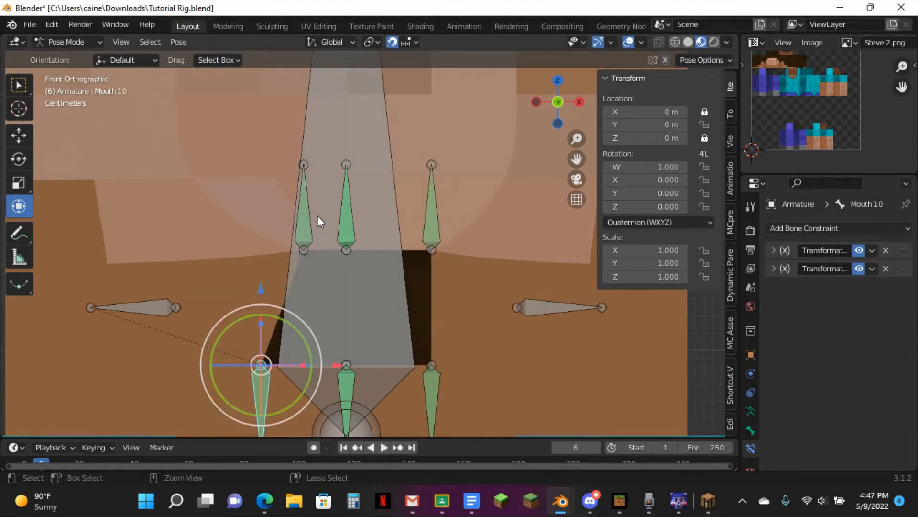
key("ctrl+z")
key("ctrl+z")
key("ctrl+z")
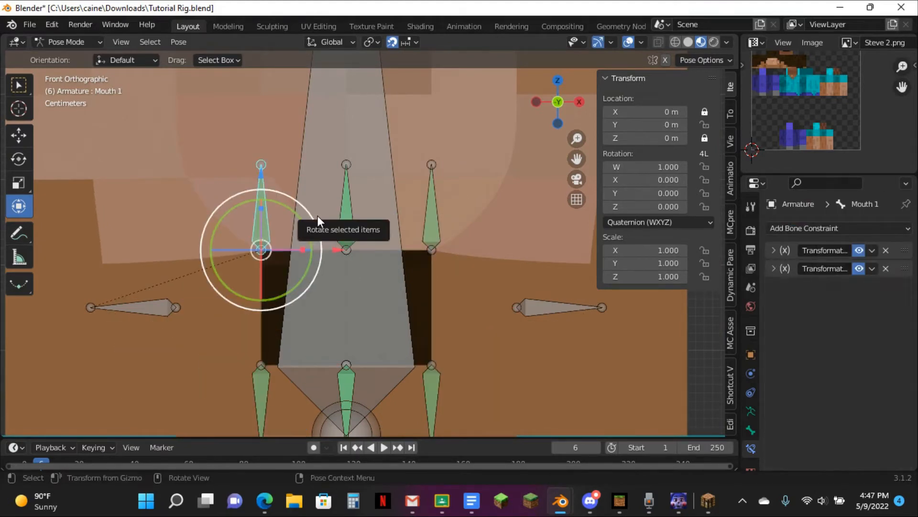
Return Mouth CTRL to its rest location and test the mouth with a temporary downward move of the control.
scroll(325, 213, "down", 8)
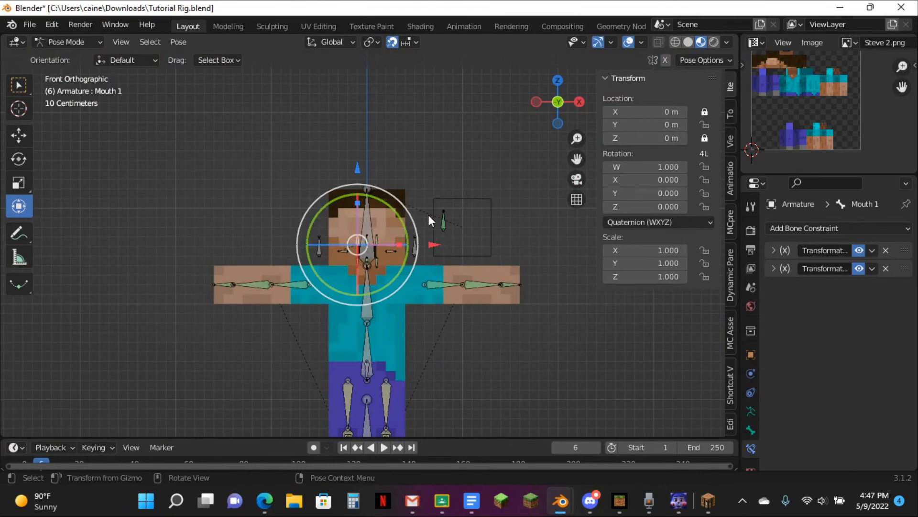
left_click(442, 220)
scroll(440, 223, "up", 5)
key("g")
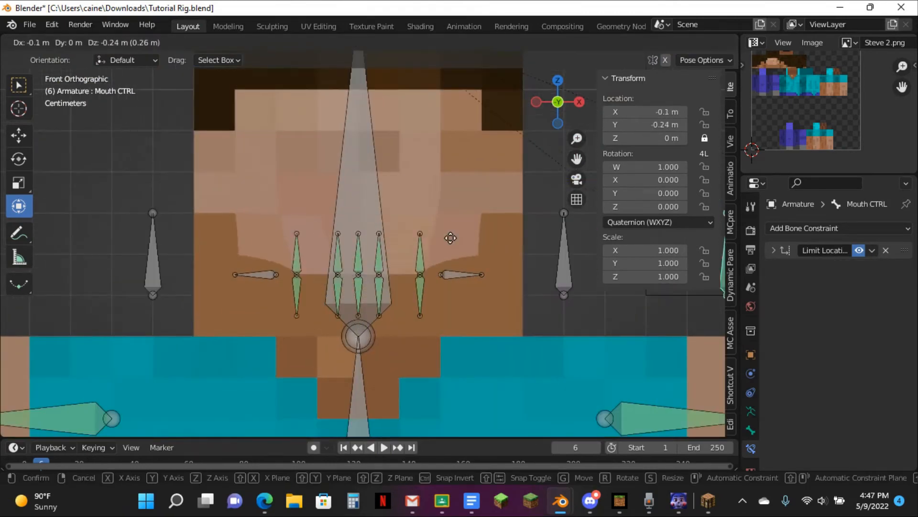
right_click(532, 187)
Try rotating Mouth CTRL and clear its rotation.
key("r")
left_click(369, 241)
scroll(369, 243, "down", 2)
scroll(367, 170, "down", 3)
key("alt+r")
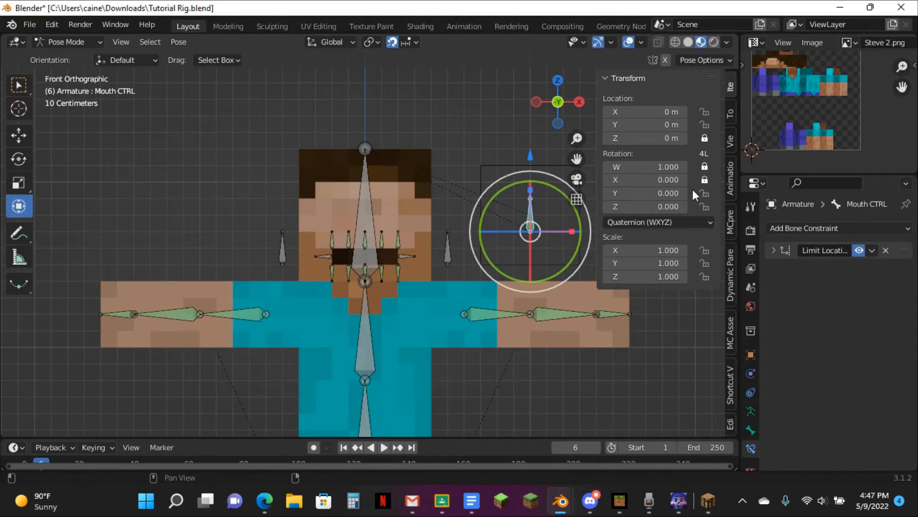
Lock Mouth CTRL's W, X and Y rotation channels and test the control with a temporary rotation.
scroll(354, 149, "down", 2)
key("r")
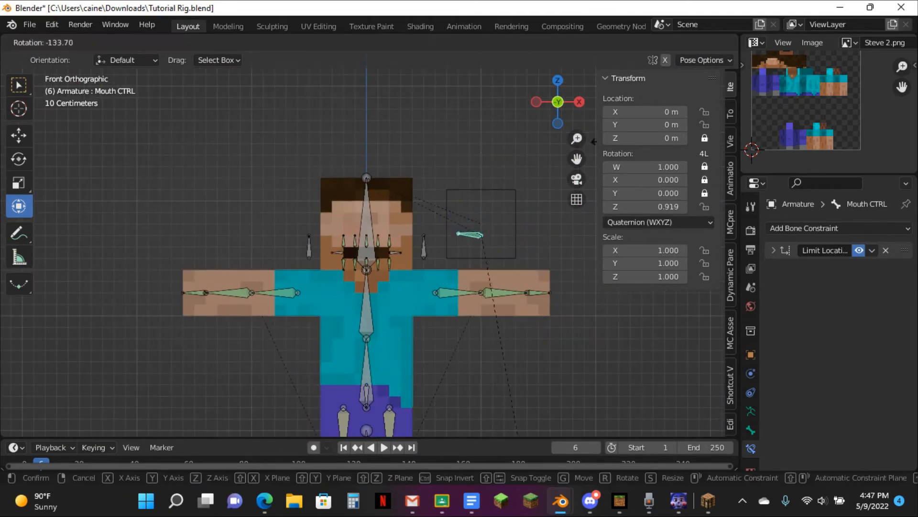
right_click(461, 174)
scroll(499, 206, "up", 3)
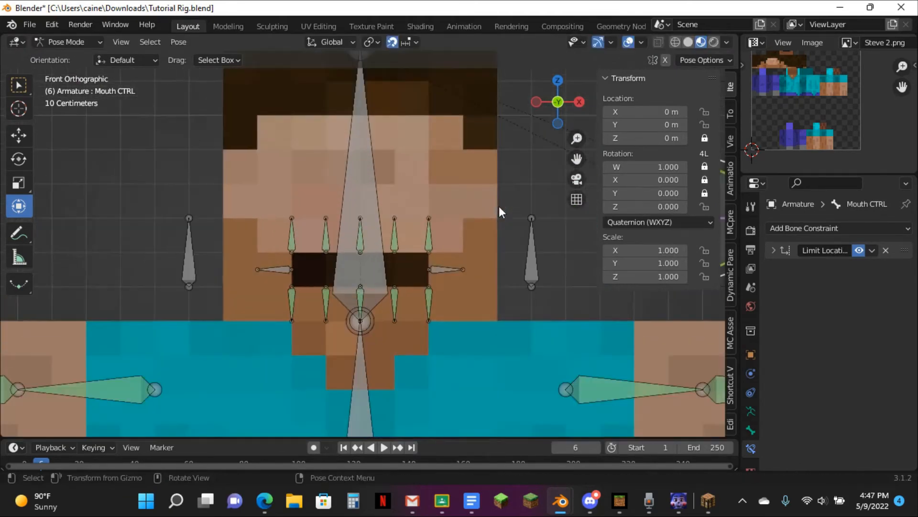
Add a Transformation constraint to the Mouth Side.L bone with Mouth CTRL as its target.
scroll(476, 220, "up", 3)
left_click(453, 264)
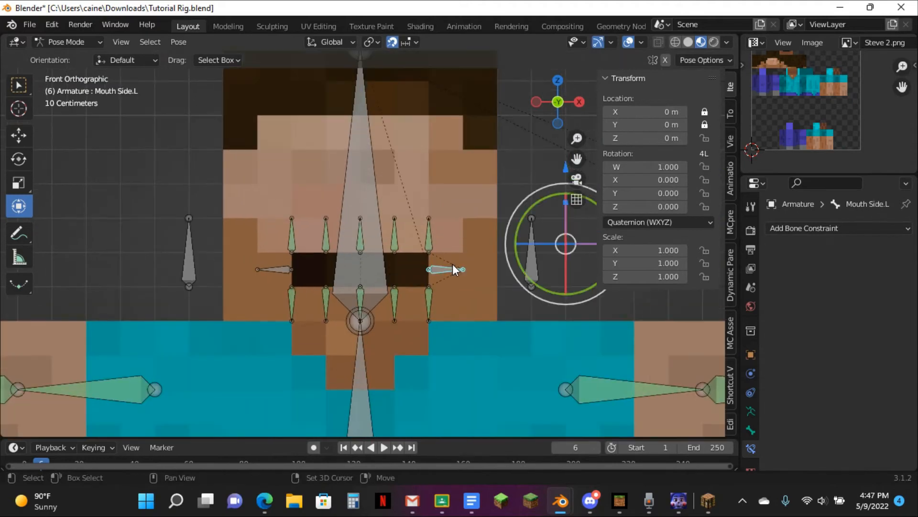
key("ctrl")
key("ctrl+shift+c")
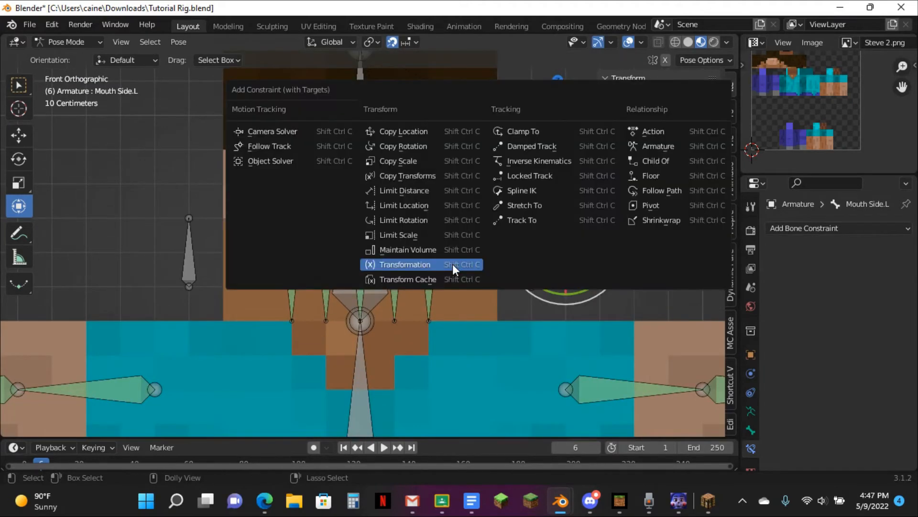
left_click(452, 263)
Set both the Target and Owner spaces of the Transformation constraint to Local Space.
left_click(869, 327)
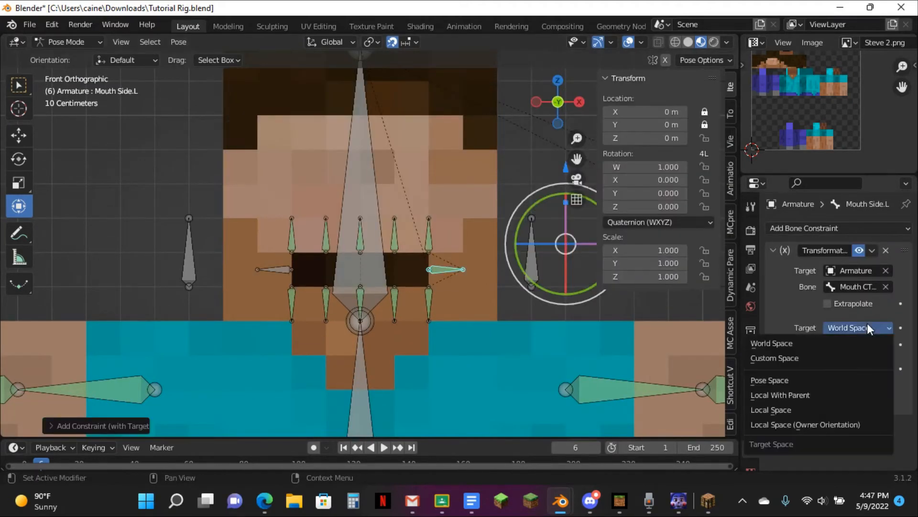
left_click(853, 408)
left_click(861, 345)
left_click(854, 424)
Map the constraint from Rotation, with Z Min at -90° and Z Max at 90°.
left_click(815, 390)
scroll(815, 391, "down", 3)
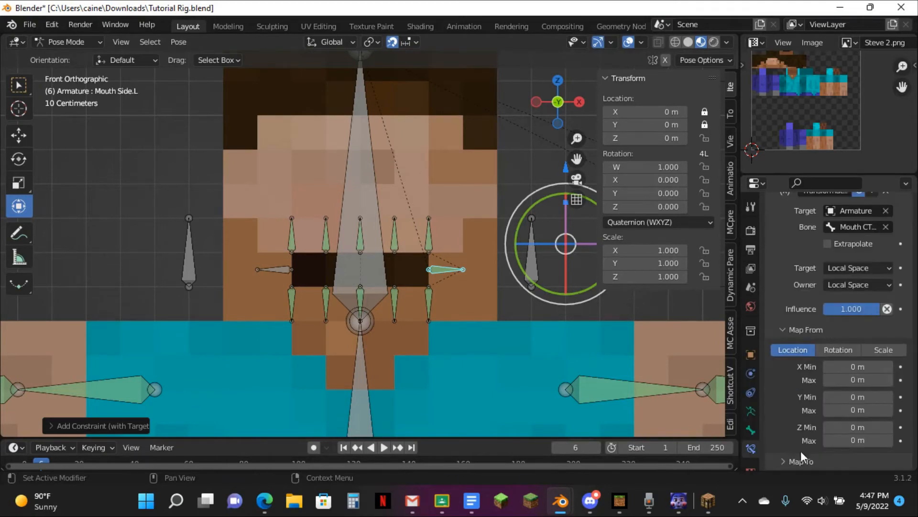
left_click(847, 349)
scroll(850, 334, "down", 8)
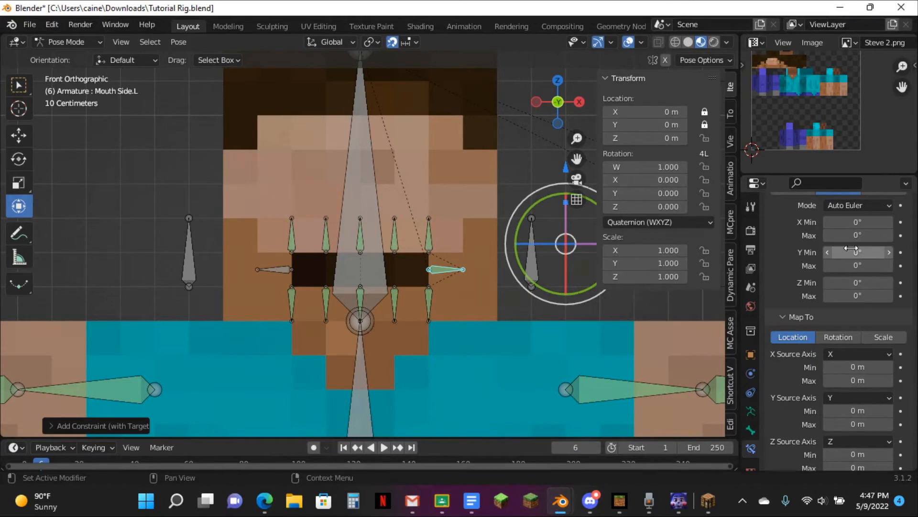
left_click(854, 283)
type("-90")
key("Return")
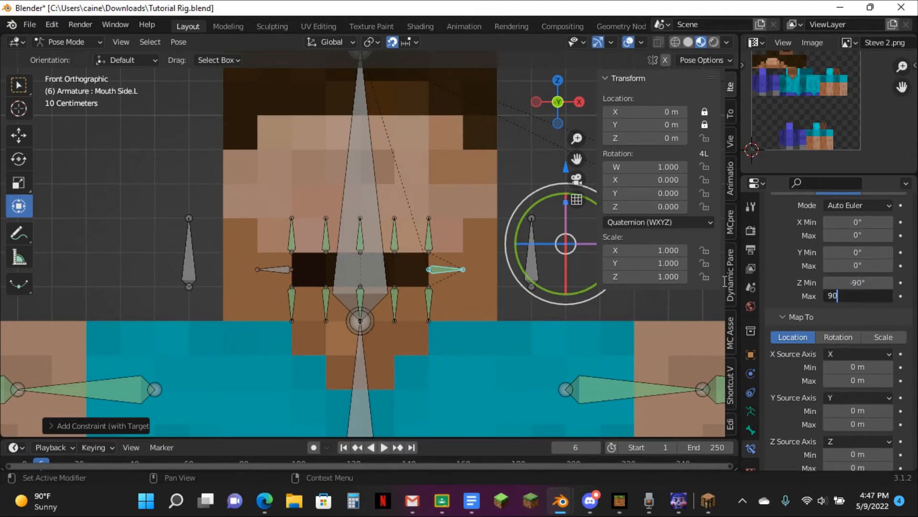
left_click(849, 297)
type("90")
key("Return")
Map the constraint to Location, with Z Min at 0.1 m and Z Max at -0.1 m.
scroll(878, 397, "down", 2)
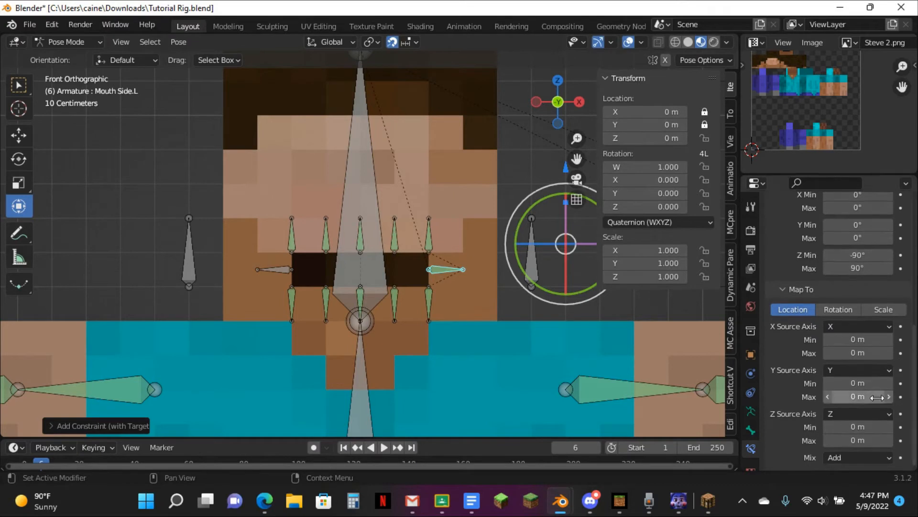
left_click(862, 424)
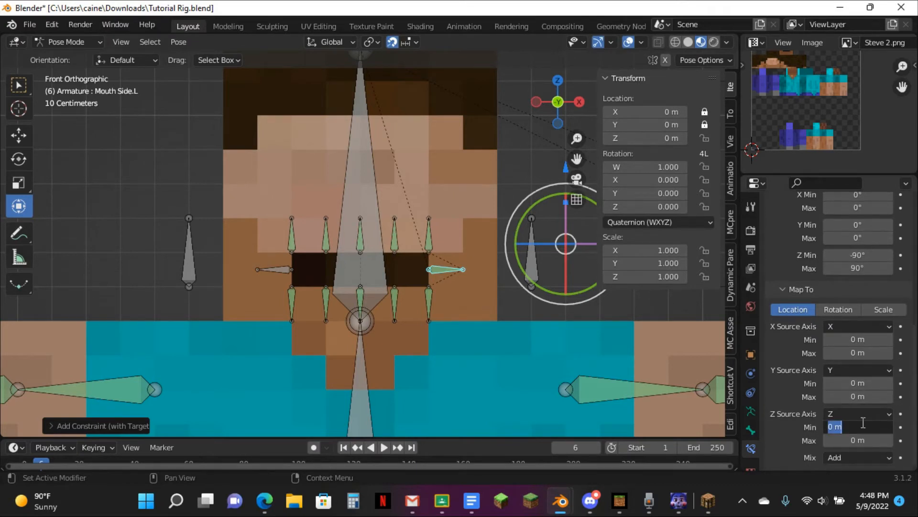
type(".1")
key("Return")
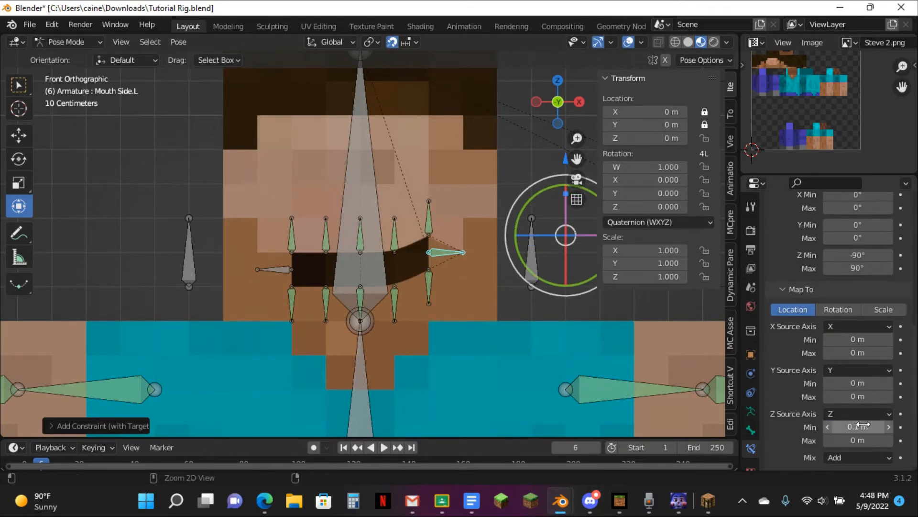
left_click(857, 440)
type("-.1")
key("Return")
Rotate the Mouth CTRL bone to test how the Mouth Side.L corner follows it.
scroll(505, 196, "down", 5)
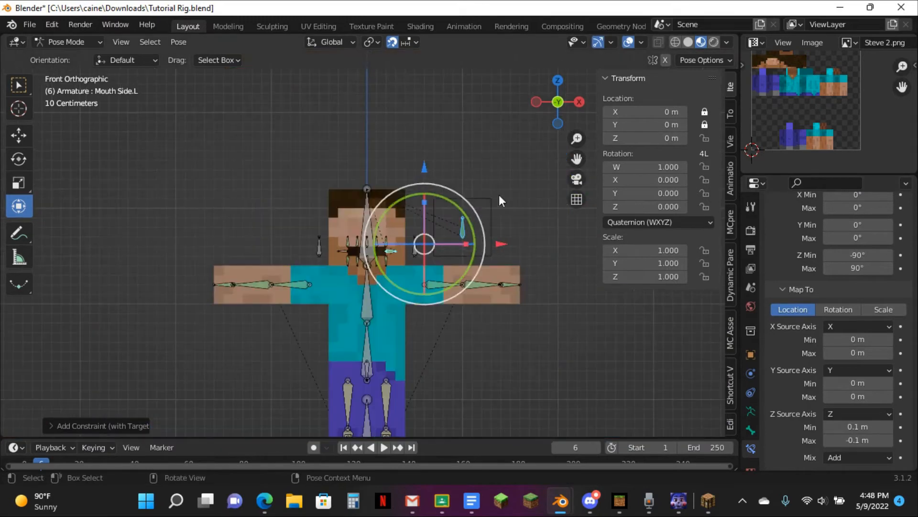
left_click(466, 233)
scroll(457, 117, "up", 6)
key("r")
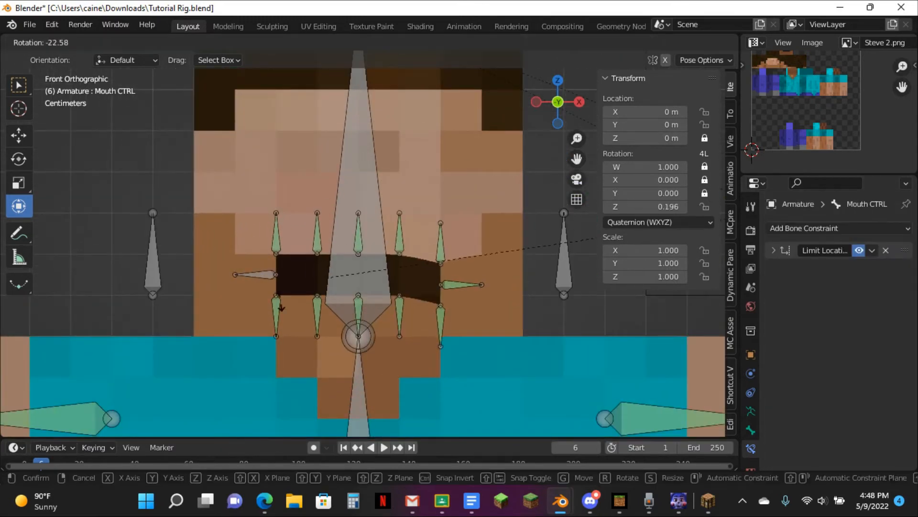
left_click(437, 287)
Invert the signs of the Z Min and Max destination locations in Mouth Side.L's Transformation constraint, and collapse the constraint.
left_click(456, 285)
scroll(894, 380, "down", 5)
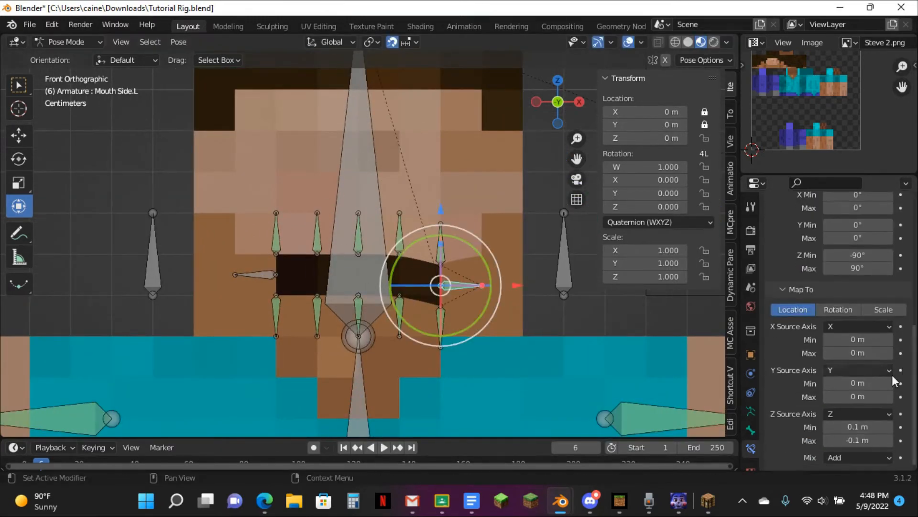
key("minus")
key("minus")
scroll(863, 364, "up", 5)
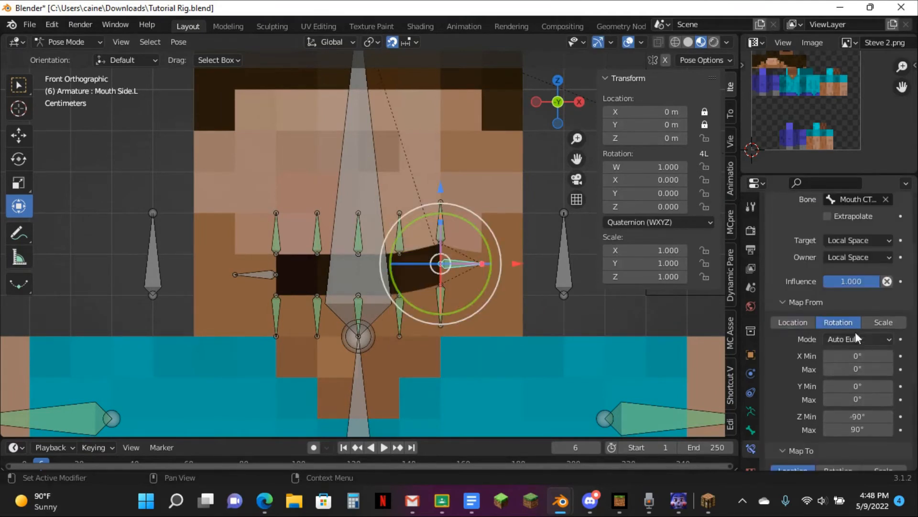
left_click(773, 249)
scroll(446, 291, "down", 1)
Try rotating Mouth CTRL again to test the inverted mapping, and undo the rotation.
scroll(446, 291, "down", 5)
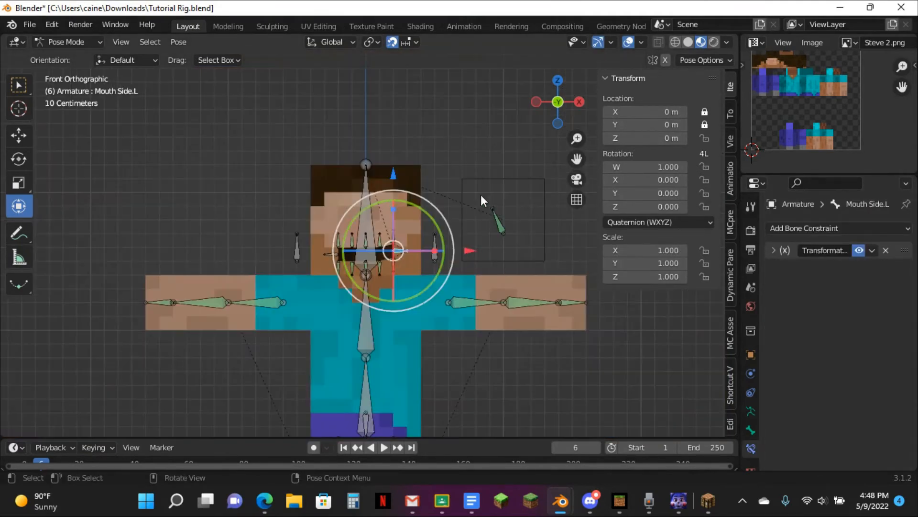
left_click(497, 221)
scroll(497, 221, "up", 5)
key("r")
left_click(392, 185)
scroll(448, 159, "up", 4)
scroll(448, 165, "down", 6)
key("r")
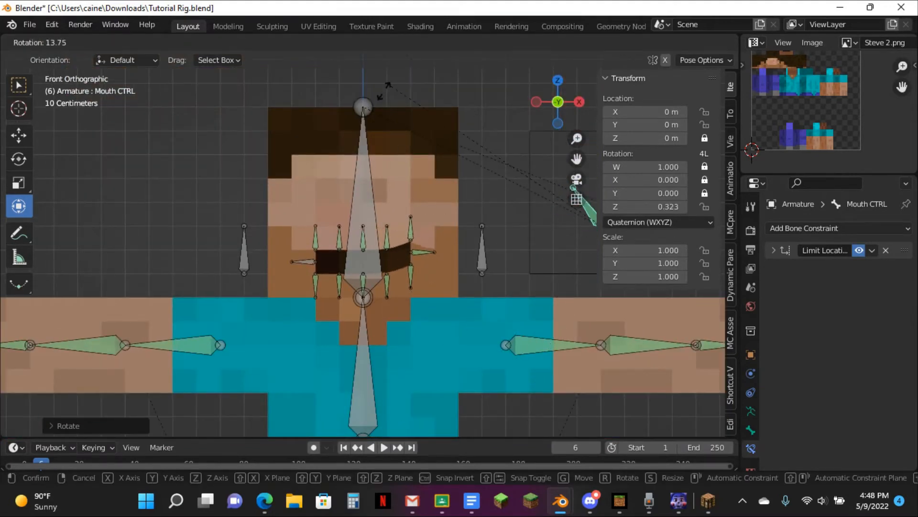
right_click(386, 143)
key("ctrl+z")
Copy Mouth Side.L's Transformation constraint to the mouth side bone on the opposite side of the face.
left_click(312, 263)
left_click(416, 259, "shift")
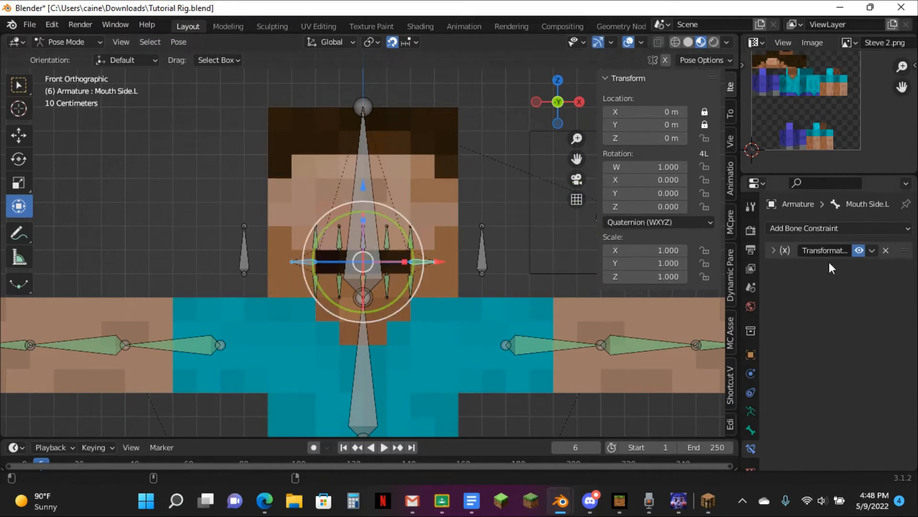
left_click(872, 250)
left_click(835, 286)
Try rotating Mouth CTRL to bend both mouth corners, view the mouth without overlays, and undo the rotation.
scroll(509, 235, "down", 3)
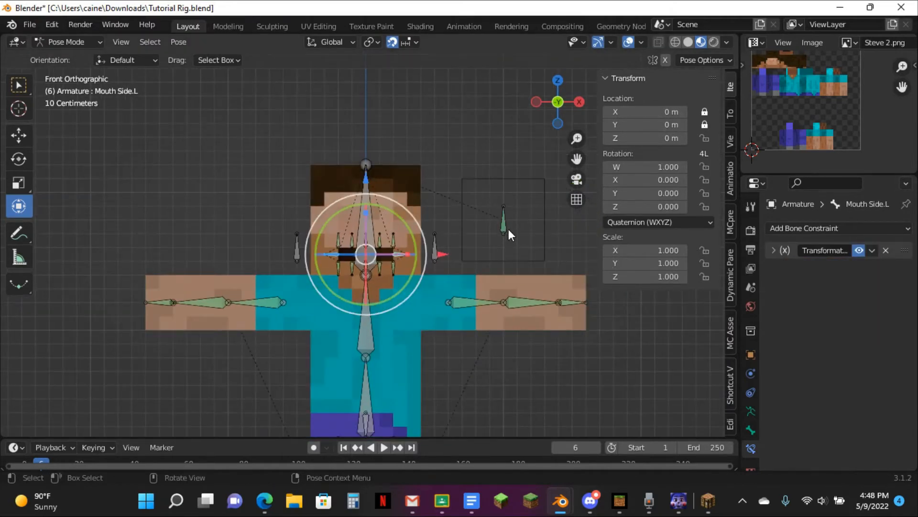
left_click(503, 221)
scroll(488, 177, "up", 4)
key("r")
left_click(578, 107)
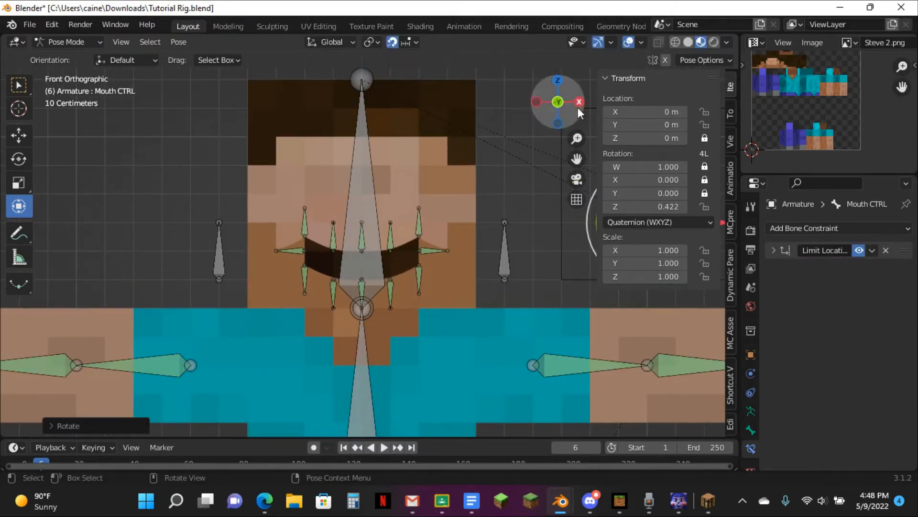
left_click(628, 42)
scroll(415, 197, "up", 4)
key("ctrl+z")
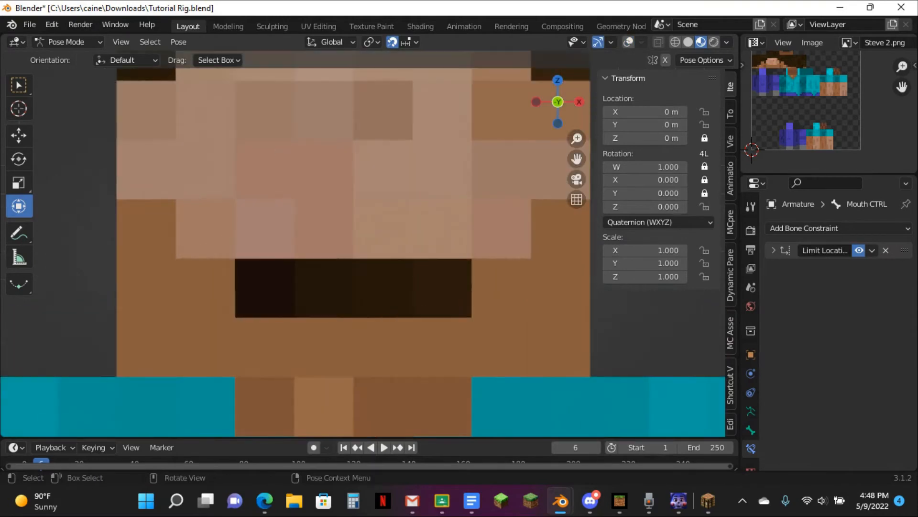
Test the mouth by moving and rotating Mouth CTRL, leave it at X 0.07 m, Y -0.1 m, and clear its rotation.
key("r")
right_click(321, 280)
key("g")
left_click(300, 285)
key("r")
left_click(214, 189)
key("g")
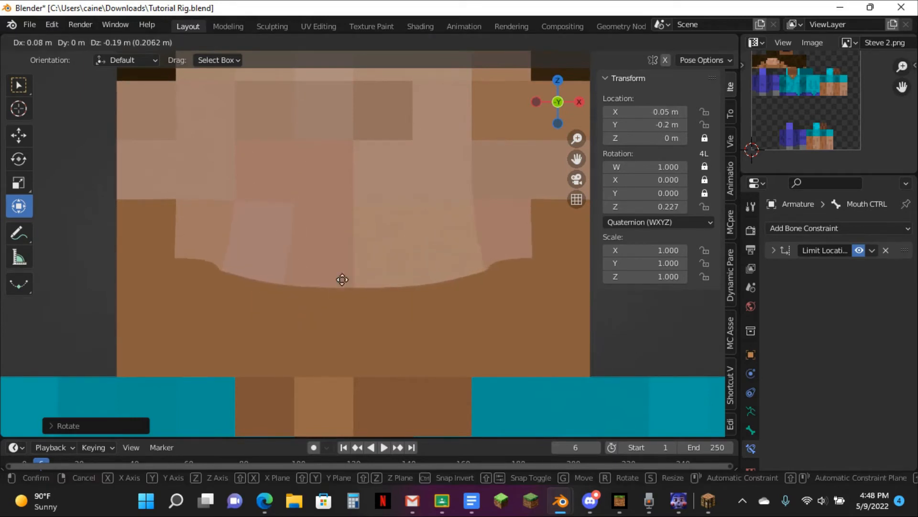
left_click(348, 239)
key("alt+r")
scroll(436, 214, "down", 8)
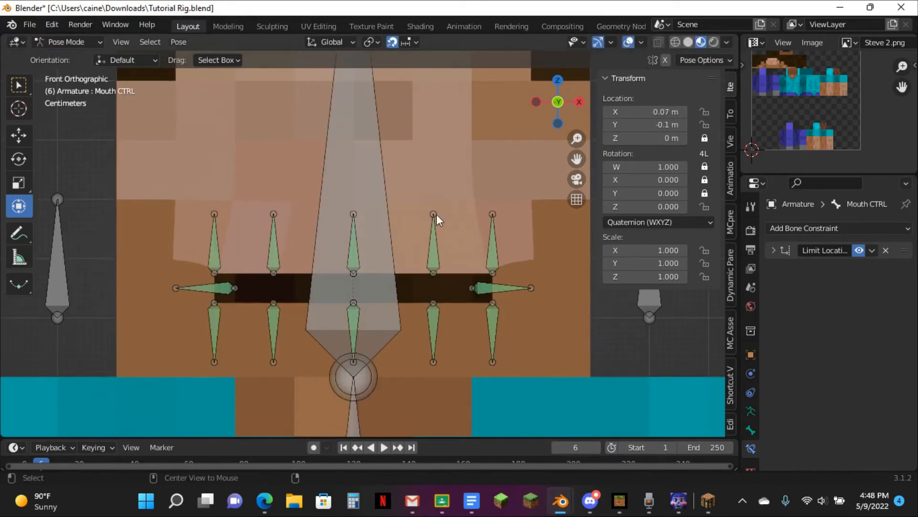
Switch the armature to Object Mode and add a mesh plane to the scene.
key("ctrl+Tab")
left_click(430, 310)
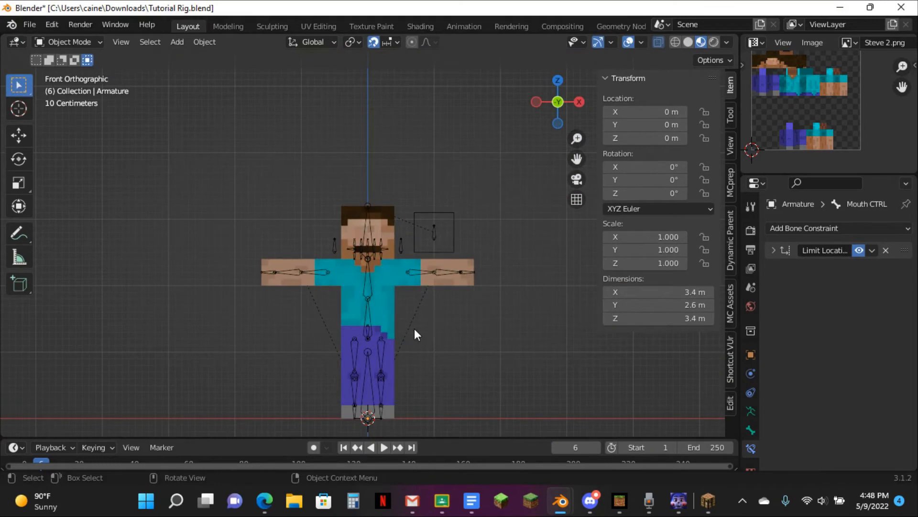
key("shift+a")
mouse_move(389, 186)
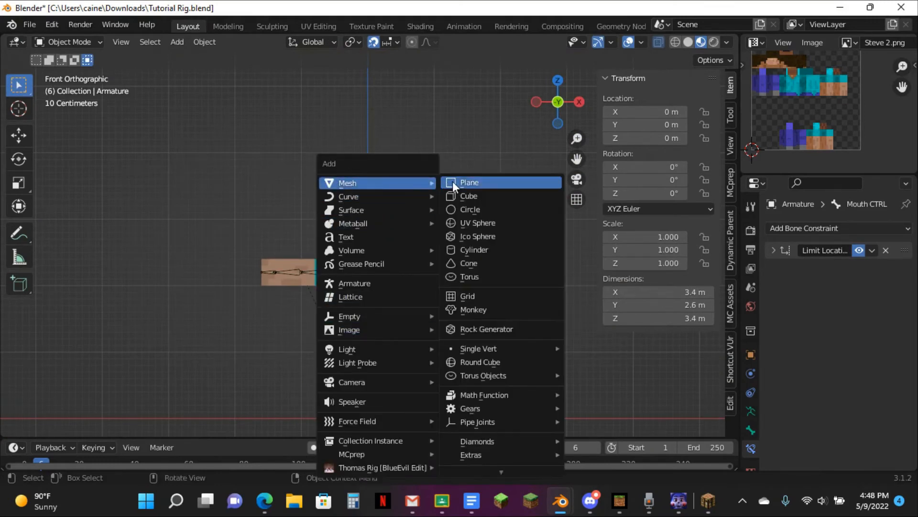
left_click(452, 182)
Rotate the new plane 90° about X and raise it to Z 2.5 m.
left_click(537, 102)
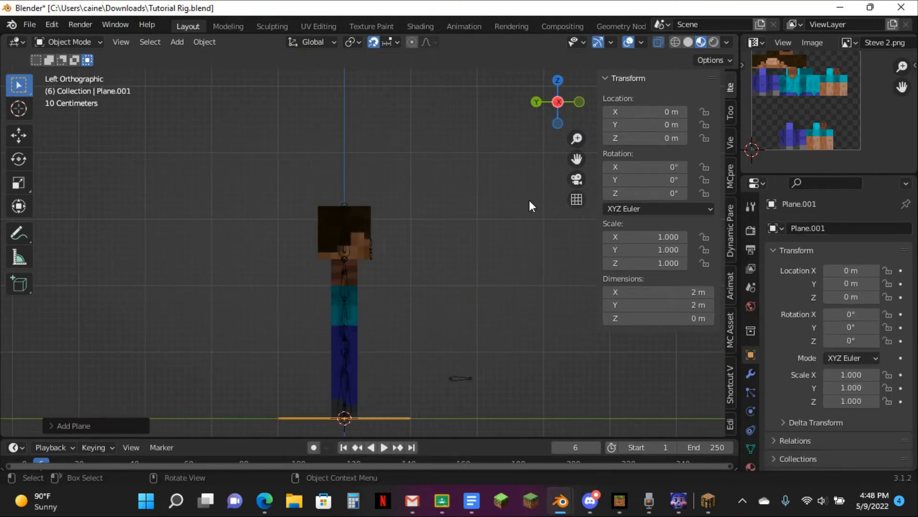
type("rx90")
key("Return")
key("g")
key("z")
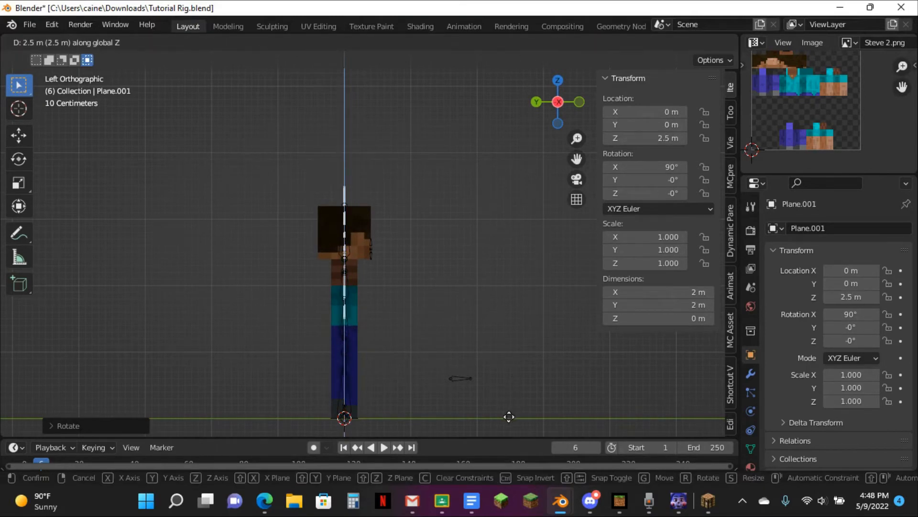
left_click(509, 417)
left_click(579, 102)
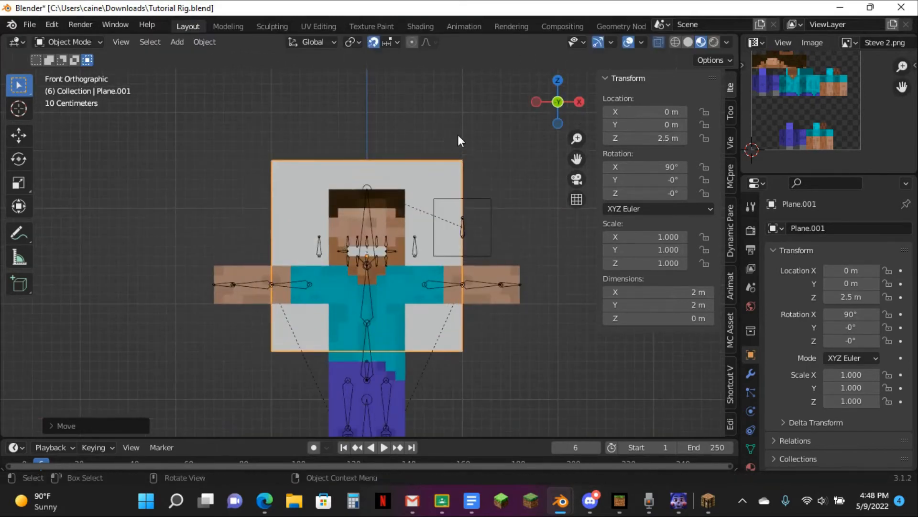
Scale the plane uniformly to 0.200 and raise it to Z 2.56 m behind the mouth opening.
key("s")
left_click(396, 233)
scroll(421, 210, "up", 8)
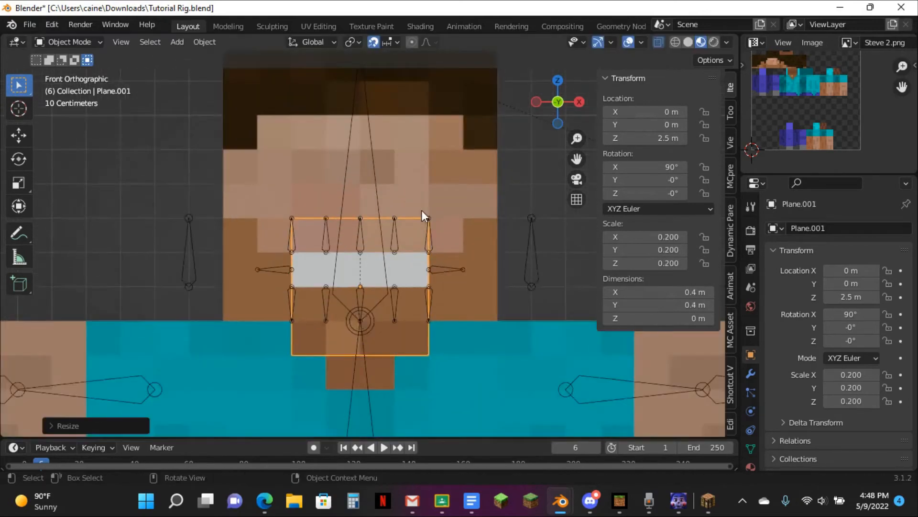
scroll(405, 243, "up", 2)
key("g")
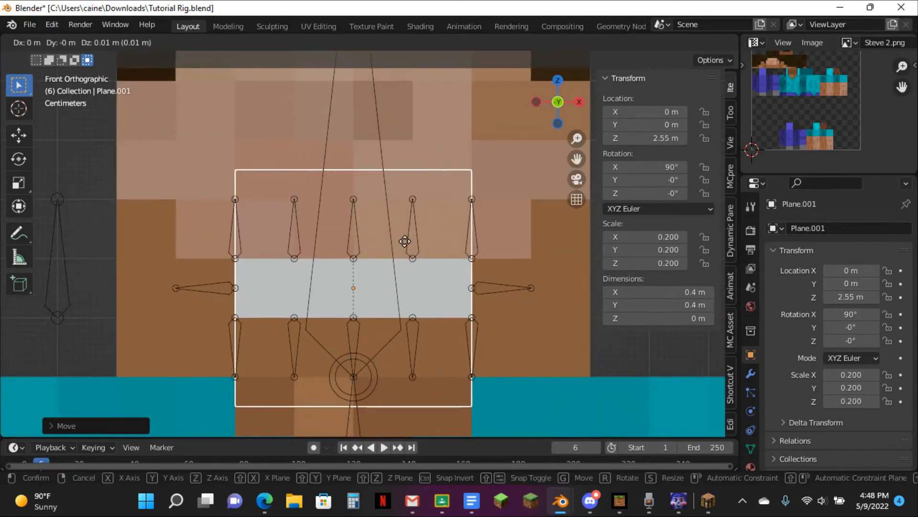
left_click(404, 240)
Resize the plane to 0.32 m high and 0.76 m wide to fit inside the head.
key("s")
key("z")
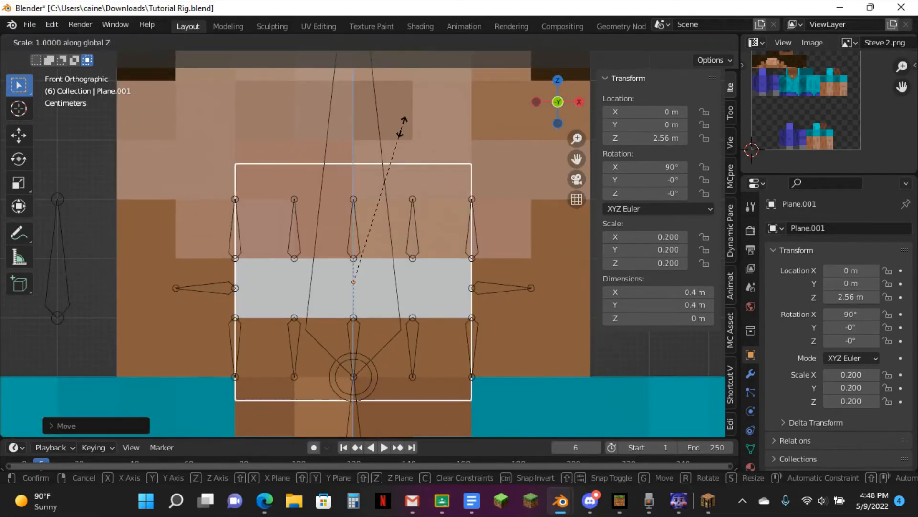
left_click(391, 159)
key("s")
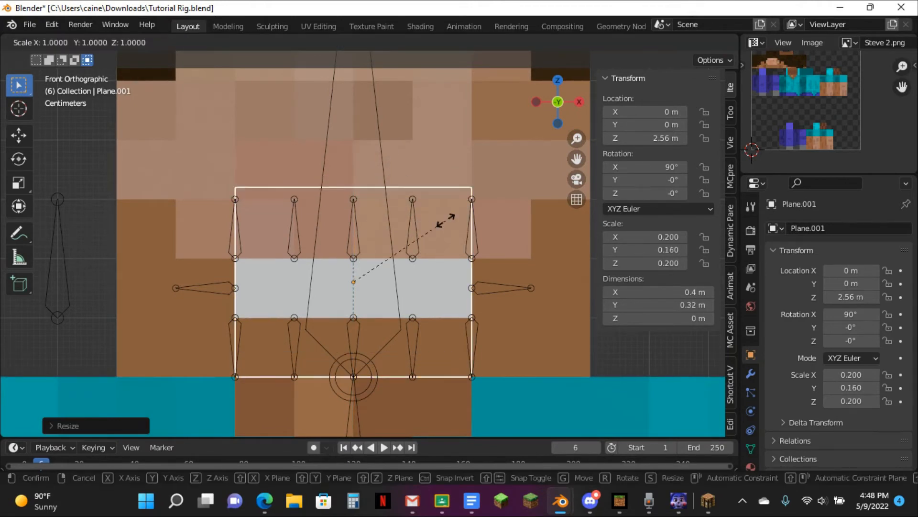
key("x")
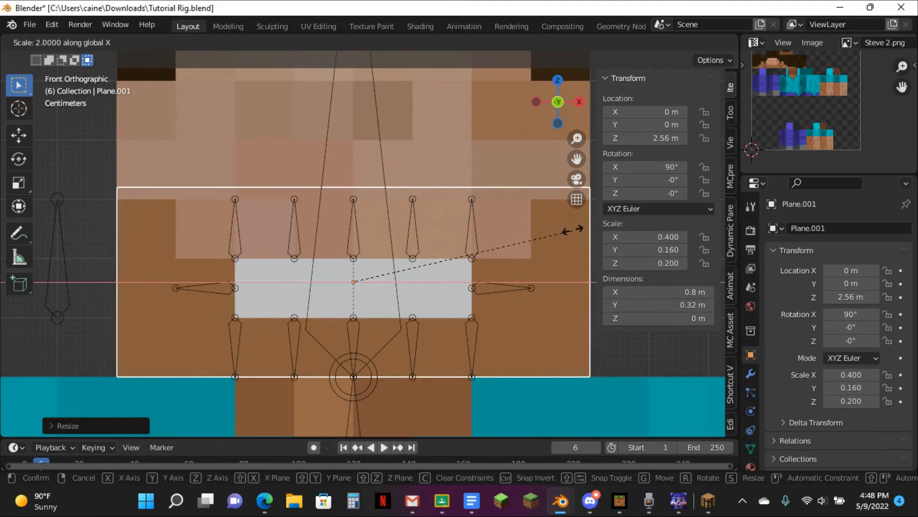
left_click(553, 235)
Move the plane forward along Y to -0.35 m, just behind the front of the face.
scroll(518, 247, "down", 4)
middle_click_drag(519, 247, 568, 184)
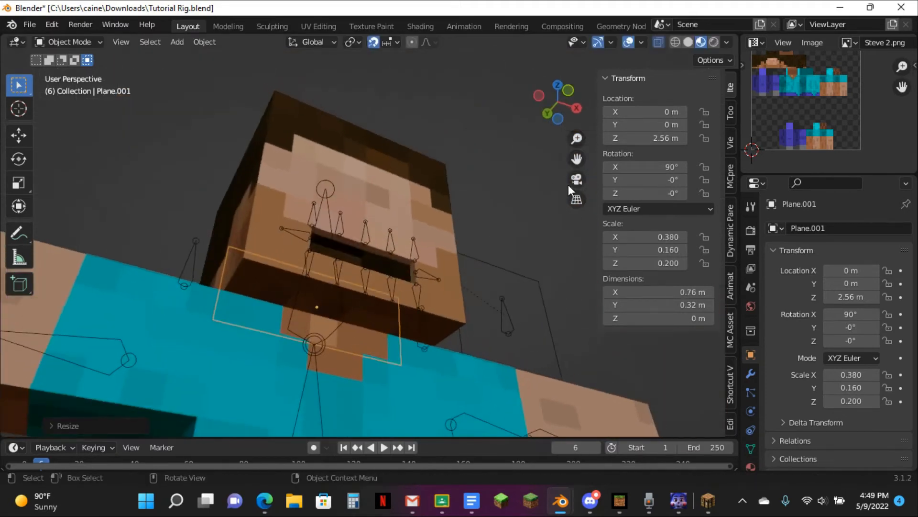
scroll(547, 194, "up", 5)
left_click(540, 95)
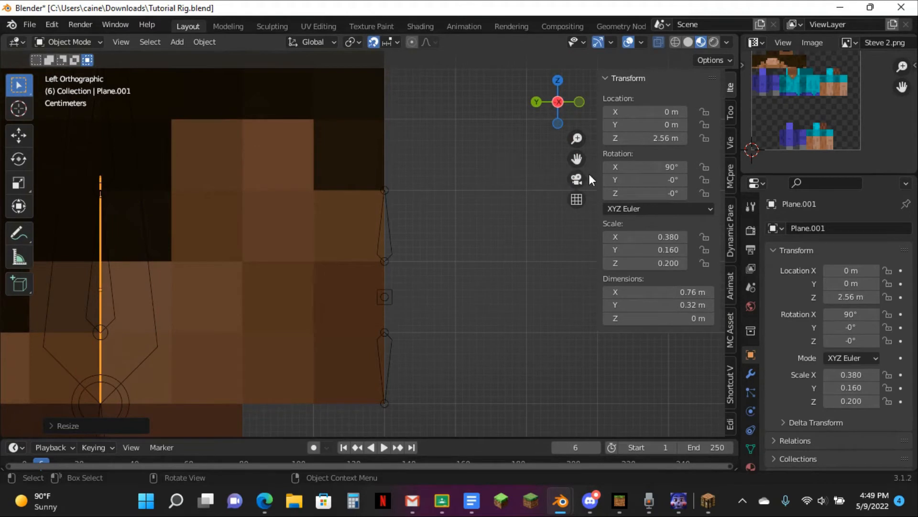
key("x")
key("Escape")
key("g")
key("y")
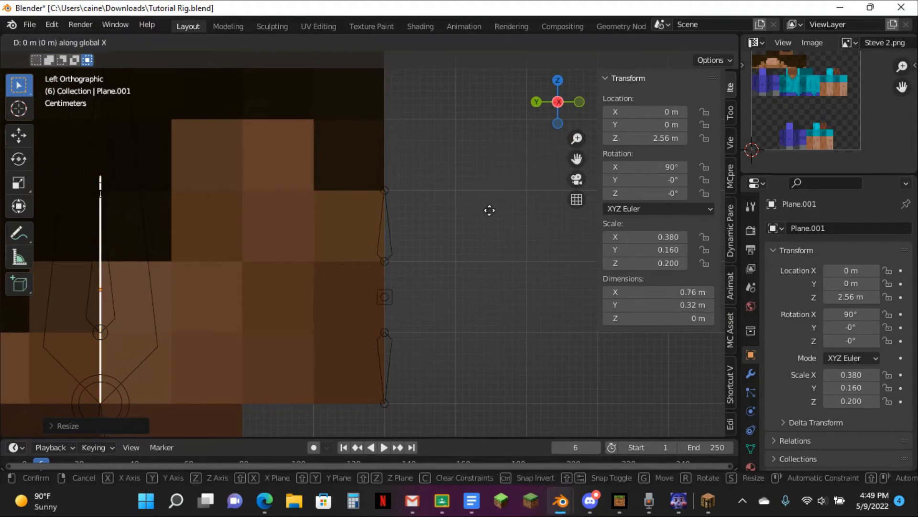
left_click(712, 215)
Add a new material to the plane behind the mouth and name it Black.
middle_click_drag(522, 158, 501, 165)
scroll(501, 165, "up", 5)
left_click(751, 466)
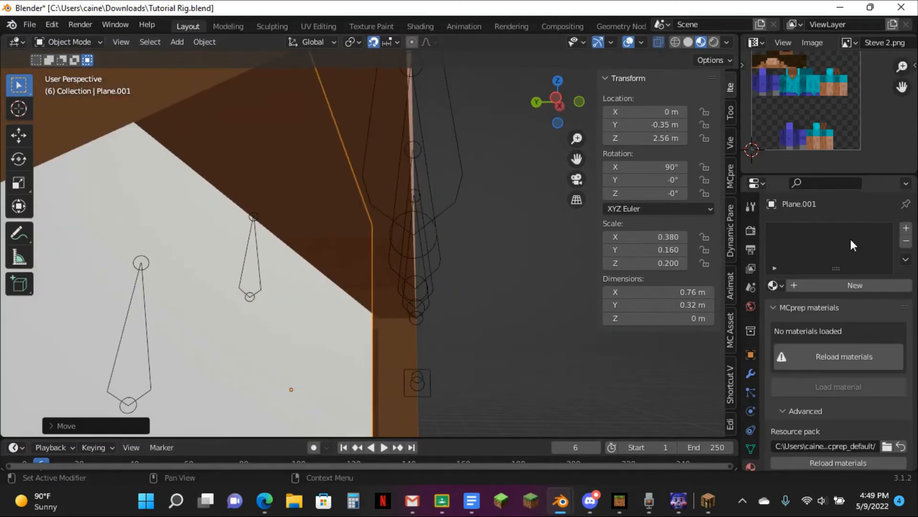
left_click(773, 285)
left_click(809, 287)
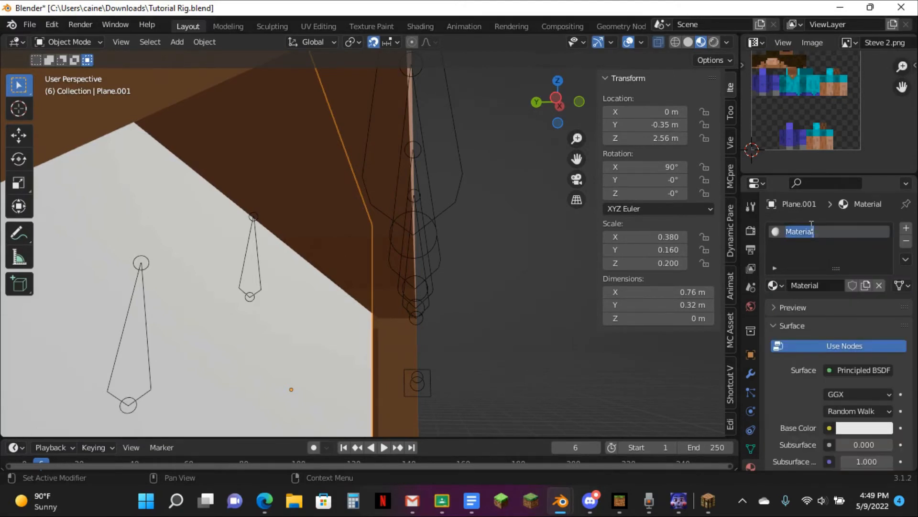
left_click(812, 229)
type("b")
type("Black")
Change the Black material's surface to Diffuse BSDF and set its colour to pure black.
left_click(856, 371)
left_click(855, 302)
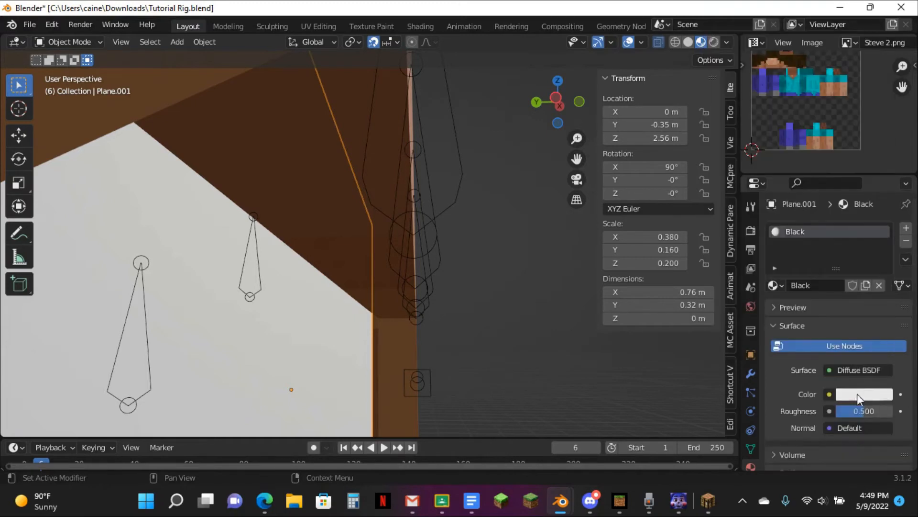
left_click(877, 393)
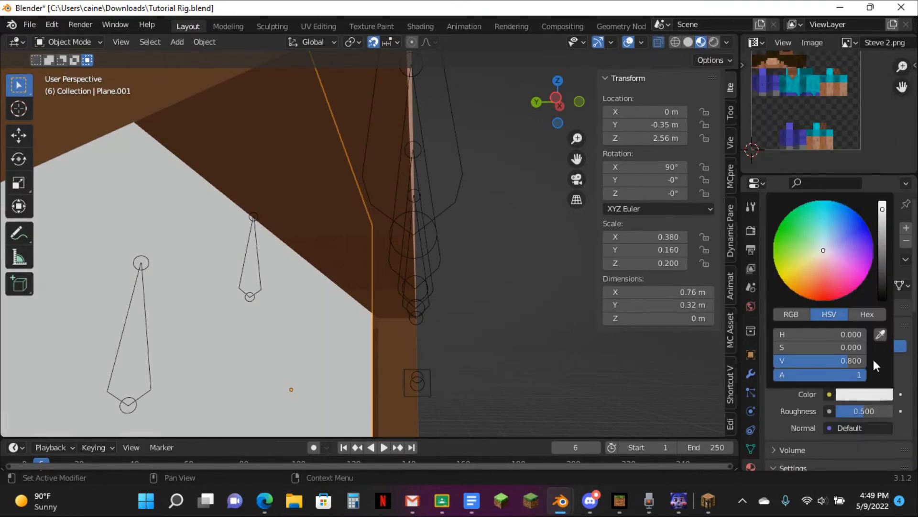
left_click_drag(883, 208, 883, 298)
Move the black plane back slightly inside the head to Y -0.33 m.
middle_click_drag(565, 291, 550, 258)
left_click(554, 95)
key("g")
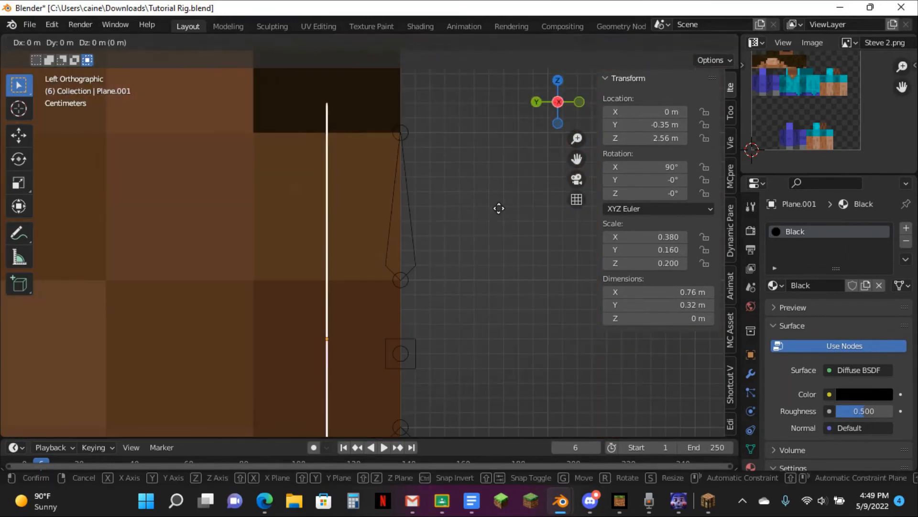
left_click(473, 208)
middle_click_drag(472, 208, 501, 159)
Extrude the black plane's upper and lower edges about 0.07 m forward to the front of the face.
key("Tab")
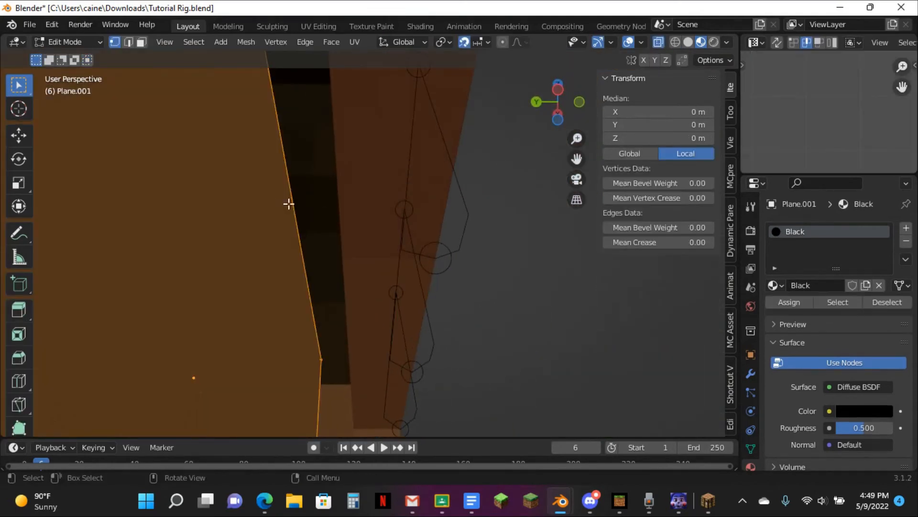
left_click(128, 42)
left_click(289, 159)
left_click(328, 380)
middle_click_drag(328, 380, 322, 346)
left_click(335, 313)
left_click(347, 379, "shift")
middle_click_drag(348, 379, 198, 305)
key("a")
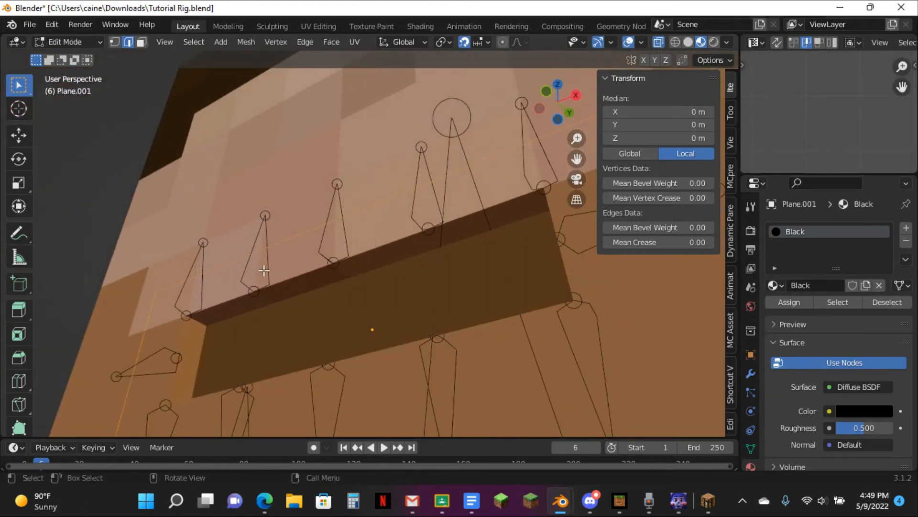
middle_click_drag(296, 239, 294, 242)
left_click(310, 251)
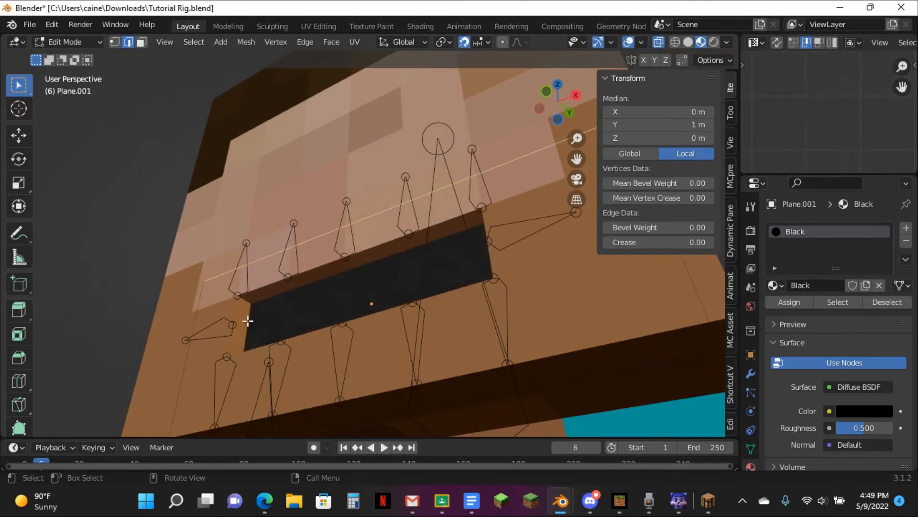
middle_click_drag(236, 365, 375, 385)
left_click(383, 383, "shift")
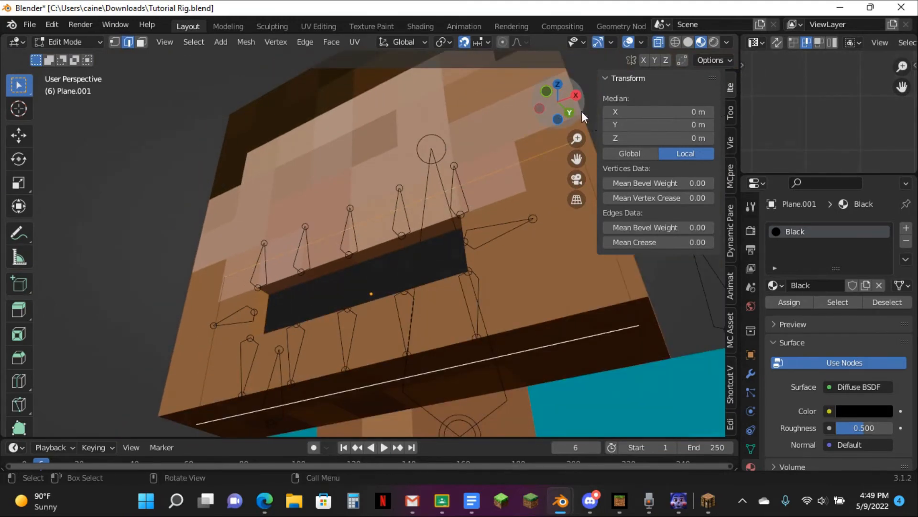
left_click(539, 109)
left_click(675, 42)
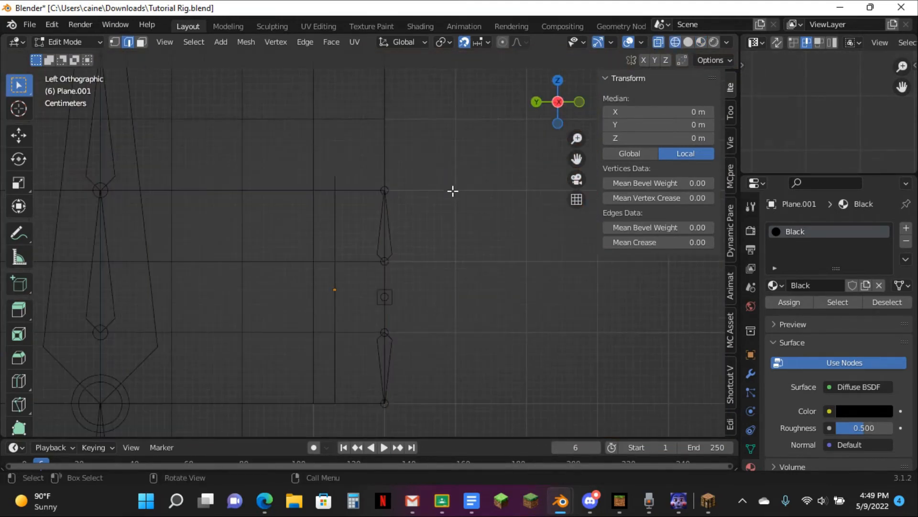
key("g")
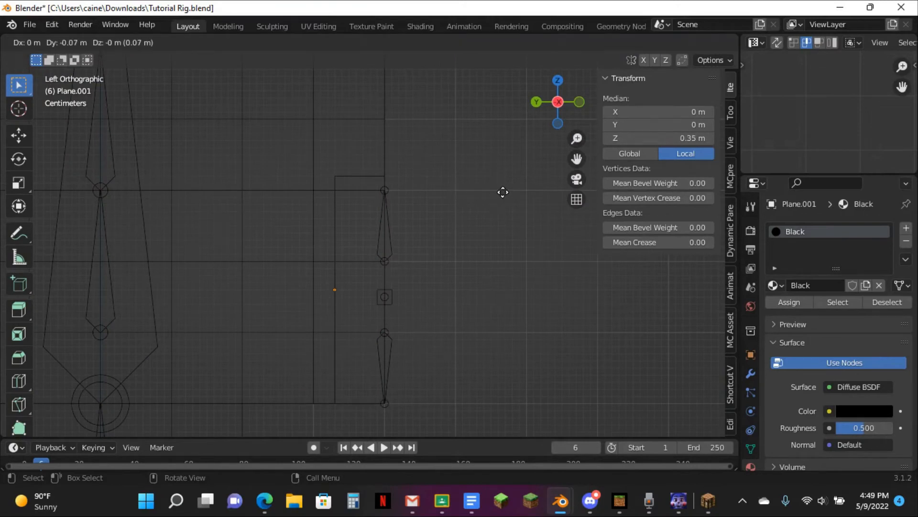
left_click(502, 192)
left_click(701, 42)
mouse_move(431, 341)
middle_mouse_down()
mouse_move(368, 343)
mouse_move(424, 296)
mouse_move(515, 259)
mouse_move(506, 285)
mouse_move(480, 280)
mouse_move(492, 257)
middle_mouse_up()
key("Tab")
Pull the extruded front edges back about 0.01 m so the mouth backing is 0.06 m deep.
scroll(517, 297, "down", 10)
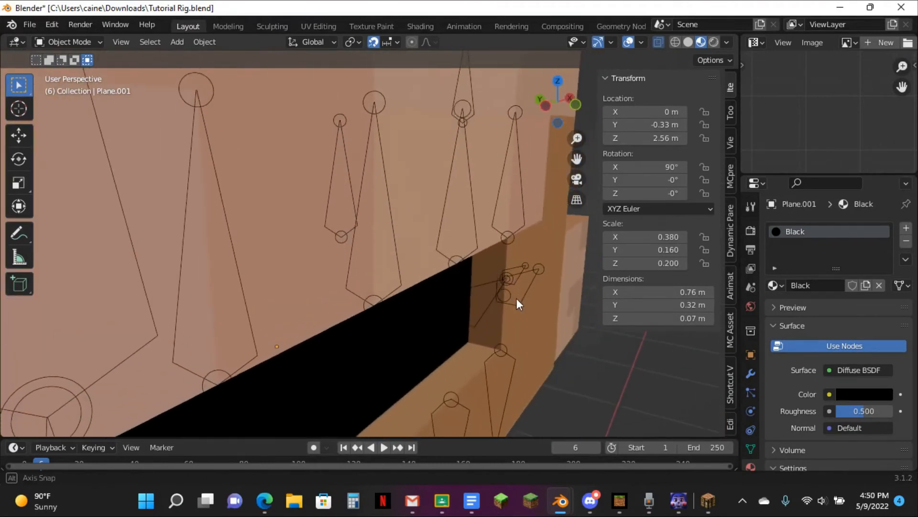
middle_click_drag(515, 289, 414, 244)
left_click(387, 261)
scroll(387, 263, "up", 5)
left_click(436, 304)
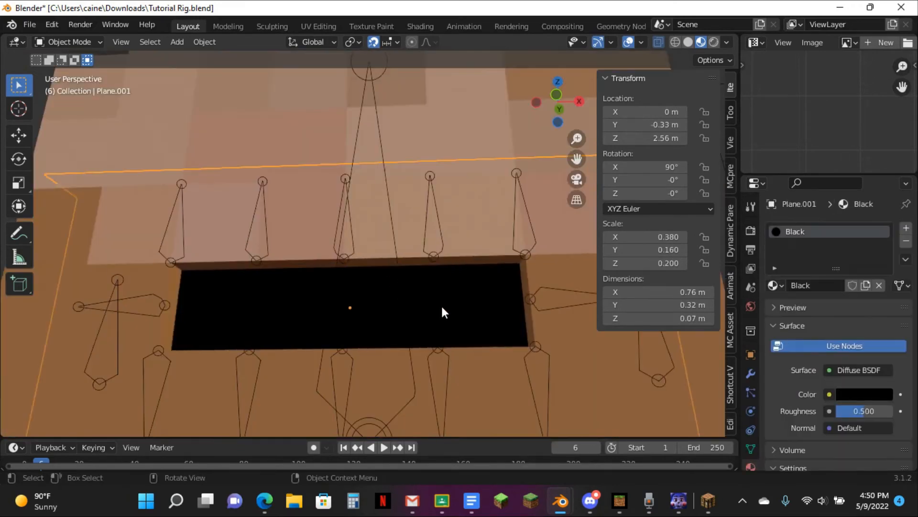
key("Tab")
scroll(441, 305, "down", 5)
left_click(536, 103)
scroll(567, 133, "up", 5)
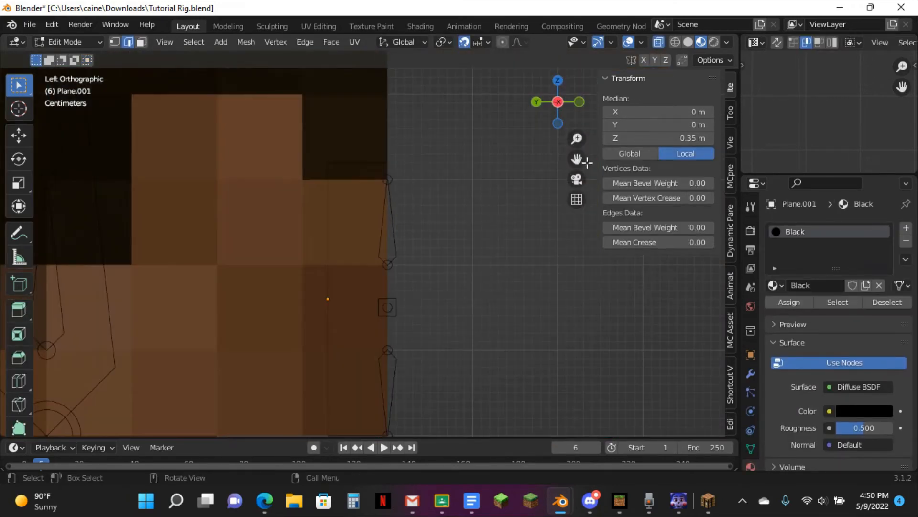
left_click_drag(576, 158, 573, 233)
scroll(527, 194, "up", 3)
key("g")
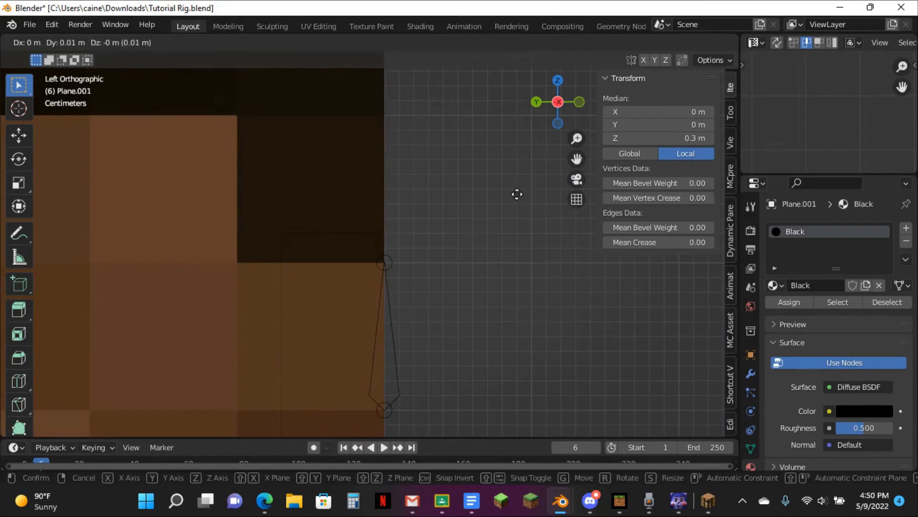
left_click(514, 193)
middle_click_drag(514, 193, 398, 185)
key("Tab")
Extrude the mouth backing's two vertical side edges forward towards the front of the face.
middle_click_drag(489, 334, 481, 368)
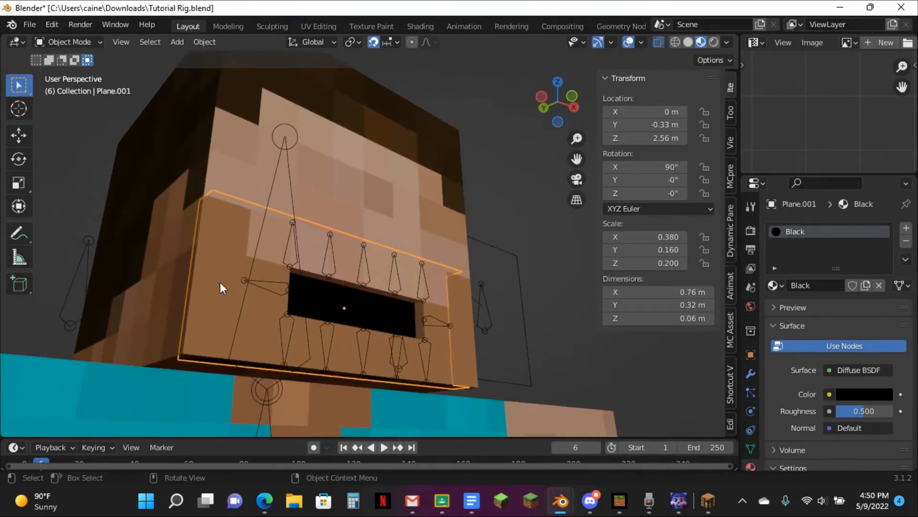
key("Tab")
left_click(196, 269, "shift")
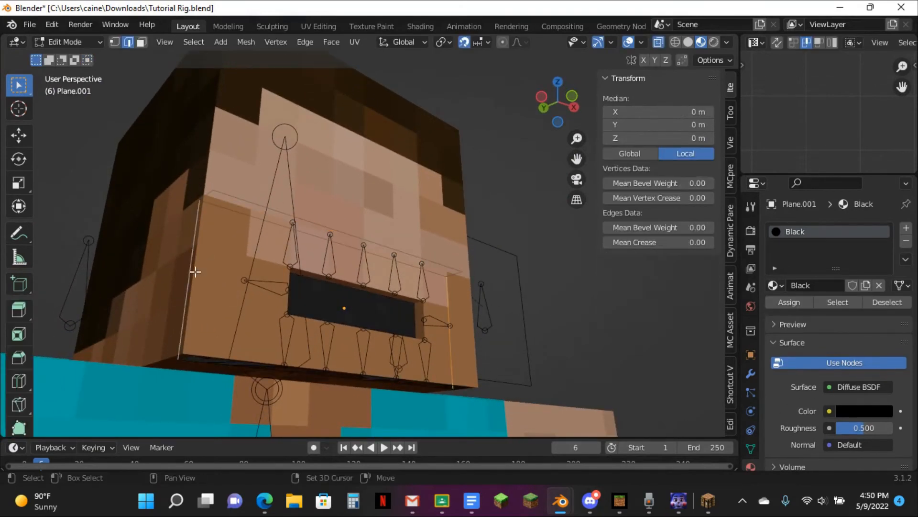
left_click(543, 96)
key("g")
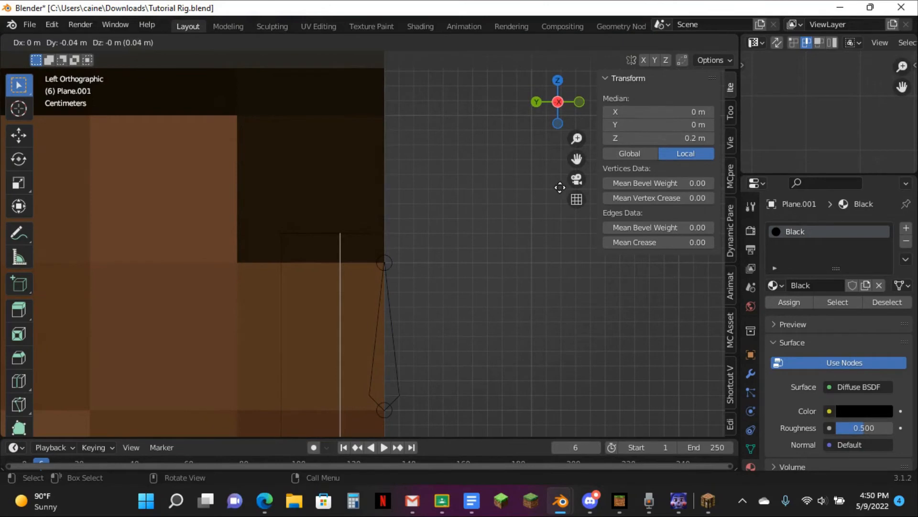
left_click(577, 187)
key("Tab")
Lower the Mouth CTRL bone in Pose Mode to open the character's mouth, and return to Object Mode.
scroll(542, 207, "down", 6)
middle_click_drag(542, 206, 355, 216)
left_click(248, 283)
scroll(451, 244, "down", 5)
middle_click_drag(328, 268, 481, 263)
left_click(498, 251)
key("ctrl+Tab")
left_click_drag(493, 220, 524, 421)
scroll(466, 257, "up", 4)
middle_click_drag(466, 257, 471, 294)
key("ctrl+Tab")
Raise the lower edges of the mouth backing so that it is 0.29 m high.
left_click(418, 306)
middle_click_drag(418, 307, 450, 335)
key("Tab")
left_click(566, 105)
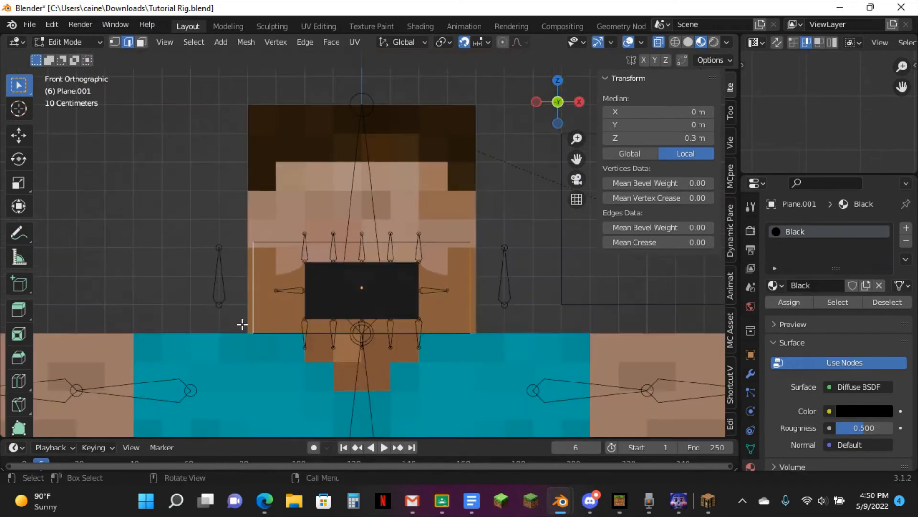
left_click_drag(186, 331, 543, 400)
scroll(488, 352, "up", 2)
key("g")
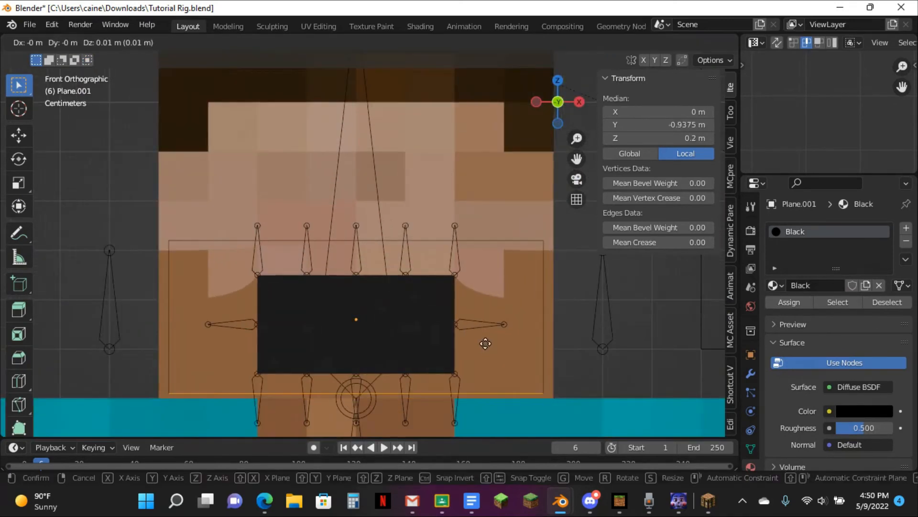
left_click(487, 334)
middle_click_drag(487, 334, 539, 254)
key("Tab")
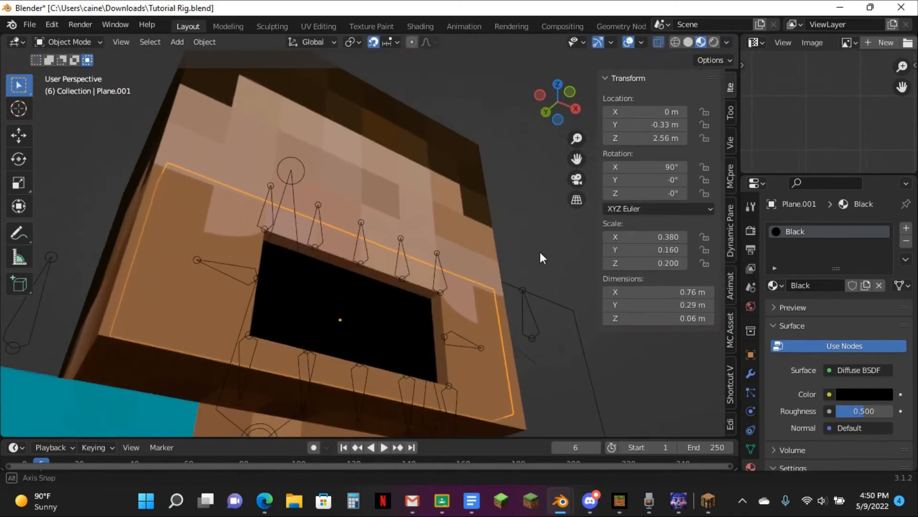
Raise the Mouth CTRL bone in Pose Mode to Y 0.808 m, and return to Object Mode.
left_click(529, 329)
key("ctrl+Tab")
middle_click_drag(530, 328, 448, 273)
left_click_drag(379, 175, 383, 71)
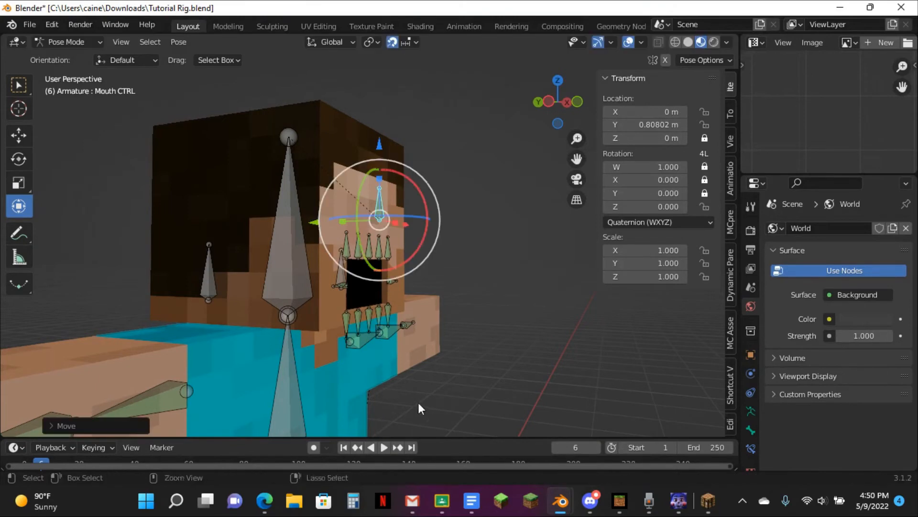
middle_click_drag(312, 235, 325, 220)
key("ctrl+Tab")
Open the main head cube for mesh editing with face selection and X-ray turned off.
left_click(307, 300)
middle_click_drag(361, 263, 363, 201)
left_click(363, 198)
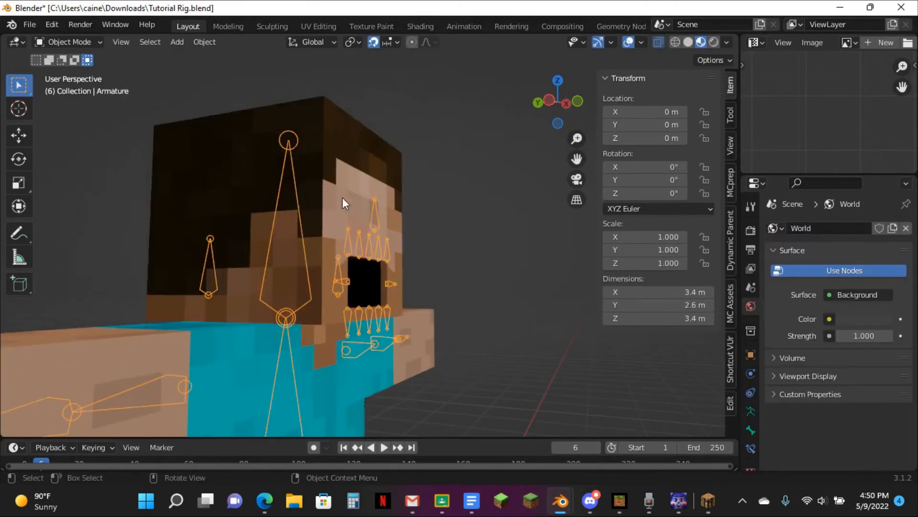
left_click(326, 151)
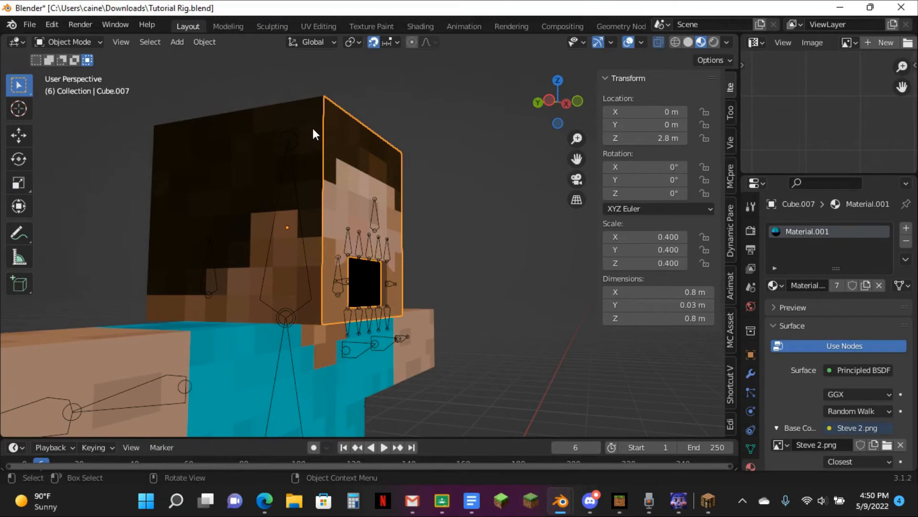
left_click(312, 125)
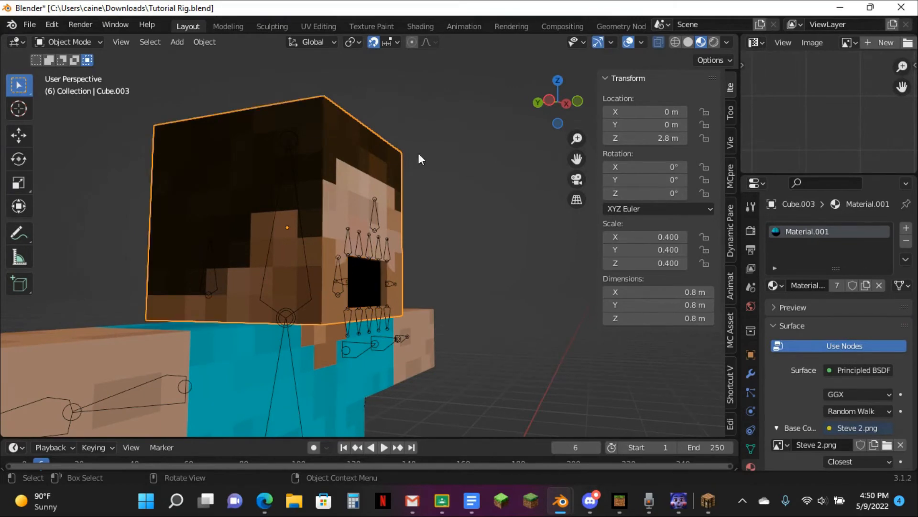
left_click(550, 101)
scroll(366, 253, "up", 3)
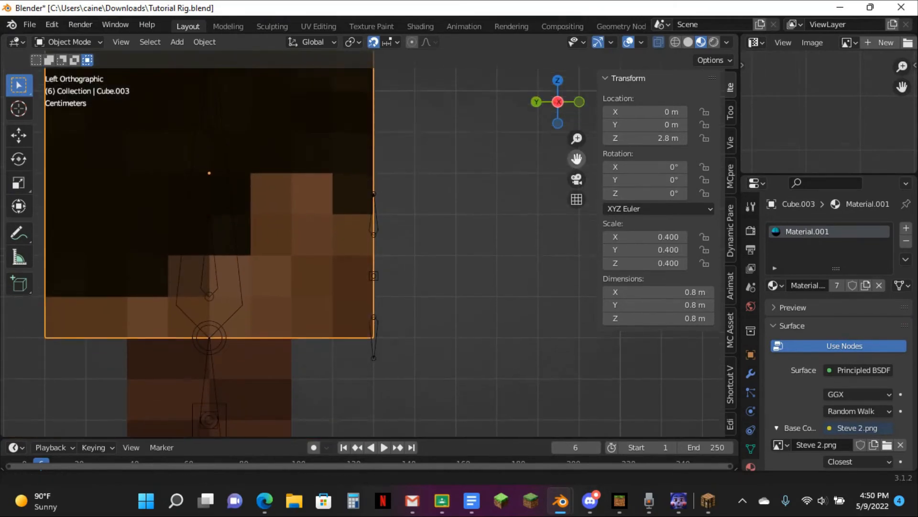
key("Tab")
middle_click_drag(507, 298, 340, 193)
left_click(340, 197, "shift")
left_click(142, 41)
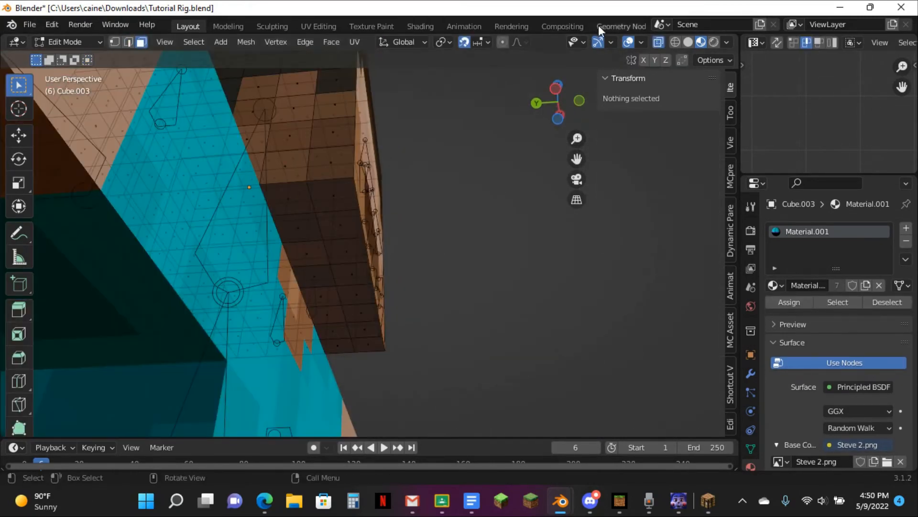
left_click(659, 42)
Select the front row of faces along the underside of the head.
left_click(343, 205)
left_click(339, 229, "shift")
left_click(347, 254, "shift")
left_click(358, 276, "shift")
left_click(364, 295, "shift")
left_click(370, 331, "shift")
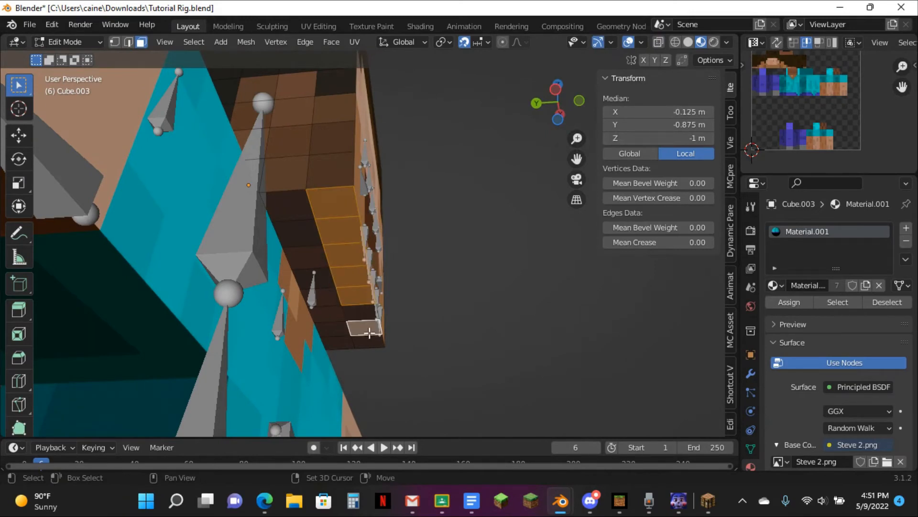
left_click(369, 314, "shift")
Try to extrude the front row of underside faces downward from the head.
left_click(560, 114)
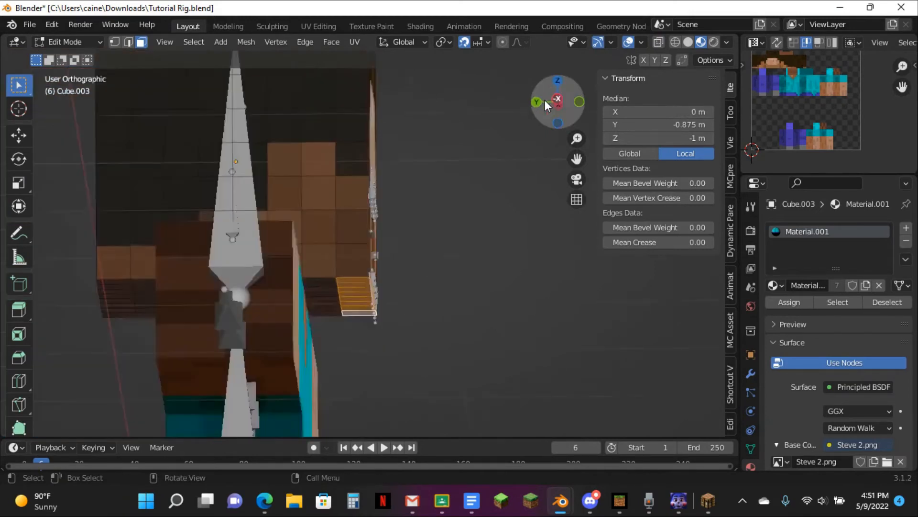
scroll(457, 175, "up", 3)
key("e")
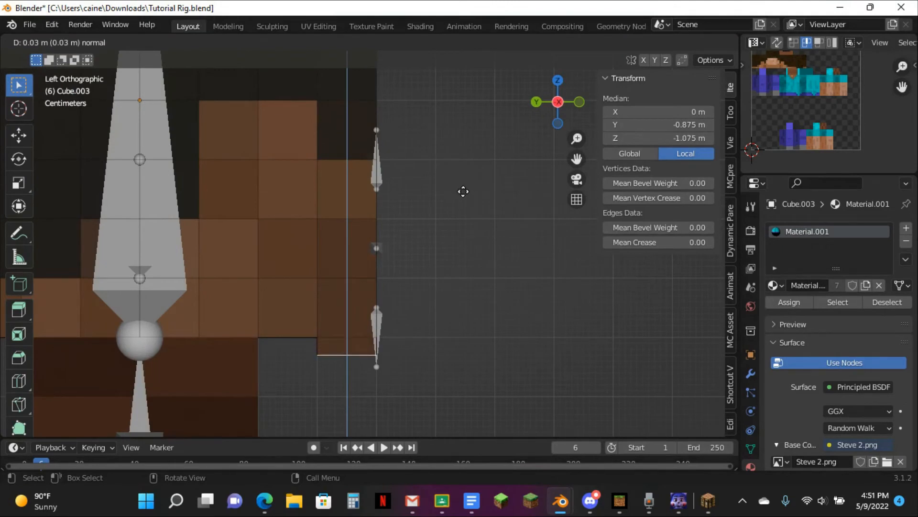
left_click(464, 200)
key("ctrl+z")
Try to lower the front row of underside faces about 0.03 m directly in the head mesh.
key("g")
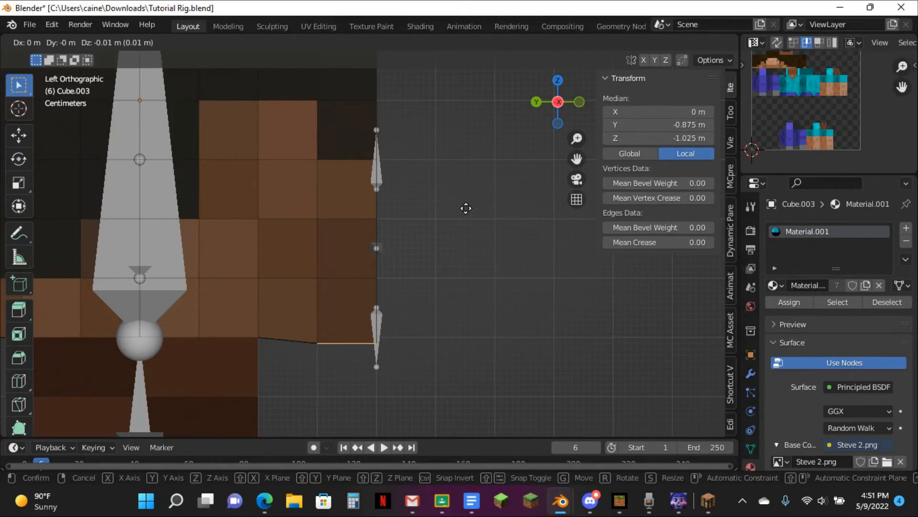
left_click(466, 216)
mouse_move(466, 217)
middle_mouse_down()
mouse_move(453, 220)
mouse_move(439, 199)
mouse_move(482, 209)
middle_mouse_up()
left_click(751, 448)
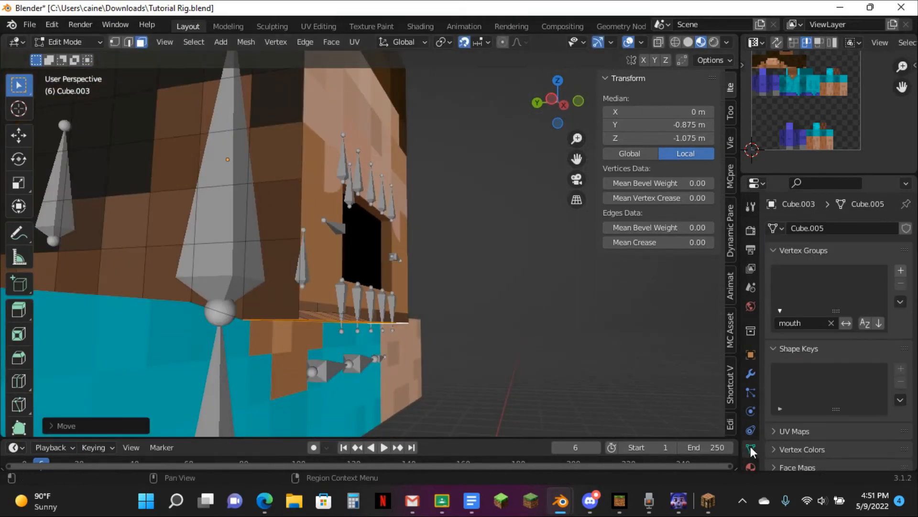
key("ctrl+z")
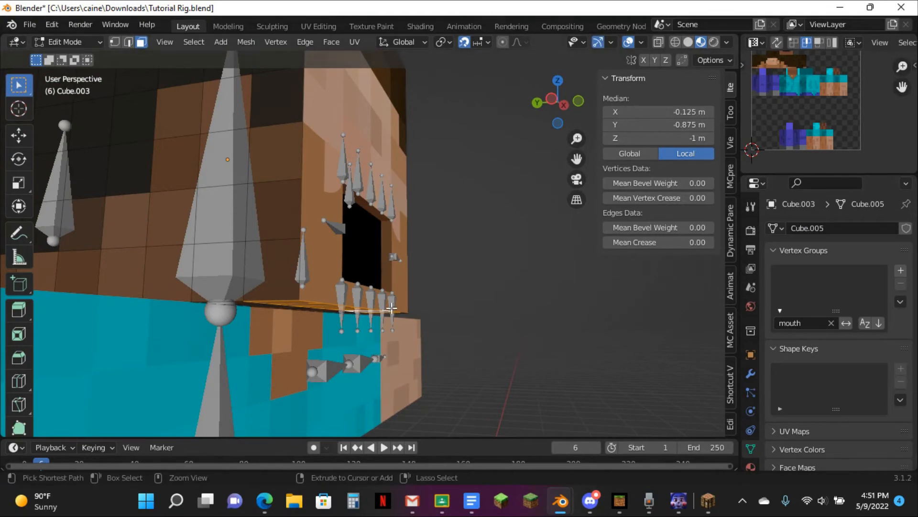
Add a basis shape key and one further shape key to the head mesh.
key("Tab")
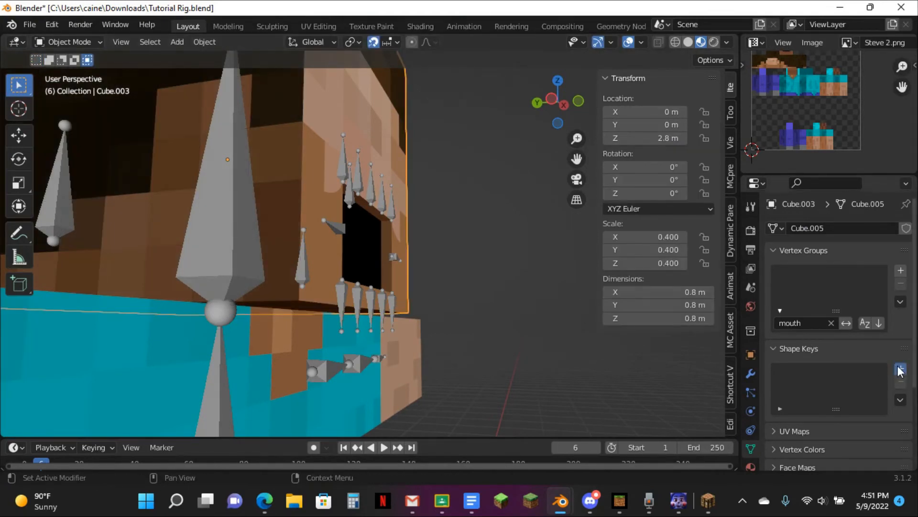
left_click(900, 370)
left_click(901, 370)
Lower the front row of underside faces about 0.03 m in the Key 1 shape key.
key("Tab")
left_click(552, 99)
scroll(459, 122, "up", 3)
key("g")
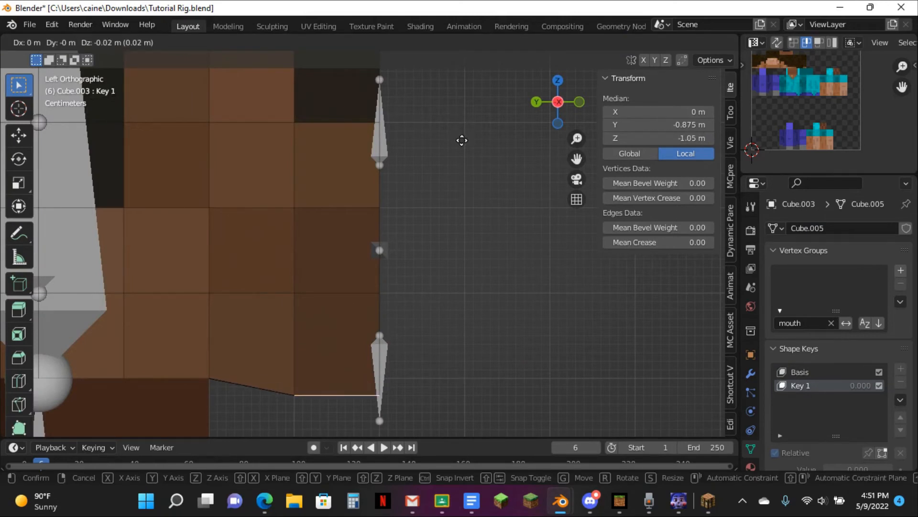
left_click(462, 142)
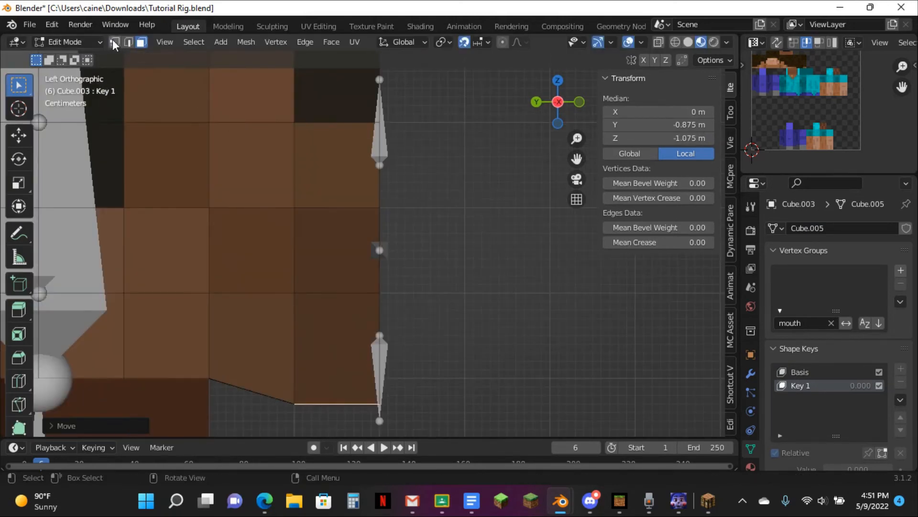
With X-ray vertex selection, select the underside vertices behind the lowered row and move them down about 0.02 m.
left_click(114, 42)
left_click(657, 43)
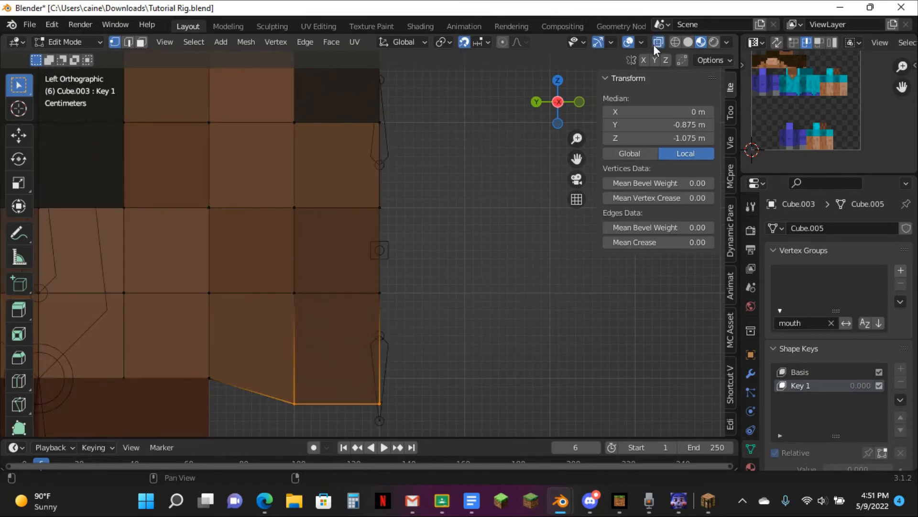
left_click(229, 395)
key("g")
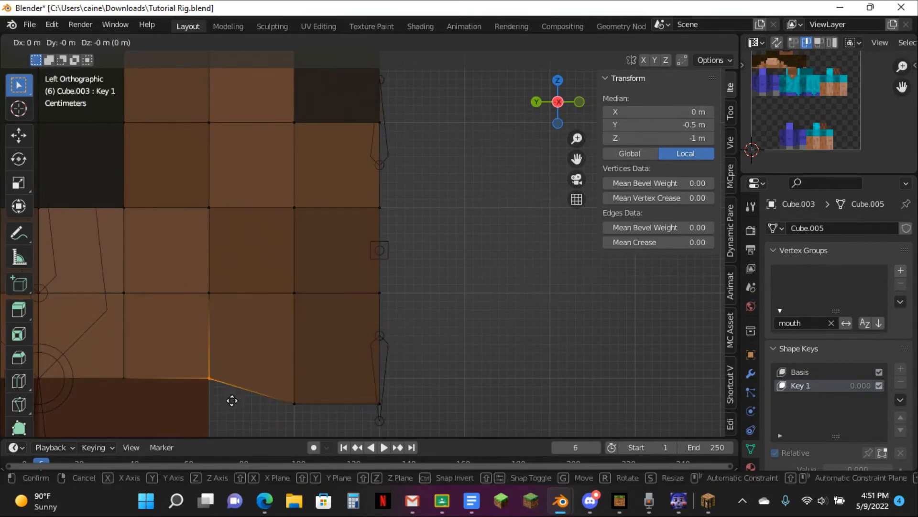
left_click(232, 412)
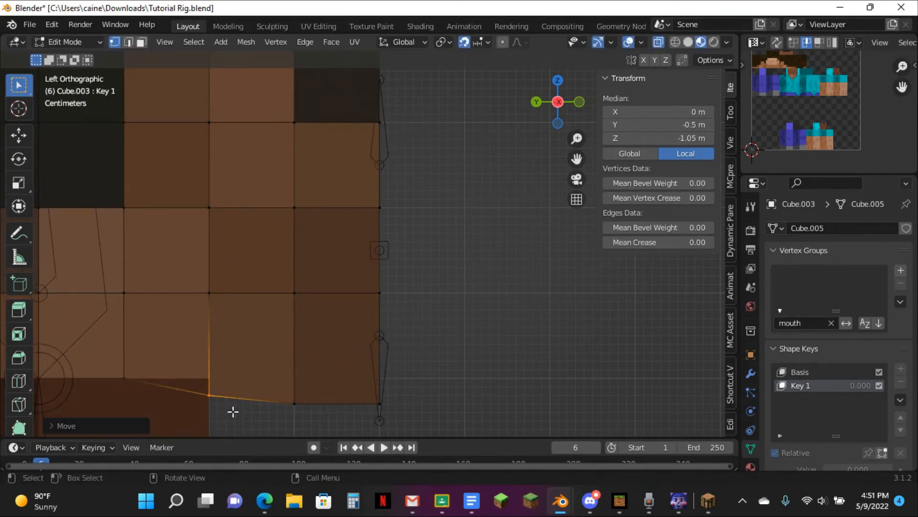
Raise the selected underside vertices about 0.005 m along Z to smooth the slope, and return to Object Mode.
scroll(255, 227, "up", 4)
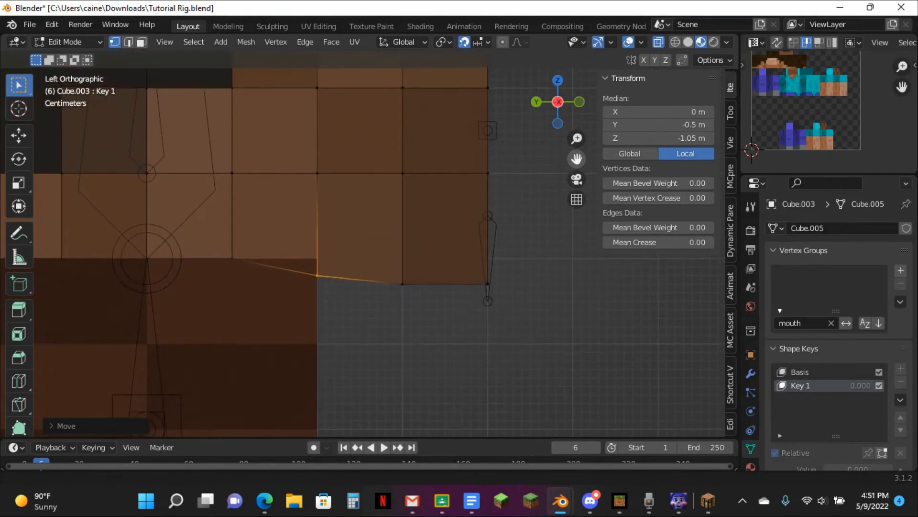
key("g")
right_click(256, 220)
left_click_drag(577, 159, 675, 65)
scroll(301, 223, "up", 1)
scroll(300, 222, "up", 1)
key("g")
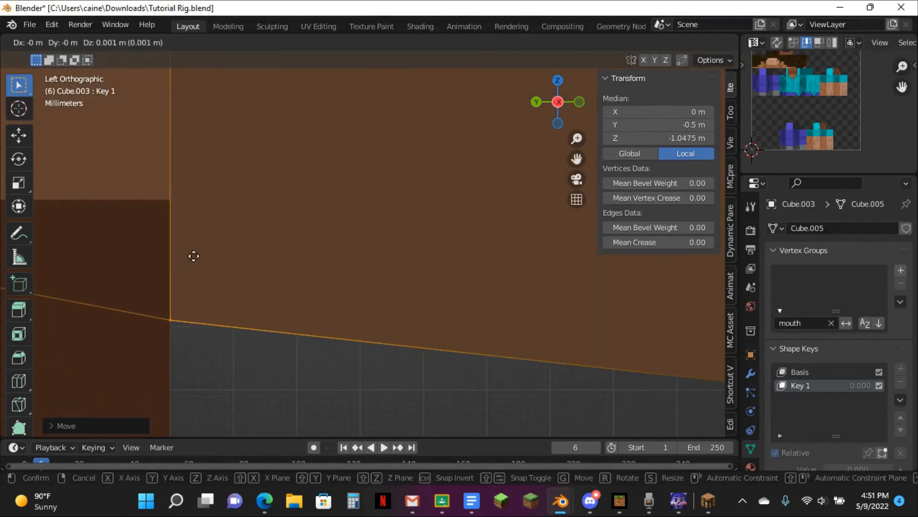
key("z")
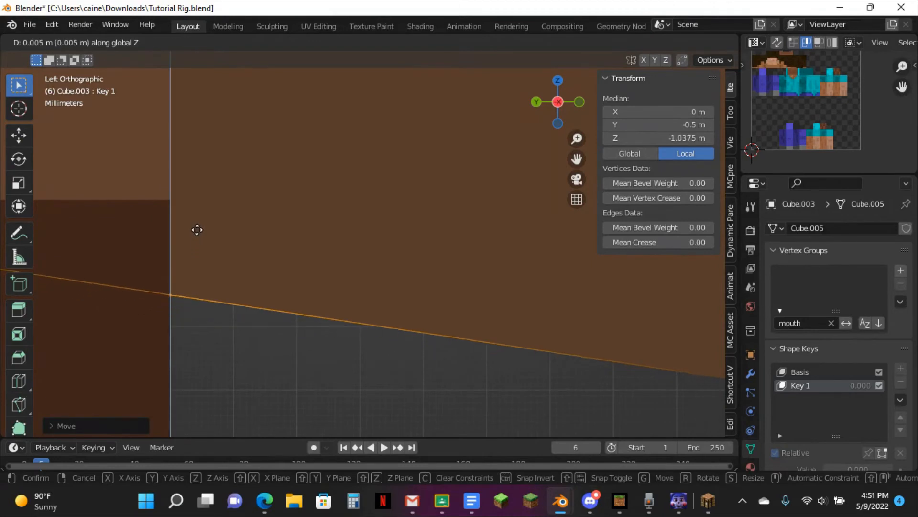
left_click(198, 229)
scroll(244, 228, "down", 7)
key("Tab")
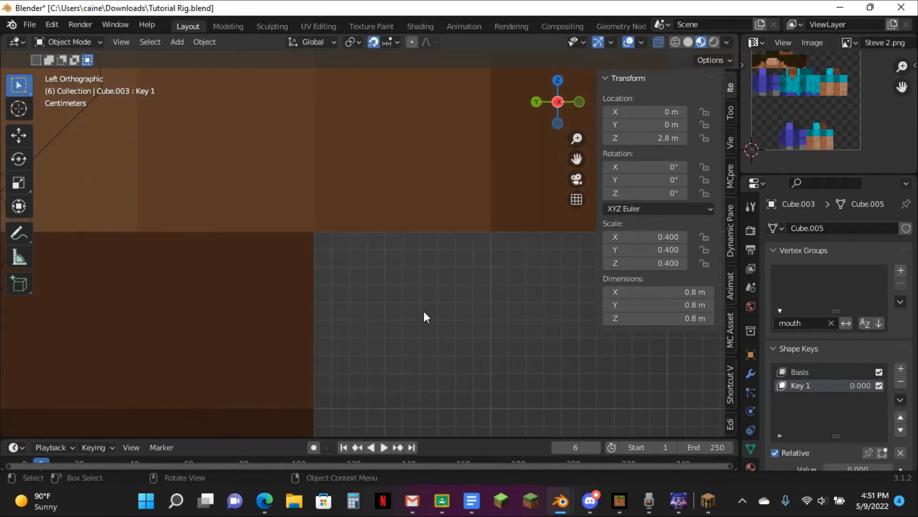
Add a driver to Key 1's value with the expression var and set its variable's object to Armature.
scroll(424, 316, "down", 7)
scroll(838, 379, "down", 1)
scroll(396, 187, "down", 5)
middle_click_drag(597, 239, 540, 244)
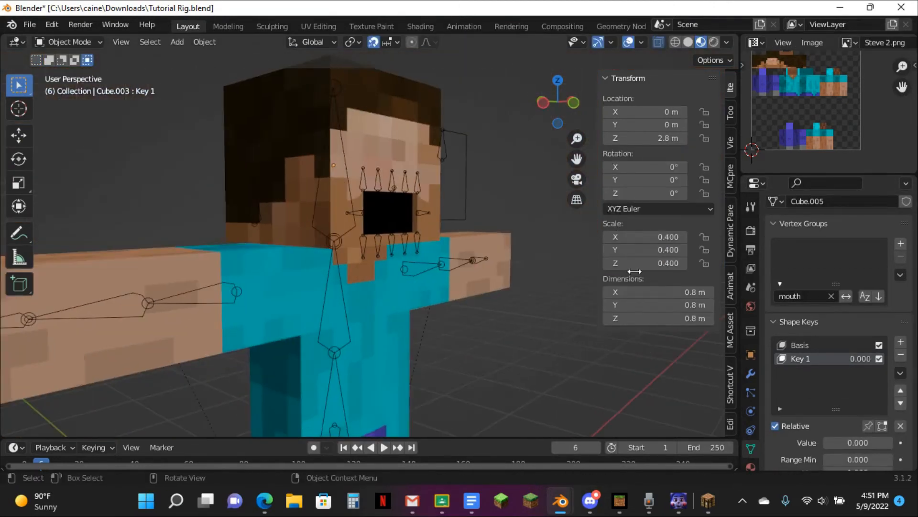
right_click(887, 448)
left_click(799, 312)
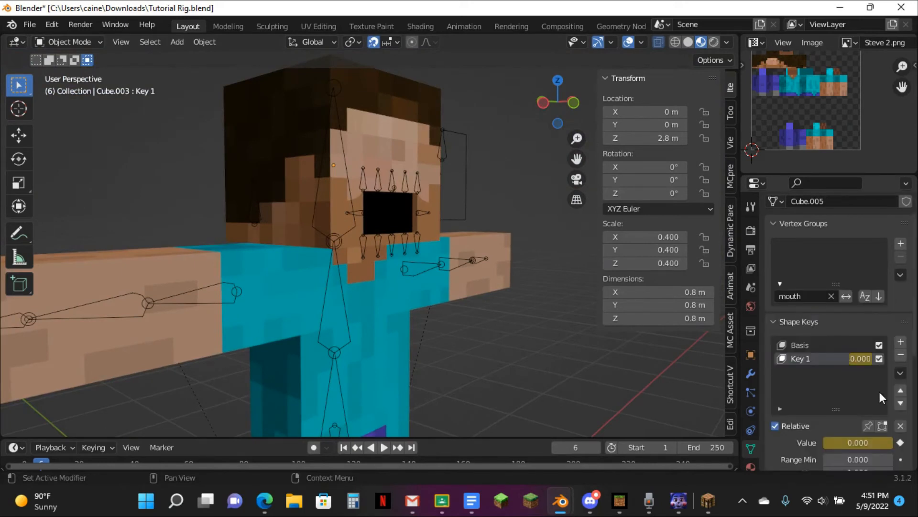
right_click(861, 440)
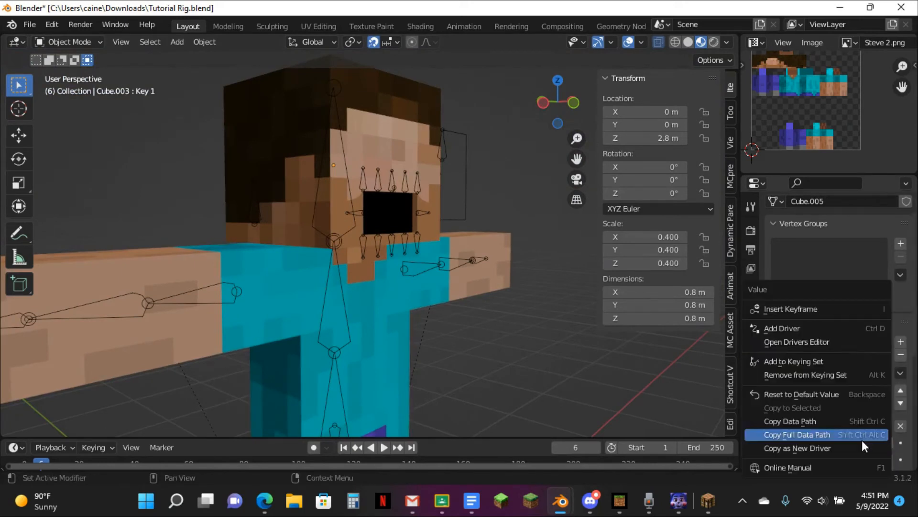
left_click(791, 329)
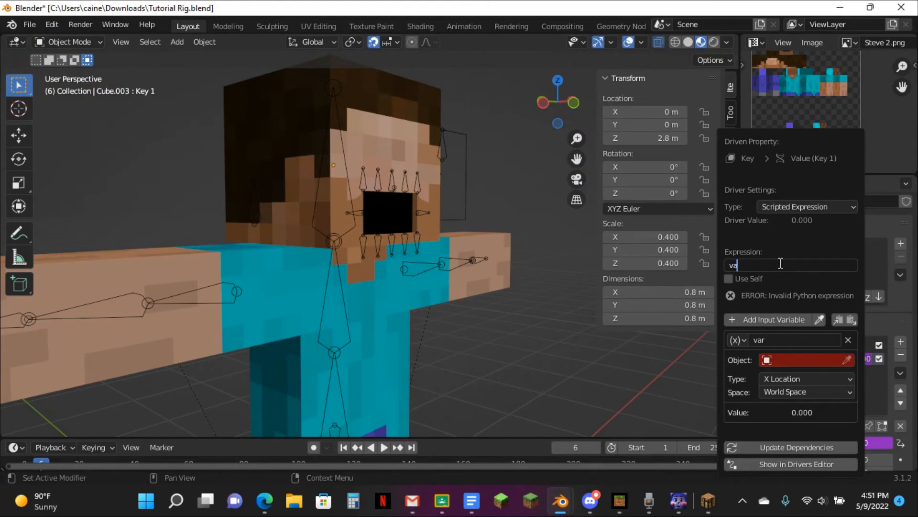
left_click(744, 335)
left_click(774, 378)
left_click(775, 360)
type("a")
left_click(783, 219)
Configure the driver variable to read the Y Location of the Mouth CTRL bone in Local Space.
left_click(786, 377)
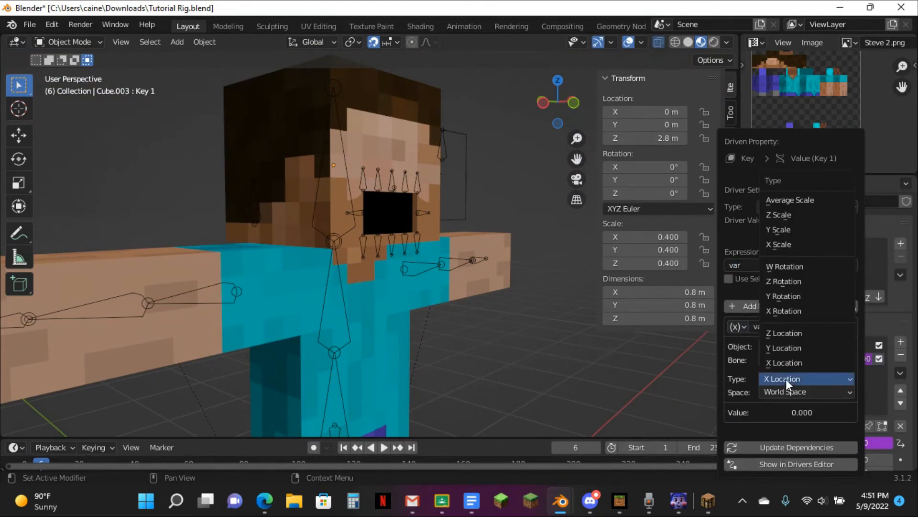
left_click(777, 346)
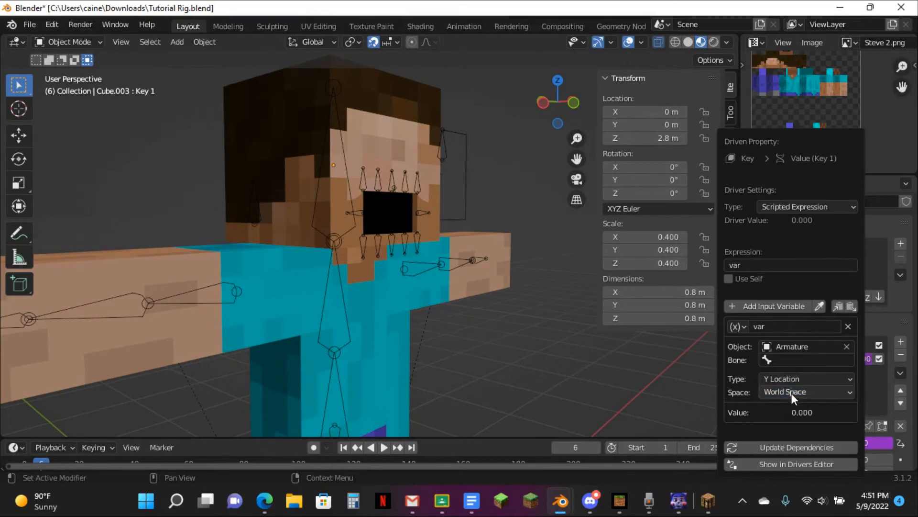
left_click(795, 388)
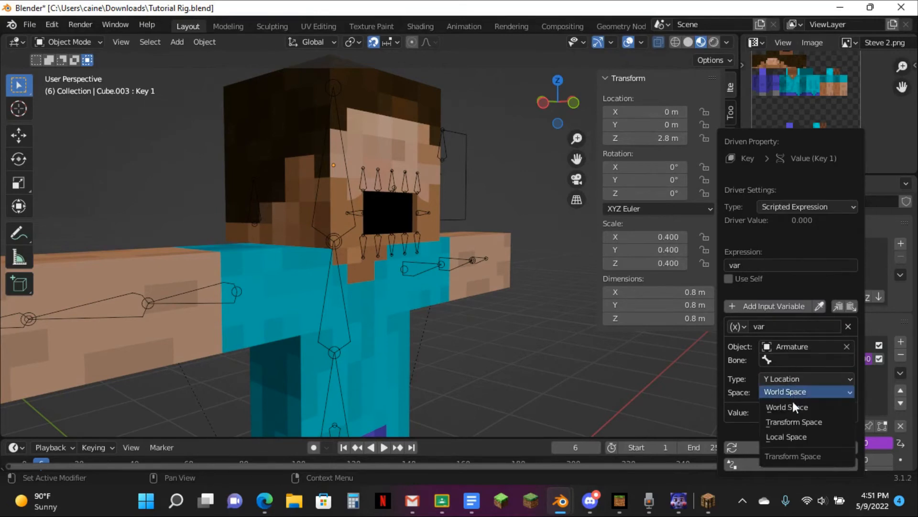
left_click(788, 434)
left_click(786, 359)
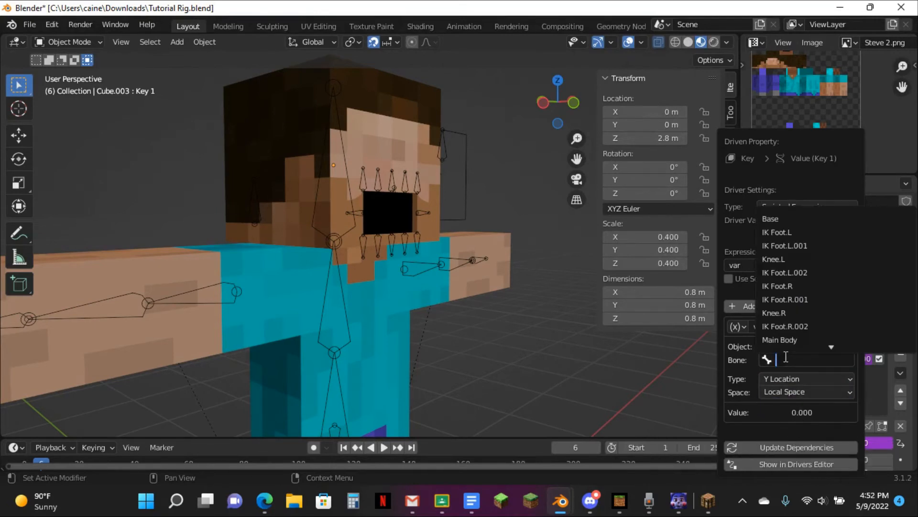
type("mout")
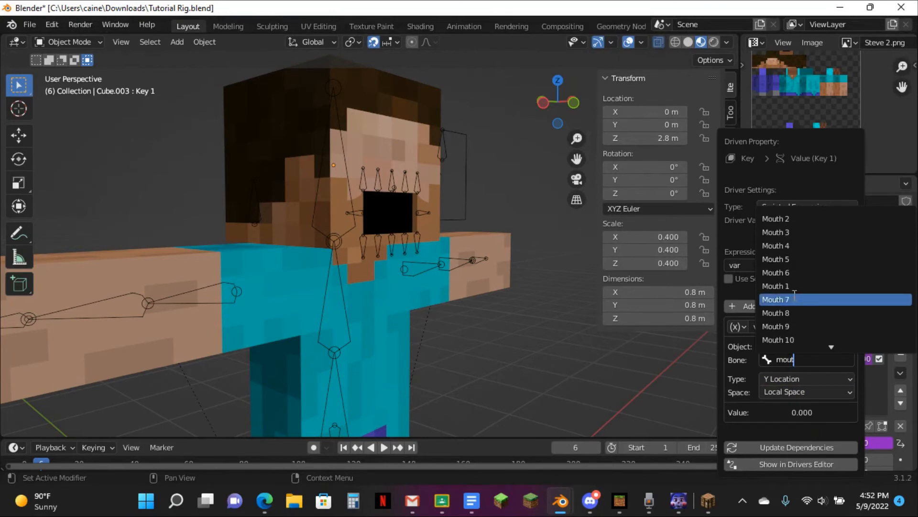
type("h ct")
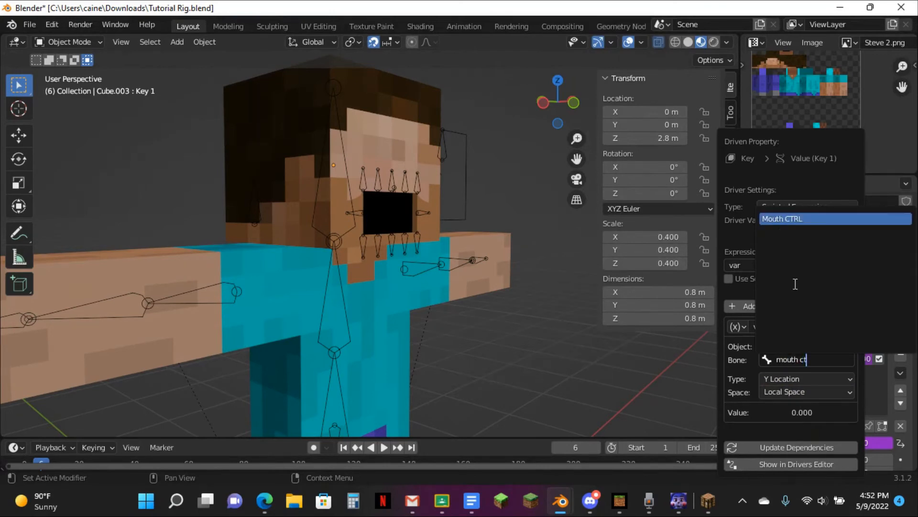
key("Return")
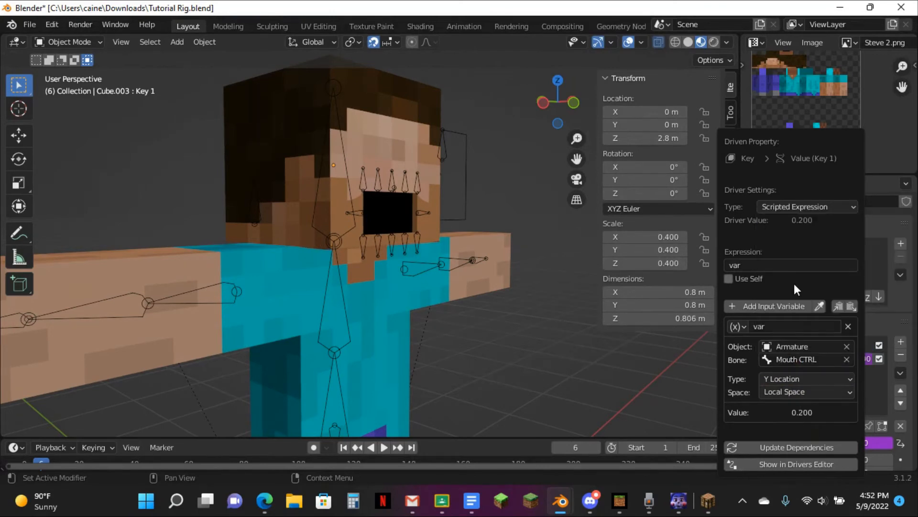
left_click(788, 459)
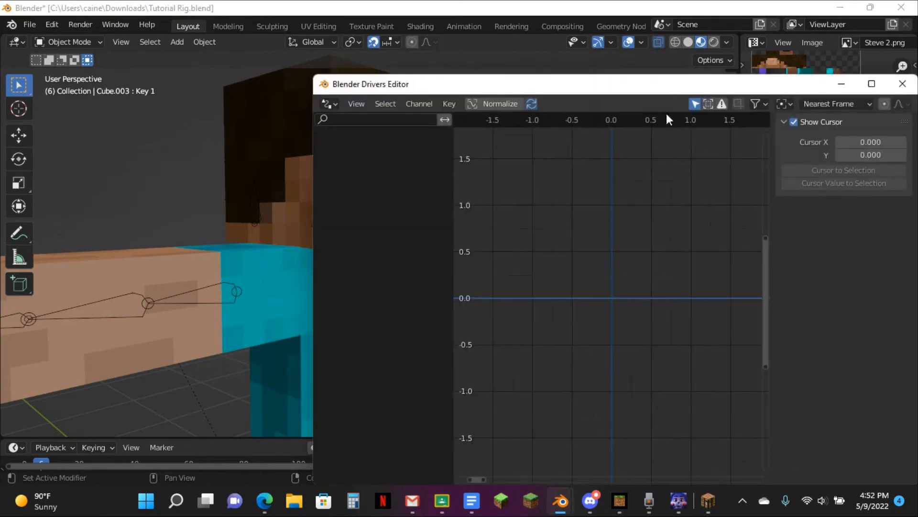
left_click(903, 83)
right_click(855, 438)
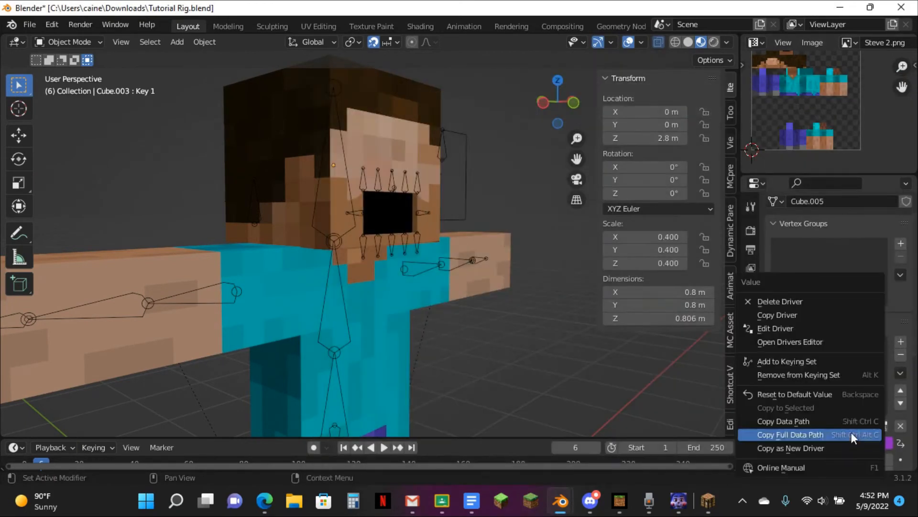
left_click(782, 341)
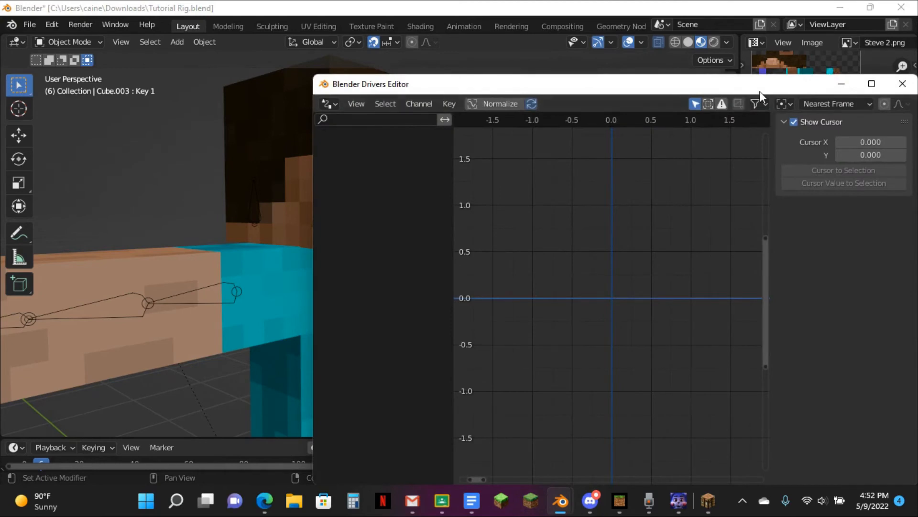
left_click(903, 84)
Select the head mesh and open its Key 1 value channel in the Drivers Editor.
scroll(395, 191, "up", 4)
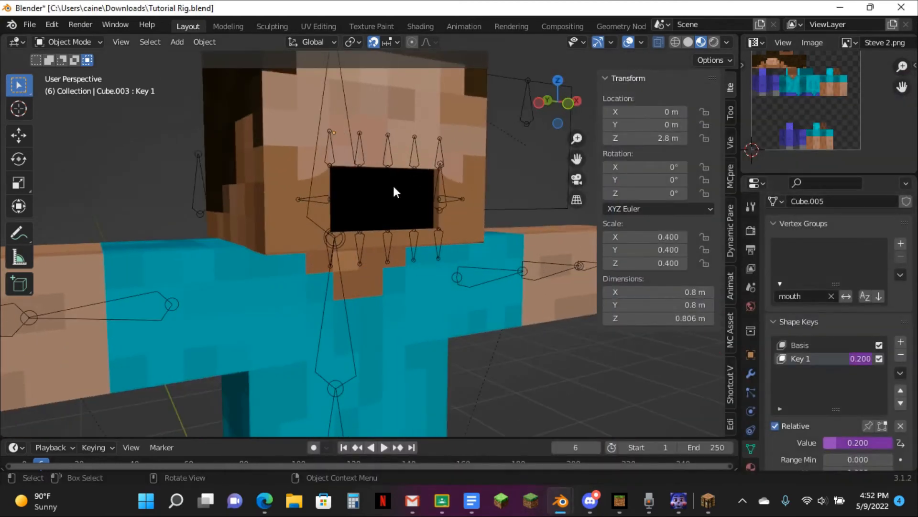
scroll(395, 191, "up", 2)
left_click(185, 205)
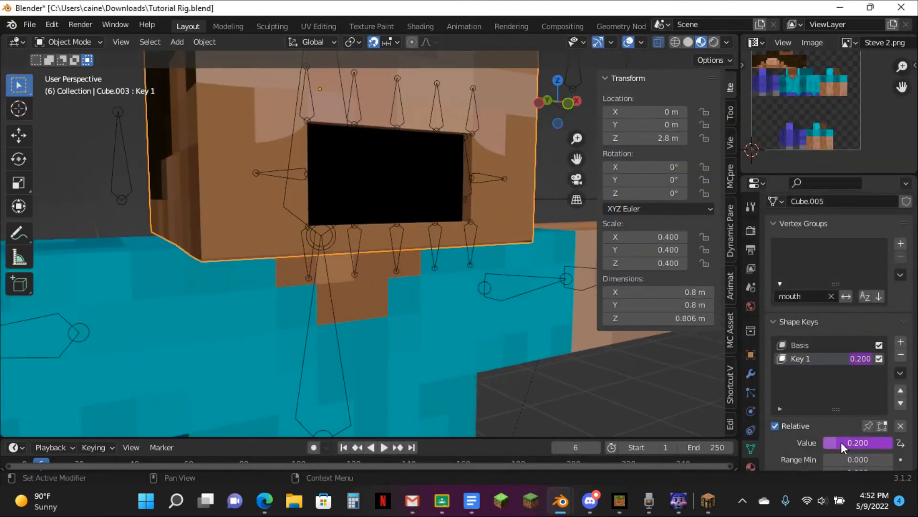
right_click(841, 442)
left_click(771, 341)
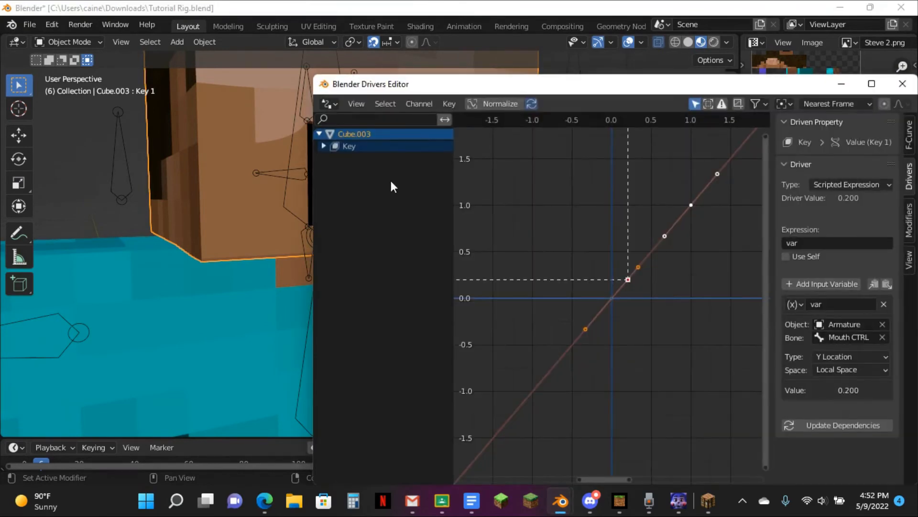
left_click(324, 146)
left_click_drag(496, 88, 361, 70)
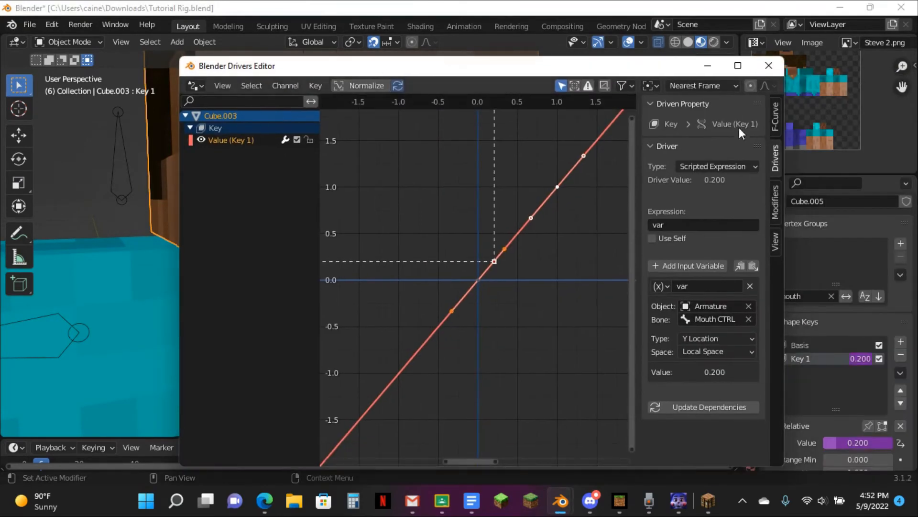
Add a Generator modifier to the Key 1 driver curve, set its x^1 coefficient to 5, and close the editor.
left_click(777, 201)
left_click(687, 106)
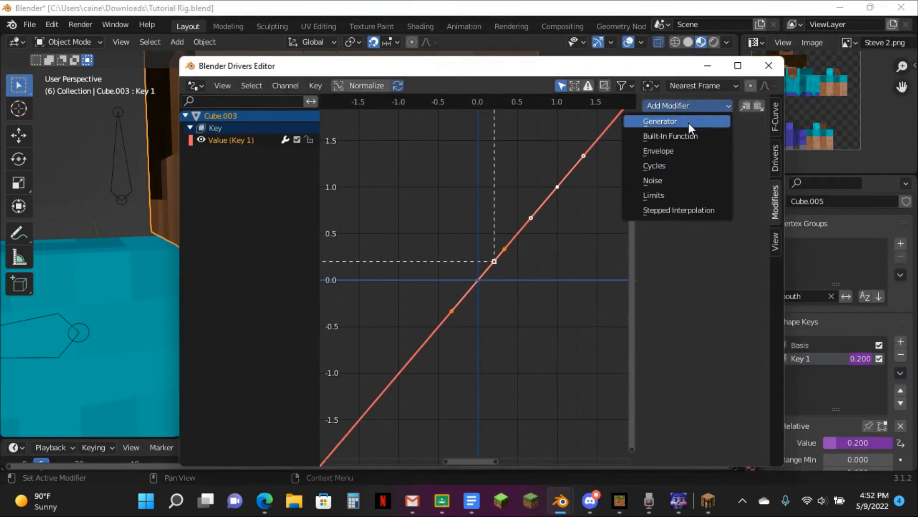
left_click(687, 123)
left_click(736, 212)
type("5")
key("Return")
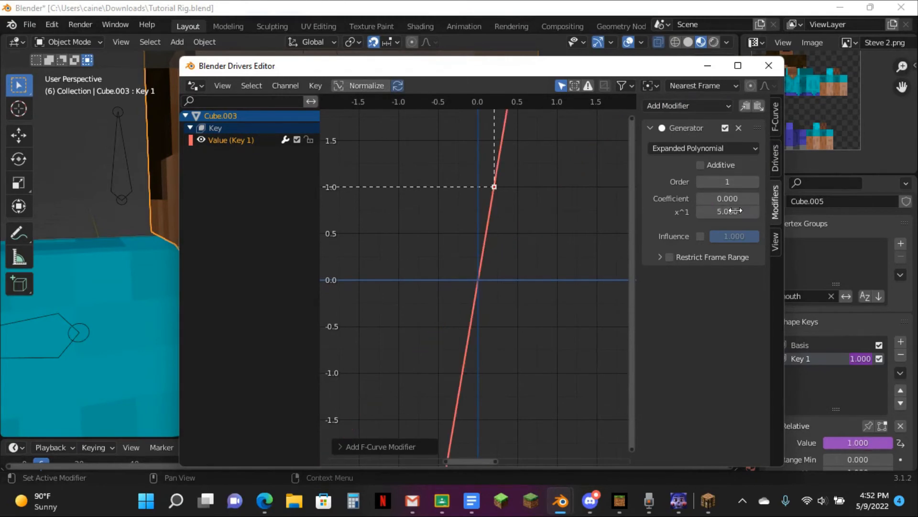
left_click(776, 160)
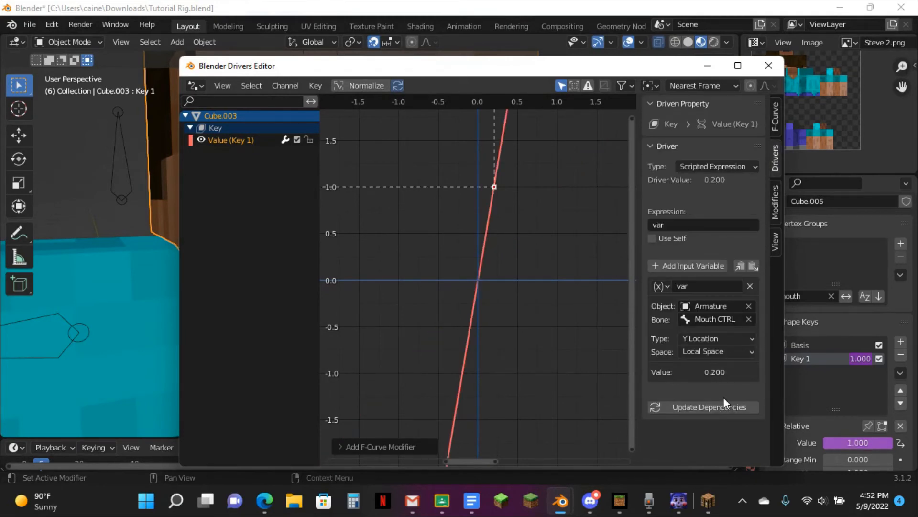
left_click(773, 59)
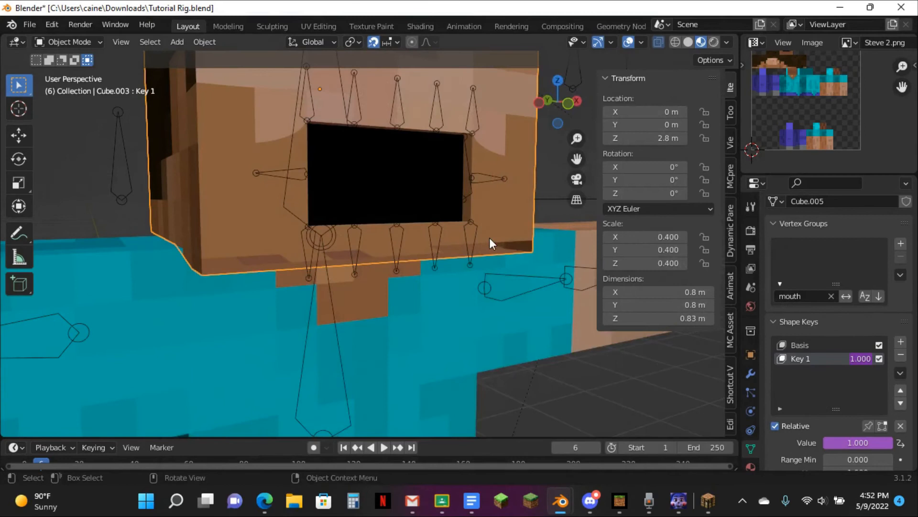
Switch the armature to Pose Mode in a side view, with the Mouth CTRL bone back at its rest location.
middle_click_drag(489, 237, 456, 190)
scroll(461, 199, "up", 4)
scroll(478, 189, "down", 7)
scroll(507, 178, "down", 1)
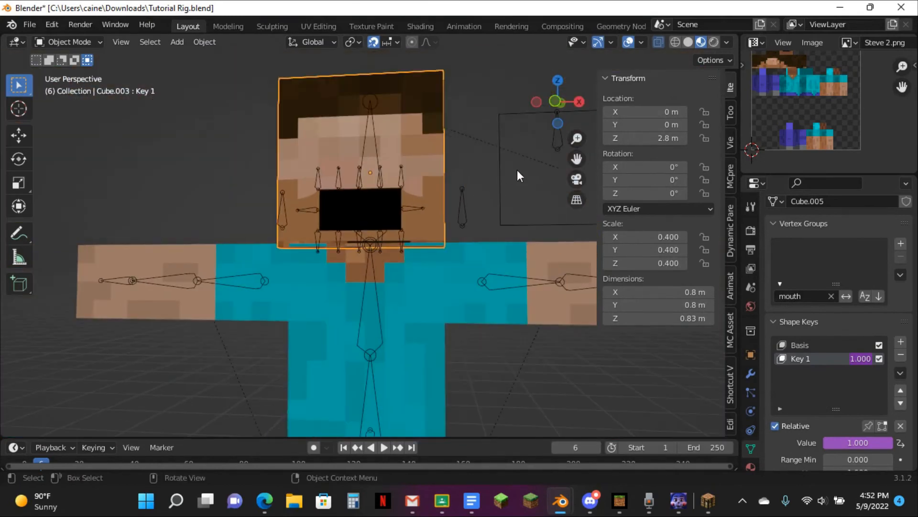
left_click(516, 173)
key("ctrl+Tab")
left_click(534, 99)
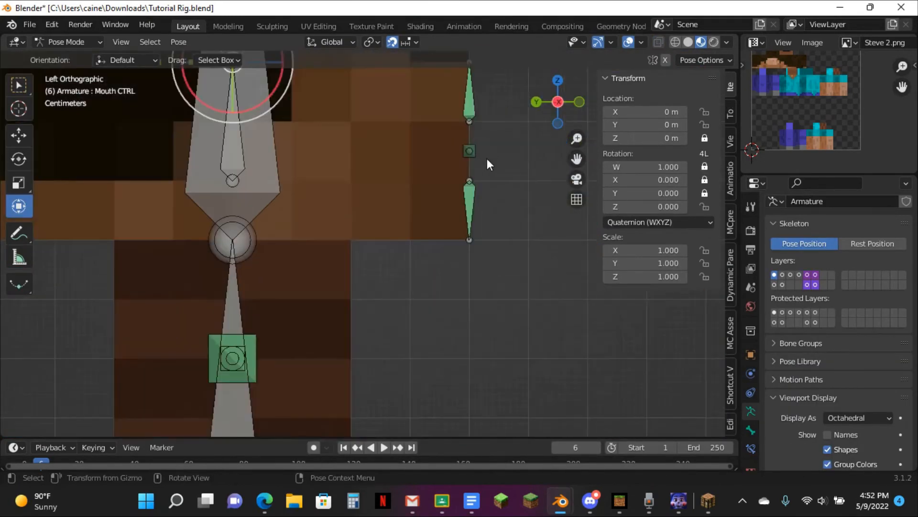
Move the Mouth CTRL bone vertically to test the driven underside, and leave the mouth open.
scroll(487, 159, "up", 2)
key("g")
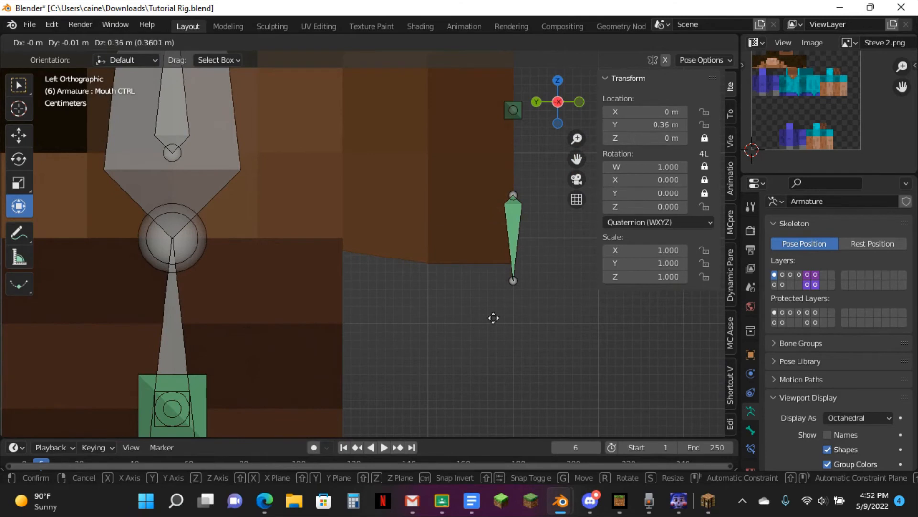
key("Escape")
key("g")
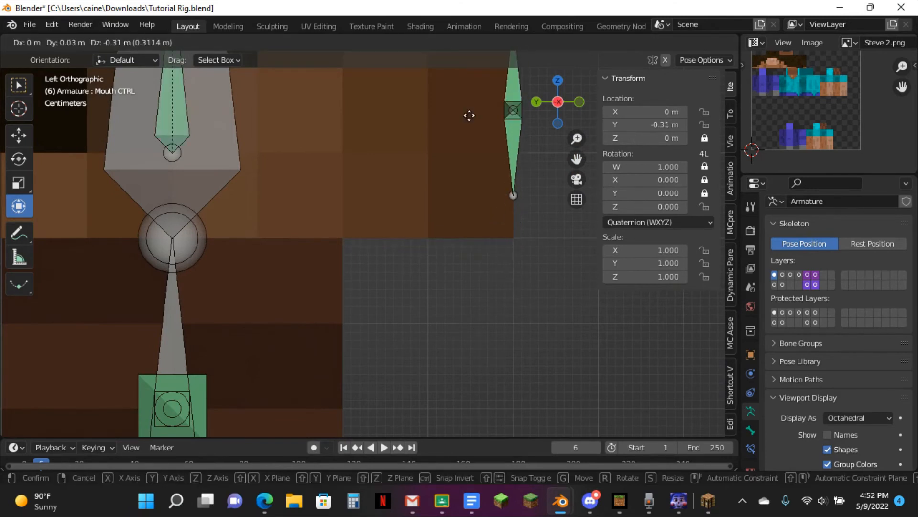
left_click(466, 114)
Open the head mesh in Edit Mode with face selection and X-ray off, viewing the lowered underside from the front.
middle_click_drag(495, 125, 429, 153)
key("ctrl+Tab")
left_click(377, 225)
middle_click_drag(376, 226, 378, 242)
key("Tab")
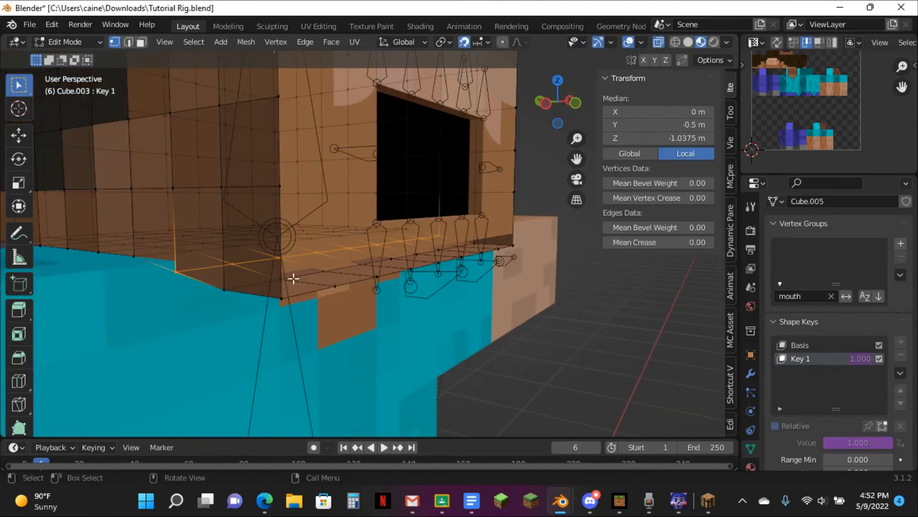
left_click(141, 42)
middle_click_drag(252, 157, 313, 256)
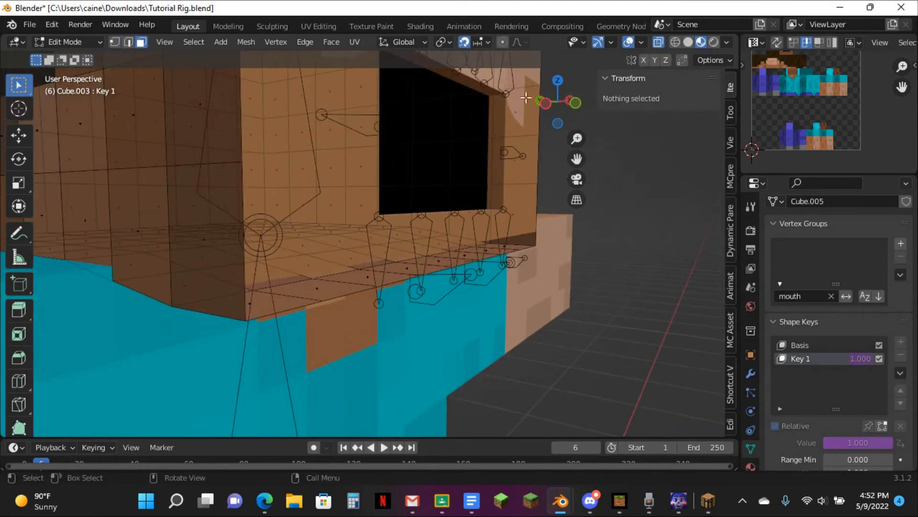
left_click(657, 43)
Select the row of underside faces along the front edge of the lowered head.
left_click(298, 294)
left_click(361, 273)
left_click(369, 278)
left_click(445, 259)
left_click(486, 253, "shift")
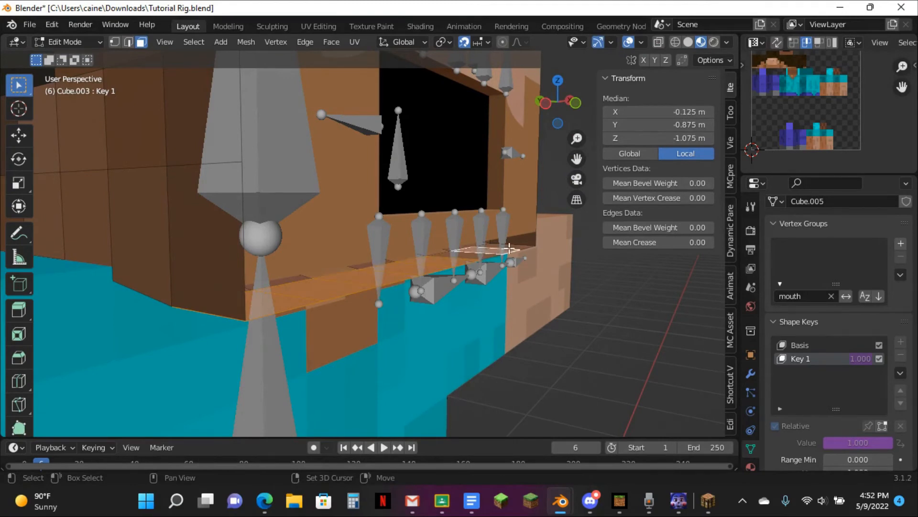
left_click(516, 244, "shift")
key("ctrl+z")
left_click(474, 260, "shift")
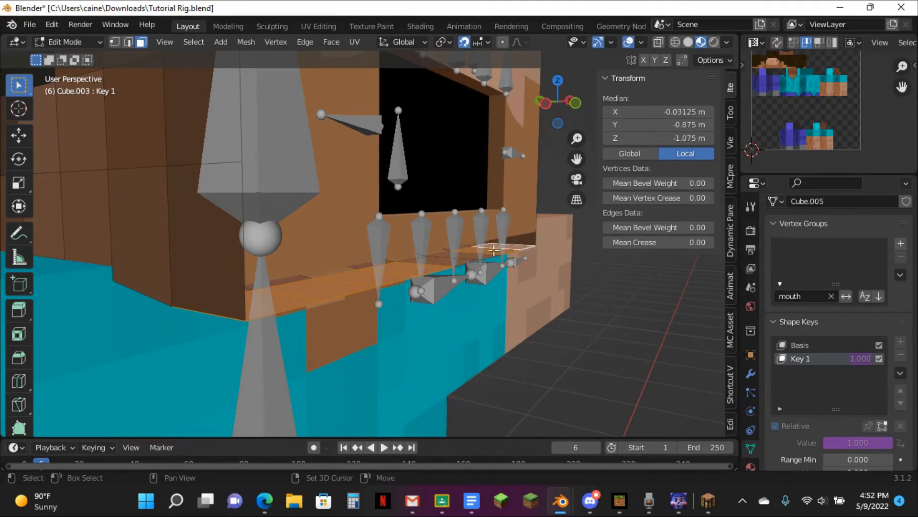
left_click(467, 258)
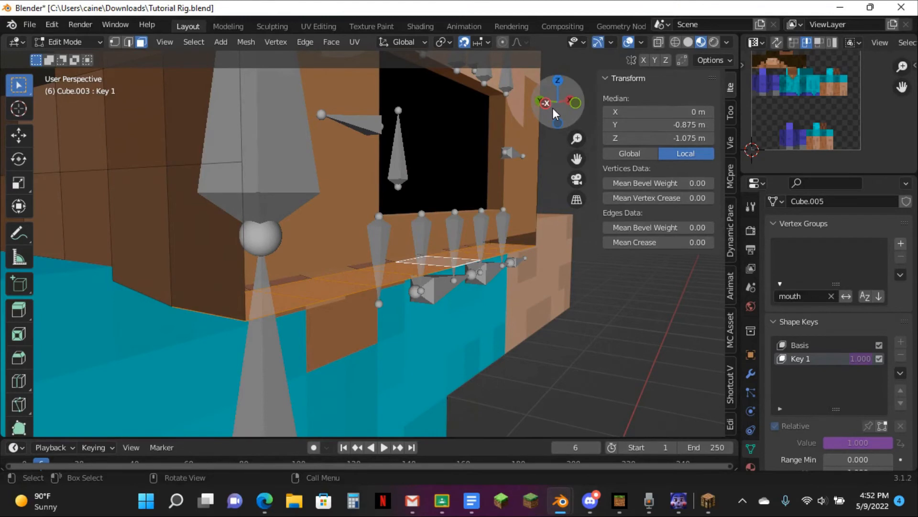
Try extruding the selected underside faces upward to Z -1 m in a wireframe side view.
left_click(545, 103)
key("shift+z")
scroll(536, 157, "up", 3)
key("e")
left_click(524, 185)
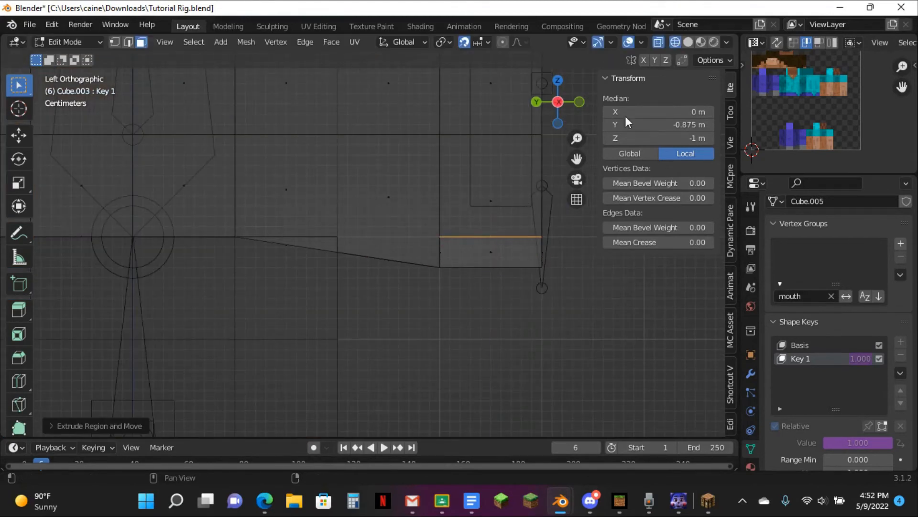
key("shift+z")
mouse_move(526, 191)
middle_mouse_down()
mouse_move(403, 336)
mouse_move(339, 317)
mouse_move(334, 305)
middle_mouse_up()
Open the face mesh in Edit Mode and examine where its lowest row of faces maps on the skin texture.
key("Tab")
left_click(215, 207)
key("Tab")
left_click(191, 220)
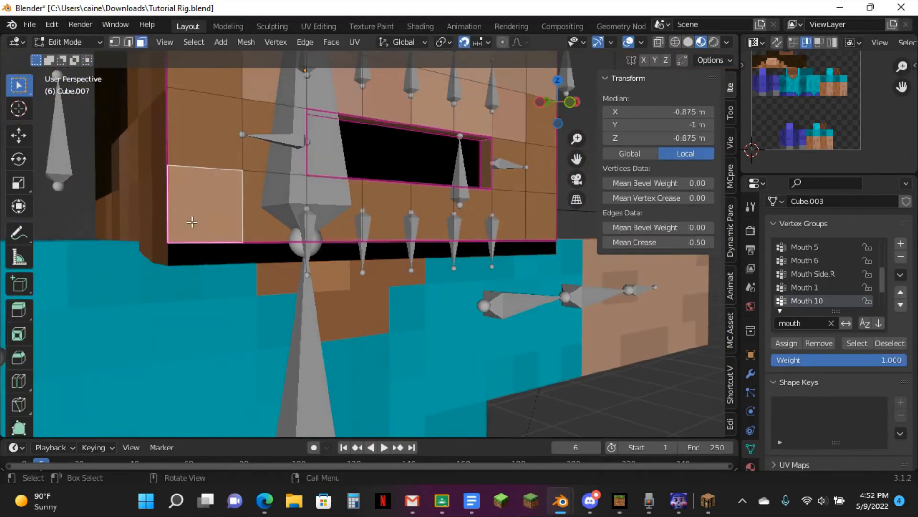
scroll(813, 105, "up", 4)
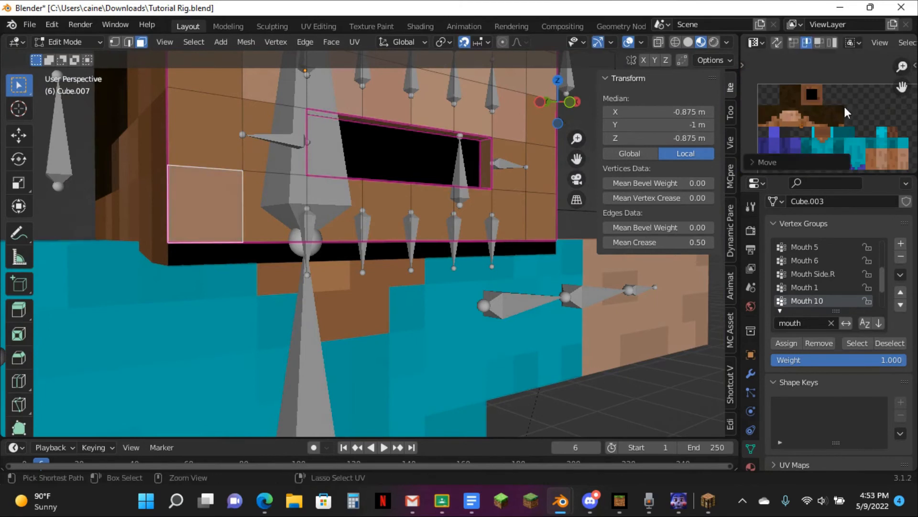
left_click(750, 375)
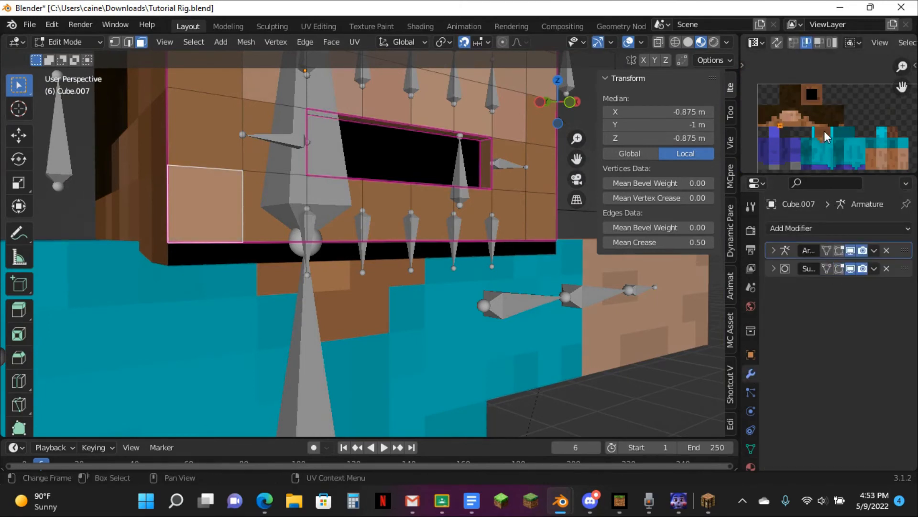
scroll(827, 116, "up", 2)
middle_click_drag(828, 118, 912, 86)
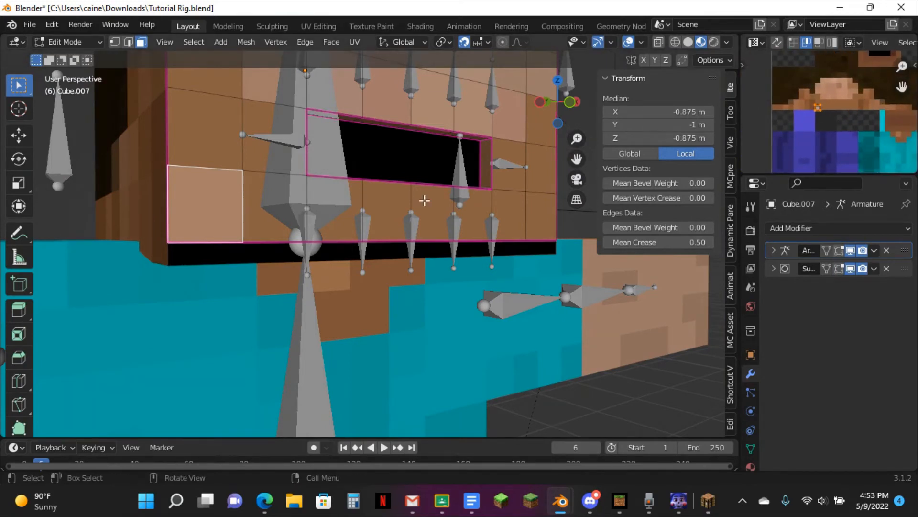
left_click(276, 215)
left_click(329, 206)
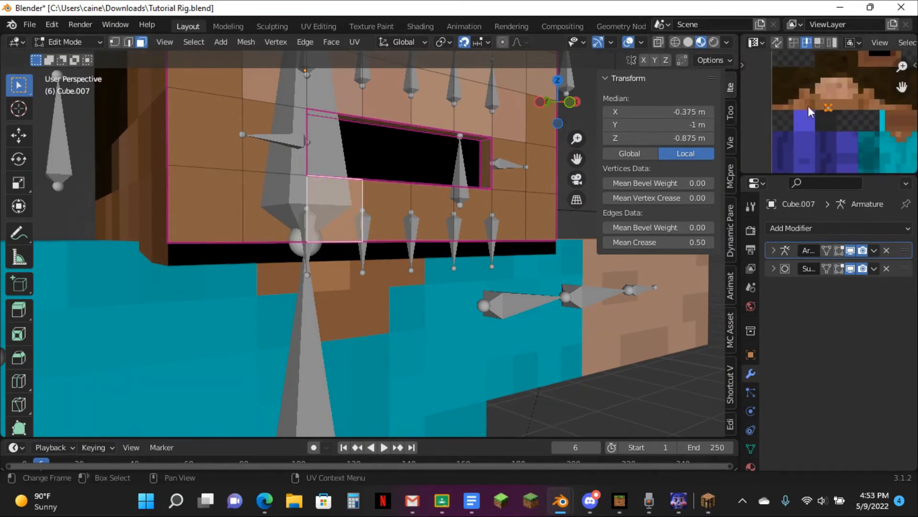
scroll(809, 112, "up", 3)
left_click(244, 202)
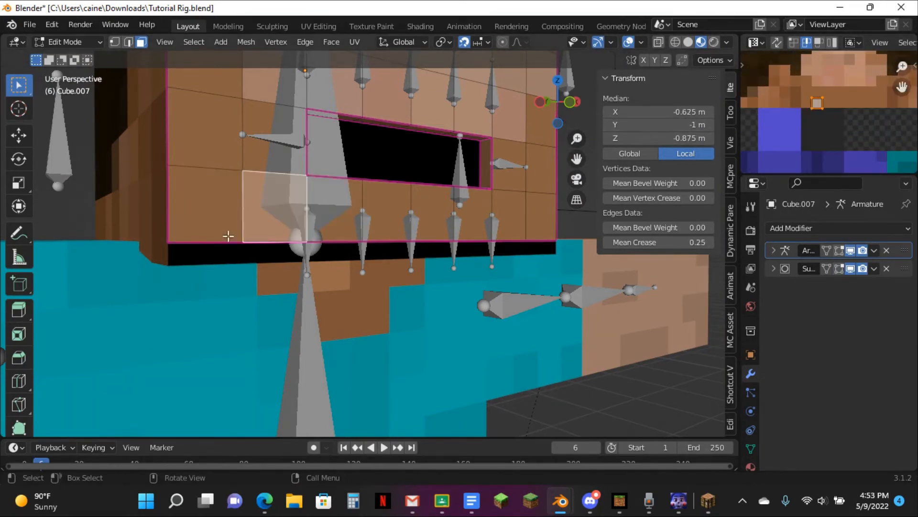
Edit the head mesh again and select the front faces of the extruded strip below the face.
key("Tab")
left_click(214, 259)
key("Tab")
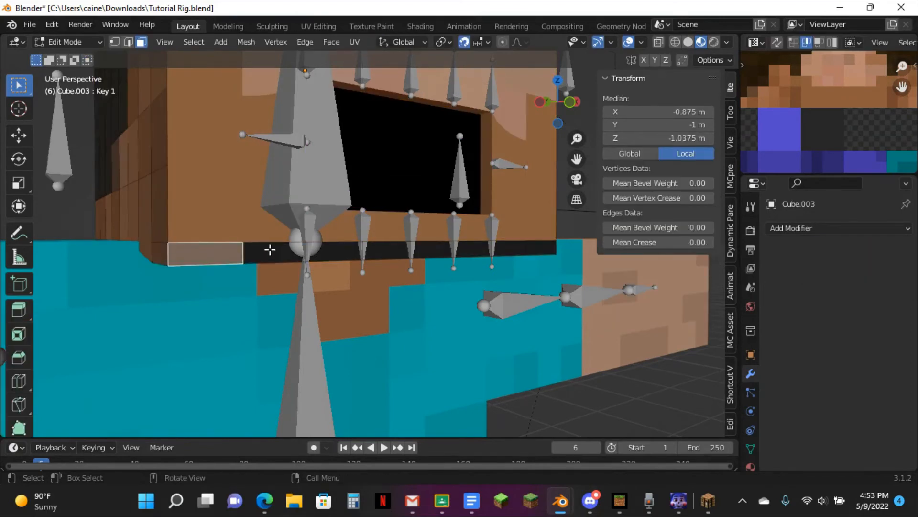
left_click(270, 250, "shift")
left_click(335, 251, "shift")
left_click(385, 252, "shift")
left_click(431, 251, "shift")
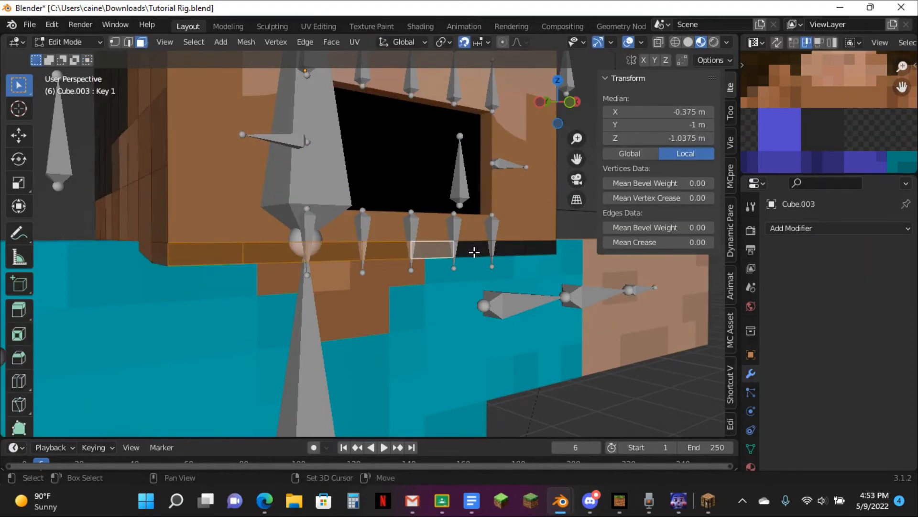
left_click(473, 252, "shift")
left_click(508, 248, "shift")
Undo the strip selections, the mesh switches and the extrusion of the underside faces.
key("ctrl+z")
key("ctrl+z")
key("ctrl+z")
key("ctrl+z")
key("ctrl+z")
key("ctrl+z")
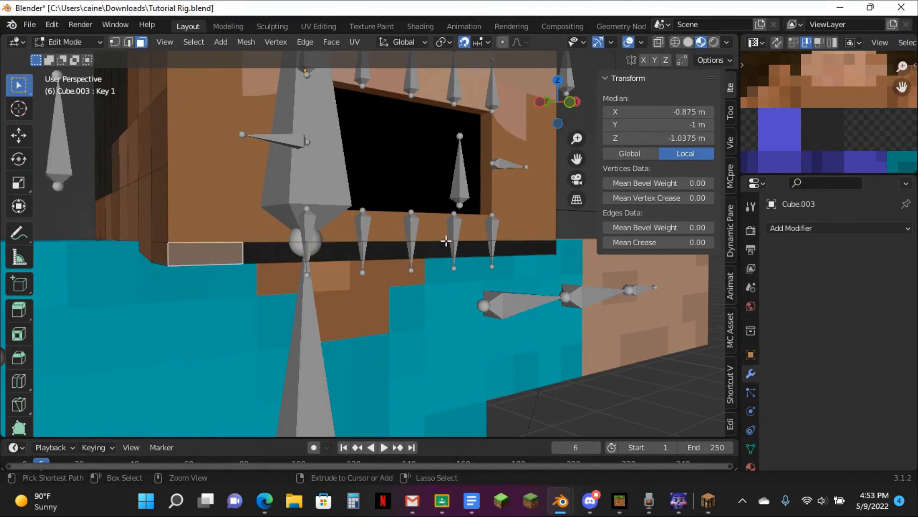
key("ctrl+z")
key("ctrl+z")
key("ctrl+z")
key("ctrl+z")
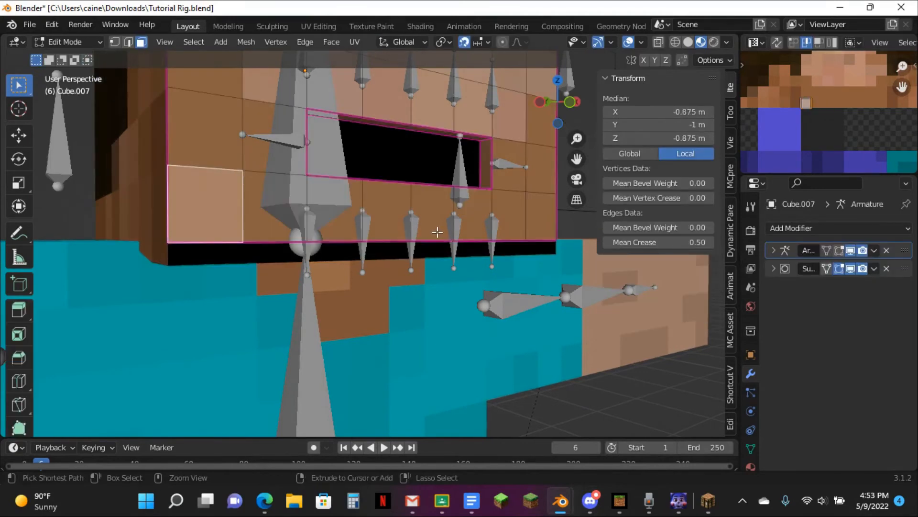
key("ctrl+z")
key("ctrl+z")
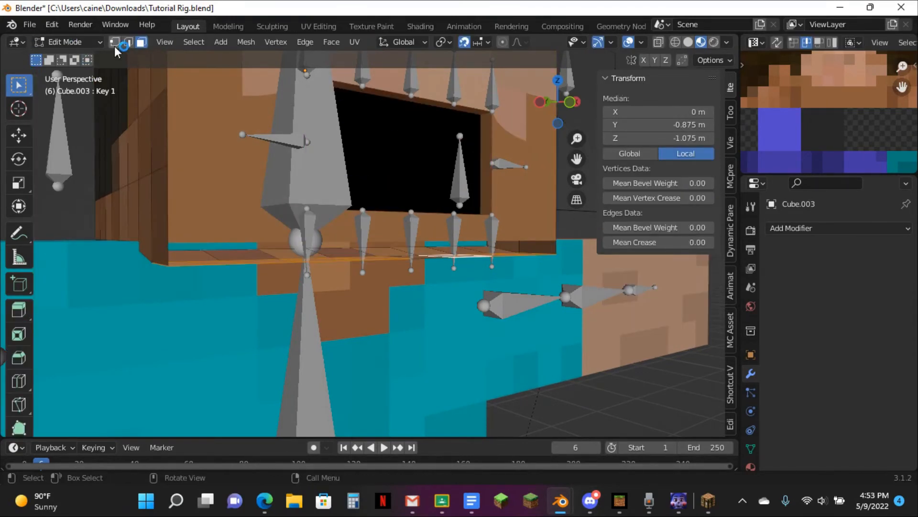
Use edge selection to select all the edges along the front of the head's lowered underside.
left_click(128, 43)
left_click(213, 263, "alt")
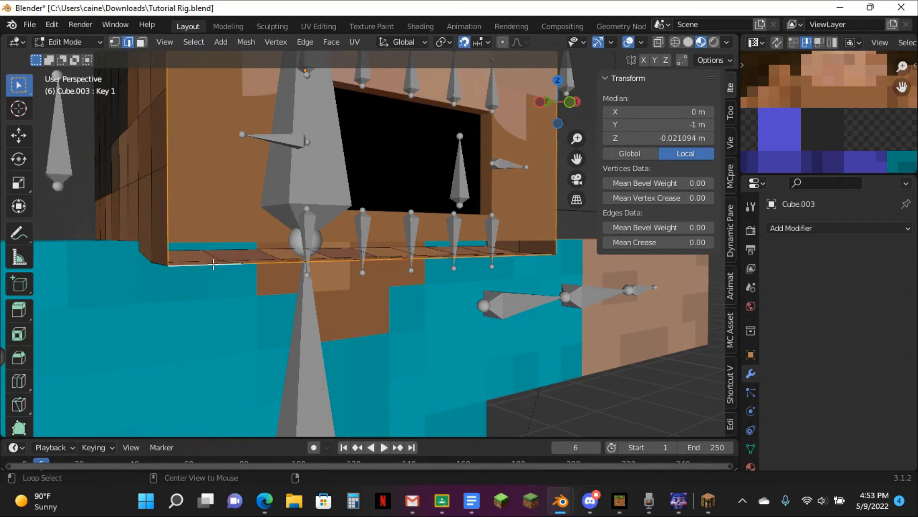
left_click(216, 267)
middle_click_drag(216, 266, 242, 280)
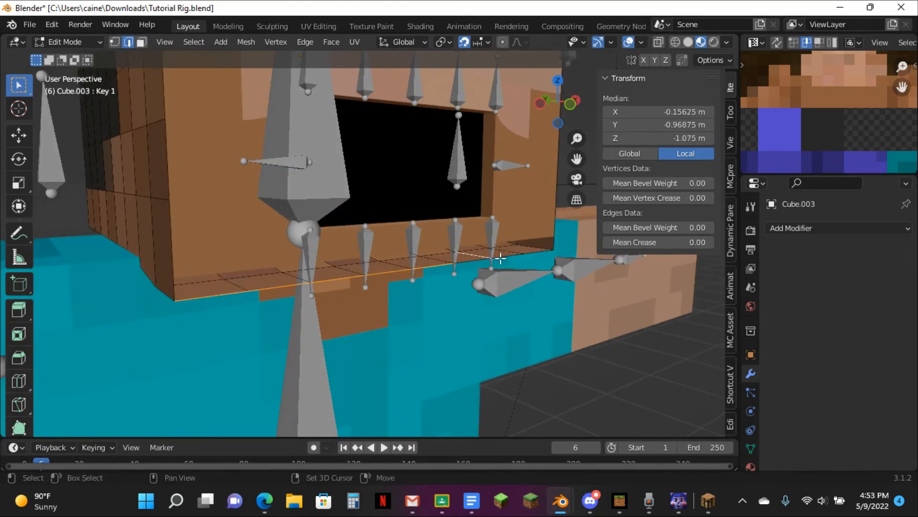
left_click(467, 264, "shift")
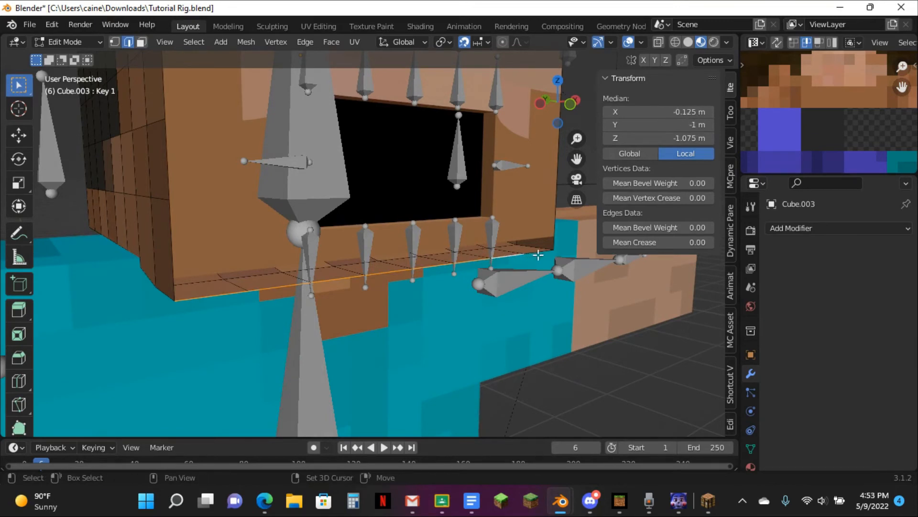
Extrude the front bottom edges straight up to Z -0.975 m in a wireframe side view.
left_click(541, 102)
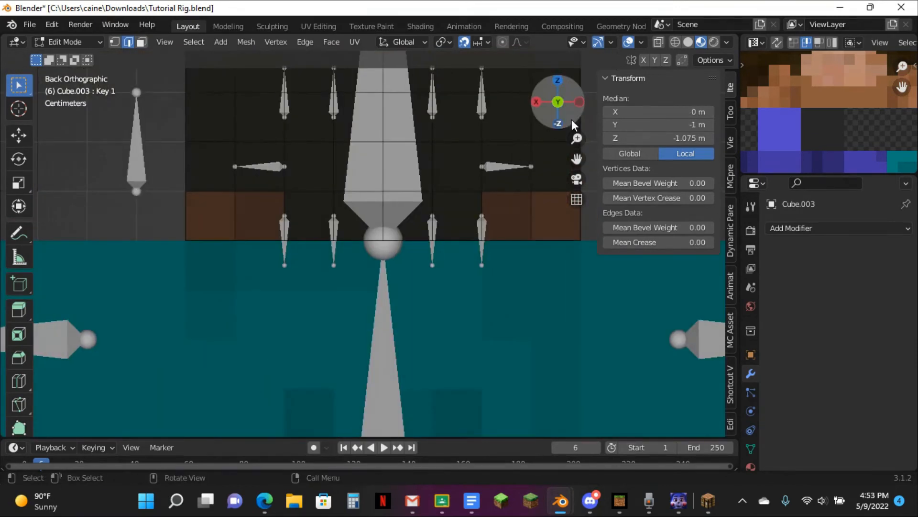
left_click(577, 108)
left_click(676, 41)
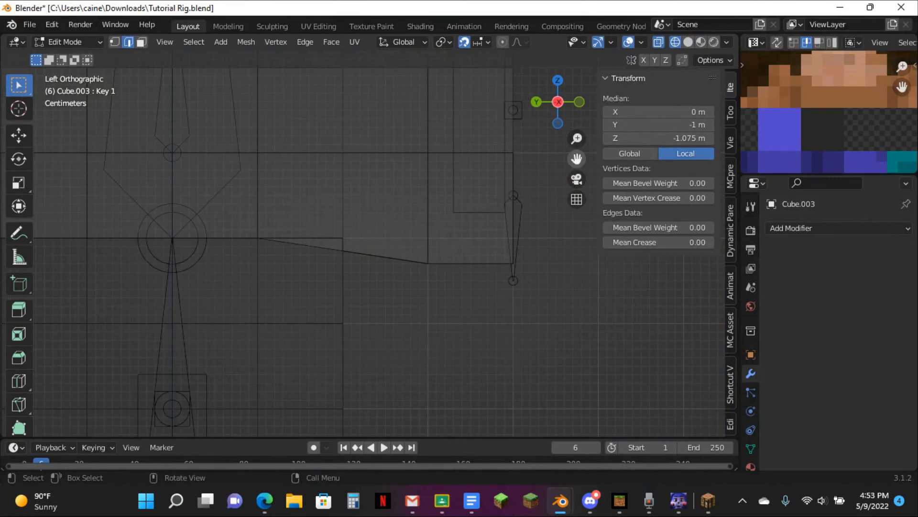
scroll(473, 203, "up", 4)
key("g")
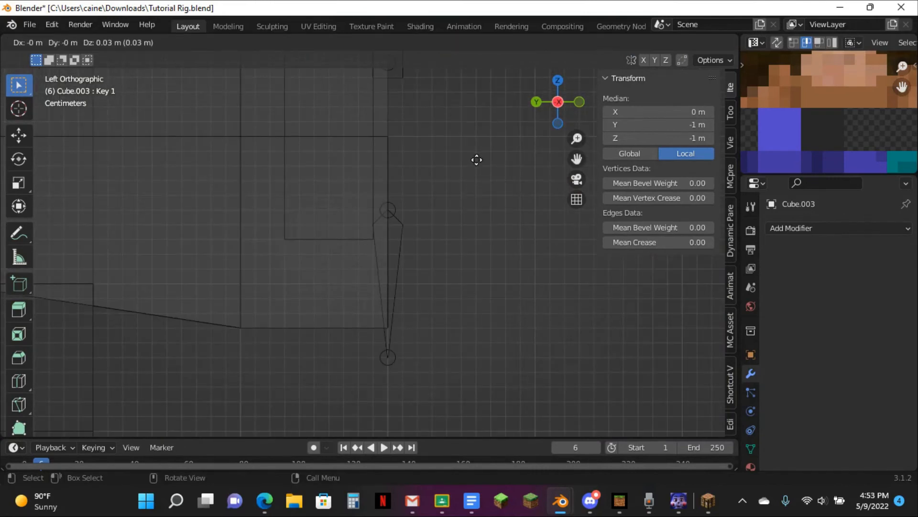
left_click(477, 149)
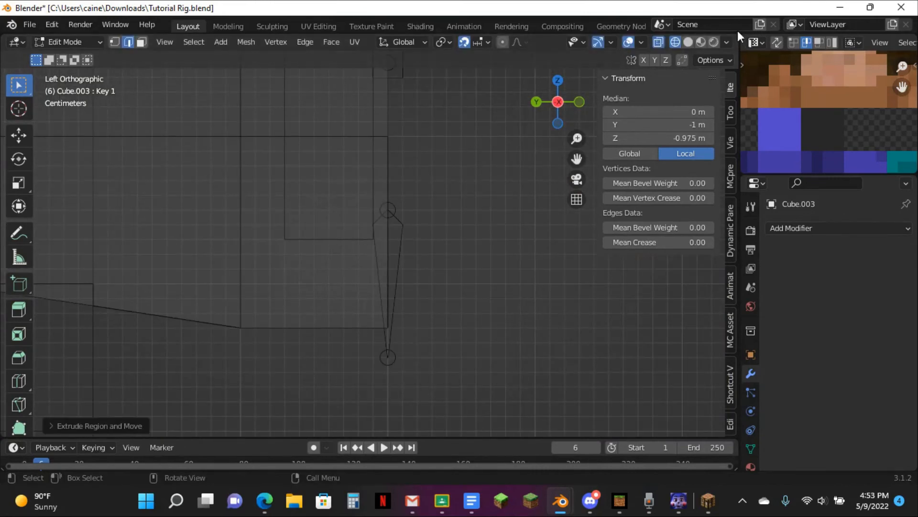
Restore material shading, adjust the extruded edges' height to meet the bottom of the face, and return to Object Mode.
left_click(701, 42)
left_click(580, 102)
scroll(468, 137, "down", 3)
key("g")
left_click(437, 182)
key("Tab")
middle_click_drag(314, 209, 335, 210)
Reopen the head mesh in Edit Mode and select all eight faces of the new strip below the face.
key("Tab")
left_click(131, 256)
left_click(141, 42)
left_click(125, 273)
left_click(196, 270, "shift")
left_click(290, 271, "shift")
left_click(325, 269, "shift")
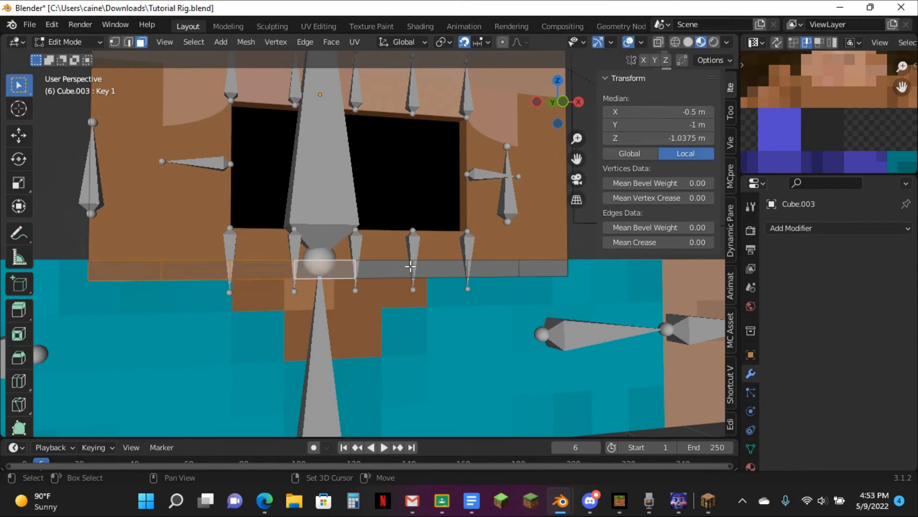
left_click(385, 268, "shift")
left_click(440, 267, "shift")
left_click(493, 267, "shift")
left_click(543, 268, "shift")
Move the strip's UVs onto the brown skin pixels at the bottom of the face texture.
scroll(900, 108, "down", 9)
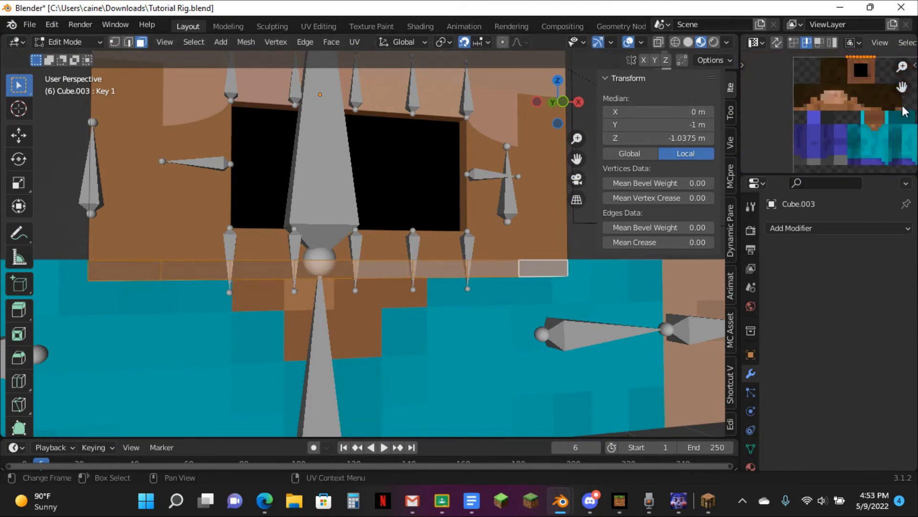
scroll(880, 95, "up", 6)
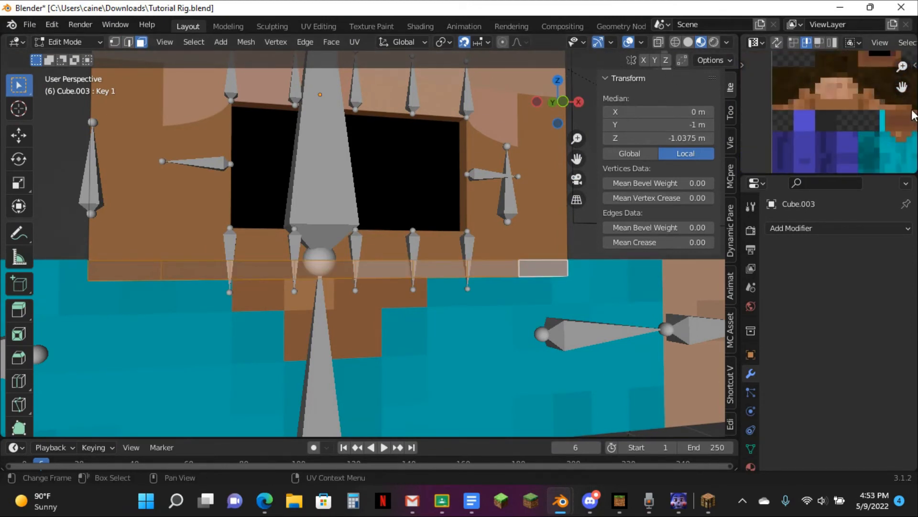
key("g")
left_click(869, 61)
scroll(861, 120, "up", 8)
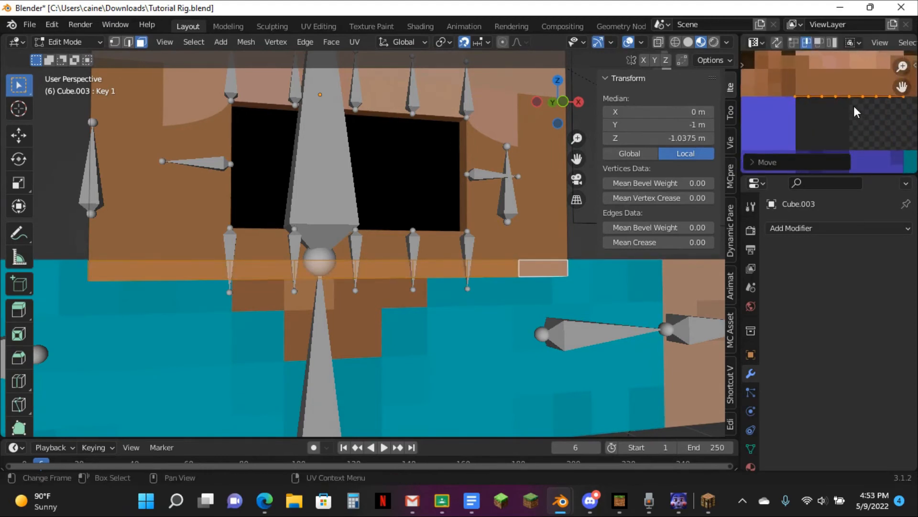
scroll(849, 129, "up", 1)
key("g")
right_click(847, 121)
scroll(847, 119, "up", 2)
key("g")
left_click(845, 97)
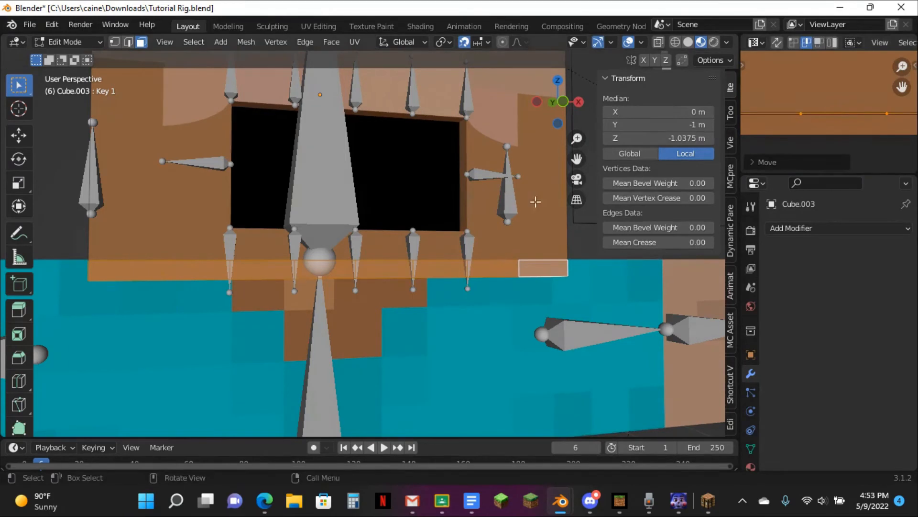
Leave mesh editing, put the armature in Pose Mode, and clear the Mouth CTRL bone's location.
key("Tab")
middle_click_drag(421, 225, 461, 230)
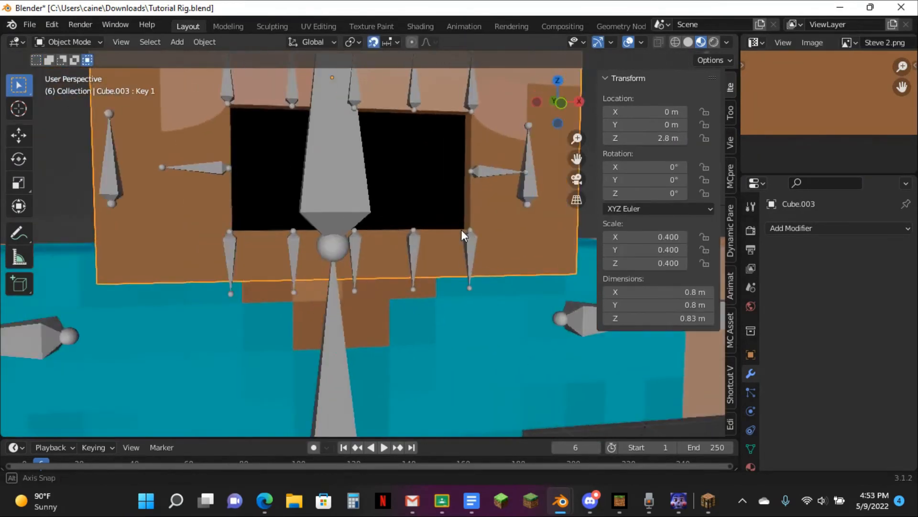
scroll(461, 230, "down", 6)
left_click(518, 154)
key("ctrl+Tab")
key("alt+g")
scroll(448, 163, "up", 4)
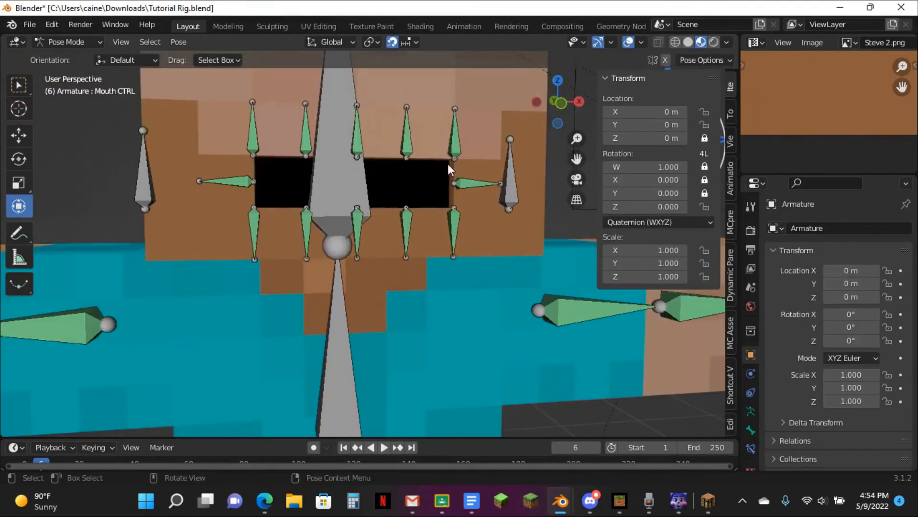
Try moving the Mouth CTRL bone freely to test how the mouth deforms, cancelling each move.
middle_click_drag(448, 164, 490, 139)
key("g")
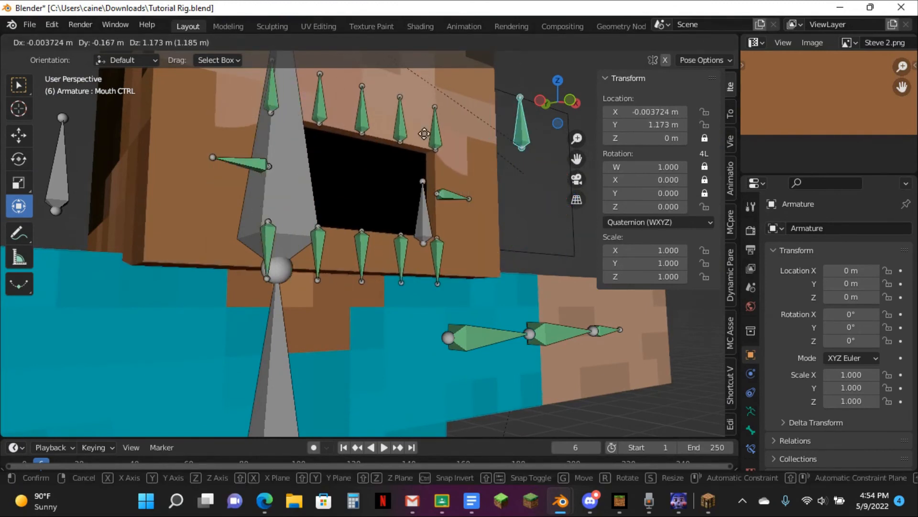
key("Escape")
key("g")
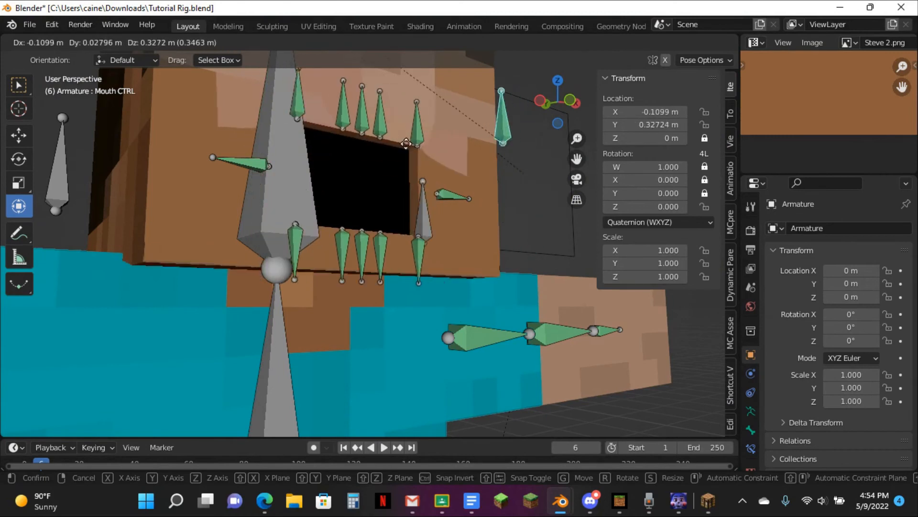
key("Escape")
key("g")
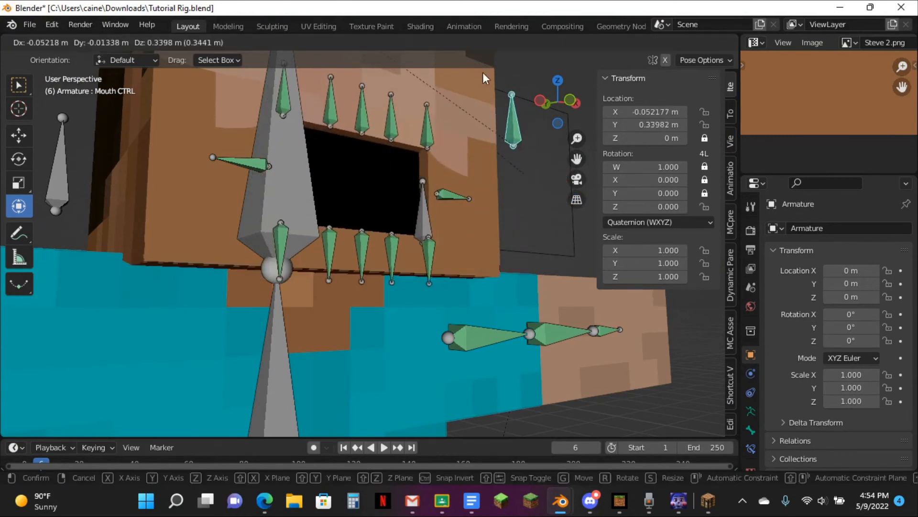
key("Escape")
Lower the Mouth CTRL bone along its Y axis to close the mouth and view the head's lower edge.
scroll(489, 110, "down", 2)
key("g")
key("y")
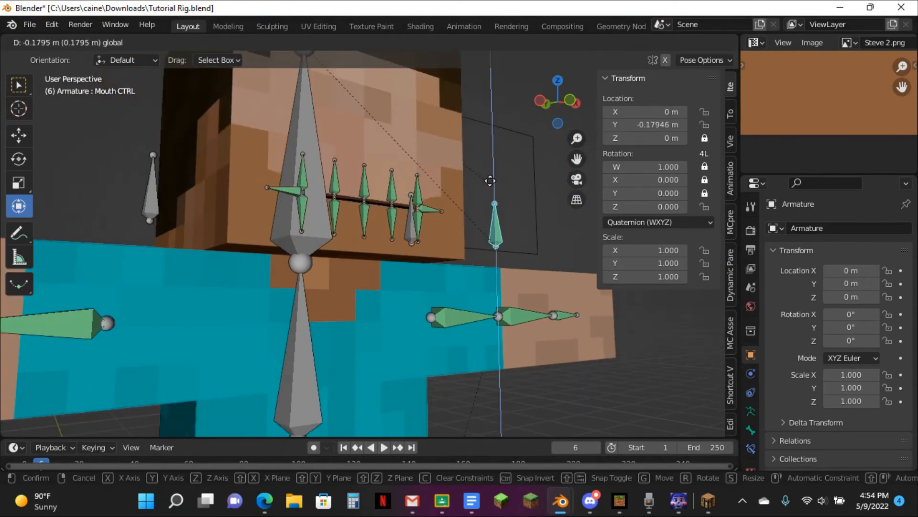
left_click(489, 194)
scroll(422, 217, "up", 2)
middle_click_drag(423, 217, 325, 240)
Select the head mesh in Object Mode and set the Key 1 shape key's Range Min to -1.
key("ctrl+Tab")
left_click(158, 226)
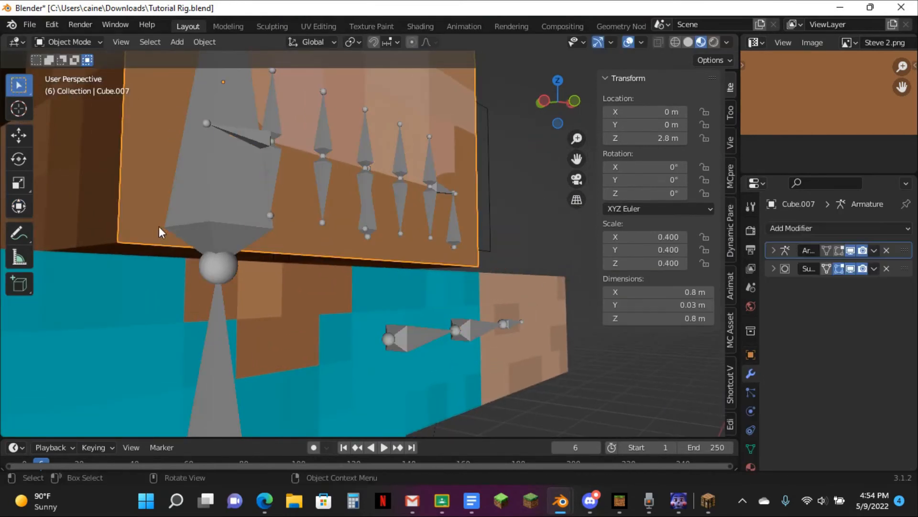
left_click(110, 236)
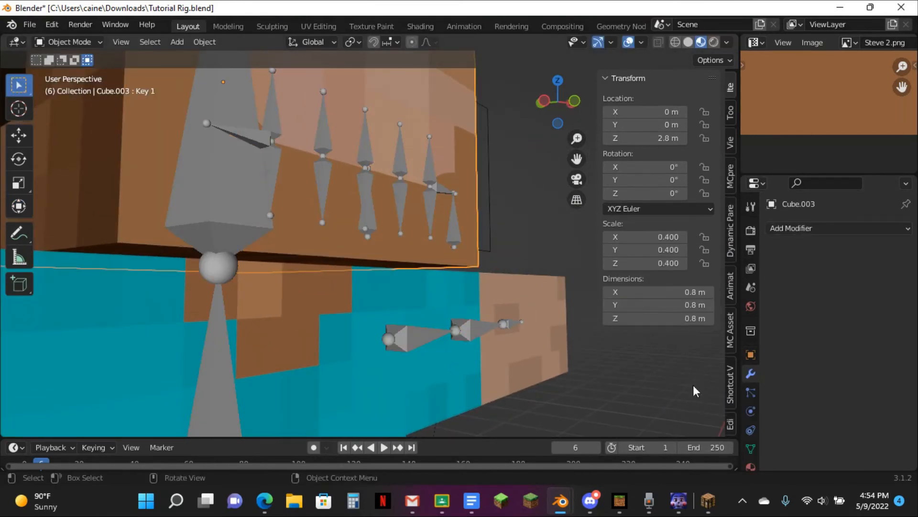
left_click(750, 449)
scroll(856, 400, "down", 4)
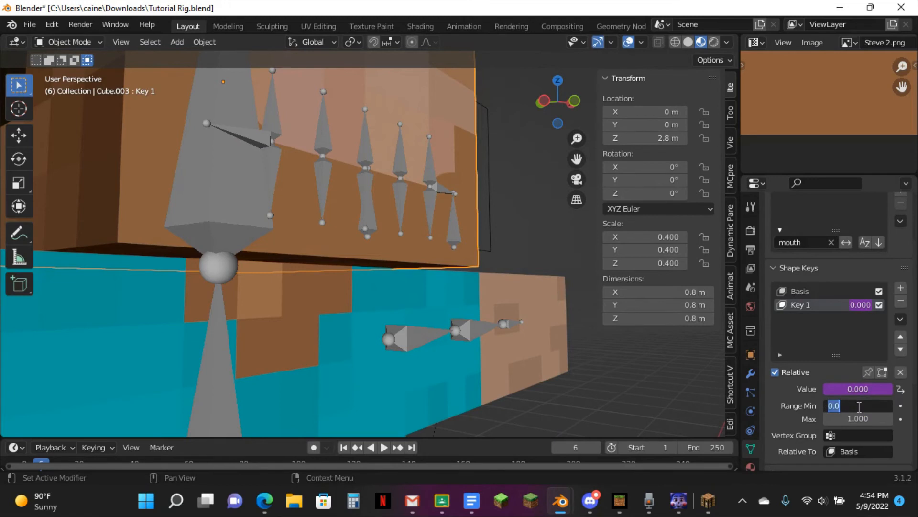
Return the armature to Pose Mode and move the Mouth CTRL bone to test the extended shape key range.
middle_click_drag(438, 269, 507, 170)
left_click(500, 218)
key("ctrl+Tab")
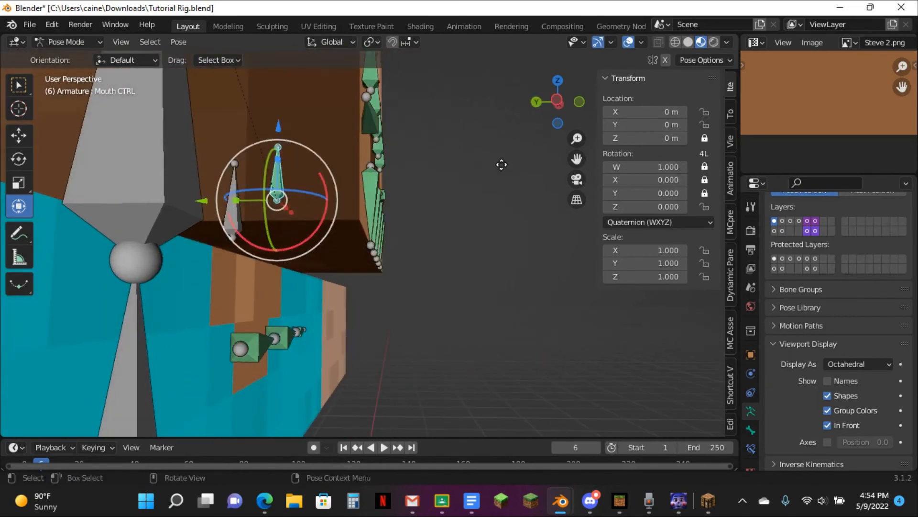
key("g")
left_click(431, 323)
middle_click_drag(431, 323, 325, 222)
Reselect the head mesh and set the Key 1 shape key's Range Min back to 0.
key("ctrl+Tab")
left_click(335, 222)
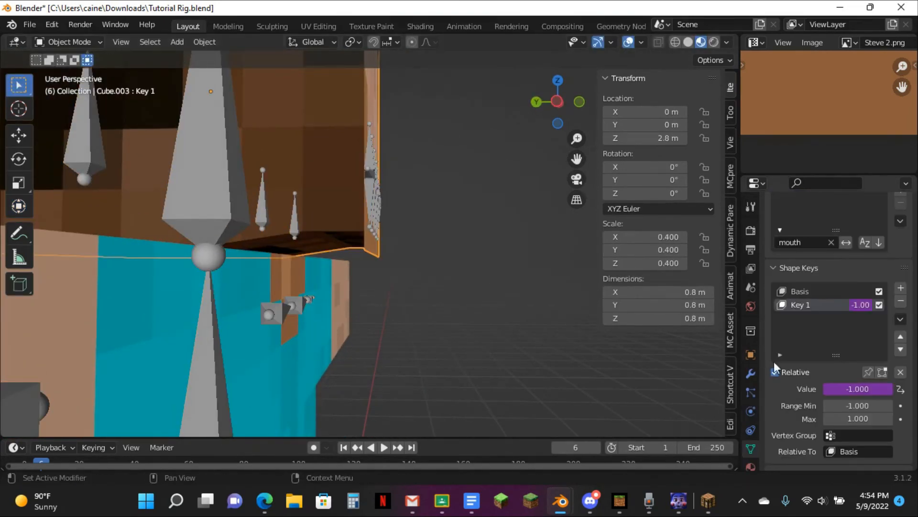
type("0")
key("Return")
Put the armature back in Pose Mode and clear the Mouth CTRL bone's location.
middle_click_drag(611, 345, 542, 192)
key("ctrl+Tab")
key("Escape")
left_click(555, 188)
scroll(527, 194, "down", 3)
key("ctrl+Tab")
key("alt+g")
Test the mouth's opening and closing by moving the Mouth CTRL bone twice, clearing its location in between.
key("g")
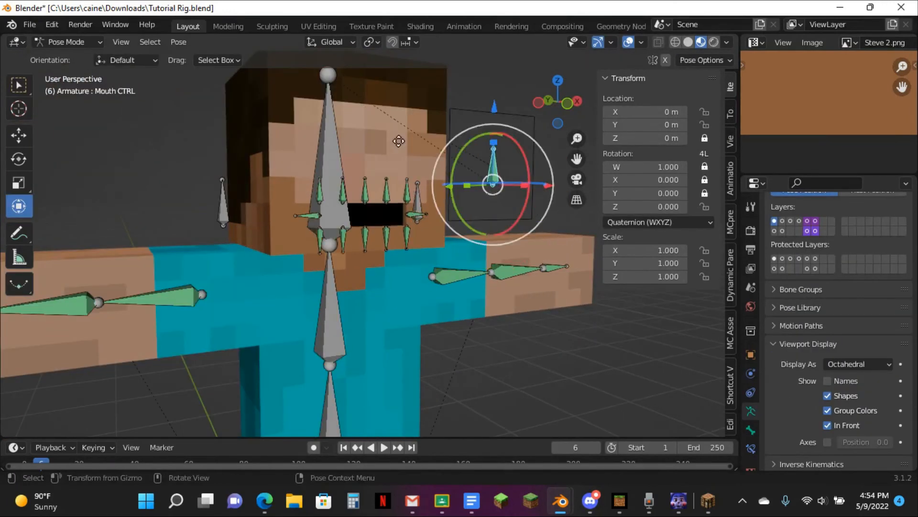
left_click(424, 176)
key("alt+g")
key("g")
left_click(367, 145)
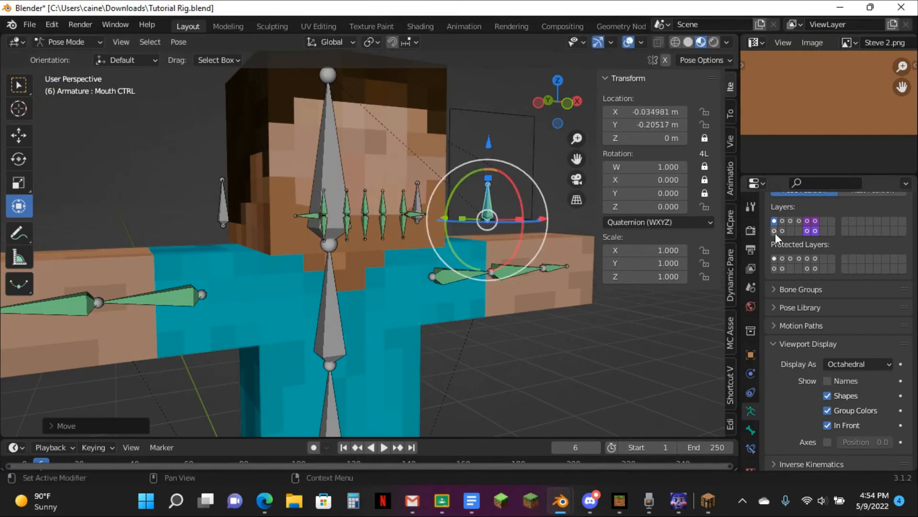
Enable Simplify in the render settings and expand its viewport options.
left_click(749, 232)
left_click(781, 407)
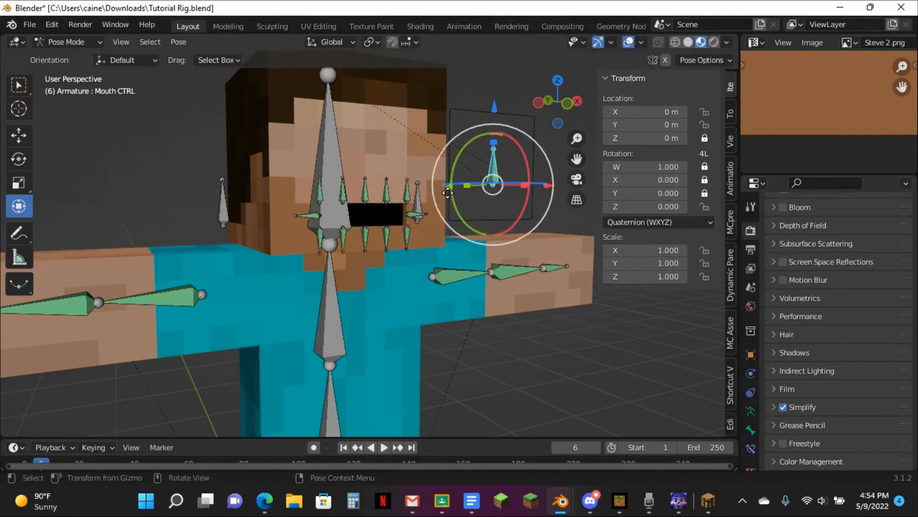
left_click(785, 413)
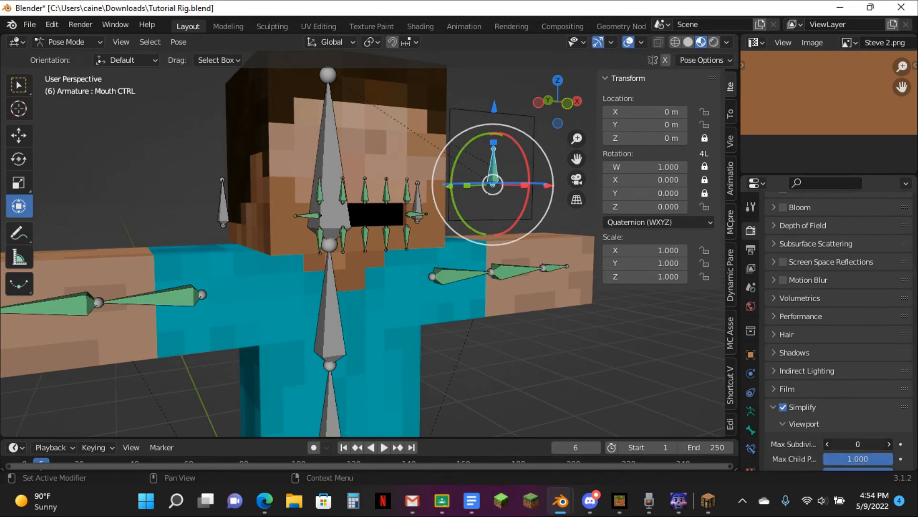
Test the simplified mouth with the Mouth CTRL bone, ending wide open at about 0.44 m on X and Y.
key("g")
left_click(442, 141)
scroll(355, 149, "up", 3)
middle_click_drag(354, 149, 373, 132)
key("alt+g")
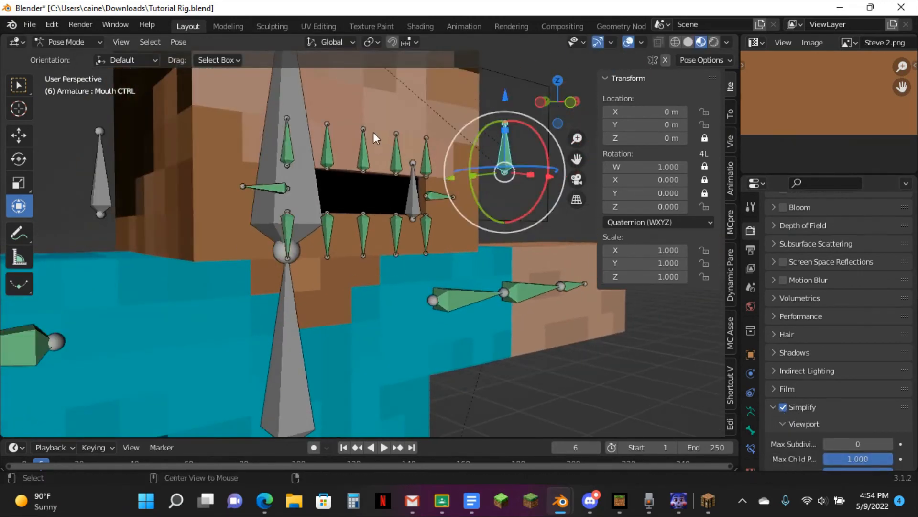
key("g")
left_click(389, 426)
key("g")
left_click(550, 399)
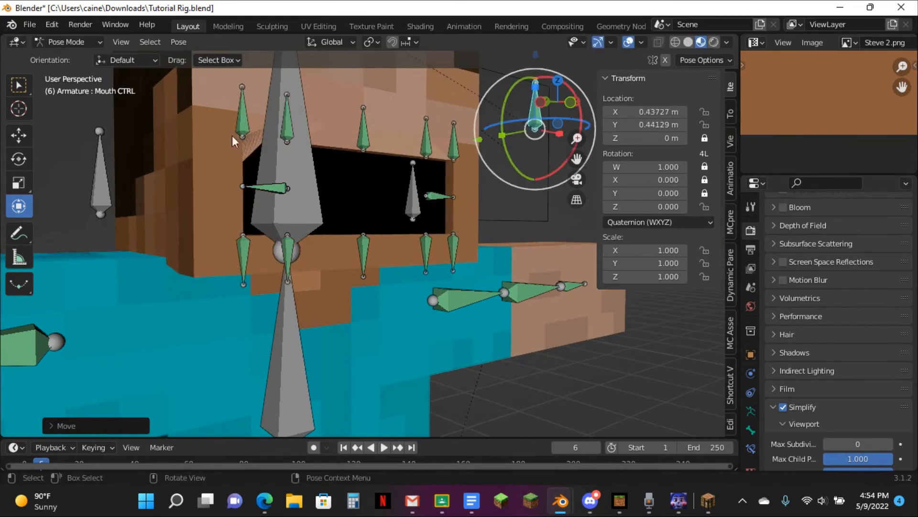
Disable Simplify and open the face mesh in Edit Mode, viewed from the front near the mouth's corner.
left_click(783, 408)
middle_click_drag(467, 183, 433, 182)
left_click(548, 101)
scroll(571, 156, "up", 2)
left_click_drag(577, 159, 472, 261)
scroll(537, 163, "up", 2)
key("ctrl+Tab")
left_click(537, 164)
key("Tab")
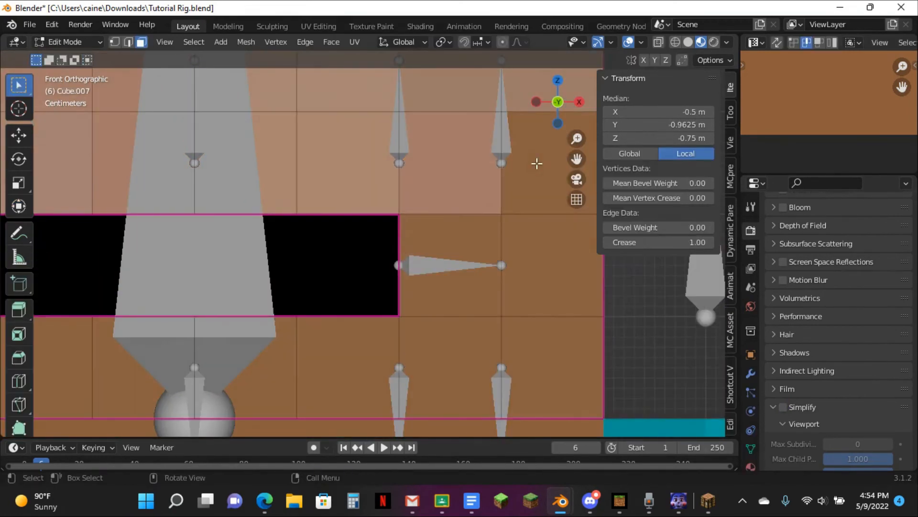
Display the face mesh's Armature modifier in Edit Mode and on its cage, and return to Object Mode.
left_click(750, 373)
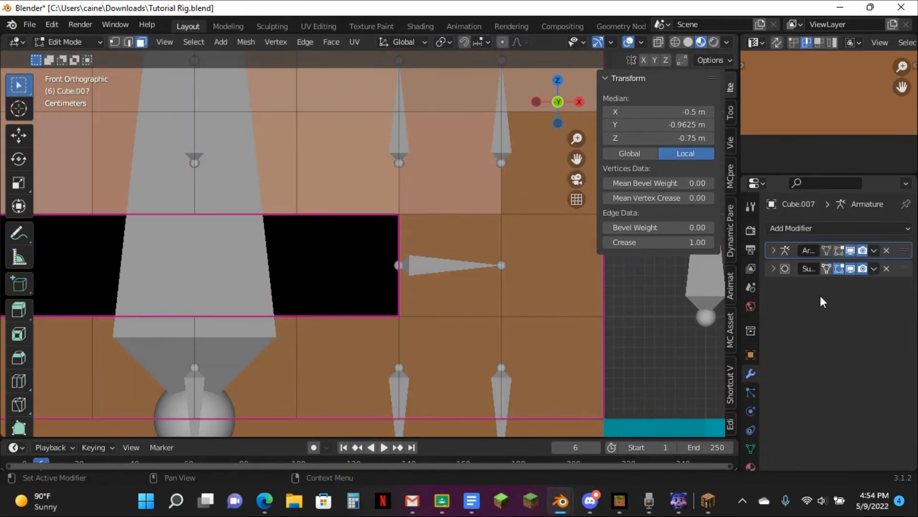
left_click(840, 249)
middle_click_drag(457, 186, 487, 213)
key("Tab")
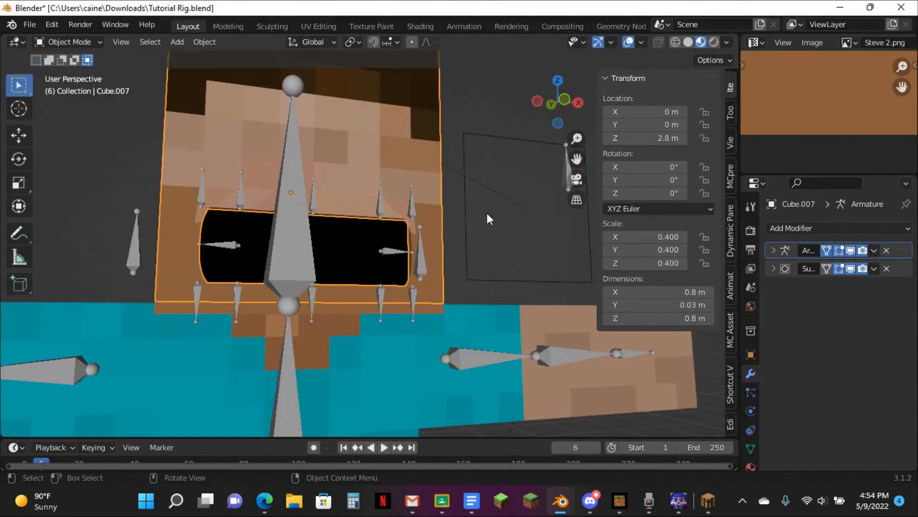
Put the armature in Pose Mode, narrow the sidebar, and lower the Mouth CTRL bone so the mouth stays stretched sideways.
left_click(570, 185)
key("ctrl+Tab")
left_click_drag(598, 242, 691, 243)
left_click_drag(601, 246, 538, 208)
scroll(537, 208, "up", 3)
Examine the face mesh's deformation around the mouth corner in Edit Mode and return to Object Mode.
key("ctrl+Tab")
left_click(514, 221)
scroll(524, 225, "up", 1)
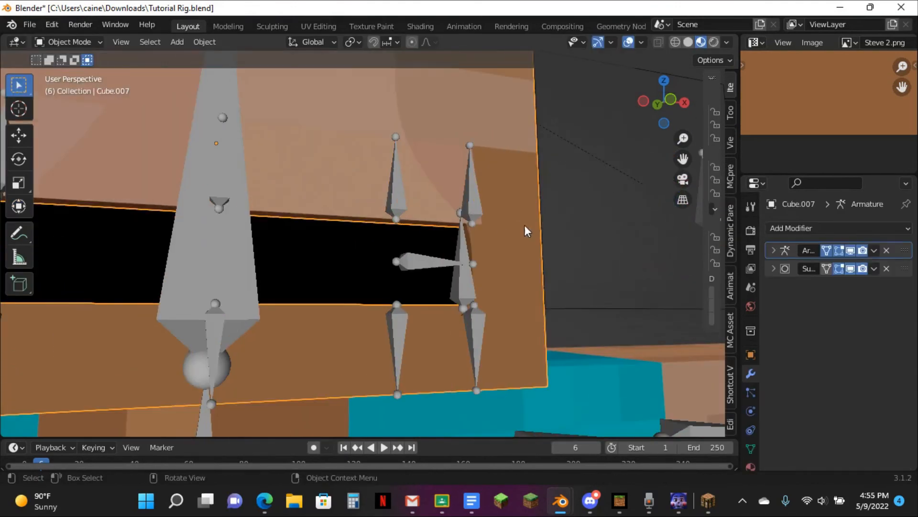
key("Tab")
middle_click_drag(533, 222, 519, 221)
scroll(519, 221, "down", 3)
key("Tab")
left_click(667, 205)
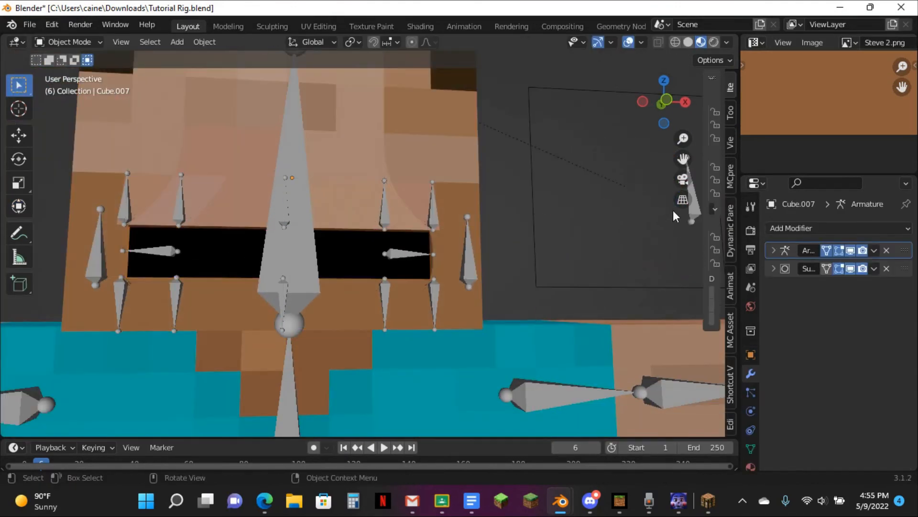
Pose the Mouth CTRL bone sideways in a wireframe front view to widen the mouth, and restore material preview shading.
left_click(674, 42)
scroll(512, 213, "down", 3)
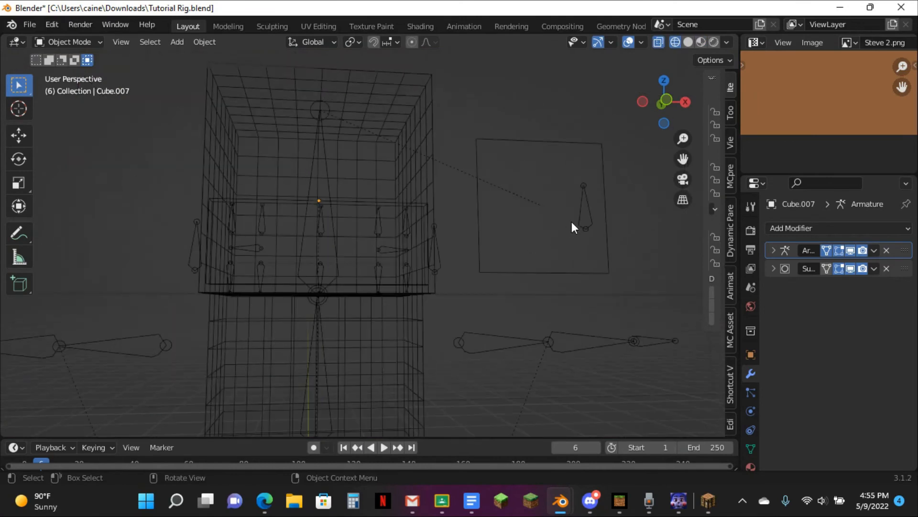
left_click(573, 221)
key("ctrl+Tab")
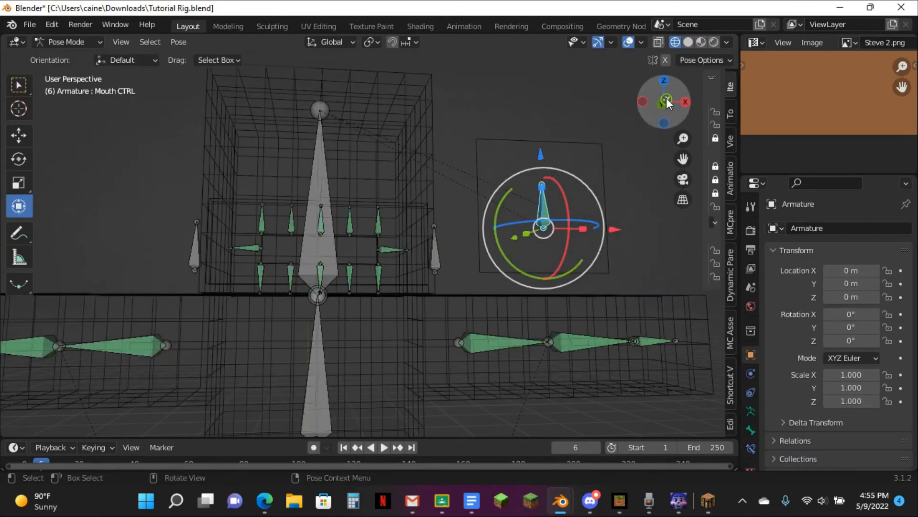
left_click(666, 99)
key("g")
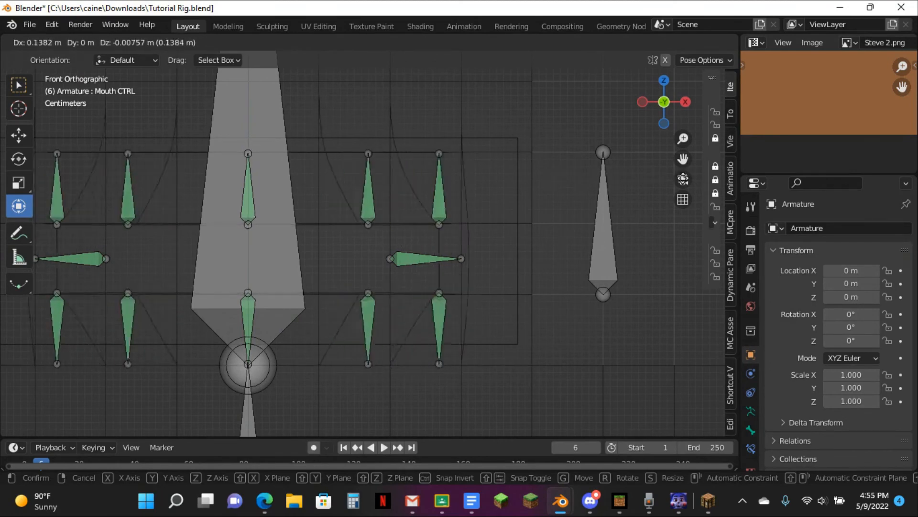
left_click(50, 179)
left_click(701, 41)
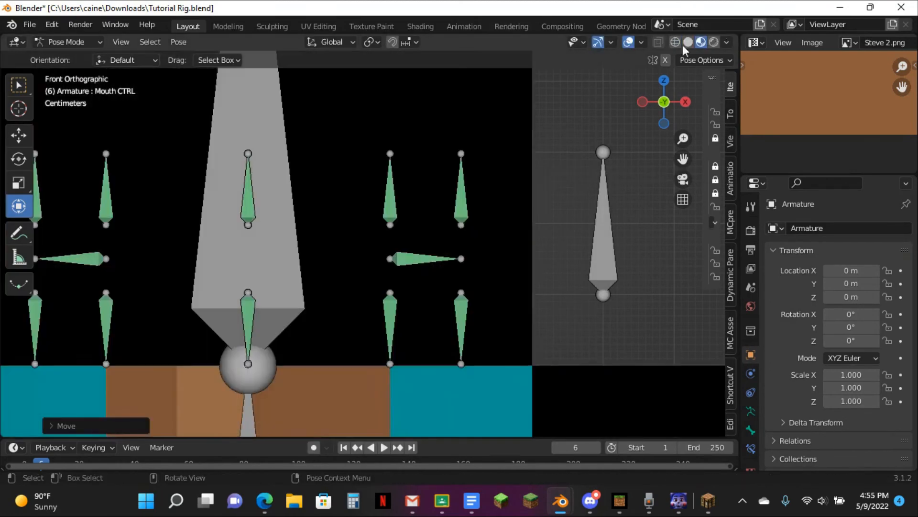
Reopen the face mesh in Edit Mode at the mouth corner and display the Subdivision modifier on its cage.
scroll(549, 176, "up", 2)
scroll(517, 211, "down", 4)
key("Tab")
key("Tab")
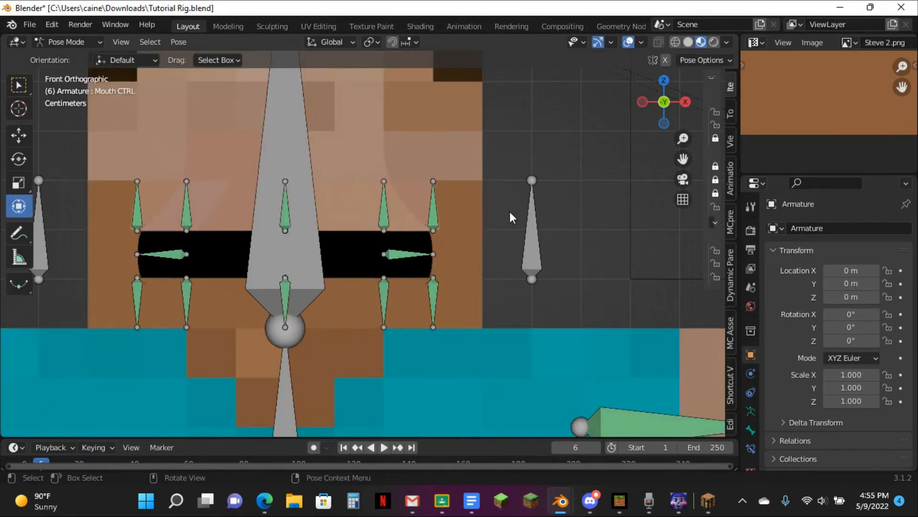
scroll(510, 211, "up", 2)
scroll(509, 219, "up", 2)
left_click(558, 228)
key("Tab")
key("Tab")
left_click(600, 221)
key("Tab")
scroll(575, 206, "down", 3)
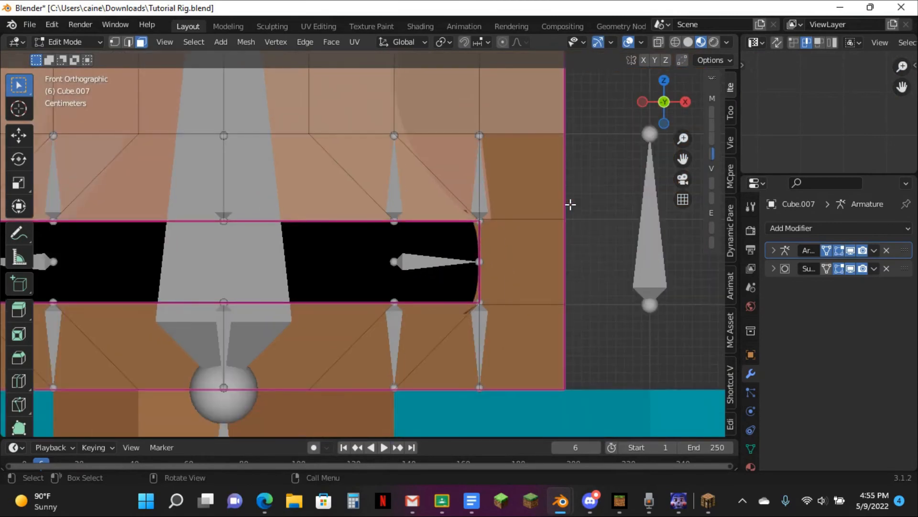
left_click(827, 268)
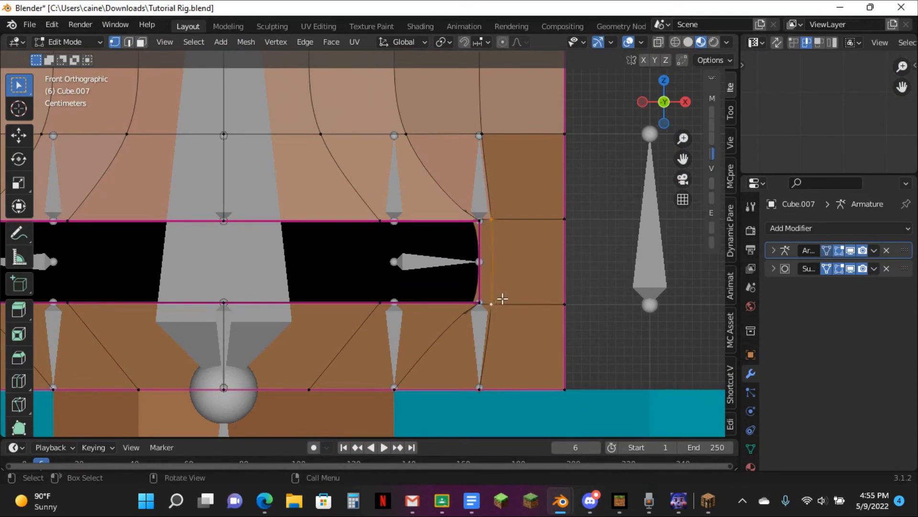
Try moving the two vertices beside the mouth's corner outward by about 0.07 m, and undo the move.
key("g")
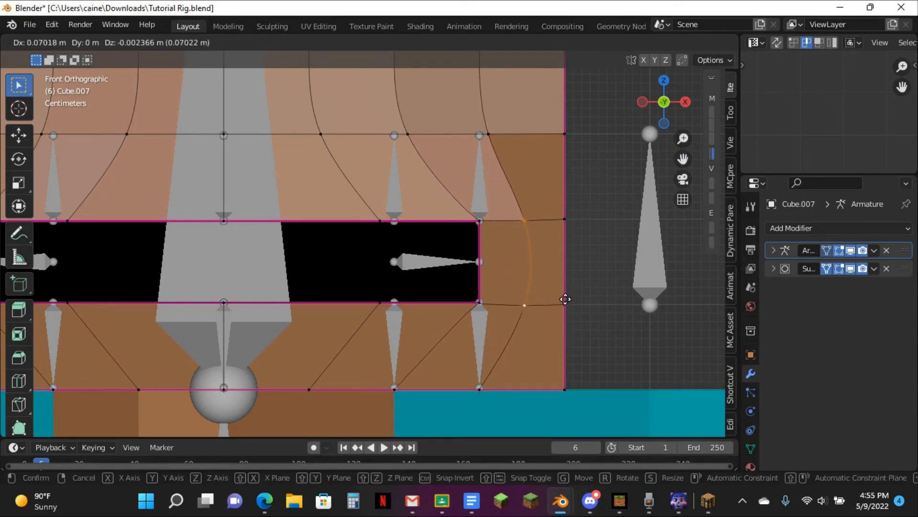
left_click(565, 299)
key("ctrl+z")
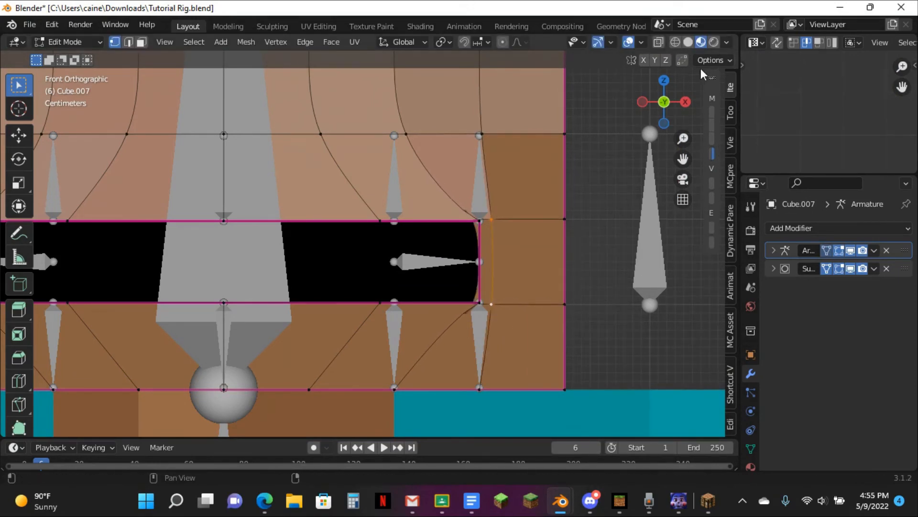
Widen the sidebar, select only the upper vertex beside the mouth's corner, and show the mesh's vertex groups.
left_click_drag(702, 128, 624, 129)
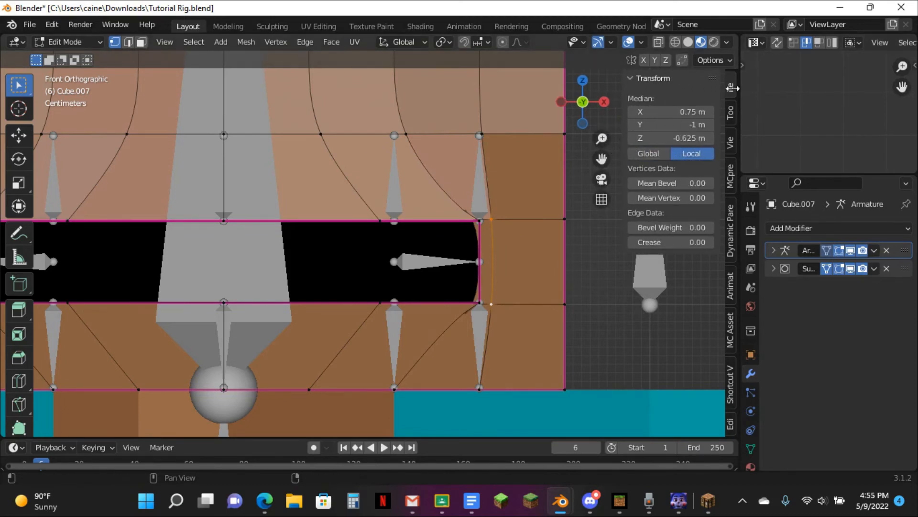
left_click(496, 219)
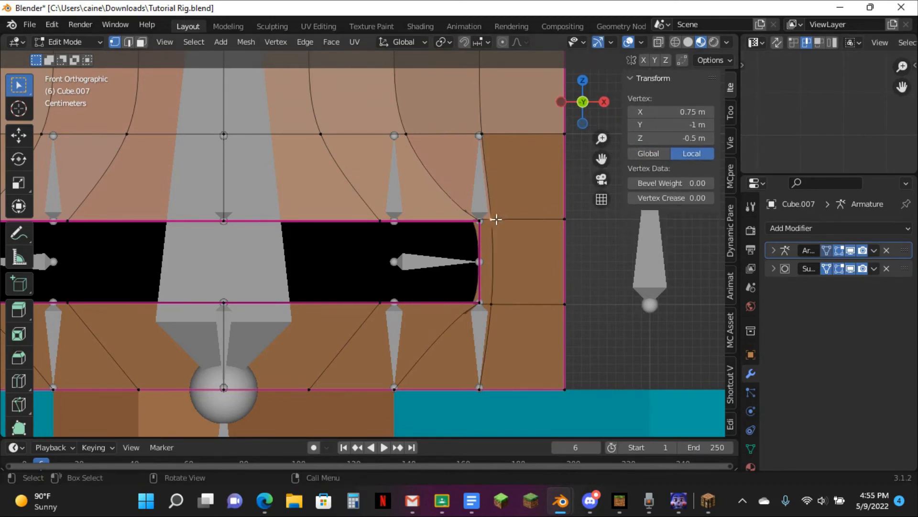
left_click(751, 448)
Check the names of the bones around the mouth's corner by selecting them in Pose Mode.
key("Tab")
left_click(484, 205)
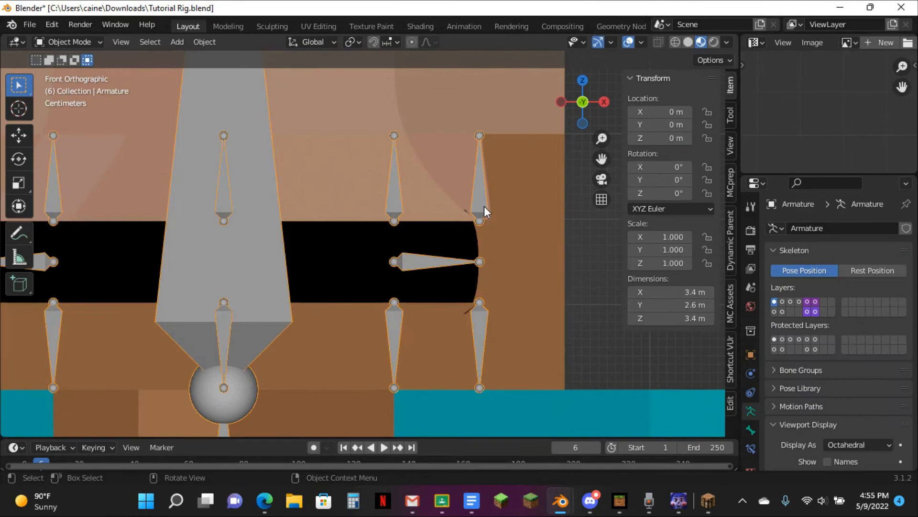
key("ctrl+Tab")
left_click(483, 210)
left_click(466, 263)
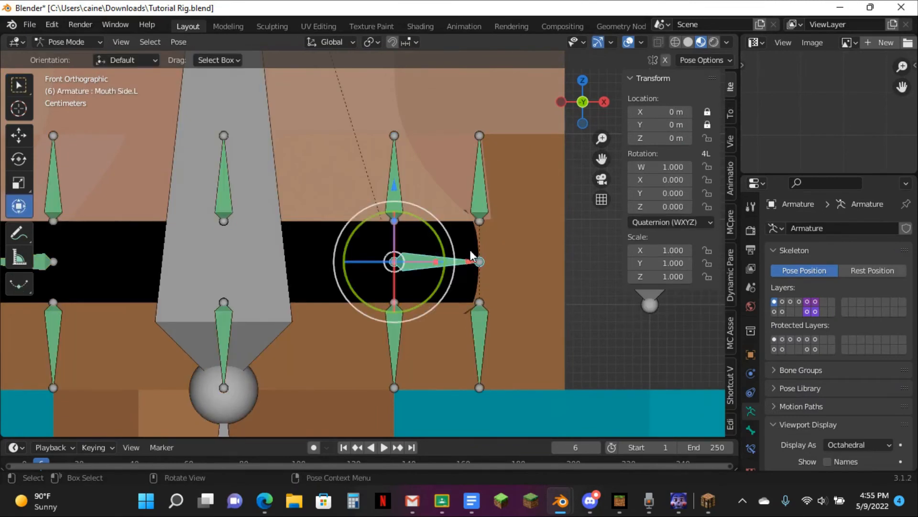
left_click(479, 219)
Assign the upper vertex beside the mouth's corner to the Mouth 5 vertex group with weight 1.000.
key("ctrl+Tab")
left_click(521, 216)
key("Tab")
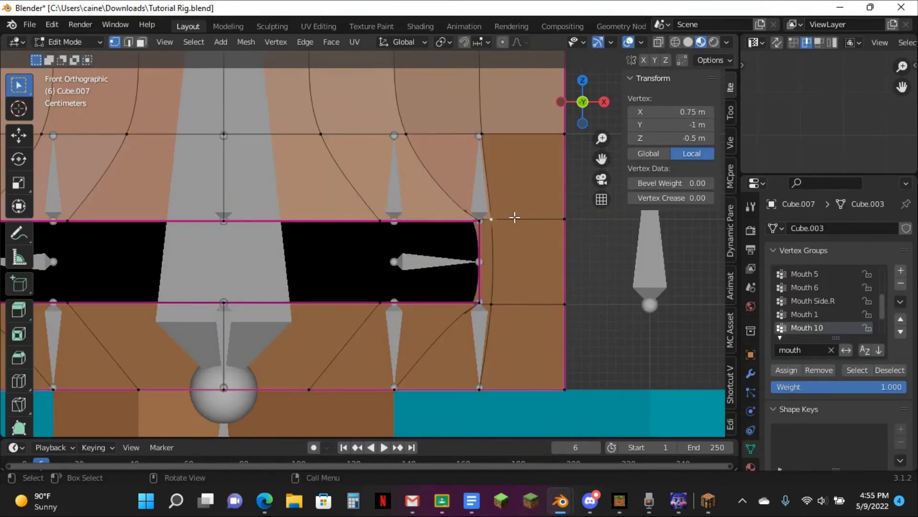
left_click(817, 276)
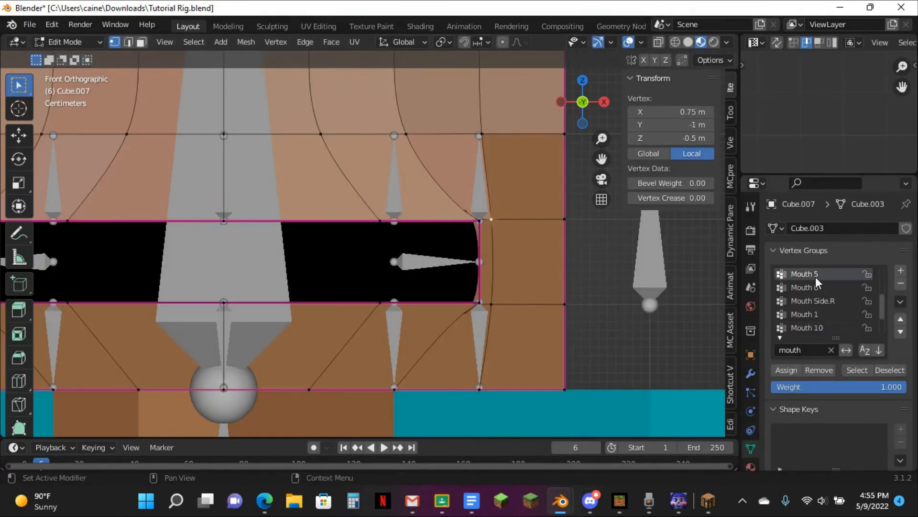
left_click(787, 372)
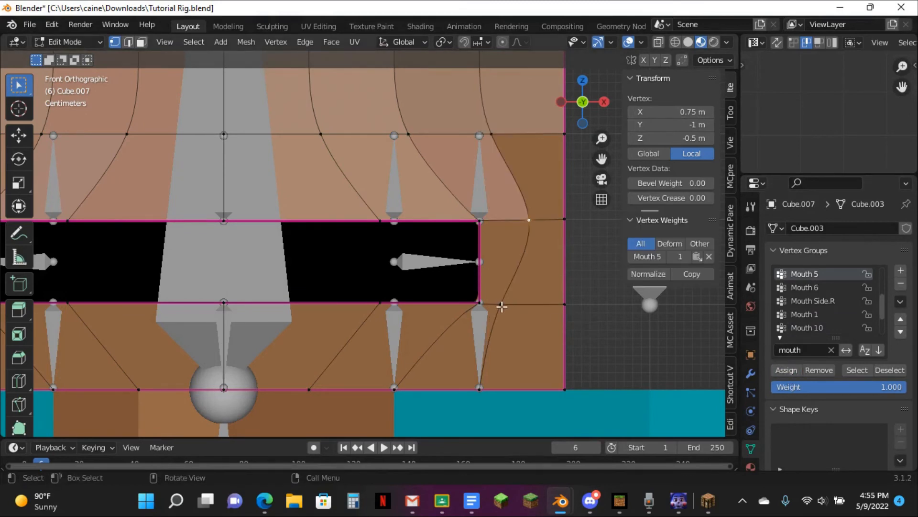
Assign the lower vertex beside the mouth's corner to the Mouth 6 vertex group with weight 1.000.
left_click(501, 304)
left_click(809, 287)
left_click(775, 371)
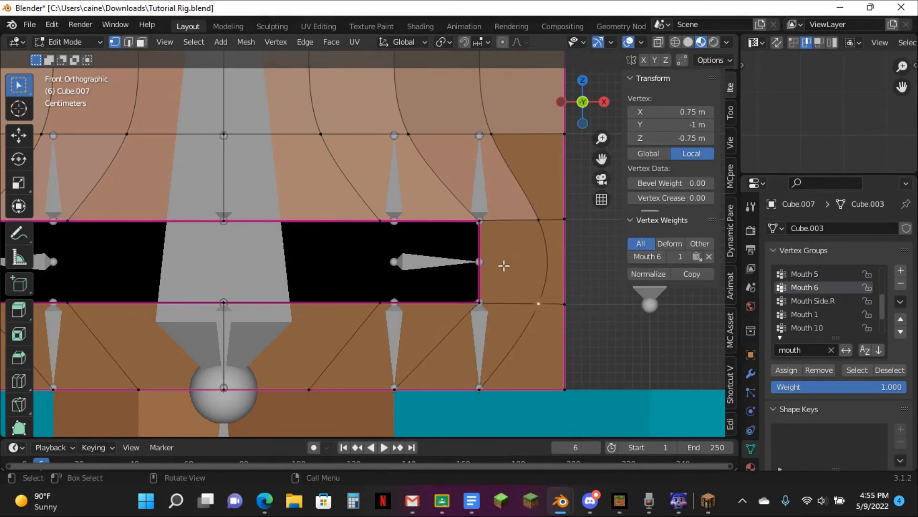
Reset the Mouth CTRL bone's location in Pose Mode and try moving it to test the mouth's corner.
scroll(504, 263, "down", 4)
key("Tab")
left_click(505, 252)
scroll(514, 238, "down", 4)
key("ctrl+Tab")
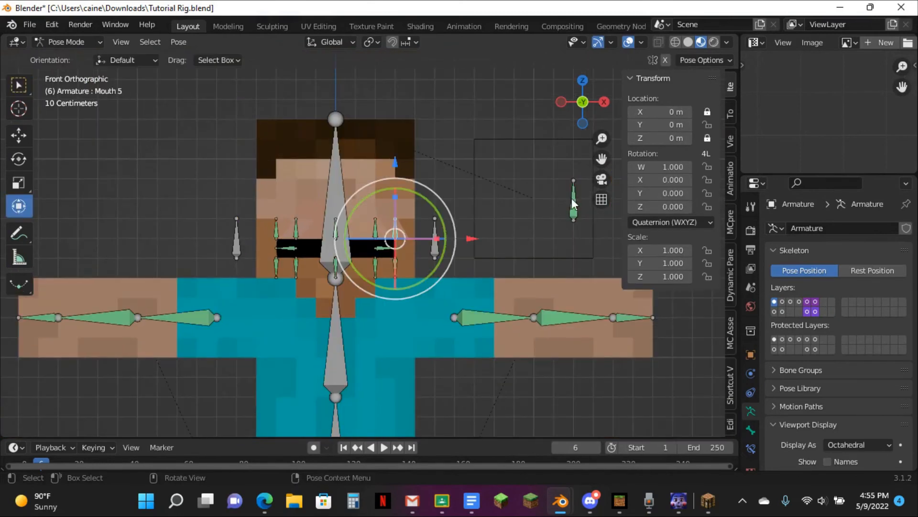
left_click(573, 203)
scroll(554, 198, "up", 5)
key("alt+g")
key("g")
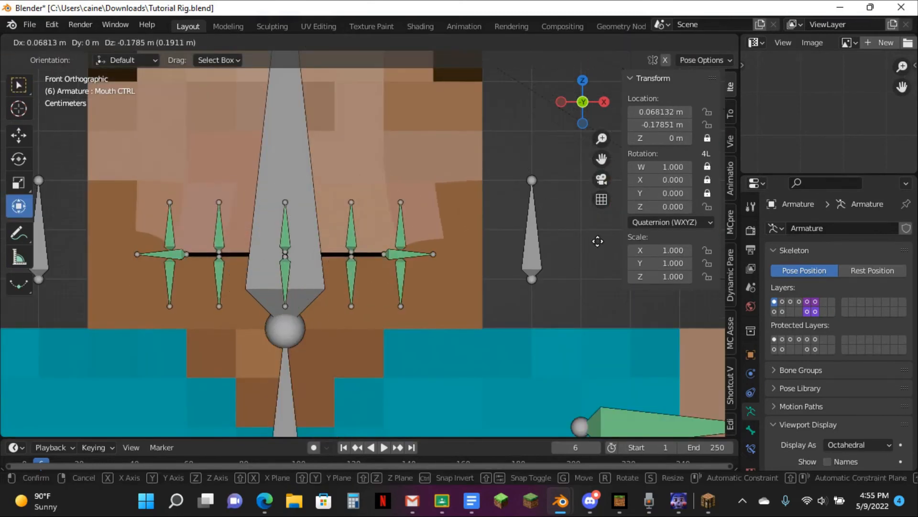
right_click(411, 208)
Try moving the Mouth 5 bone up by about 0.08 m in wireframe shading, and restore the material preview.
left_click(384, 208)
left_click(676, 42)
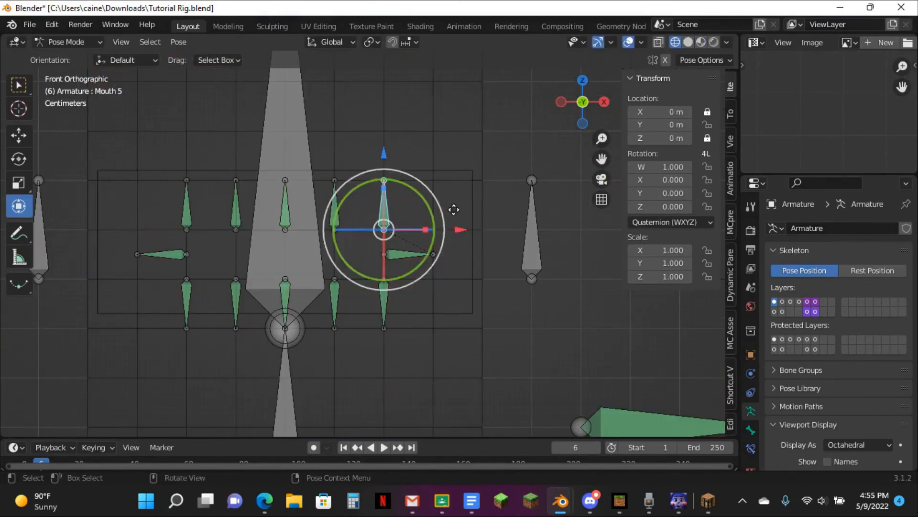
key("g")
left_click(478, 179)
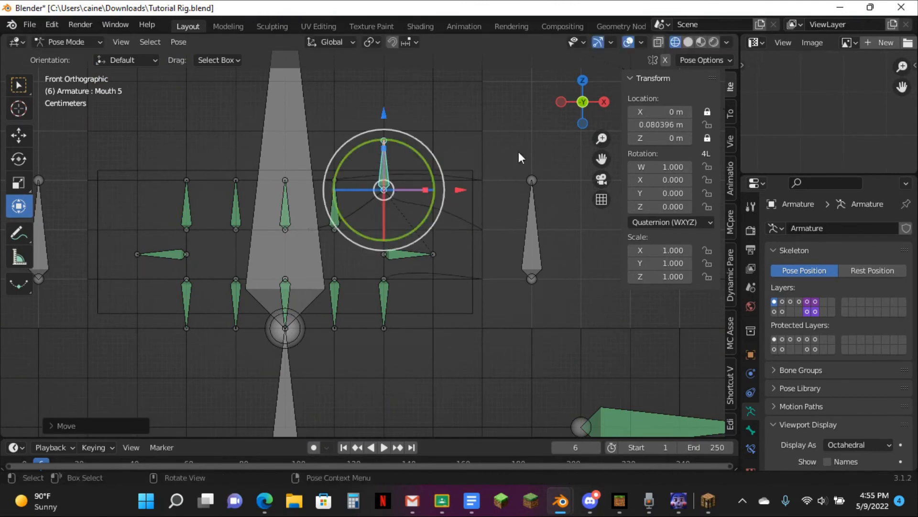
left_click(701, 42)
scroll(474, 138, "up", 1)
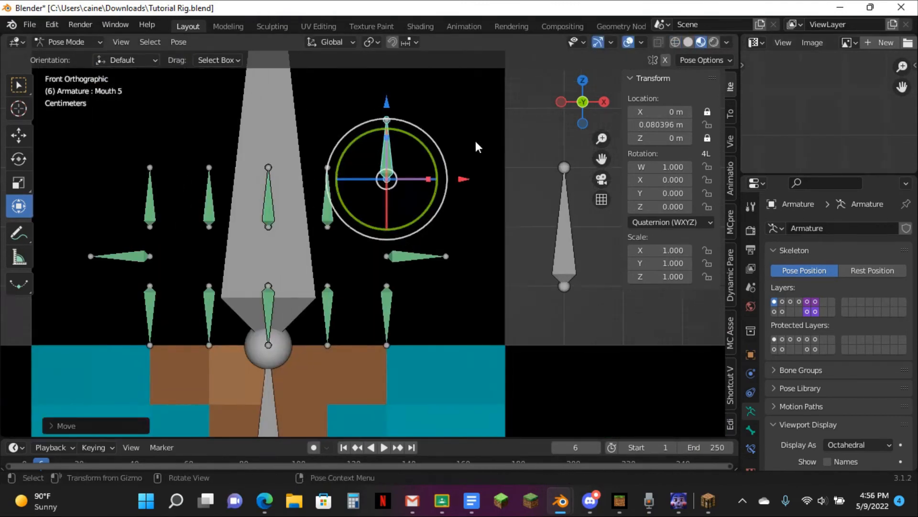
Try moving the Mouth 5 bone to about 0.093 m above its rest position in material preview.
left_click(426, 219)
left_click(397, 162)
key("g")
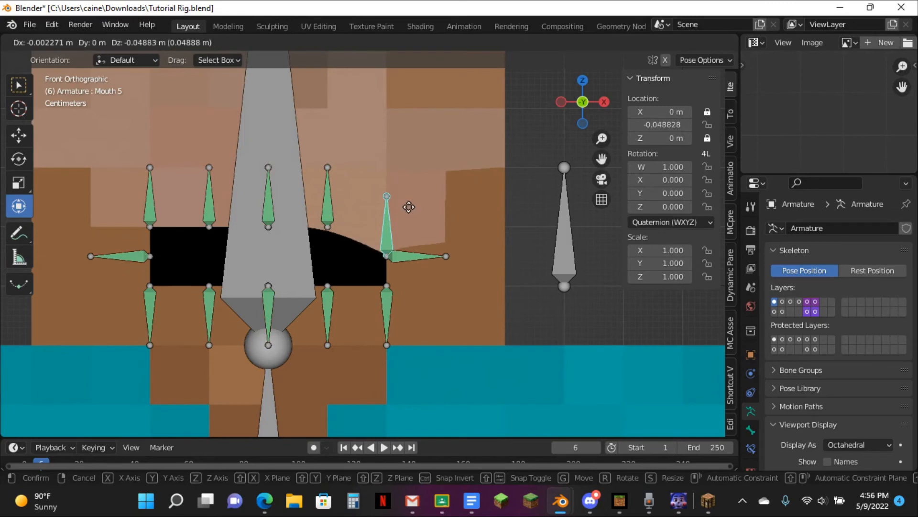
left_click(408, 121)
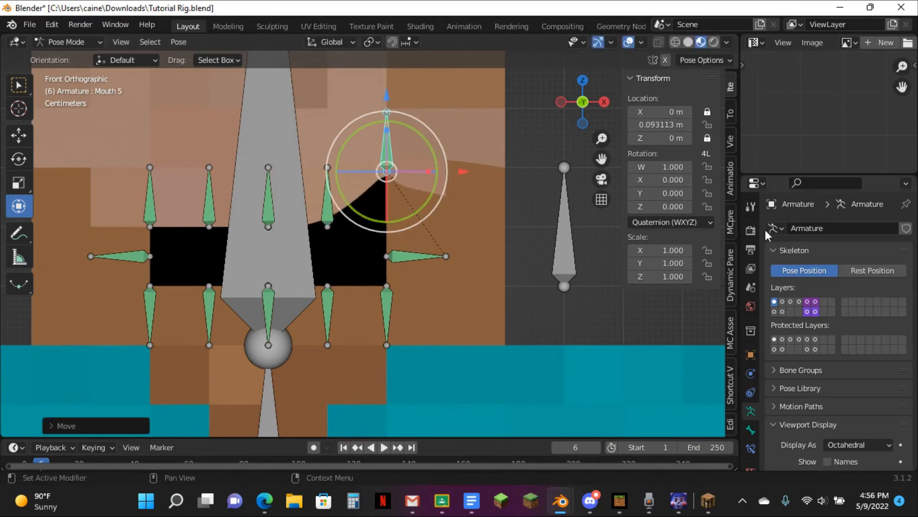
Check the Simplify settings in the render properties and inspect the raised mouth corner up close.
left_click(751, 231)
scroll(828, 294, "down", 4)
left_click(775, 431)
scroll(774, 424, "down", 5)
scroll(547, 211, "up", 4)
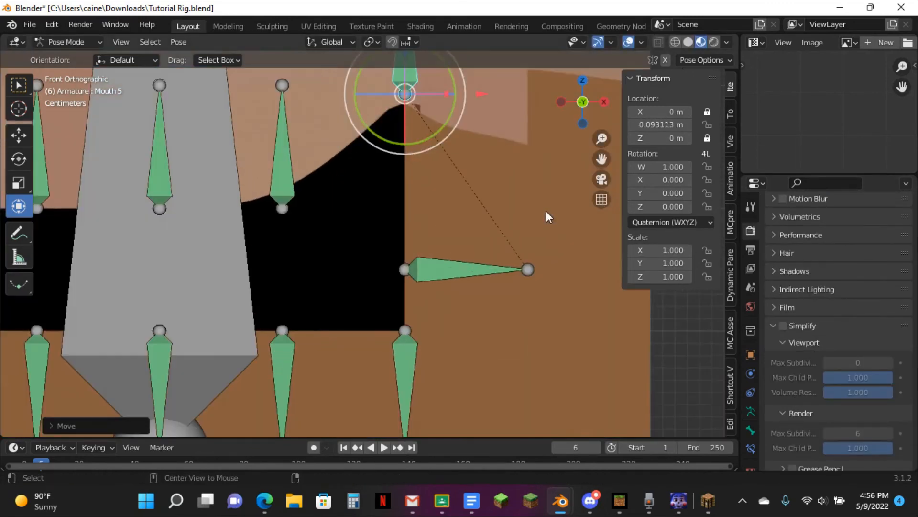
Undo the Mouth 5 bone's moves and check the Subdivision modifier's settings on the face mesh.
key("ctrl+z")
key("ctrl+z")
left_click(750, 375)
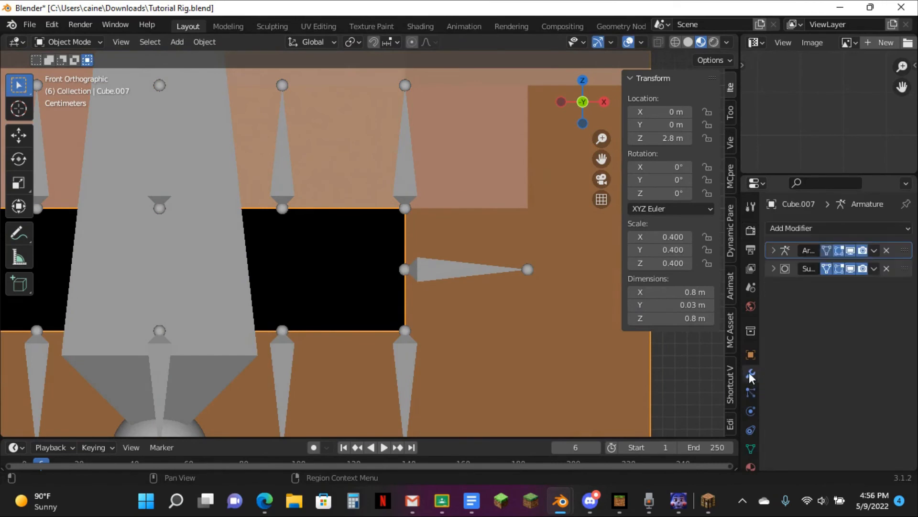
left_click(775, 270)
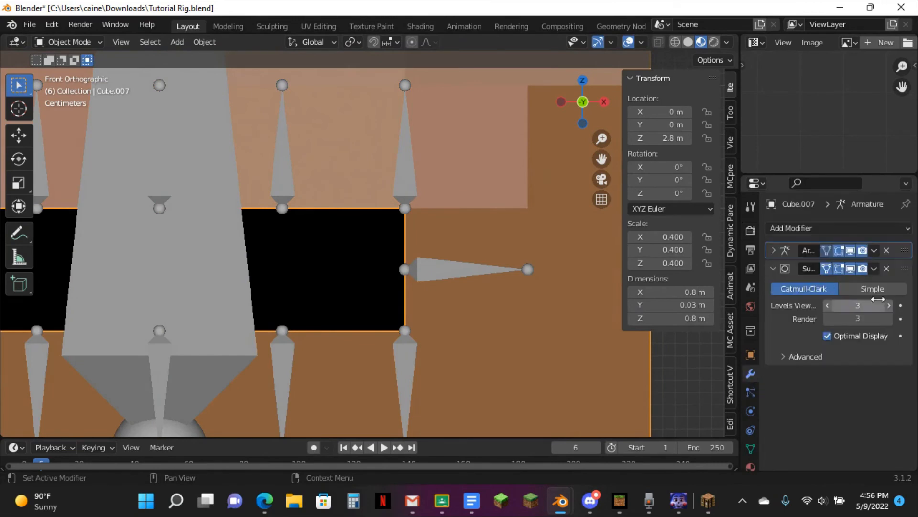
Test the Mouth 5 bone by raising it and lowering it to about -0.04 m with the overlays temporarily hidden.
left_click(419, 198)
left_click(411, 191)
key("ctrl+Tab")
left_click_drag(413, 186, 421, 142)
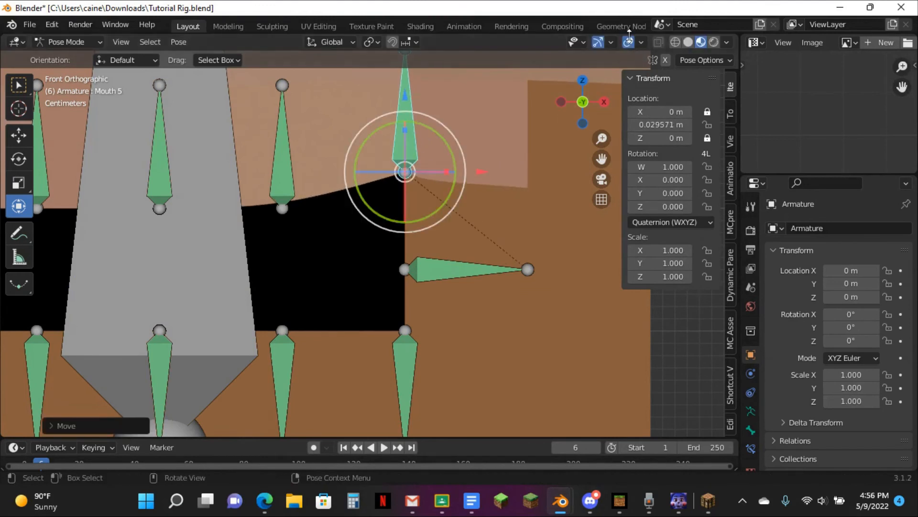
left_click(628, 42)
key("g")
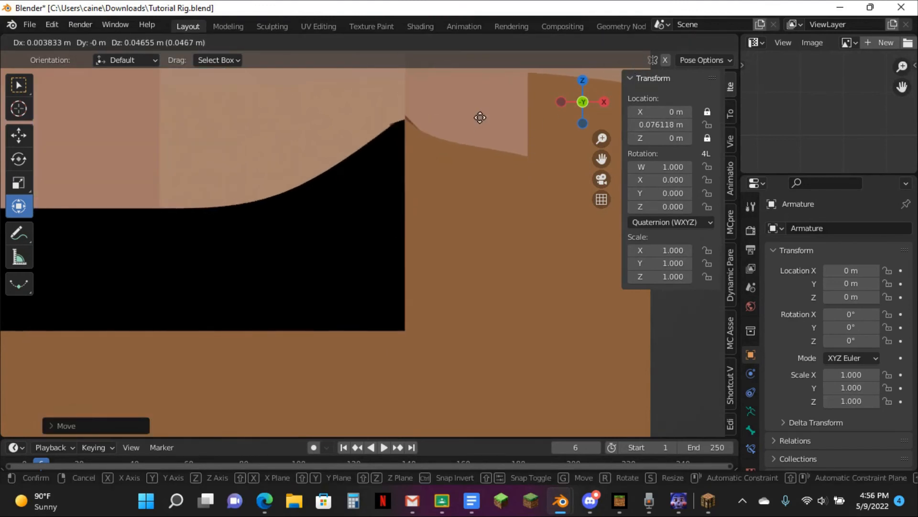
left_click(480, 260)
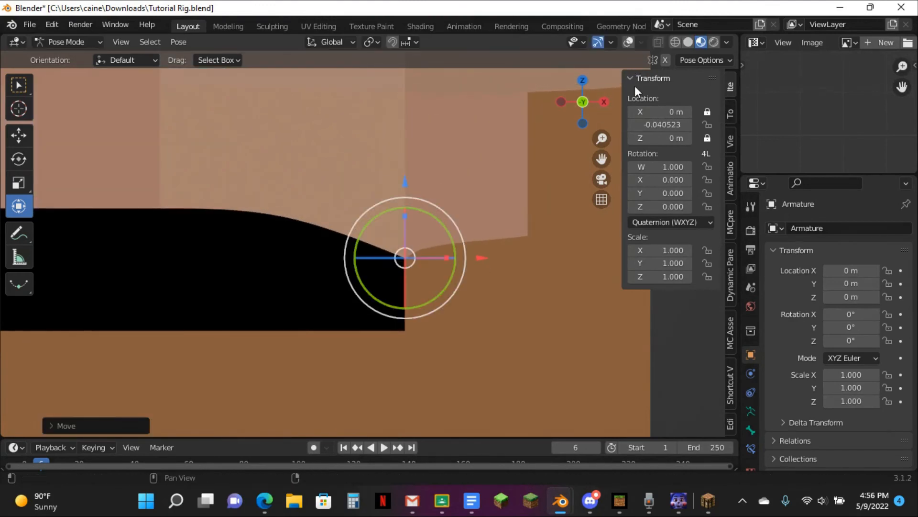
left_click(628, 41)
Examine the face mesh's edges and vertices around the lowered mouth corner in Edit Mode.
left_click(526, 139)
key("Tab")
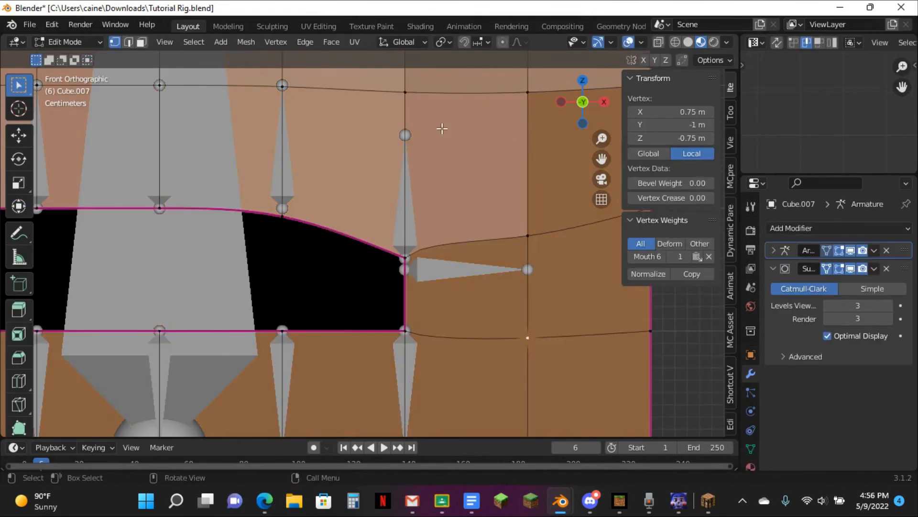
left_click(413, 107)
key("Tab")
Return the armature to Pose Mode and reset the Mouth 5 bone's location.
scroll(432, 170, "down", 3)
left_click(390, 197)
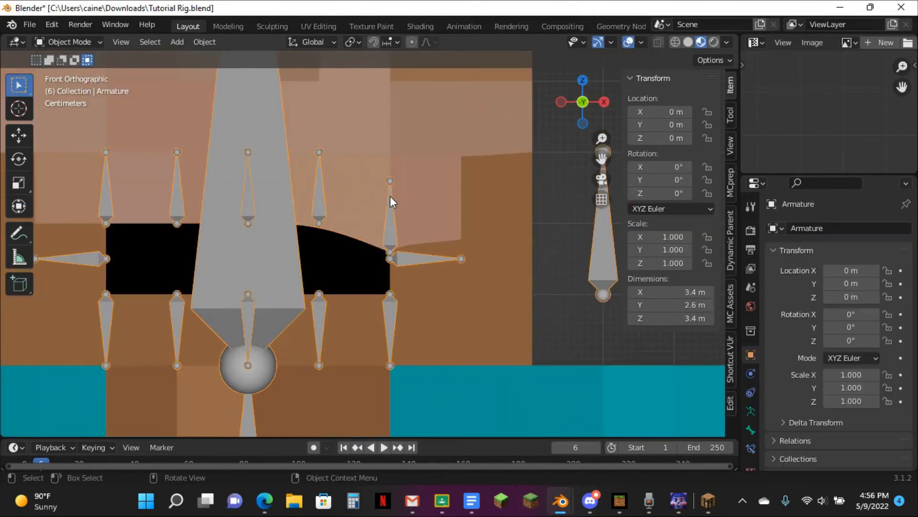
key("ctrl+Tab")
key("g")
right_click(423, 225)
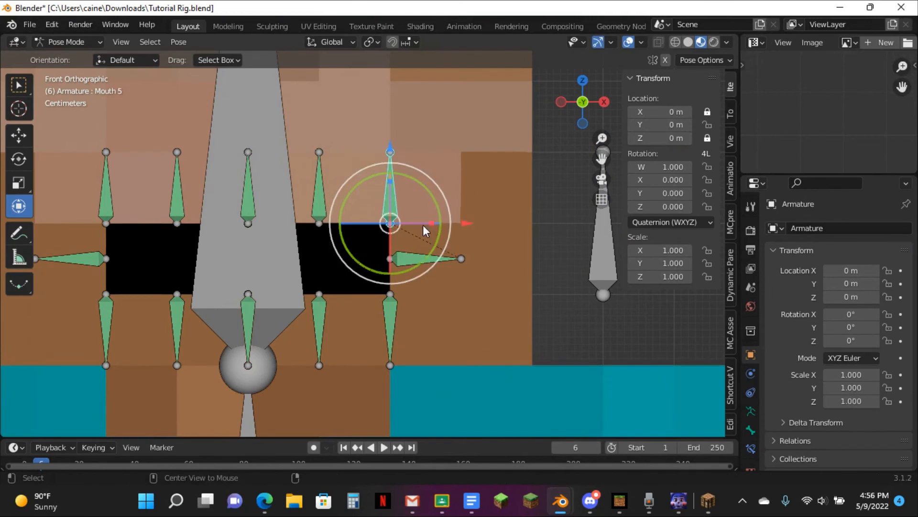
Test the Mouth Side.L bone by moving it up and down, and reset its location.
left_click(433, 258)
key("g")
right_click(414, 254)
key("g")
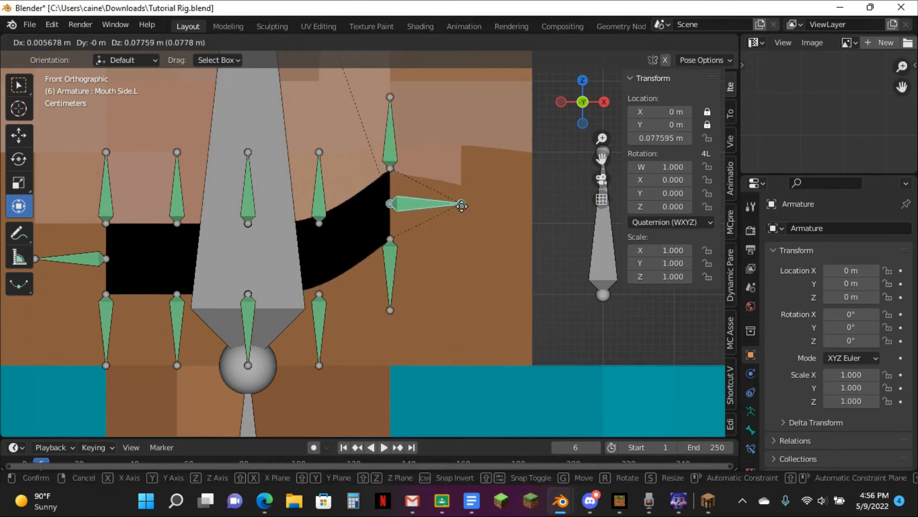
left_click(455, 283)
key("alt+g")
Rotate the Mouth CTRL bone to a Z rotation of about 0.222 and move it about 0.44 m along X.
scroll(589, 217, "down", 4)
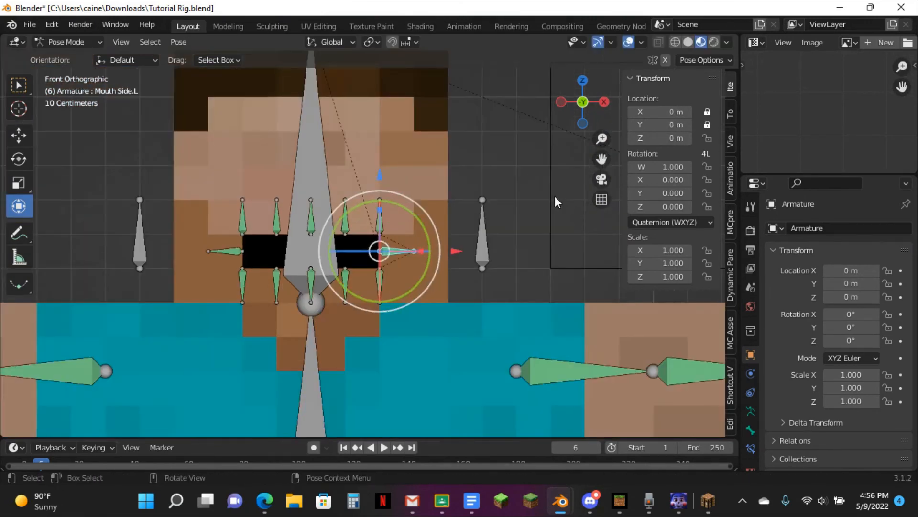
left_click(534, 201)
scroll(526, 196, "up", 4)
key("r")
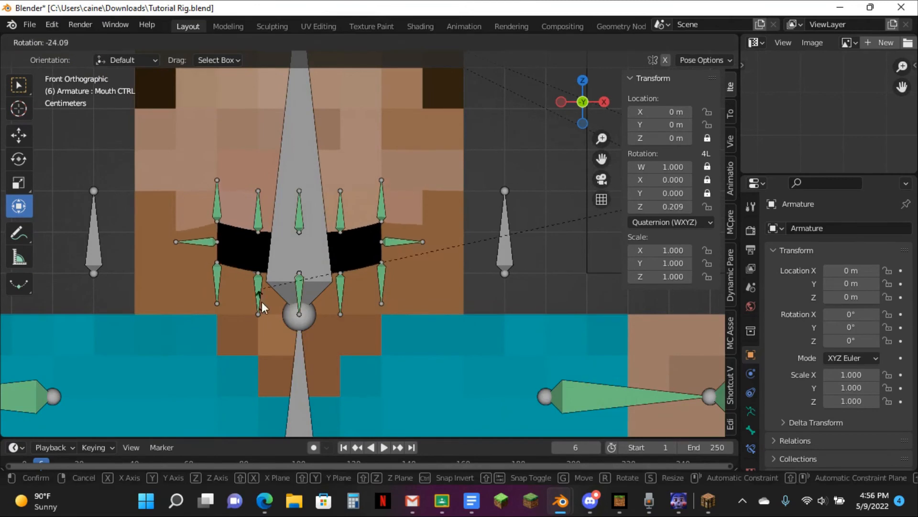
left_click(495, 180)
key("g")
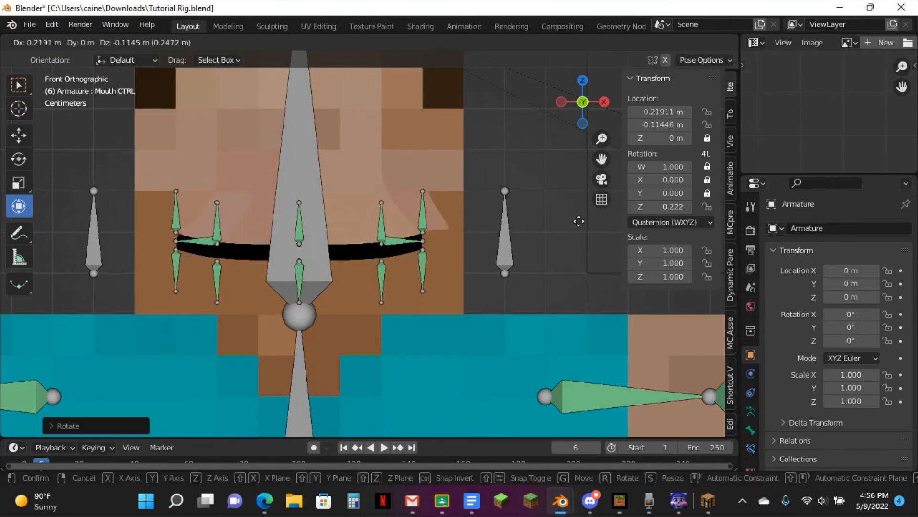
left_click(667, 180)
Assign the upper vertex beside the mouth's opposite corner to the Mouth 1 vertex group with weight 1.000.
scroll(543, 177, "up", 6)
key("ctrl+Tab")
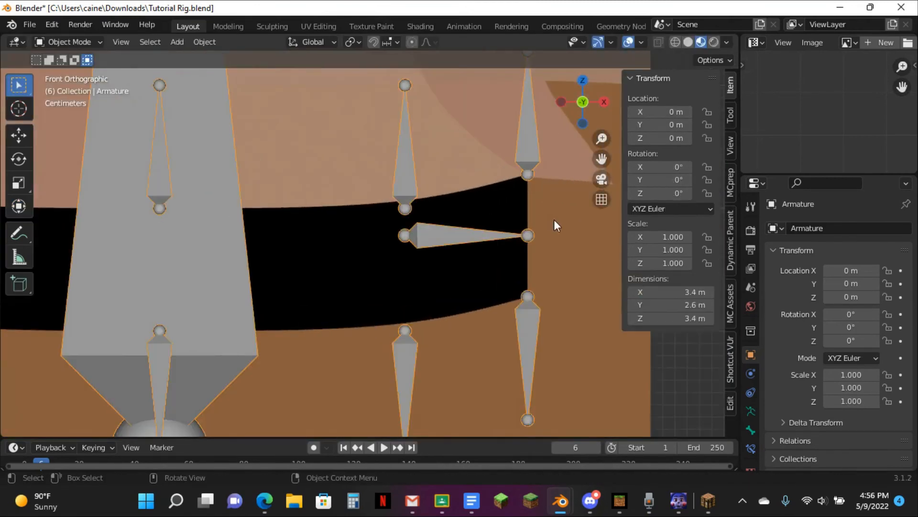
left_click(554, 220)
key("Tab")
scroll(567, 186, "down", 3)
left_click_drag(602, 157, 477, 161)
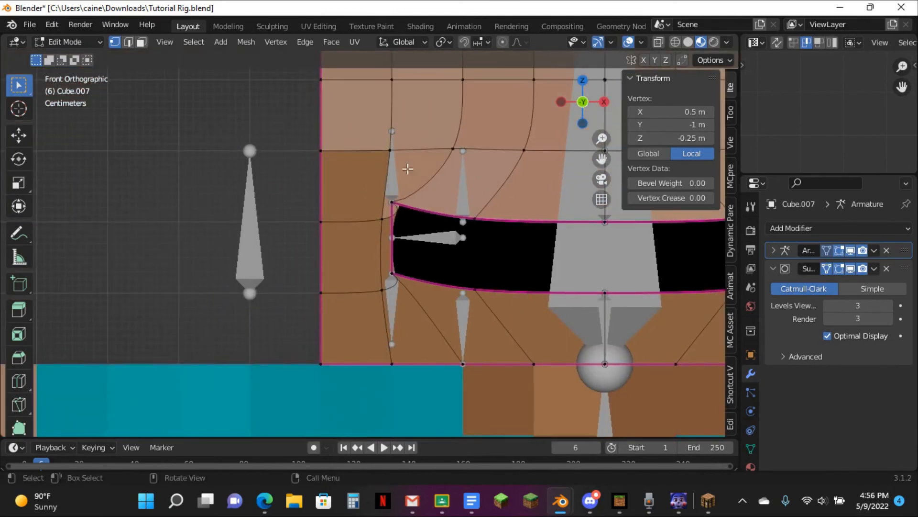
left_click(749, 449)
left_click(788, 370)
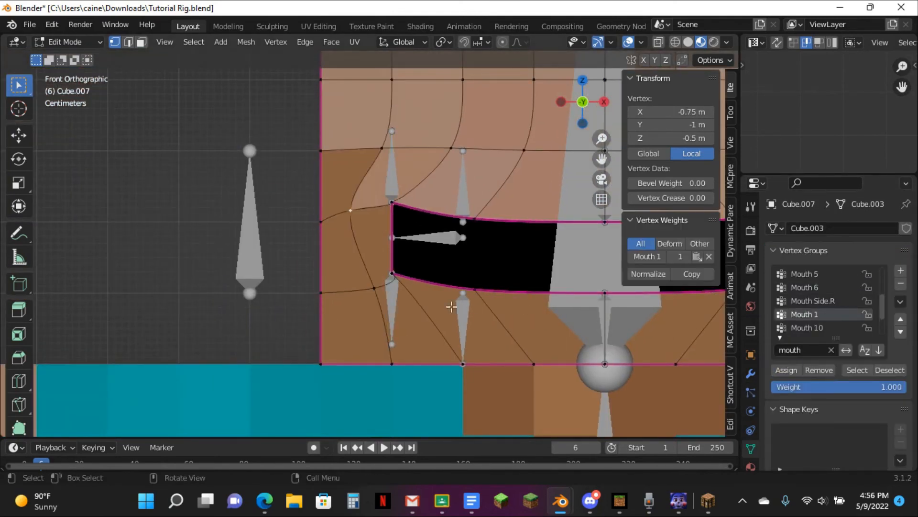
Assign the lower vertex beside that opposite corner to the Mouth 10 vertex group with weight 1.000.
left_click(369, 299)
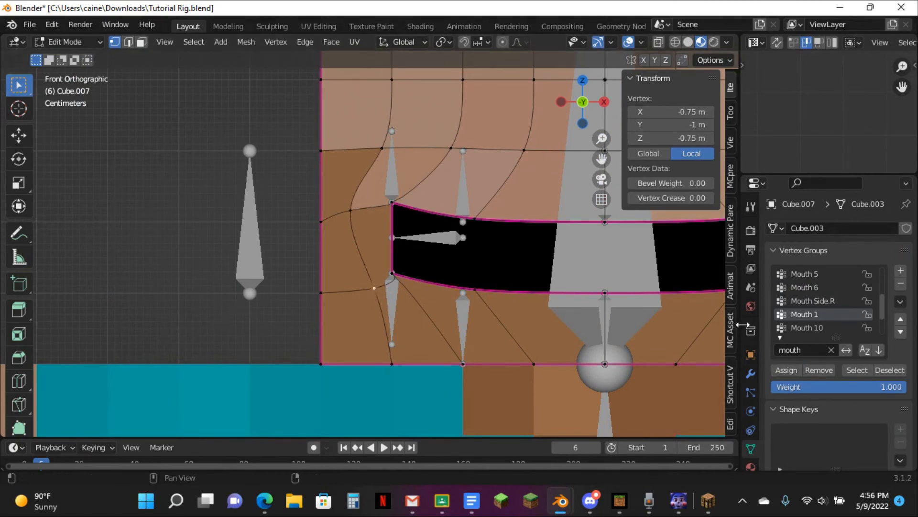
left_click(805, 328)
left_click(781, 372)
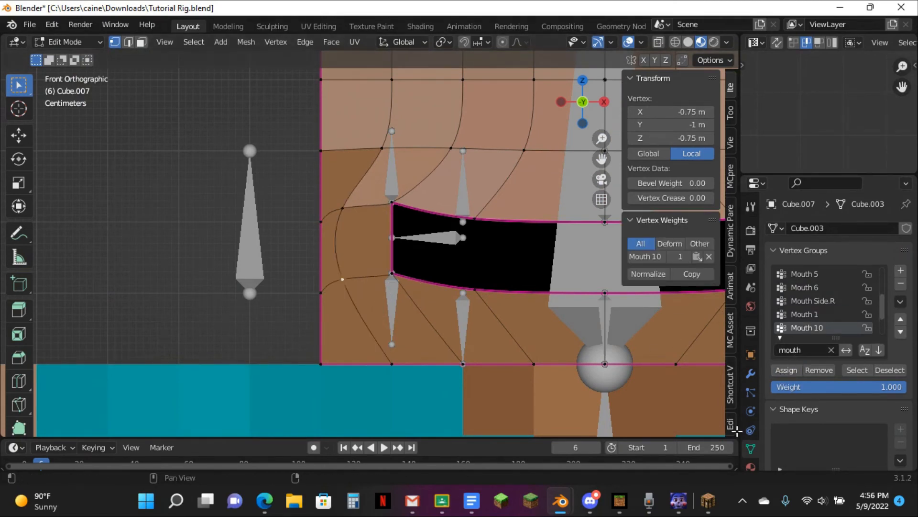
Return to Pose Mode and move the Mouth CTRL bone to test how both mouth corners deform.
key("Tab")
scroll(440, 224, "down", 3)
left_click_drag(602, 157, 483, 157)
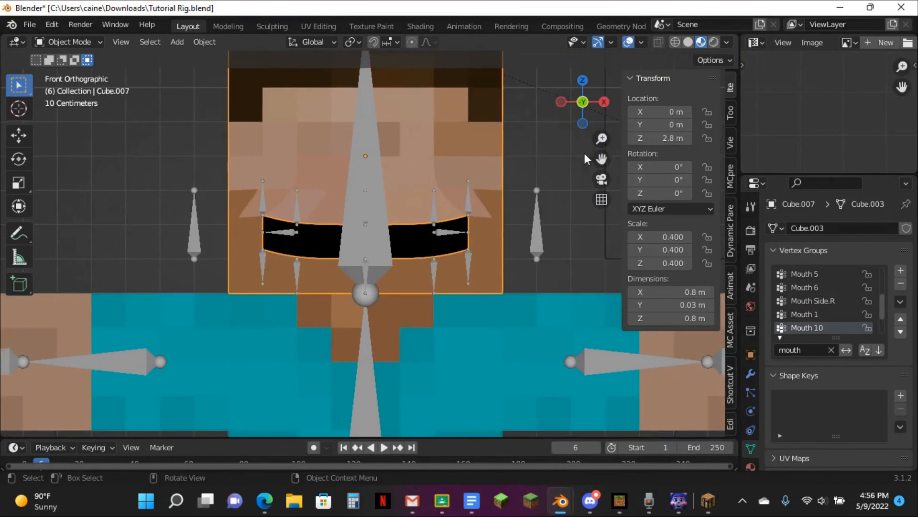
scroll(578, 182, "down", 3)
left_click(576, 195)
scroll(577, 194, "up", 4)
key("ctrl+Tab")
scroll(572, 172, "up", 4)
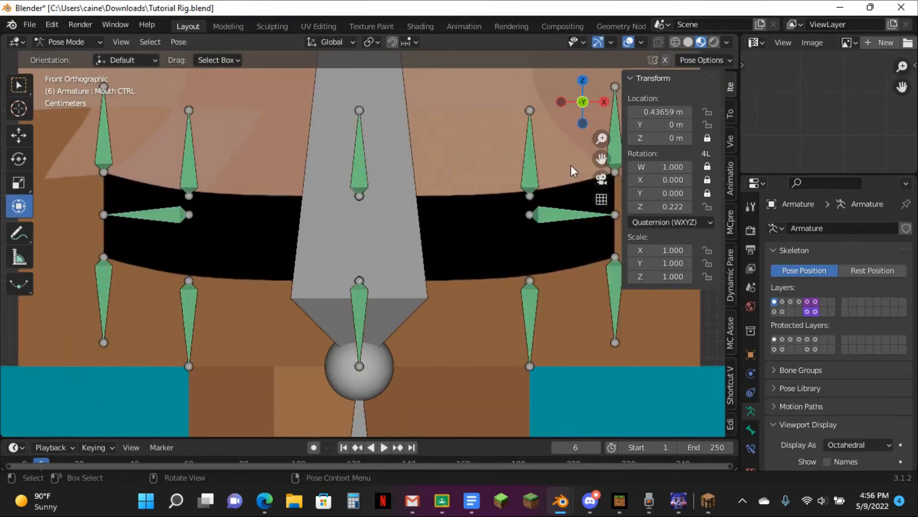
key("g")
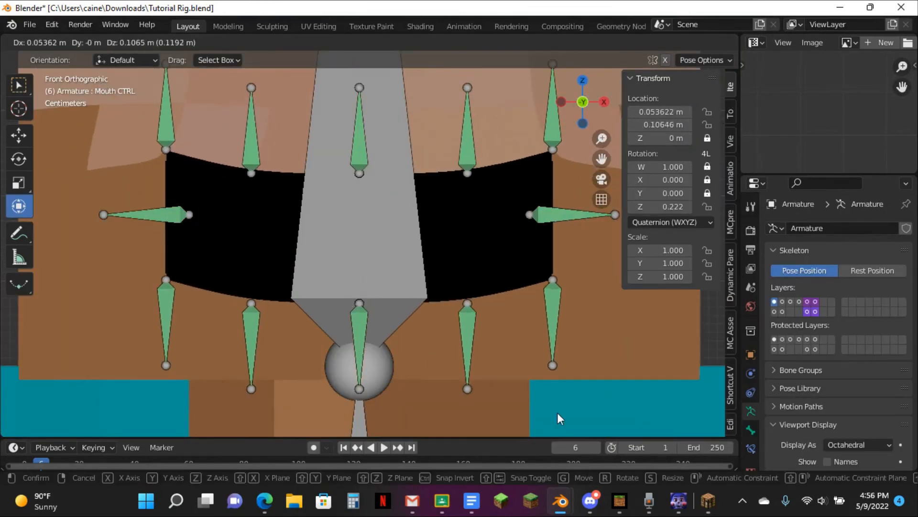
left_click(558, 418)
Move the Mouth CTRL bone to about X 0.03 m and Y 0.32 m with the overlays temporarily hidden.
left_click(632, 43)
scroll(491, 120, "down", 2)
key("g")
left_click(512, 115)
scroll(513, 115, "up", 2)
left_click(627, 43)
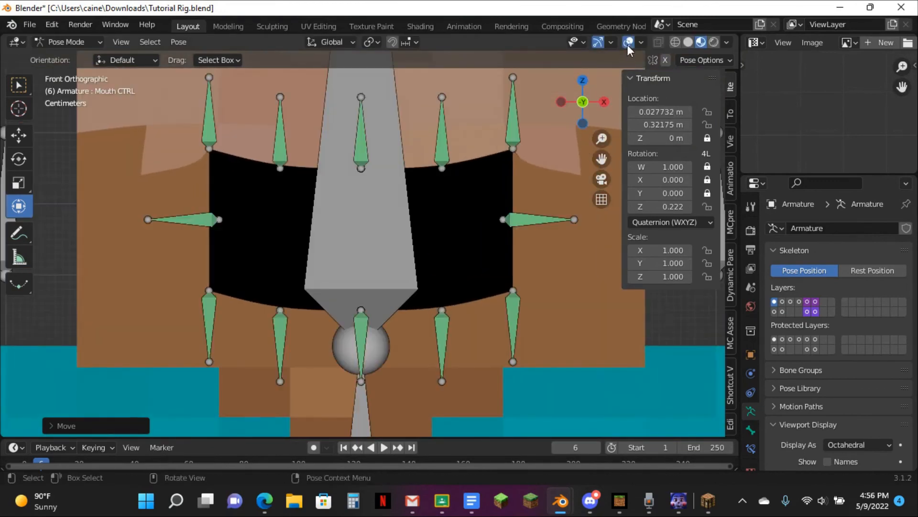
Edit the face mesh and set the crease of the upper edge running out from the mouth's +X corner to 1.00.
left_click(542, 173)
key("Tab")
middle_click_drag(604, 141, 448, 138, "shift")
scroll(448, 137, "up", 2)
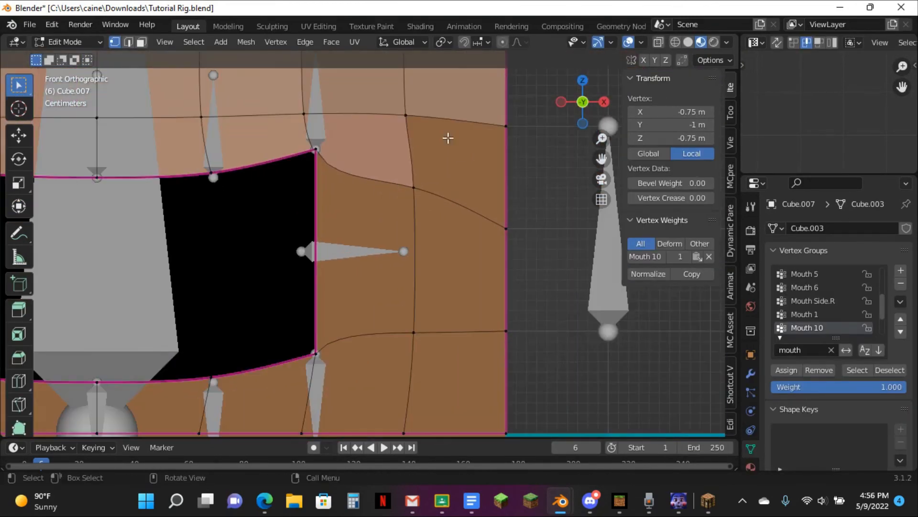
left_click(128, 42)
left_click(355, 176)
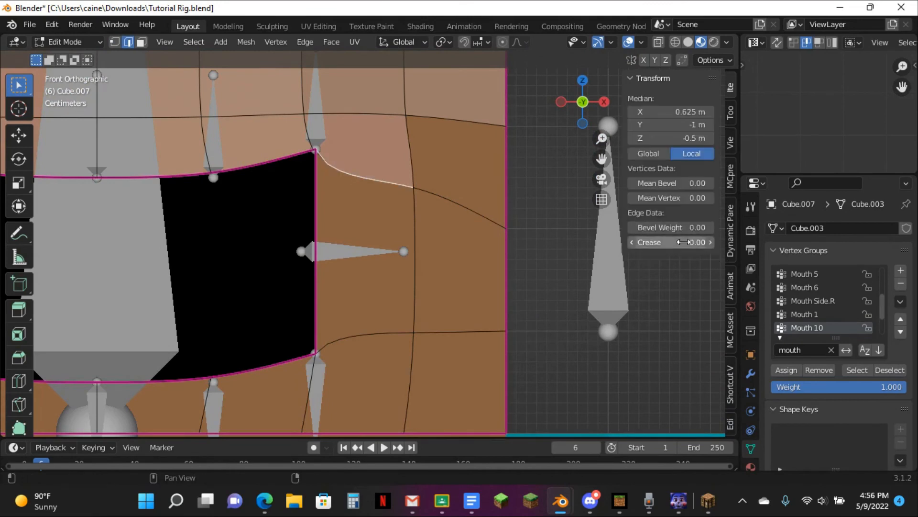
left_click_drag(692, 242, 714, 242)
Add the outer upper edge and both lower edges on that side to the selection, set their crease to 1.00, and leave Edit Mode.
left_click(431, 190, "shift")
left_click(388, 335, "shift")
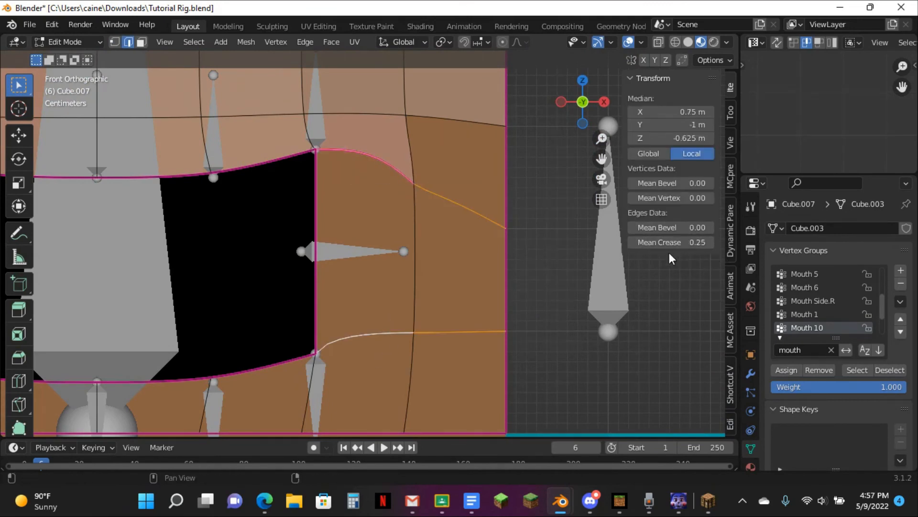
left_click_drag(691, 242, 715, 242)
key("Tab")
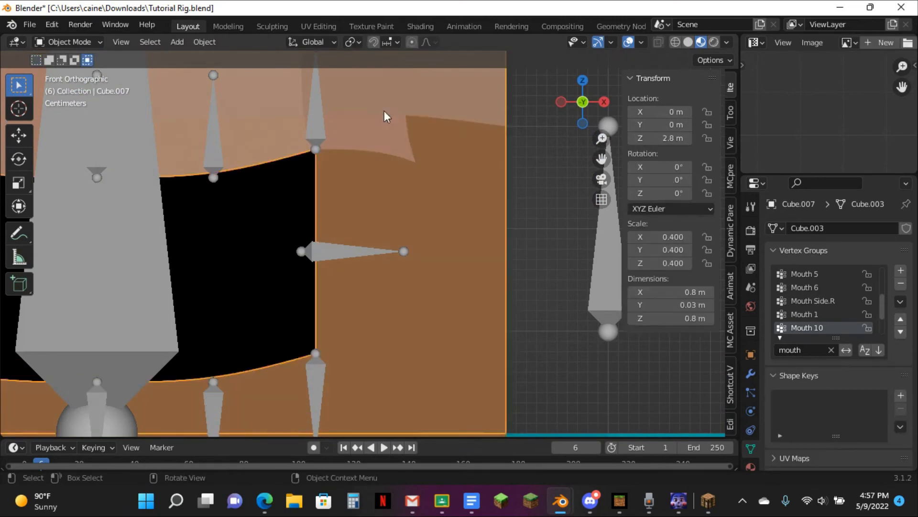
In Pose Mode, clear the Mouth CTRL bone's location, test-move it to check the creased side, and clear the location again.
scroll(406, 122, "down", 3)
left_click(460, 234)
key("ctrl+Tab")
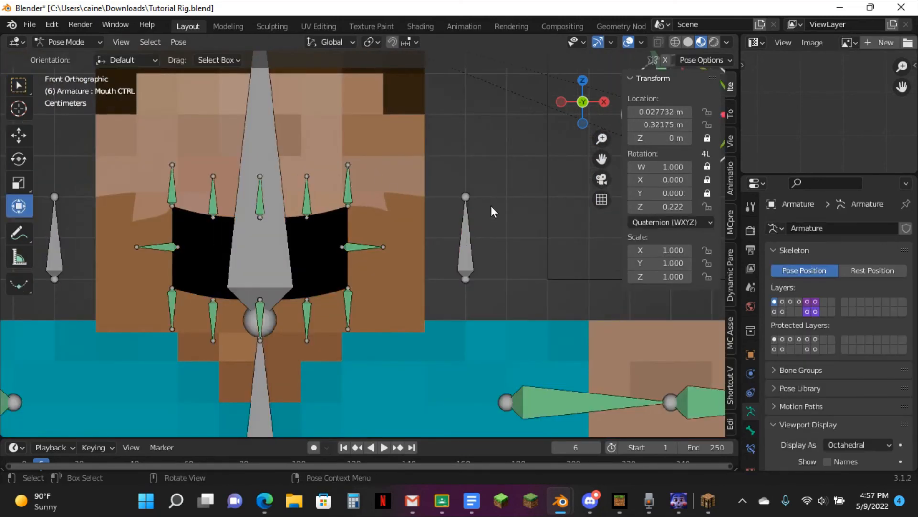
scroll(497, 194, "down", 3)
key("alt+g")
scroll(487, 160, "up", 6)
key("g")
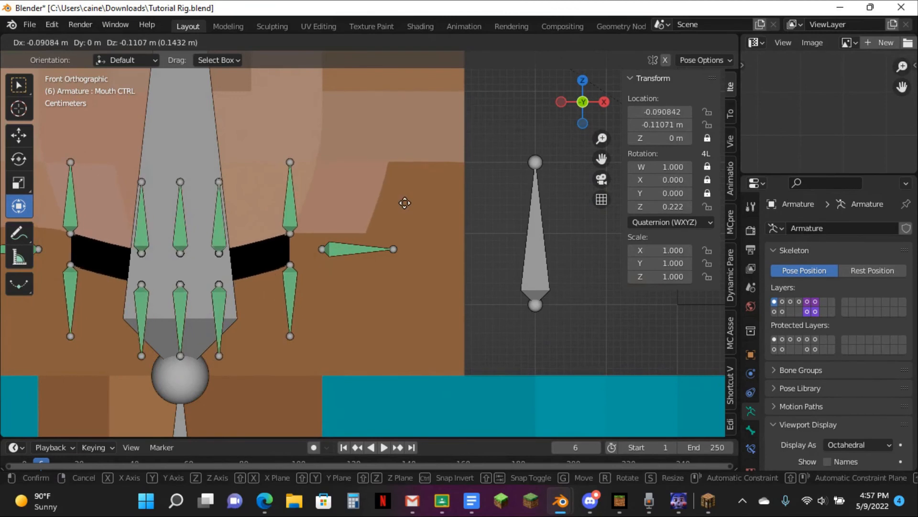
left_click(406, 203)
key("alt+g")
Set the crease of the upper and lower edges between the mouth's -X corner and the face side to 1.00 in Edit Mode.
scroll(411, 196, "down", 3)
key("ctrl+Tab")
left_click(393, 213)
key("Tab")
scroll(393, 212, "up", 4)
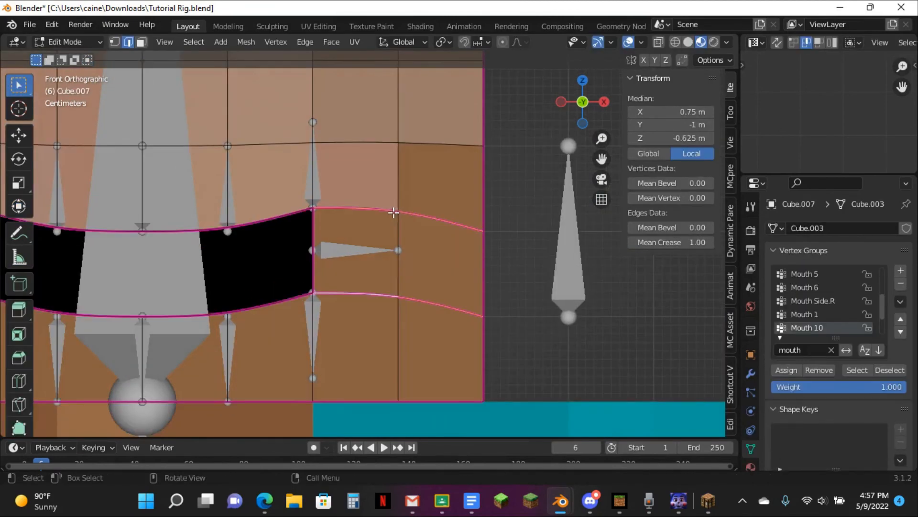
scroll(390, 206, "down", 3)
left_click(113, 226, "alt")
left_click(107, 263, "alt+shift")
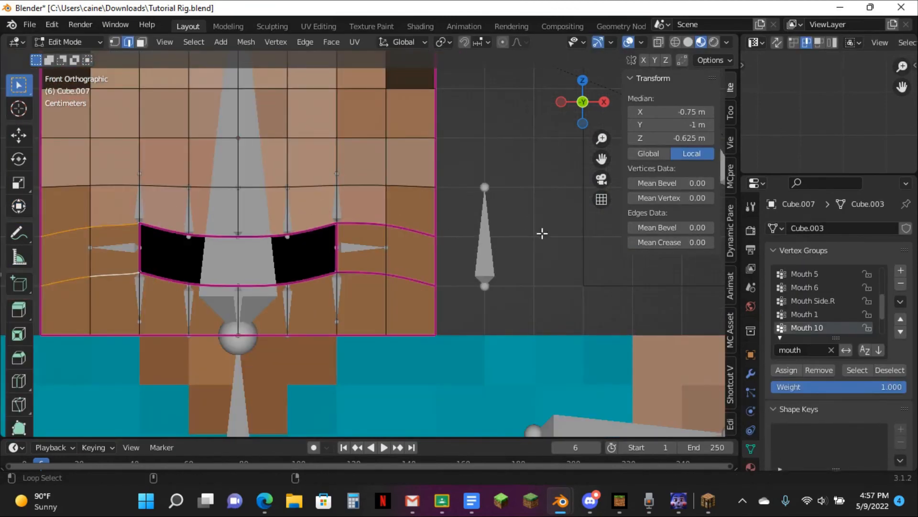
left_click_drag(670, 242, 715, 243)
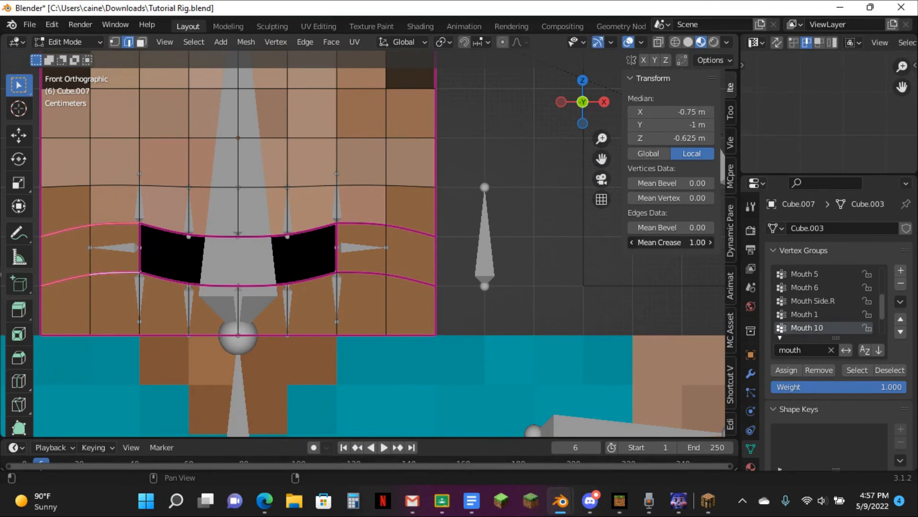
key("Tab")
Return to Pose Mode and move the Mouth CTRL bone to test how the mouth deforms with both sides creased.
scroll(458, 226, "up", 5)
scroll(457, 226, "down", 7)
left_click(604, 176)
key("ctrl+Tab")
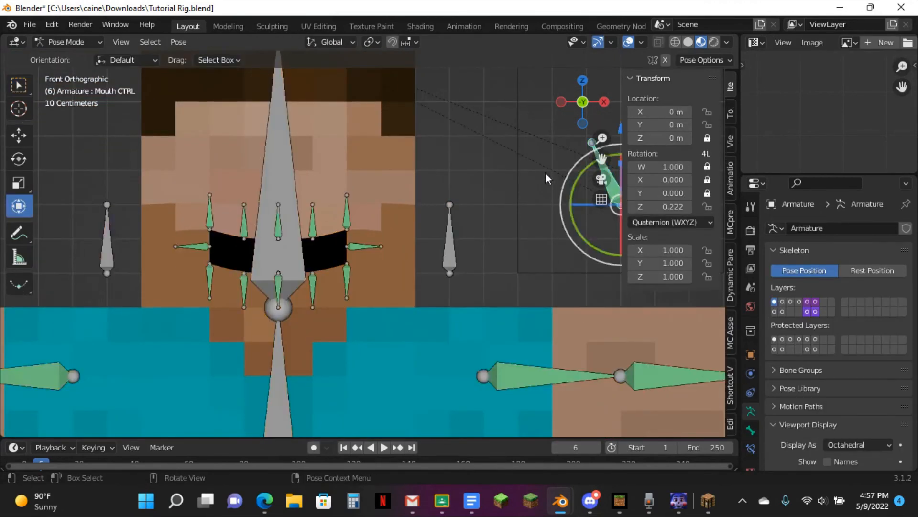
scroll(545, 173, "up", 5)
key("g")
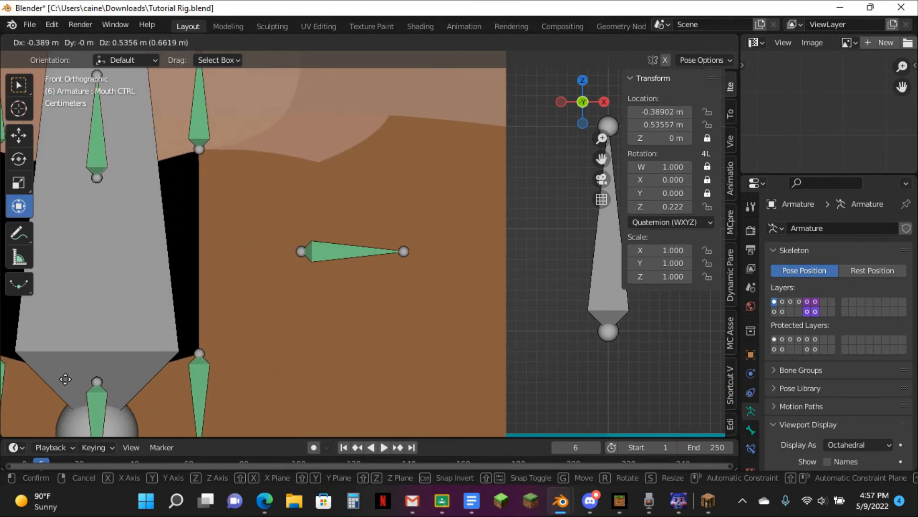
left_click(270, 196)
Try a weight of 0.500 in the Mouth 5 group for the upper vertex beside the mouth's +X corner.
middle_click_drag(333, 186, 291, 207)
left_click(429, 177)
key("Tab")
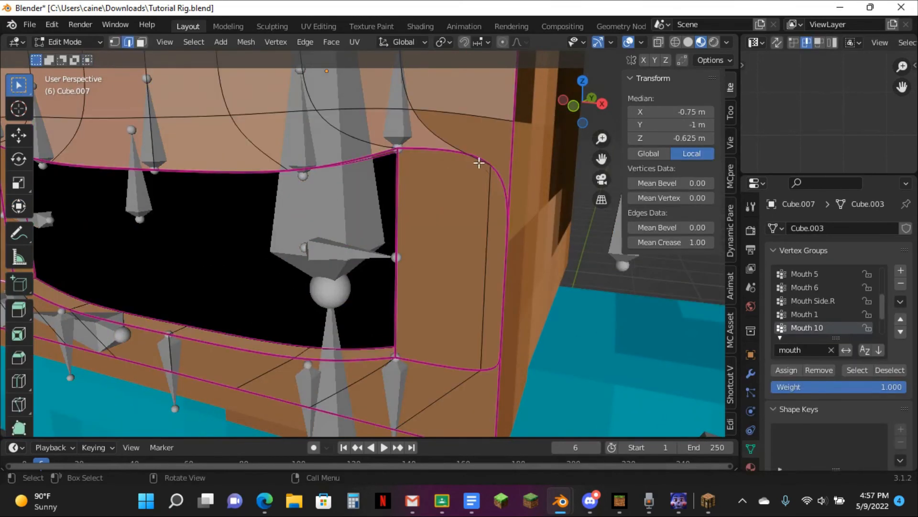
left_click(114, 42)
left_click(480, 169)
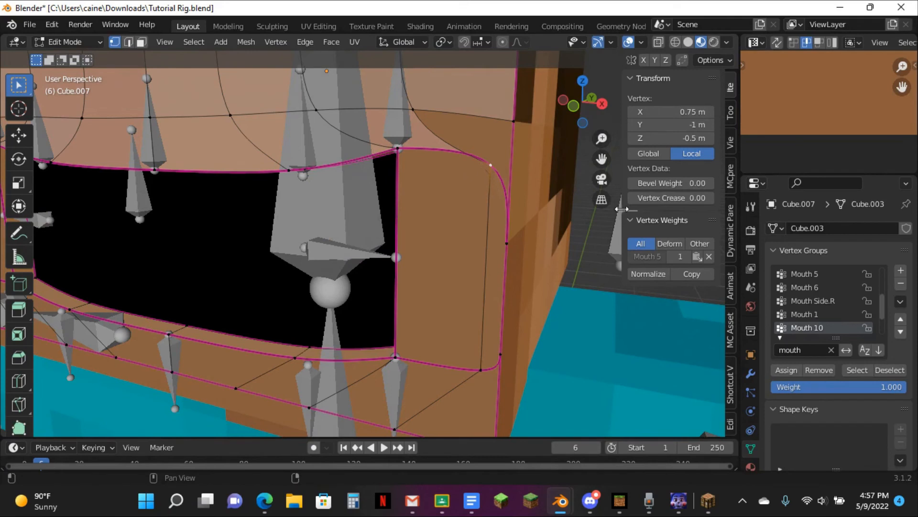
left_click_drag(621, 209, 562, 209)
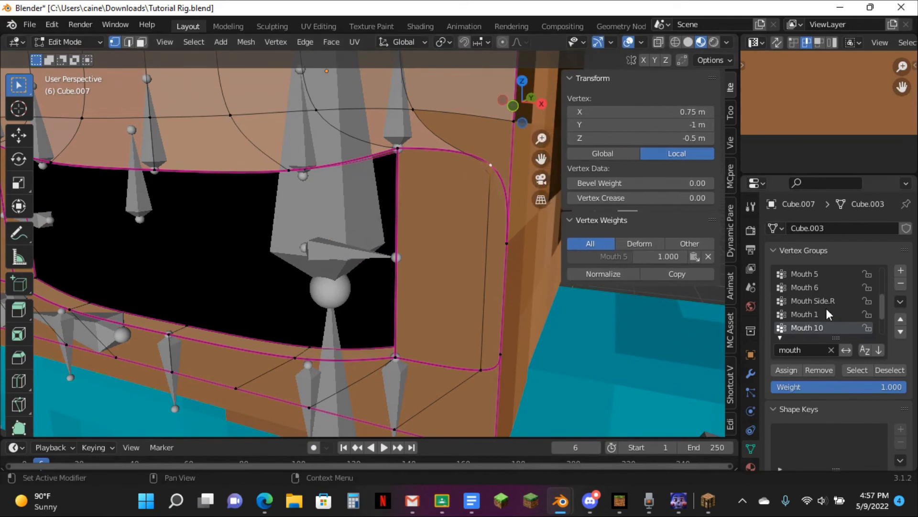
left_click(804, 275)
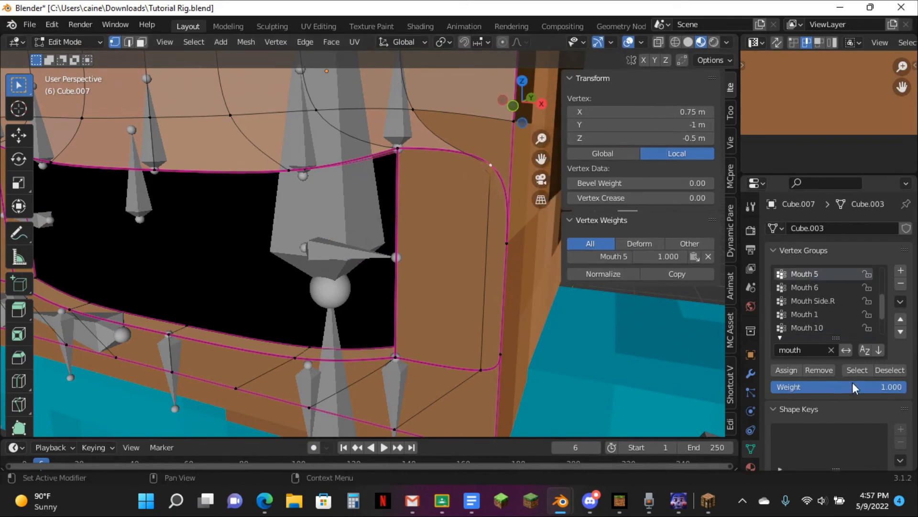
left_click(852, 383)
type("0.5")
key("Return")
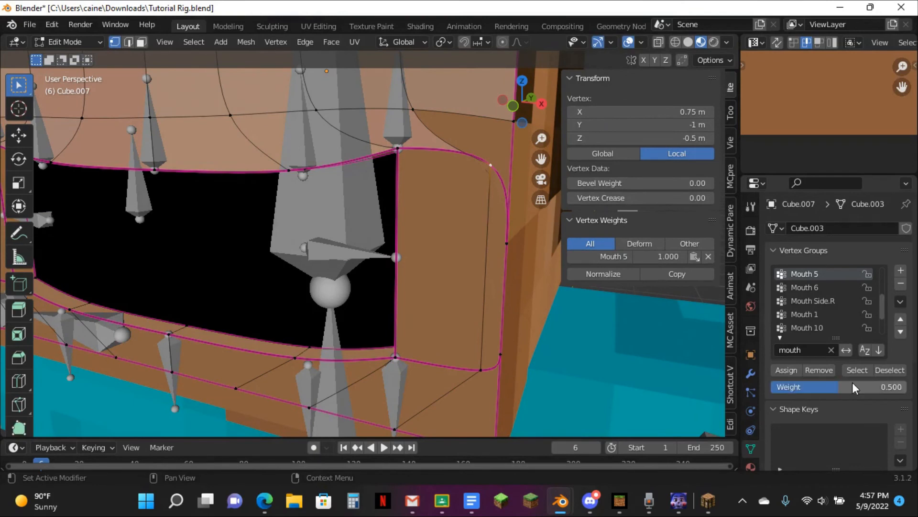
left_click(796, 369)
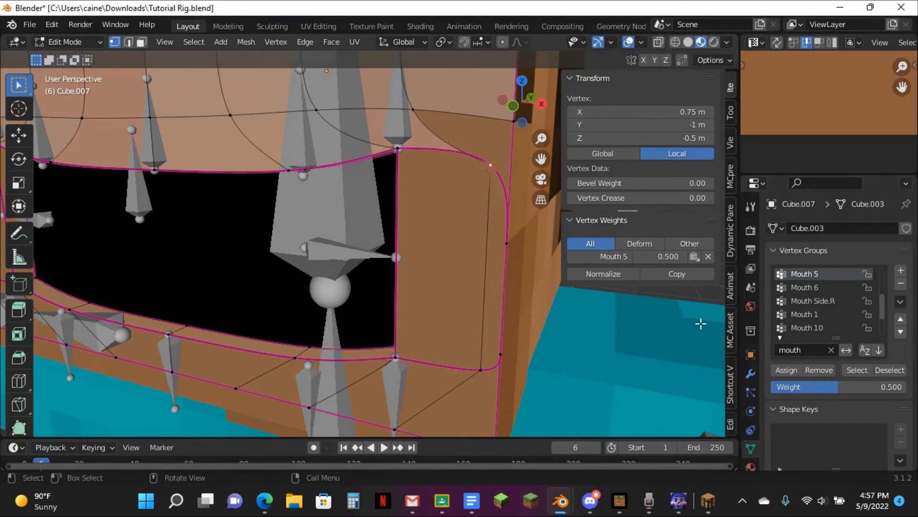
Raise the weight, reassign the selected vertex to Mouth 5, and return to Object Mode.
left_click_drag(822, 383, 882, 387)
left_click(775, 368)
middle_click_drag(366, 113, 487, 87)
key("Tab")
Test-move the Mouth CTRL bone around in Pose Mode to check the mouth's deformation, and clear its location.
scroll(479, 105, "down", 6)
left_click(480, 185)
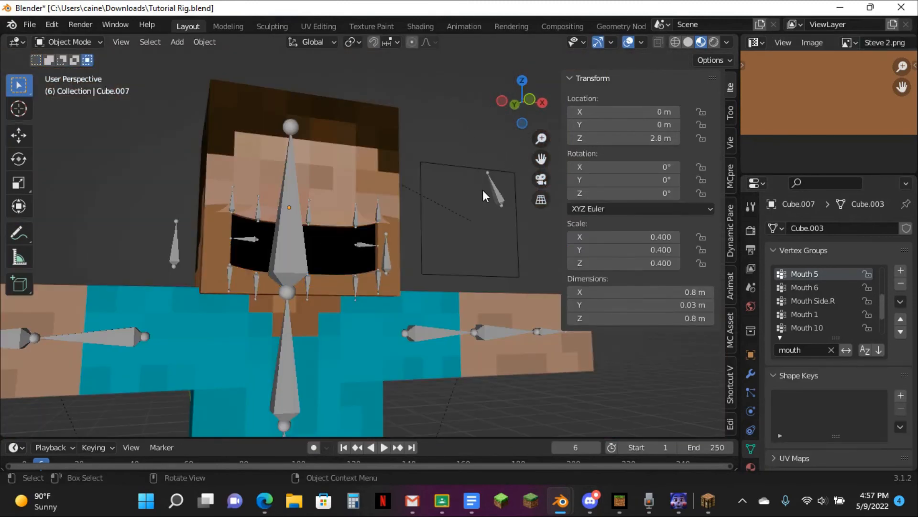
left_click(492, 189)
key("ctrl+Tab")
scroll(483, 184, "up", 6)
key("g")
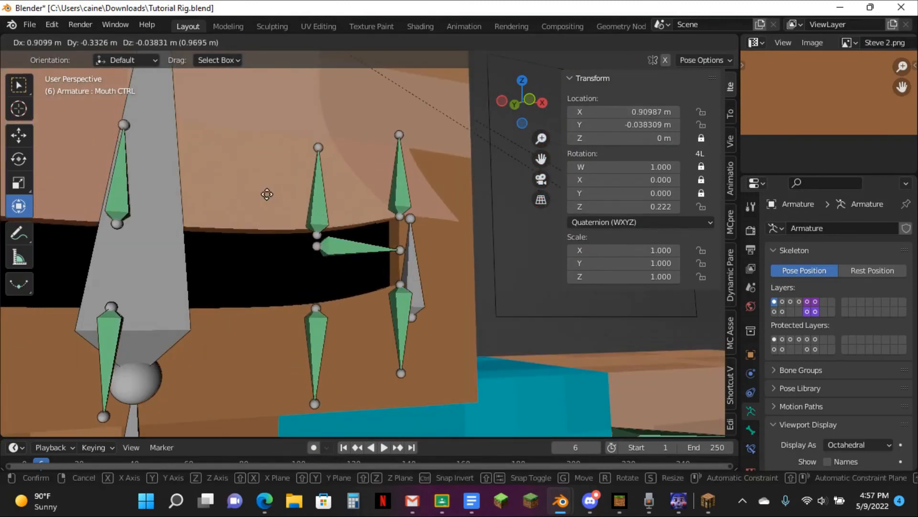
scroll(168, 321, "down", 3)
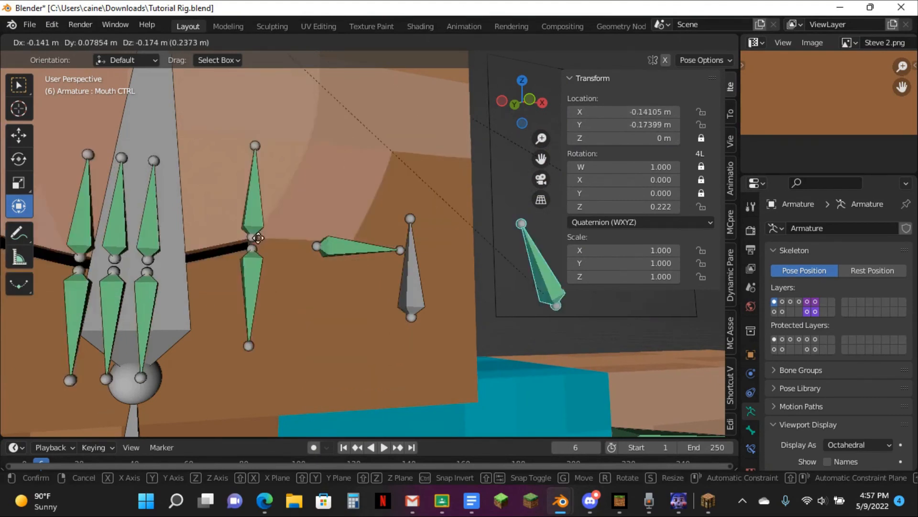
left_click(283, 212)
scroll(283, 212, "down", 2)
key("alt+g")
Clear the Mouth CTRL bone's rotation, test it at about X 1.5 m and Y 0.26 m, and clear its location.
key("g")
left_click(336, 199)
key("alt+r")
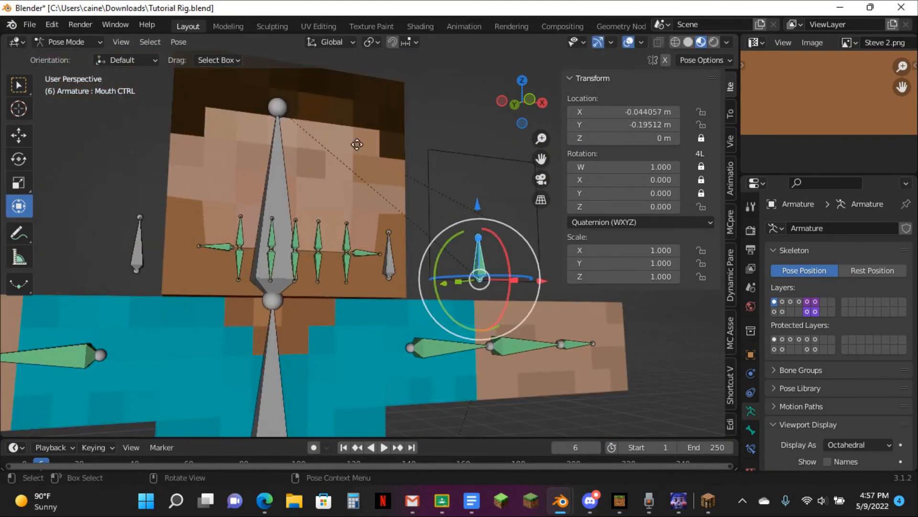
key("g")
left_click(418, 272)
scroll(416, 268, "up", 3)
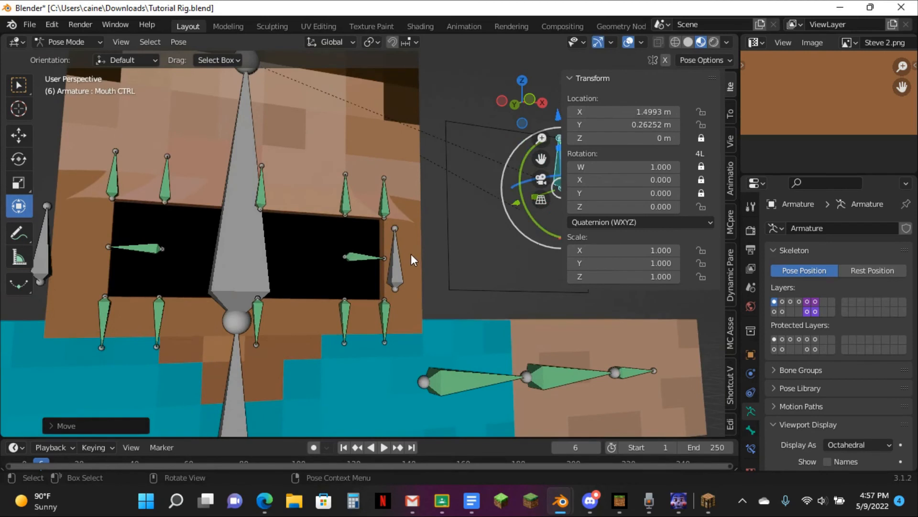
key("alt+g")
Try moving the Mouth CTRL bone from its rest position twice, cancelling each move.
key("g")
right_click(416, 154)
key("g")
right_click(389, 219)
scroll(429, 173, "down", 4)
left_click(452, 136)
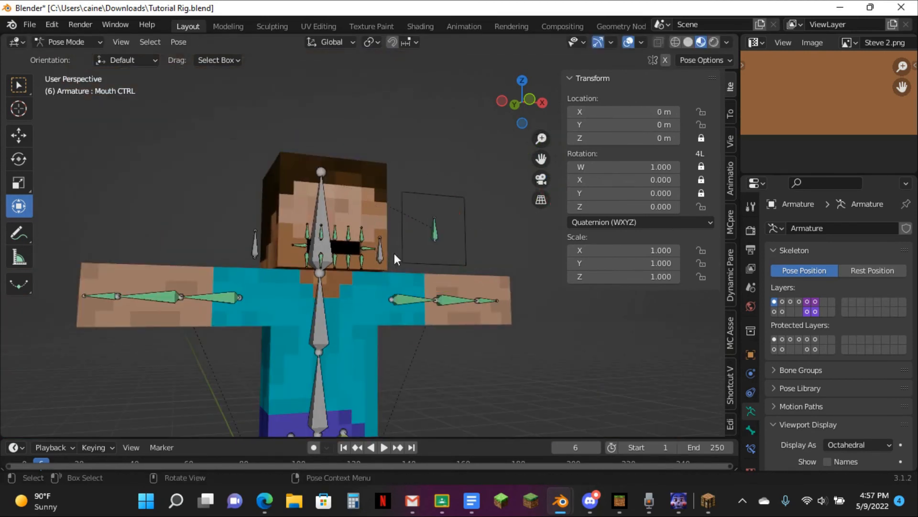
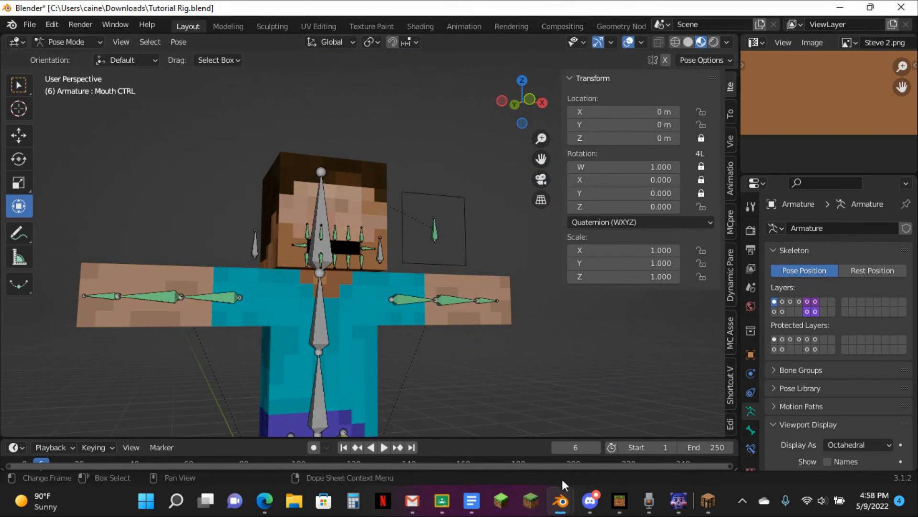
Try rotating the Head CTRL bone to see how the face follows, and cancel the rotation.
scroll(453, 217, "up", 8)
scroll(457, 218, "down", 12)
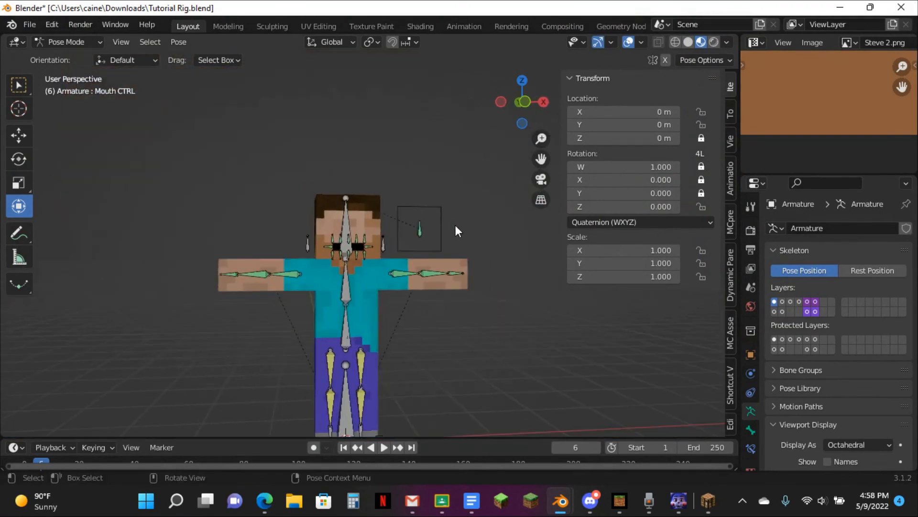
scroll(454, 225, "up", 5)
left_click(320, 186)
key("r")
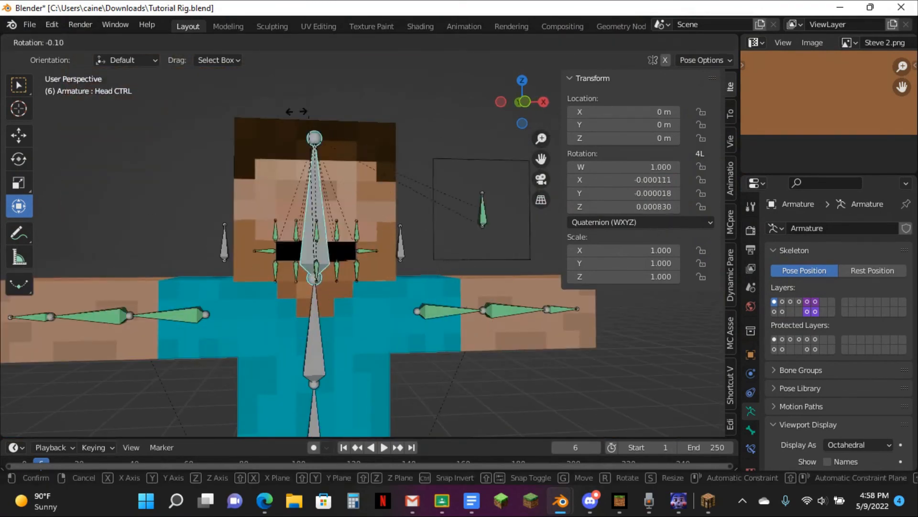
right_click(335, 158)
scroll(376, 156, "down", 6)
Switch to Object Mode and add a Plain Axes empty at the world origin.
key("ctrl+Tab")
key("shift+a")
mouse_move(509, 251)
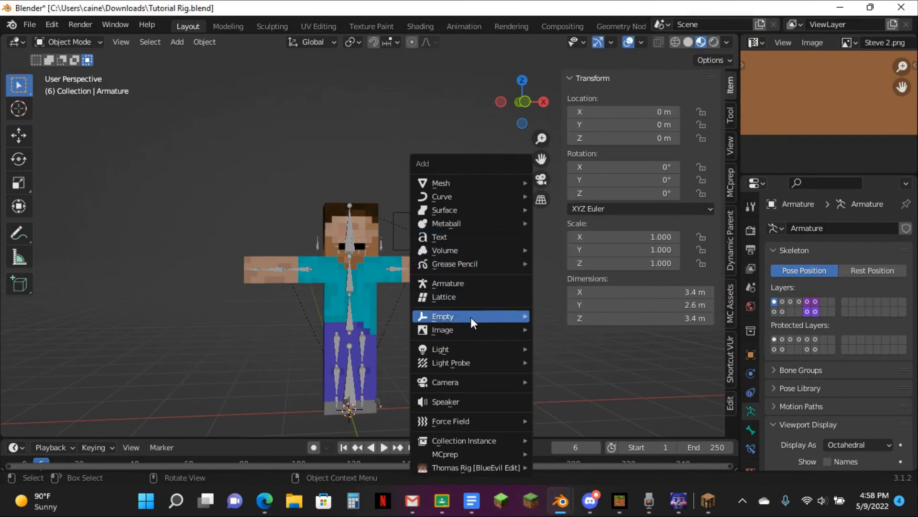
mouse_move(472, 316)
left_click(542, 316)
scroll(469, 286, "up", 3)
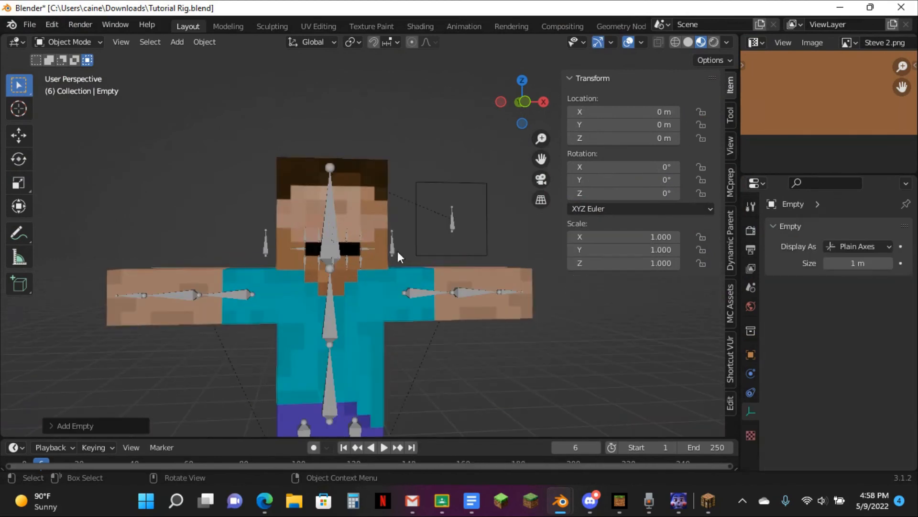
Add a UV Project modifier to the face mesh.
left_click(358, 196)
left_click(751, 373)
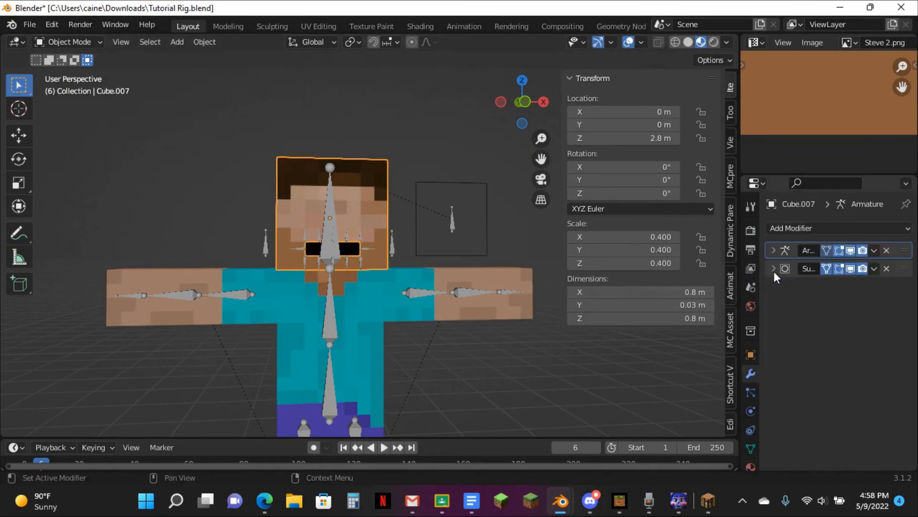
left_click(773, 268)
left_click(805, 229)
scroll(663, 400, "down", 1)
scroll(656, 447, "up", 1)
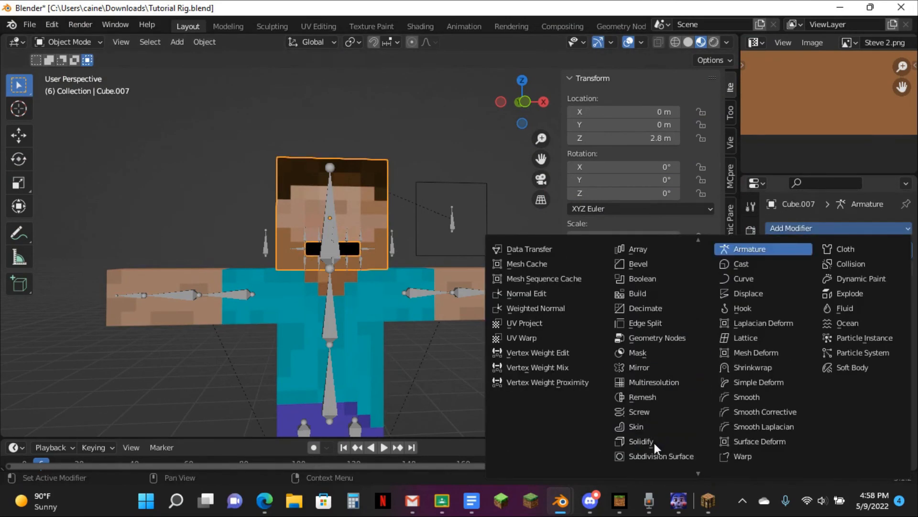
scroll(659, 381, "down", 2)
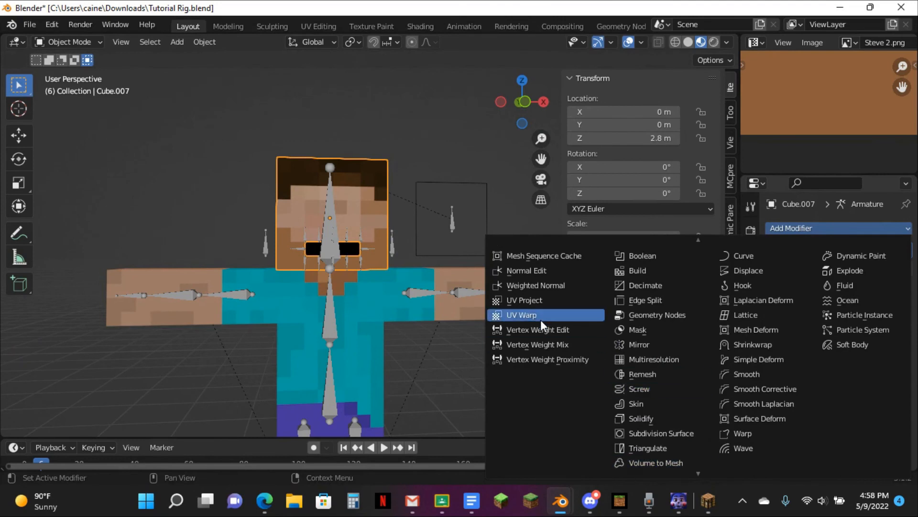
left_click(538, 300)
Set the UV Project modifier's UV map to UVMap and its projector object to Empty.
left_click(864, 310)
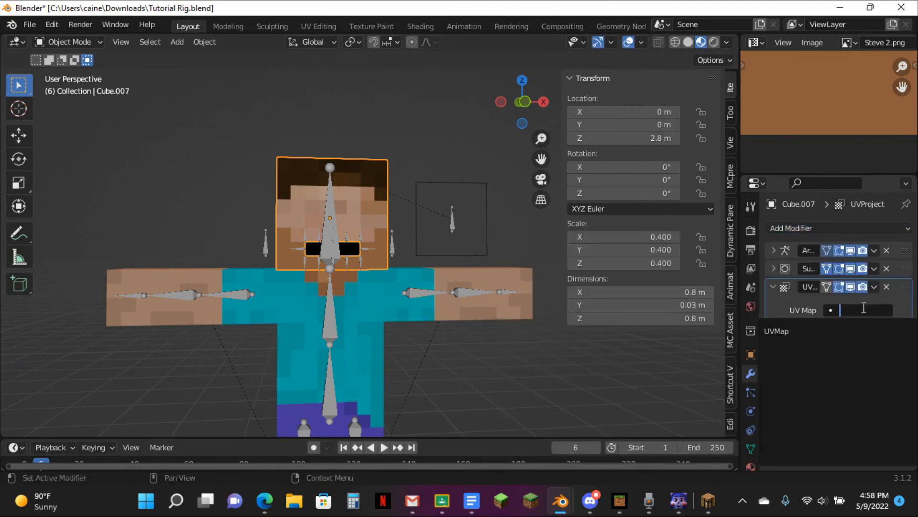
left_click(813, 331)
scroll(824, 334, "down", 3)
left_click(856, 404)
type("c")
key("BackSpace")
key("BackSpace")
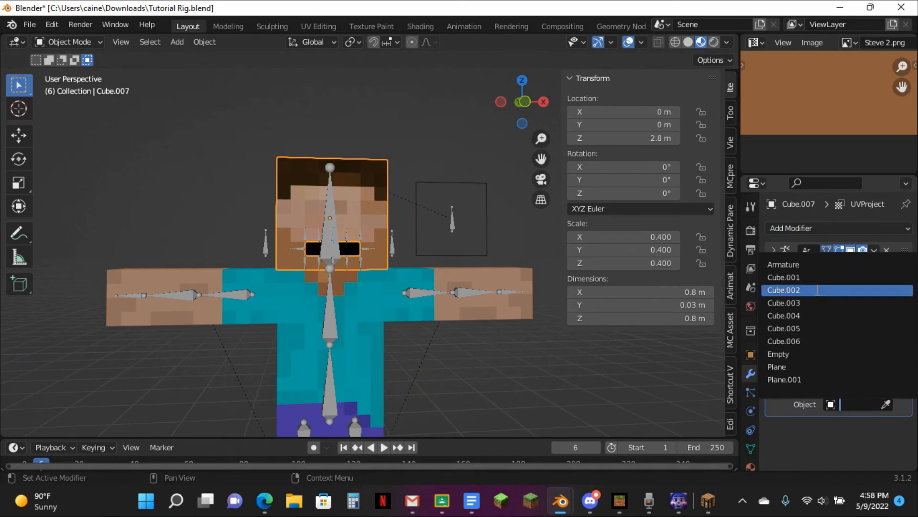
type("pl")
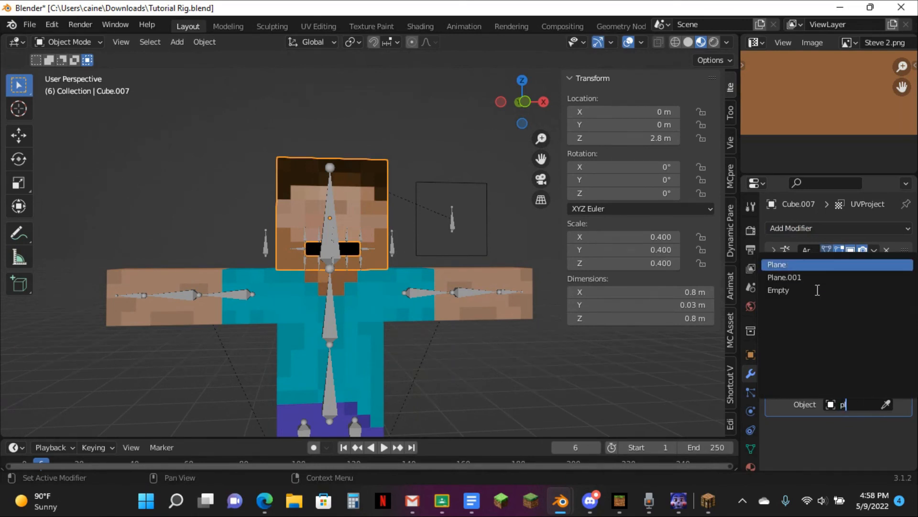
left_click(818, 289)
scroll(510, 302, "down", 6)
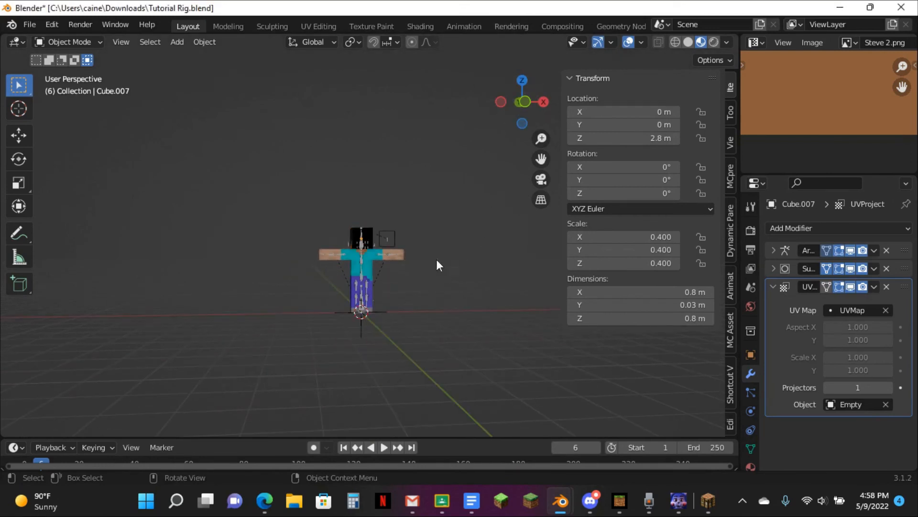
Set the empty's location to X 2.00046 m, Y -0.03915 m and Z 0.798908 m.
scroll(377, 355, "up", 2)
left_click(378, 356)
left_click(646, 111)
type("2.00046 m")
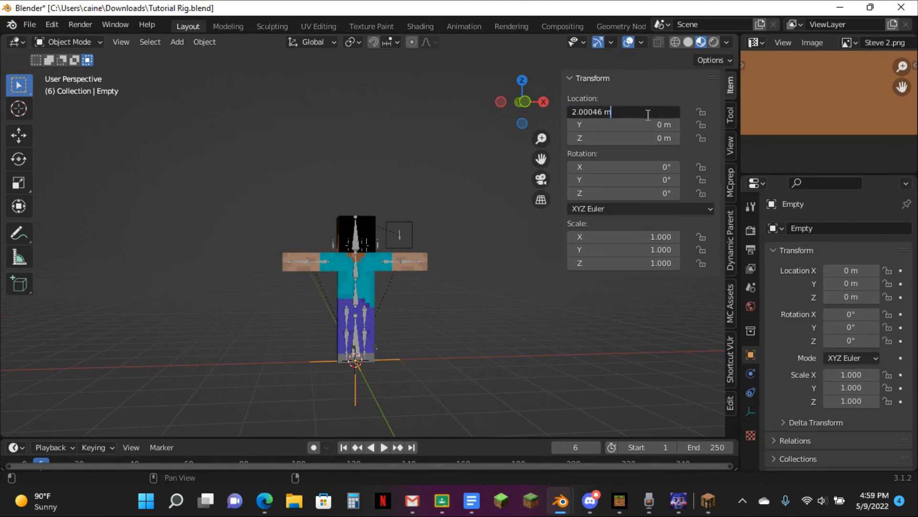
key("Return")
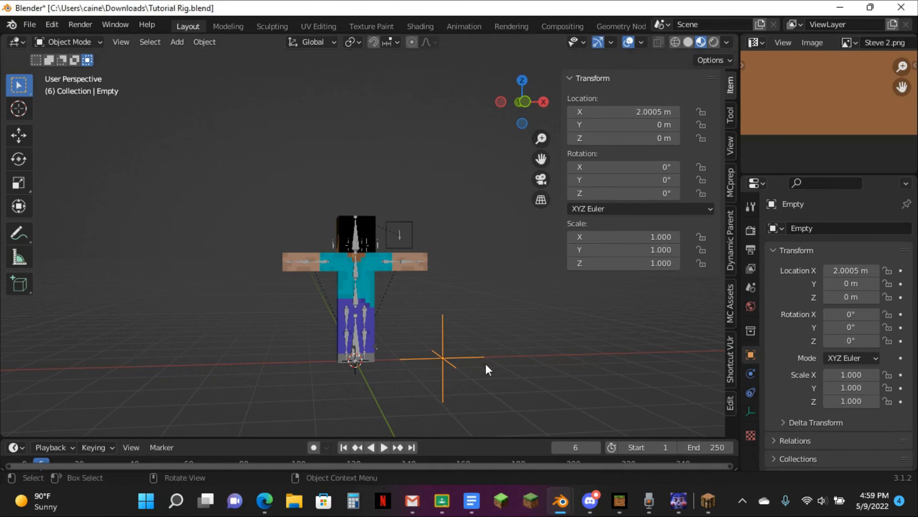
left_click(630, 124)
type("-0.03915 m")
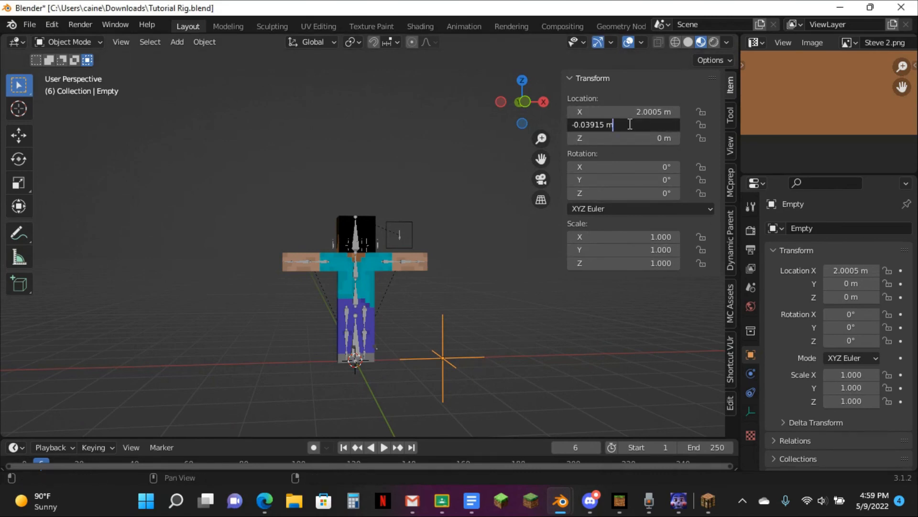
key("Return")
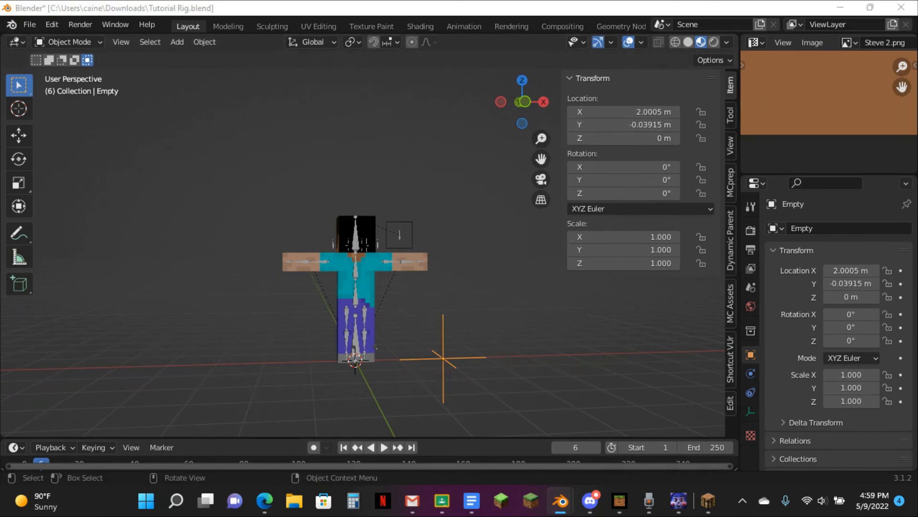
left_click(500, 305)
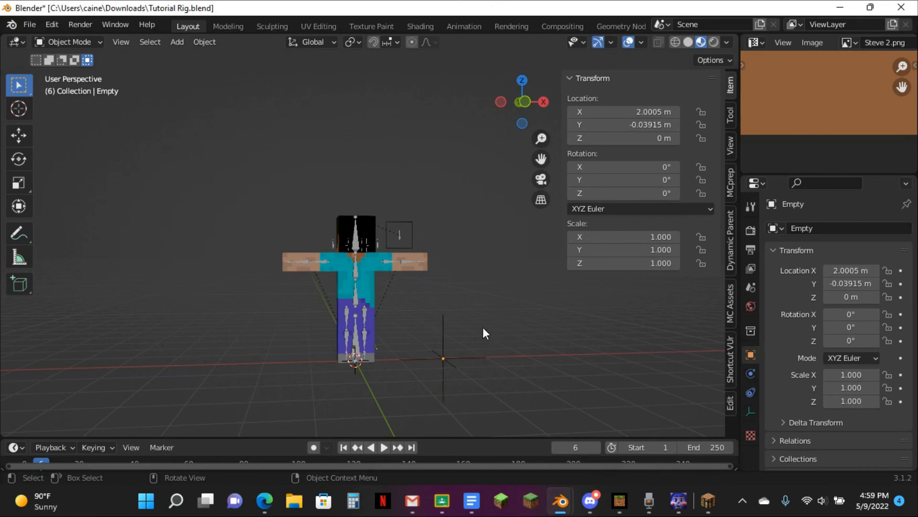
left_click(641, 138)
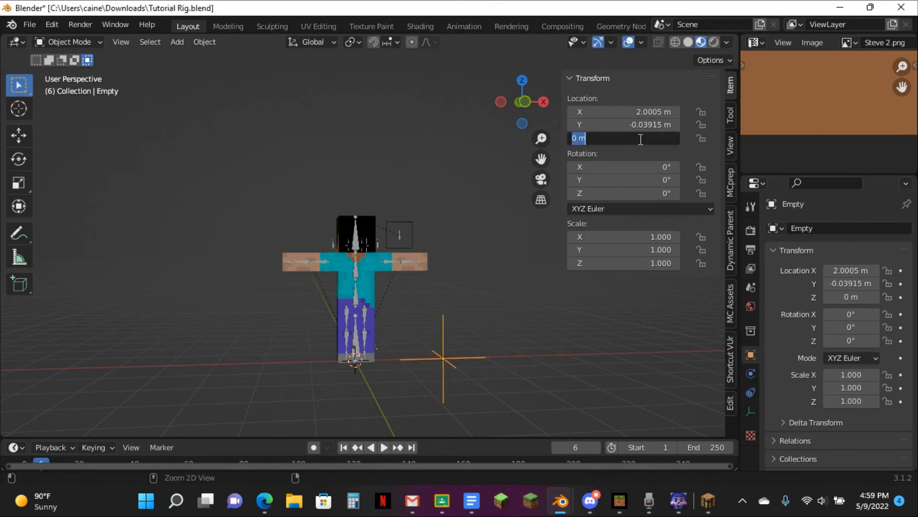
type("0.798908 m")
key("Return")
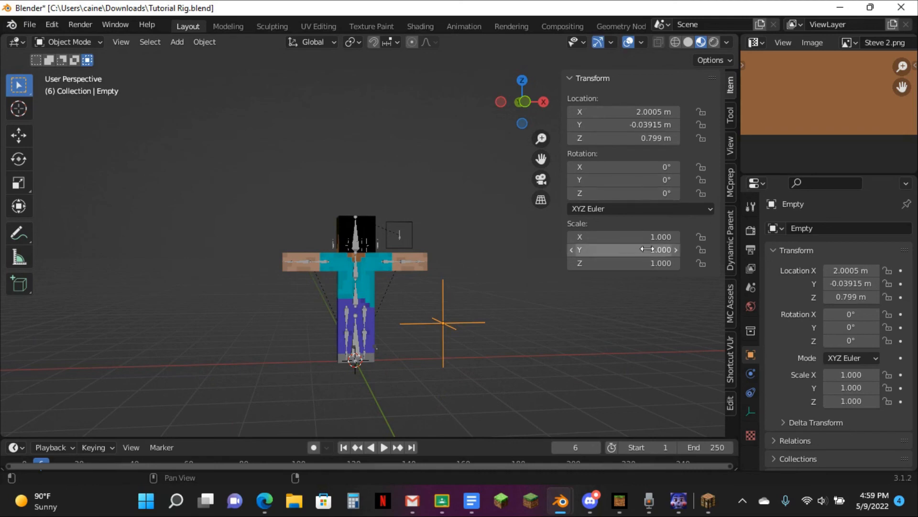
Set the empty's X rotation to 90° and its scale to 3.20112 on all three axes.
left_click(648, 167)
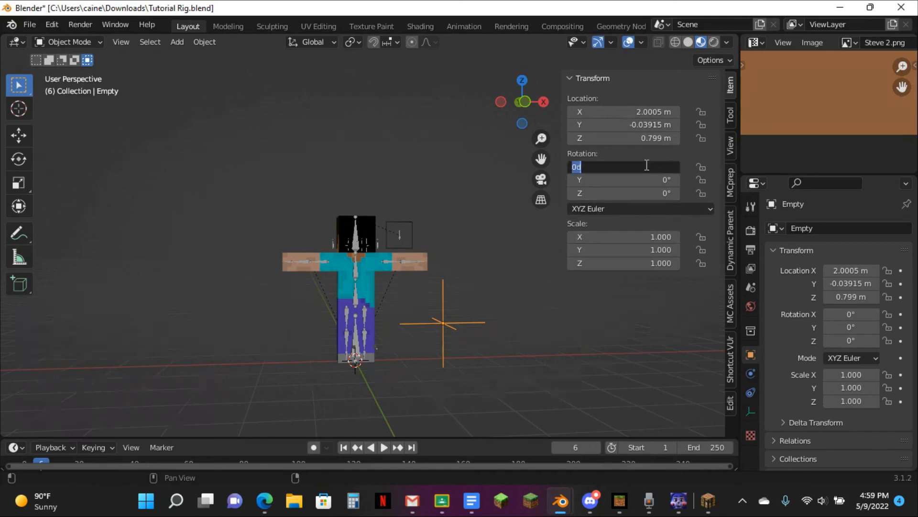
key("Return")
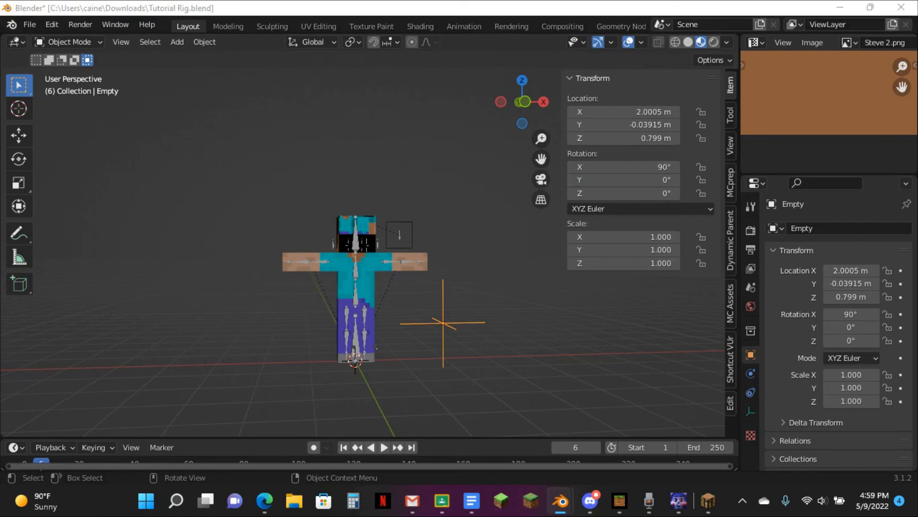
left_click(615, 236)
type("1.0")
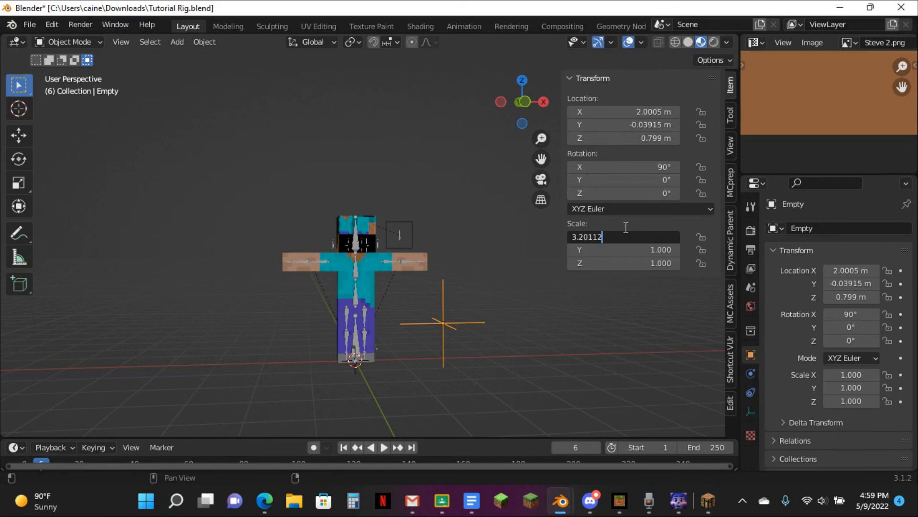
key("Return")
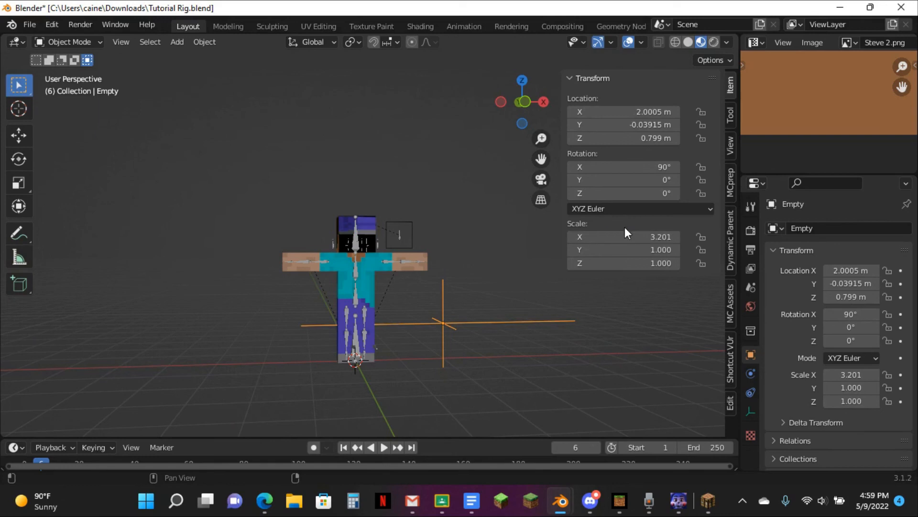
key("ctrl+c")
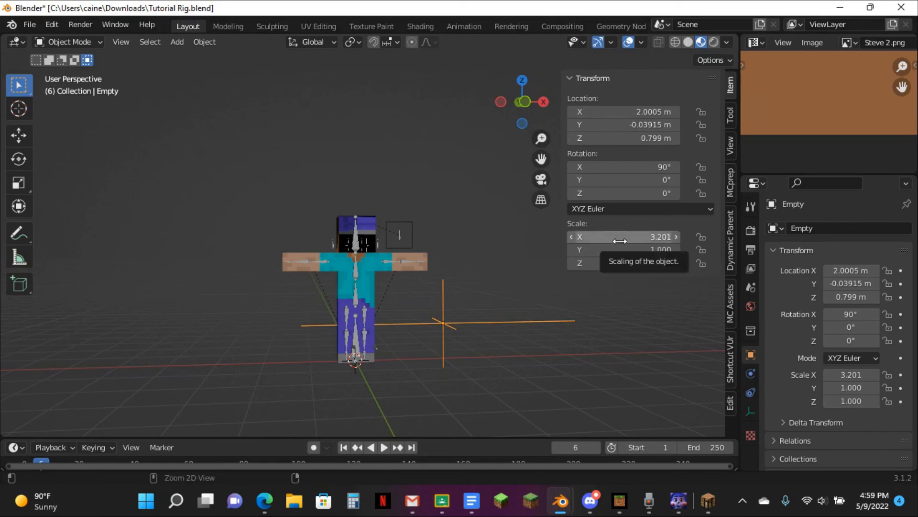
key("ctrl+v")
key("ctrl+v")
scroll(447, 185, "up", 8)
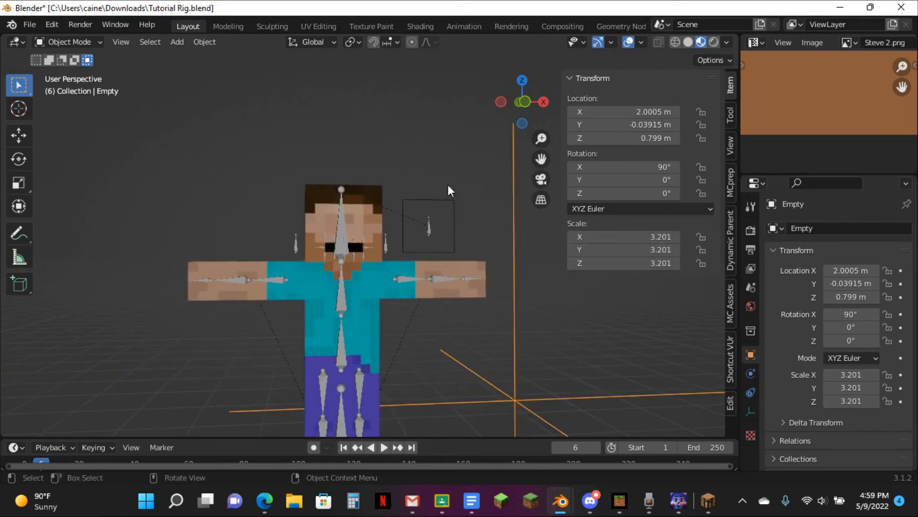
scroll(343, 214, "down", 5)
left_click(470, 269)
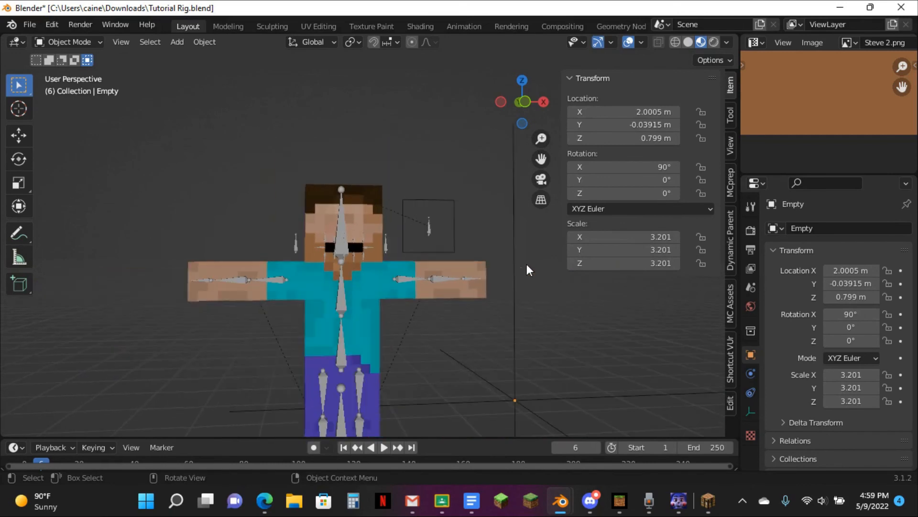
Parent the empty to the armature's Head CTRL bone and return to Object Mode.
scroll(521, 264, "up", 5)
left_click(322, 214)
left_click(324, 214)
left_click(322, 208)
key("ctrl+Tab")
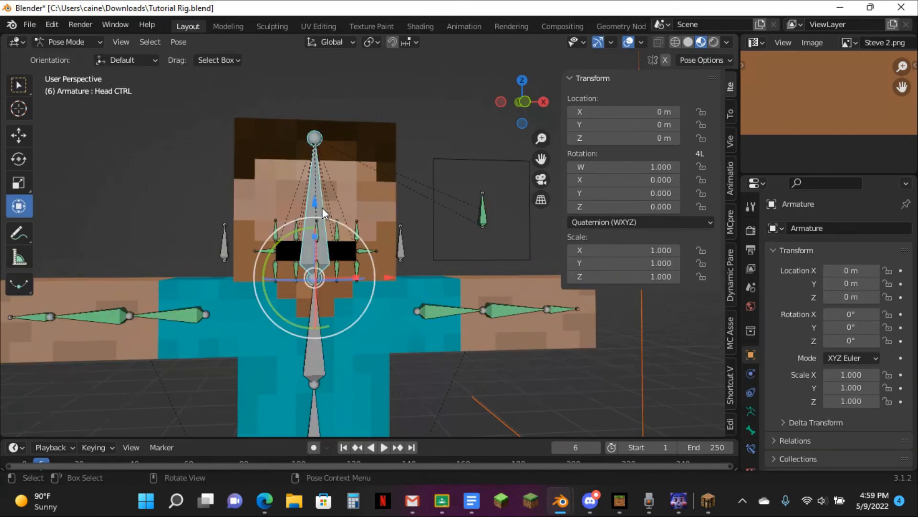
key("ctrl+p")
left_click(307, 236)
key("ctrl+Tab")
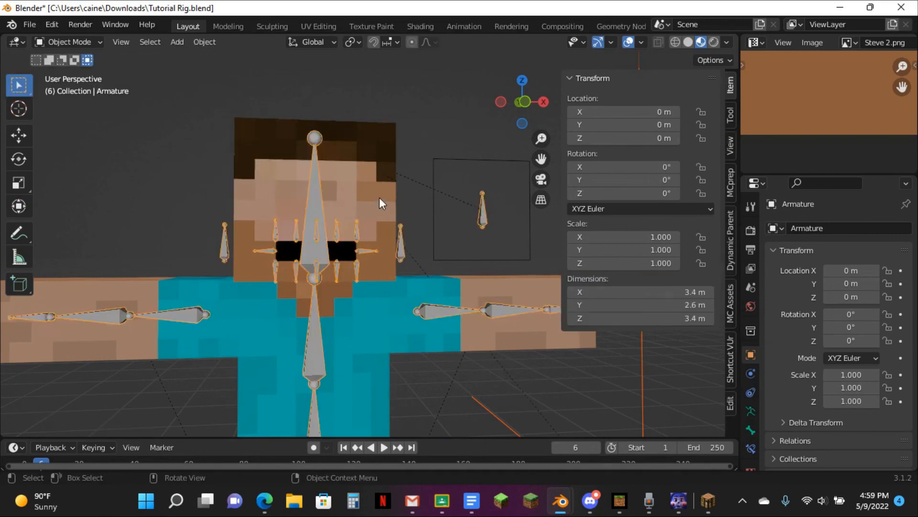
Try rotating the Head CTRL bone to test how the face and its projected texture follow, and revert the rotation.
left_click(380, 203)
left_click(774, 287)
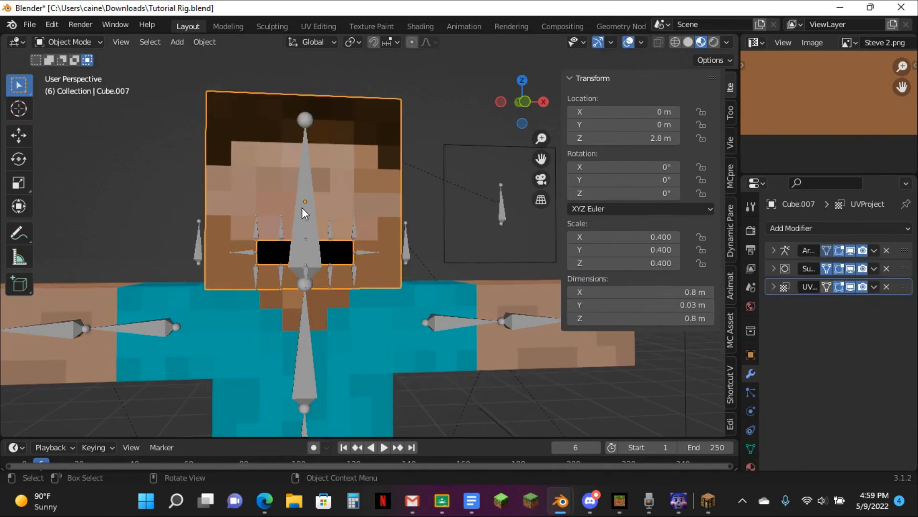
left_click(303, 208)
key("ctrl+Tab")
key("r")
key("Escape")
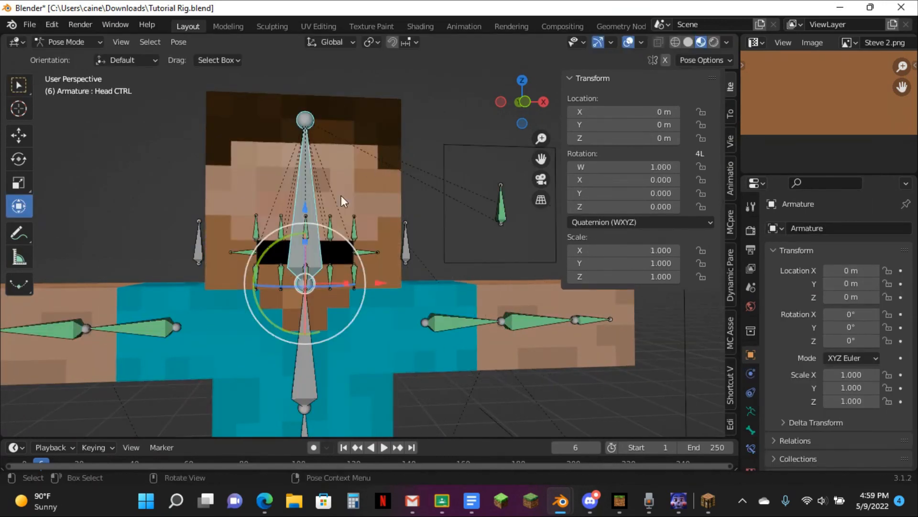
key("r")
key("r")
key("Escape")
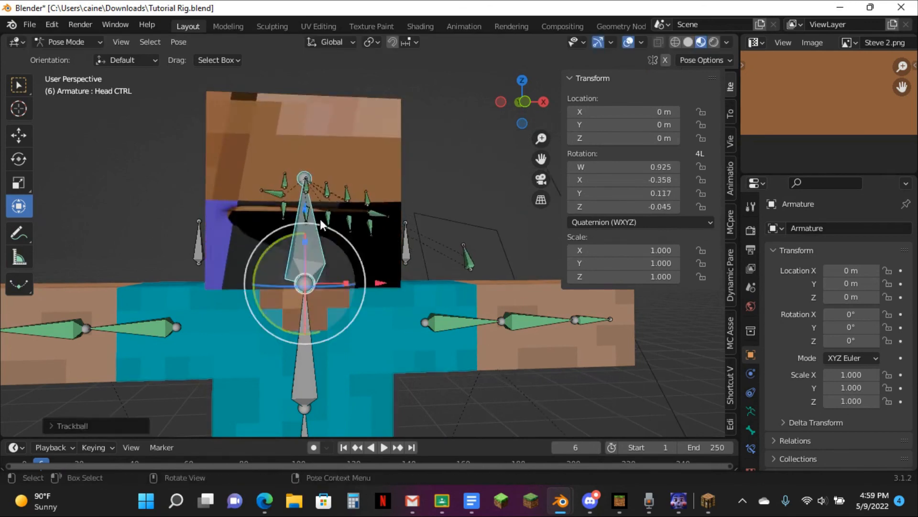
Parent the rest of the head mesh to the Head CTRL bone with the Bone option.
middle_click_drag(320, 219, 289, 182)
key("ctrl+Tab")
left_click(181, 158)
middle_click_drag(182, 158, 262, 166)
scroll(262, 167, "down", 1)
left_click(262, 168, "shift")
left_click(267, 187, "shift")
left_click(274, 194, "shift")
key("ctrl+Tab")
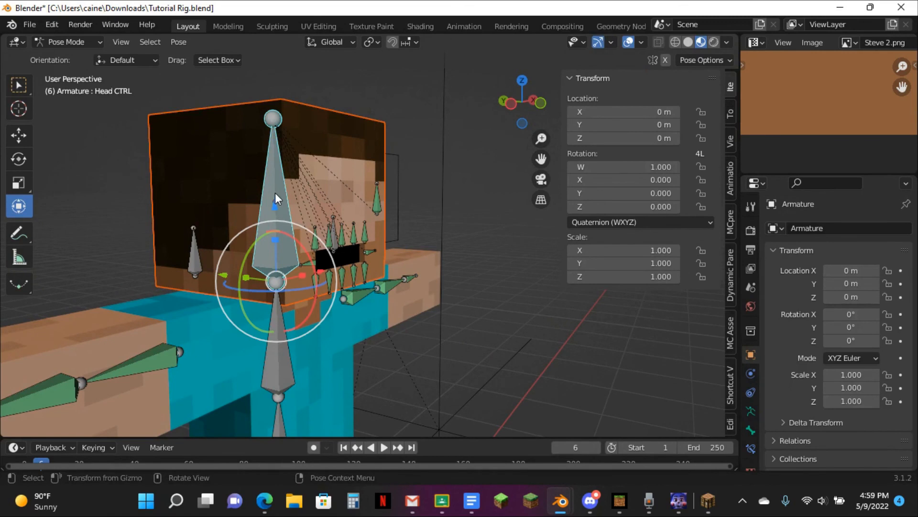
key("ctrl+p")
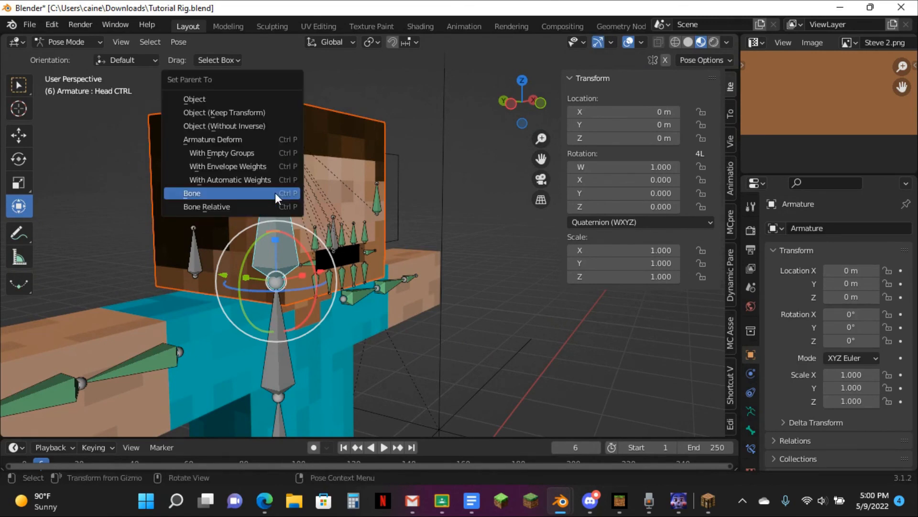
left_click(277, 194)
Test the head mesh's new parenting by freely rotating the Head CTRL bone, and undo the rotation.
key("ctrl+Tab")
left_click(272, 208)
left_click(279, 196)
key("ctrl+Tab")
key("r")
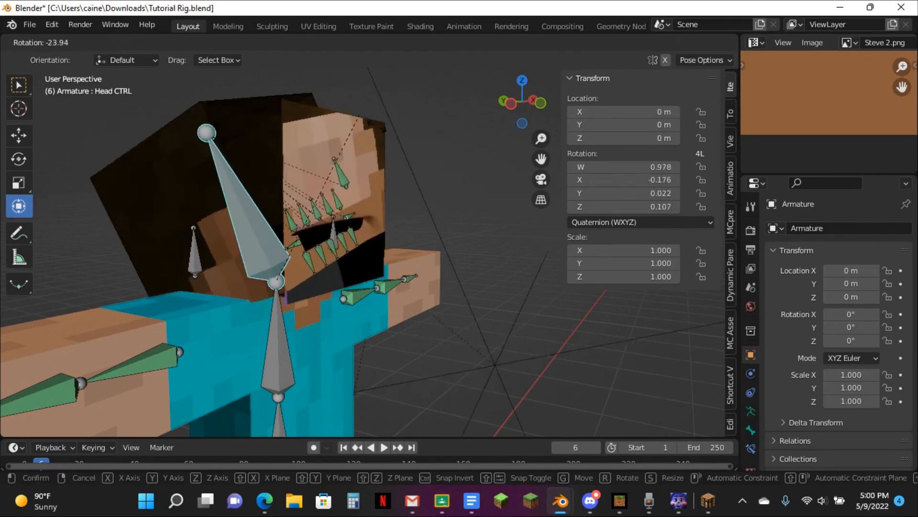
key("r")
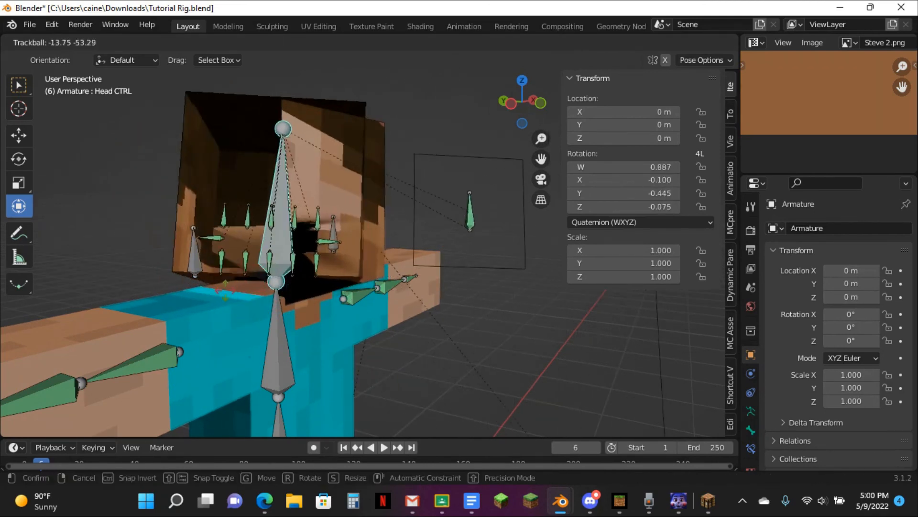
left_click(348, 288)
key("ctrl+z")
Switch to the front orthographic view and save the file.
middle_click_drag(399, 181, 400, 54)
scroll(386, 138, "down", 3)
scroll(381, 150, "up", 4)
middle_click_drag(382, 153, 416, 137)
scroll(448, 96, "down", 4)
scroll(443, 95, "up", 3)
left_click(524, 98)
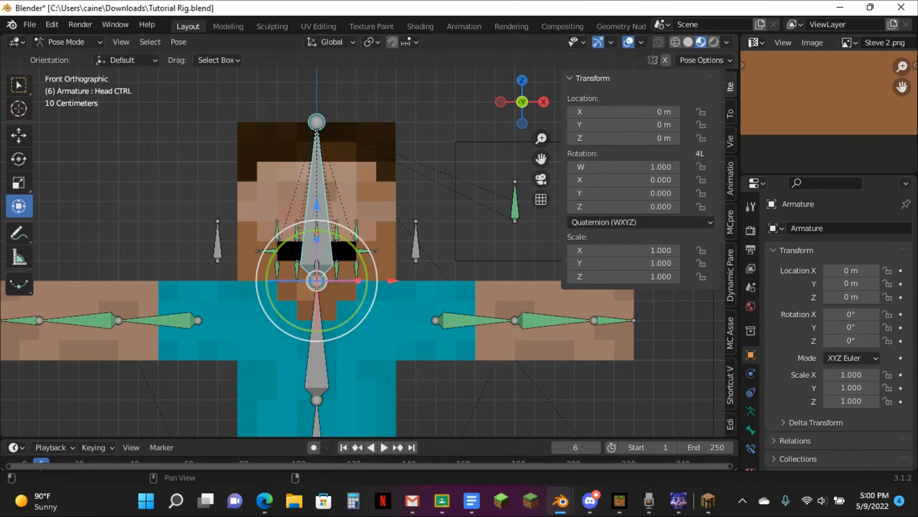
key("alt+Tab")
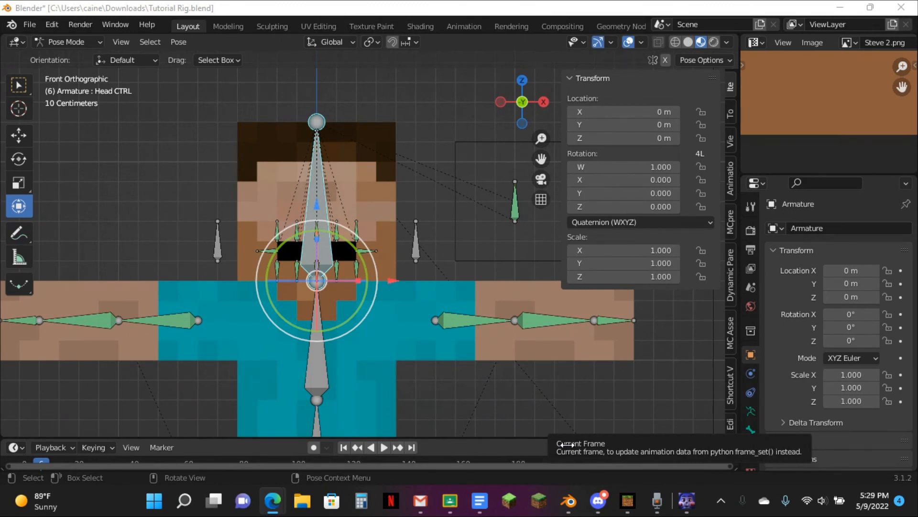
left_click(453, 160)
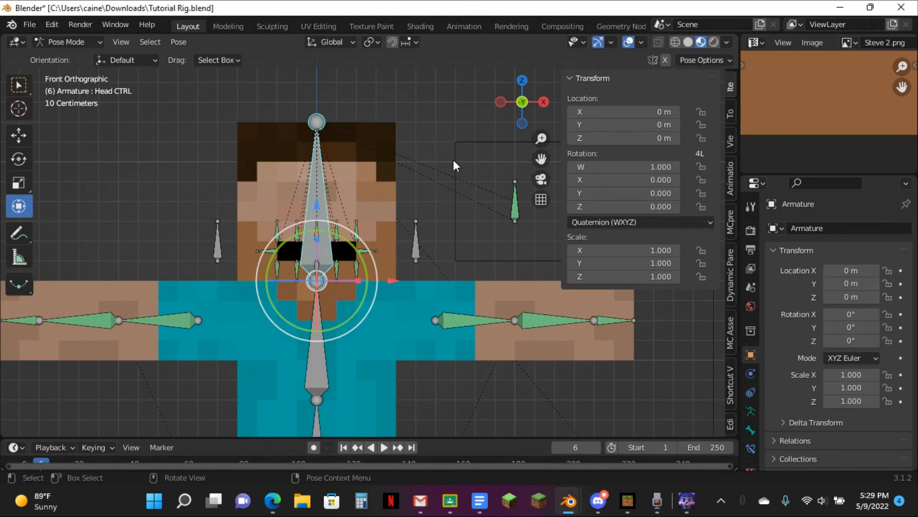
scroll(452, 160, "up", 1)
key("ctrl+s")
Disable the first Transformation constraint on the Mouth 5 and Mouth 6 bones.
scroll(355, 213, "up", 3)
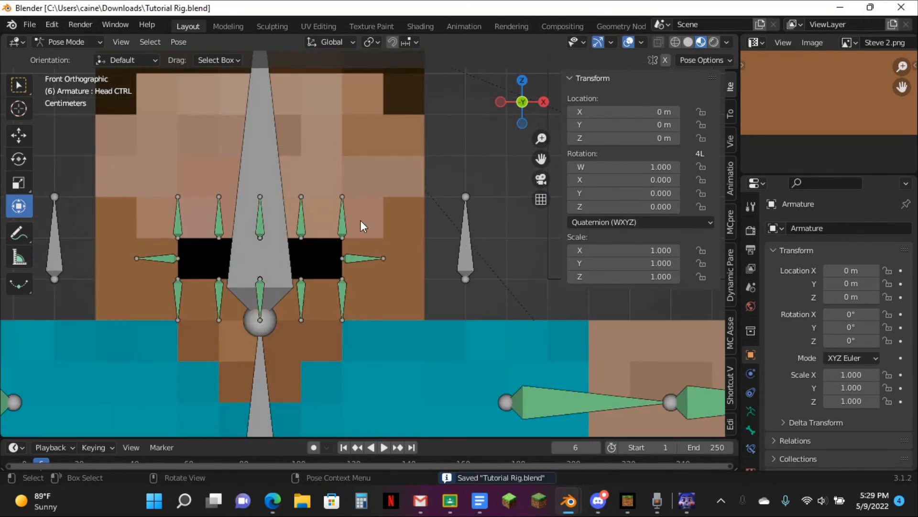
left_click(343, 217)
left_click(751, 449)
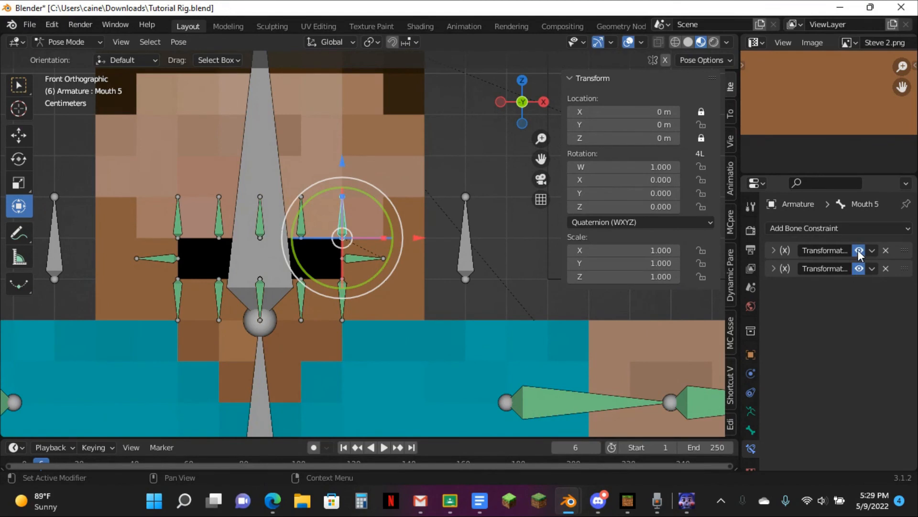
left_click(344, 301)
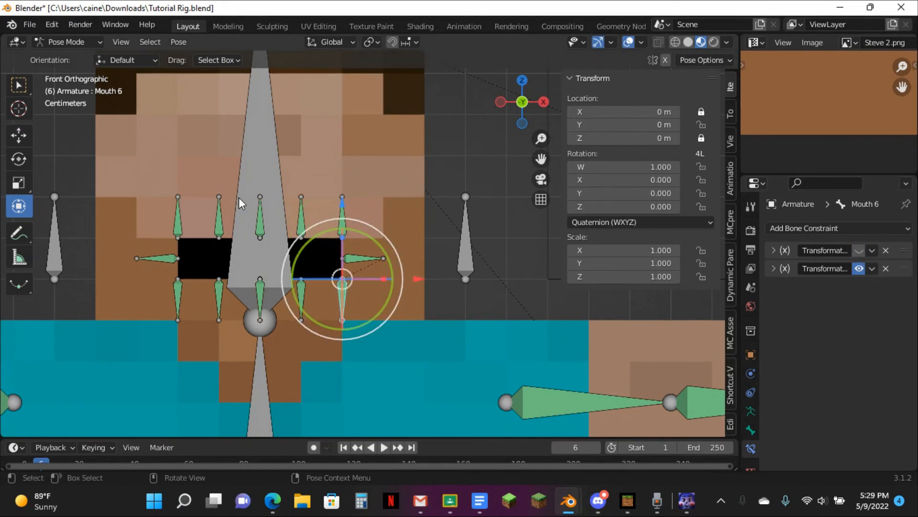
Move the Mouth 6 bone up and the Mouth 5 bone down 0.05 m so both meet at the mouth corner.
scroll(347, 190, "up", 3)
key("g")
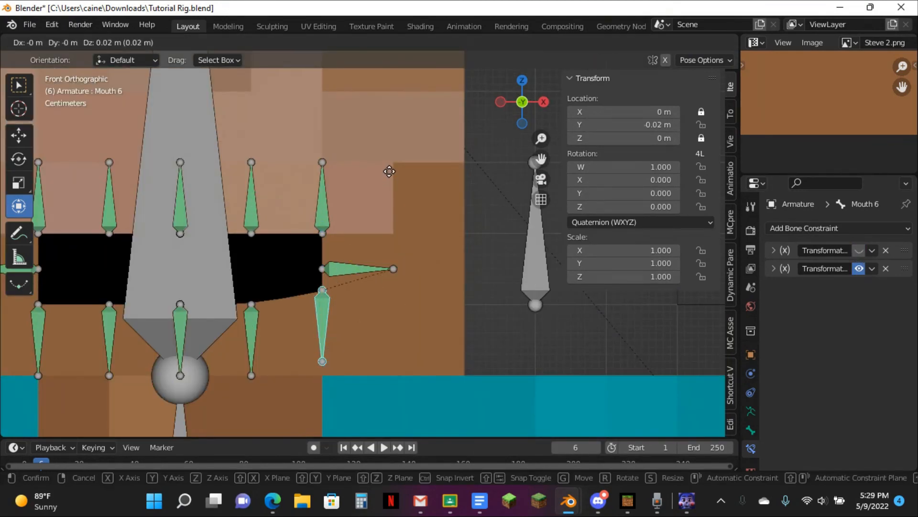
left_click(389, 157)
left_click(324, 209)
key("g")
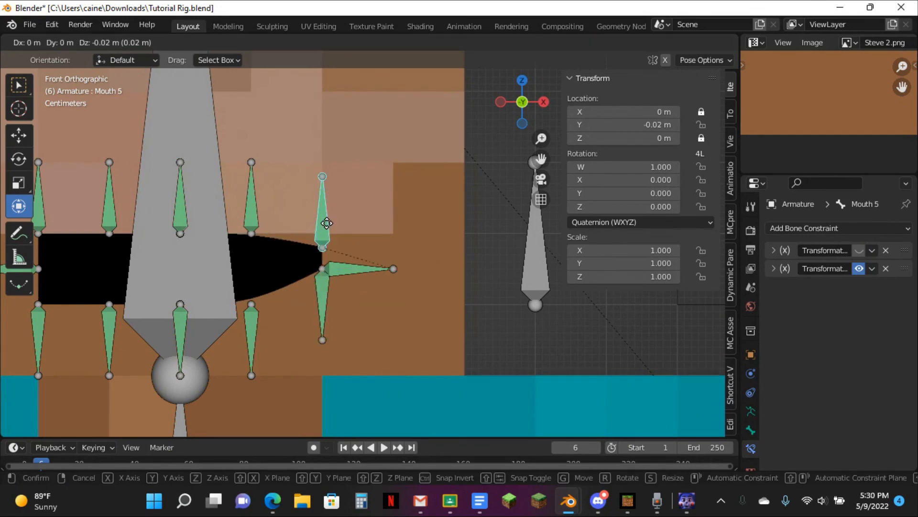
left_click(329, 245)
Move the Mouth 1 bone down and the Mouth 10 bone up to the opposite mouth corner, each to Y -0.05 m.
left_click_drag(541, 158, 794, 133)
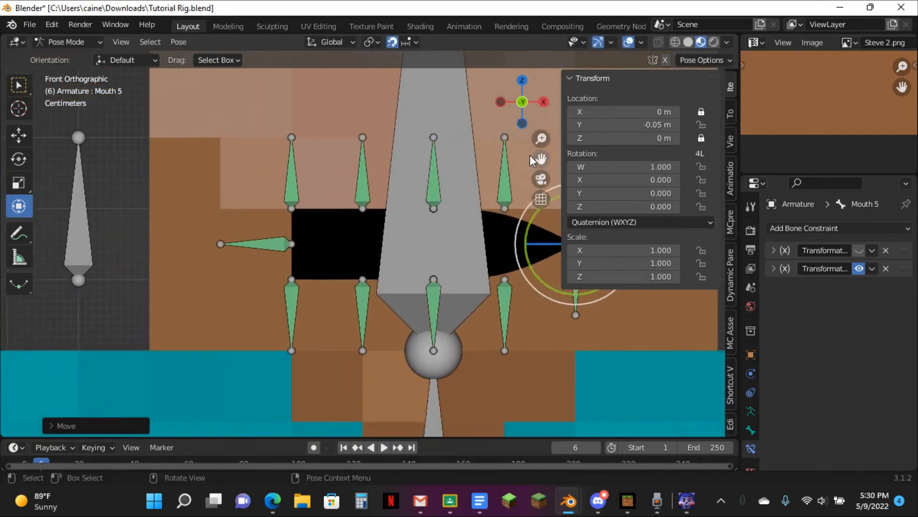
scroll(235, 169, "up", 1)
left_click(276, 185)
key("g")
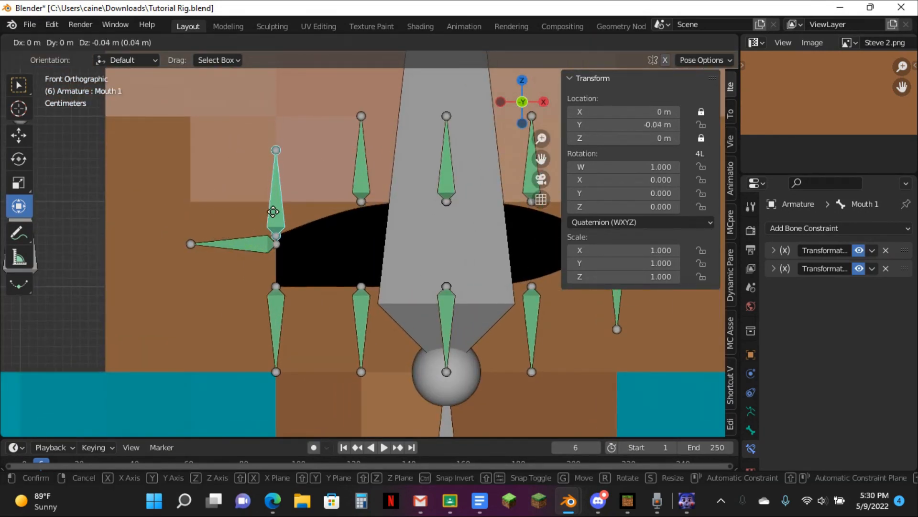
left_click(276, 227)
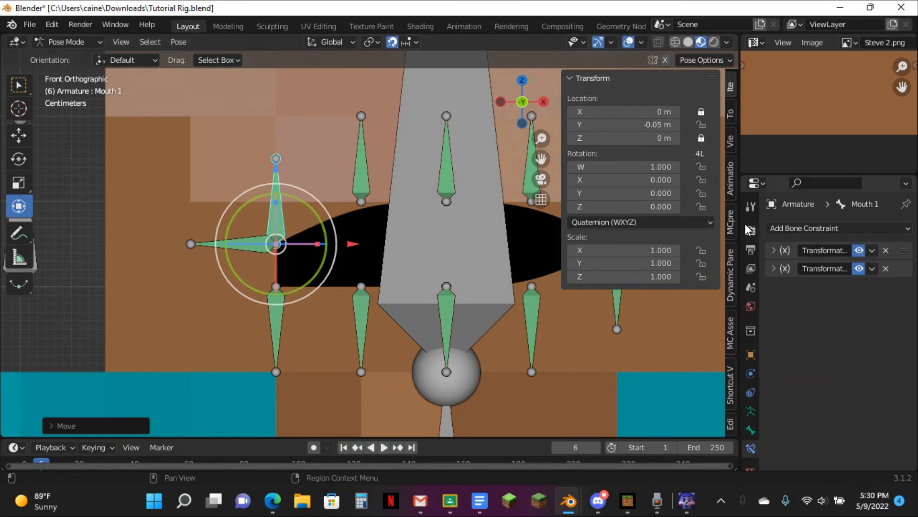
left_click(274, 308)
key("g")
left_click(275, 265)
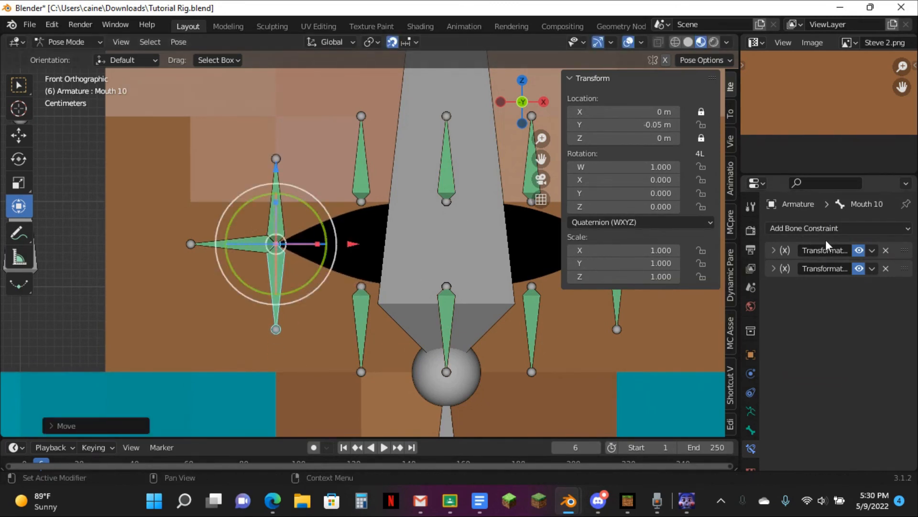
Disable the first Transformation constraint on the Mouth 10 bone and check the mouth shape with the viewport overlays temporarily hidden.
left_click(859, 250)
scroll(290, 188, "down", 5)
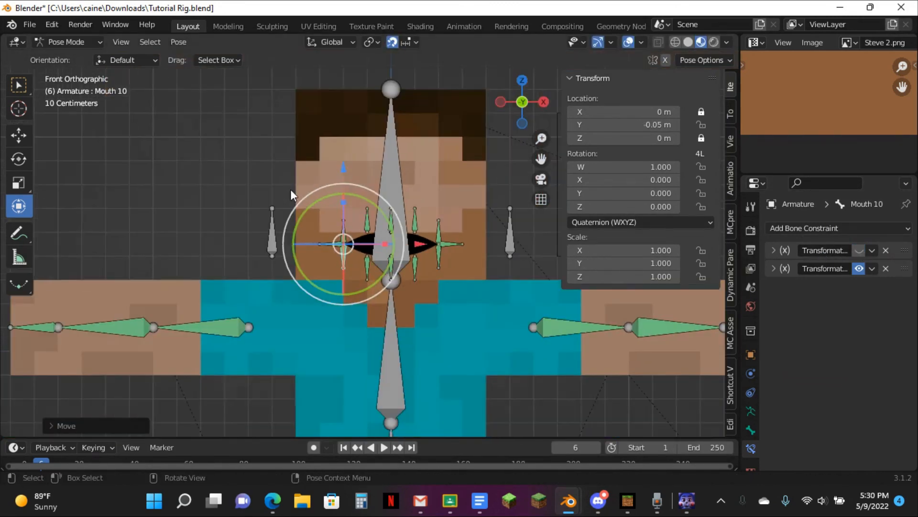
left_click(631, 44)
scroll(469, 143, "up", 4)
scroll(481, 140, "down", 2)
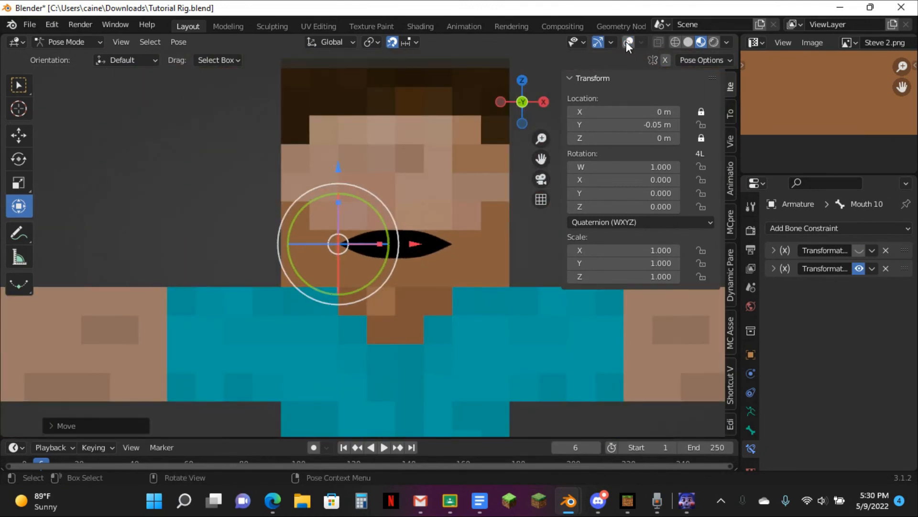
left_click(625, 42)
Select the Mouth CTRL bone beside the head and rotate it to a Z rotation of about 0.237 to test the mouth corners.
scroll(527, 114, "down", 1)
left_click_drag(541, 159, 460, 164)
scroll(462, 189, "down", 3)
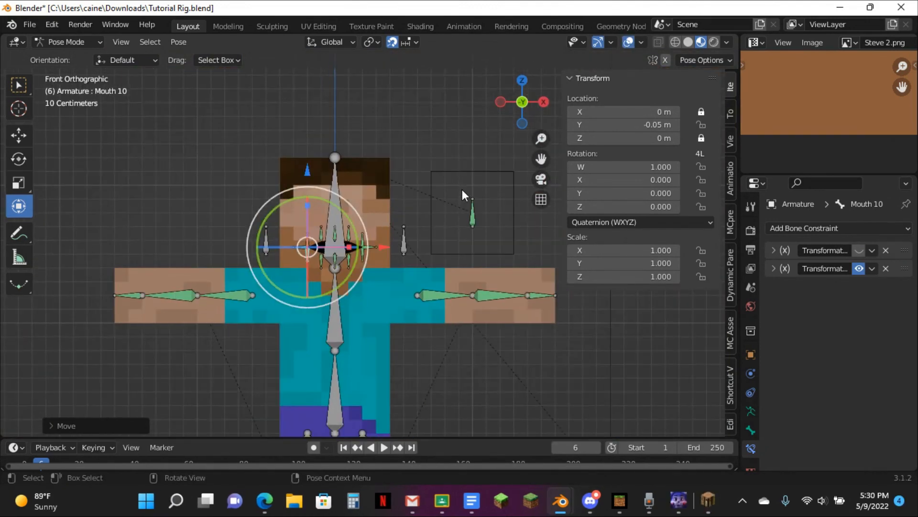
left_click(473, 207)
scroll(473, 207, "up", 8)
key("r")
left_click(227, 256)
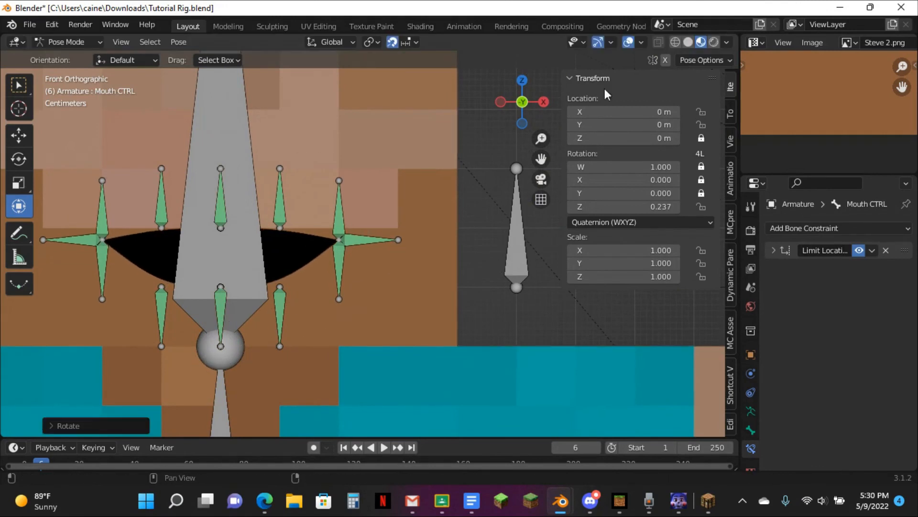
With overlays hidden, move Mouth CTRL to about X -0.02 m, Y 0.08 m and rotate it to about Z 0.393 to test an open smile.
left_click(628, 42)
key("g")
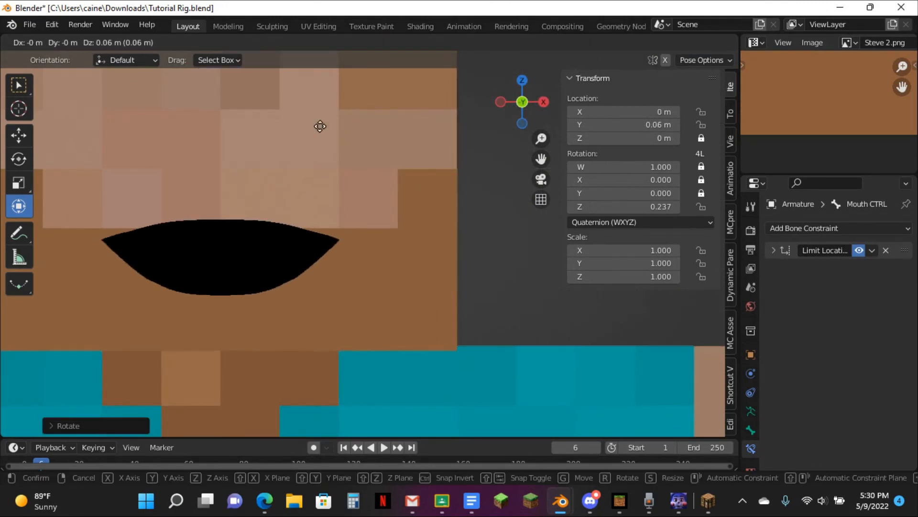
left_click(330, 137)
key("r")
left_click(440, 181)
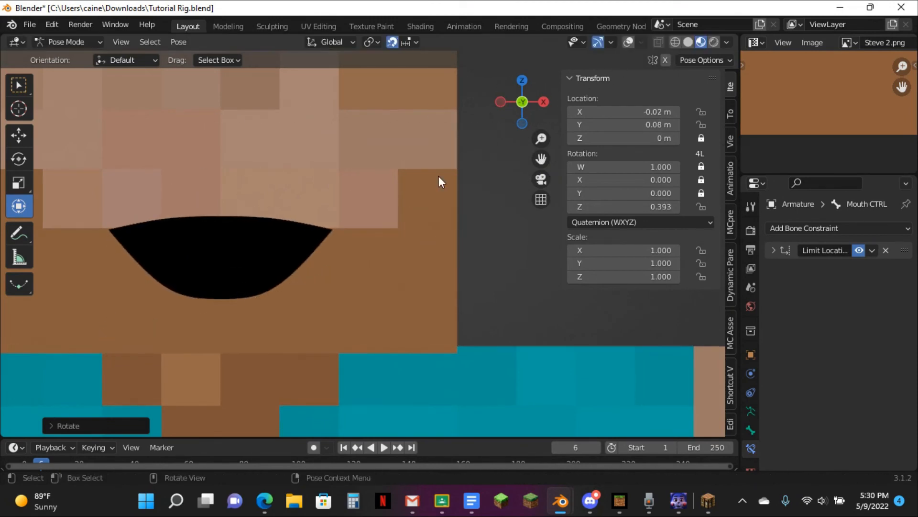
Test a wide smile with Mouth CTRL at about X 0.19 m, Y -0.04 m, and clear the controller's rotation and location.
left_click(627, 42)
key("g")
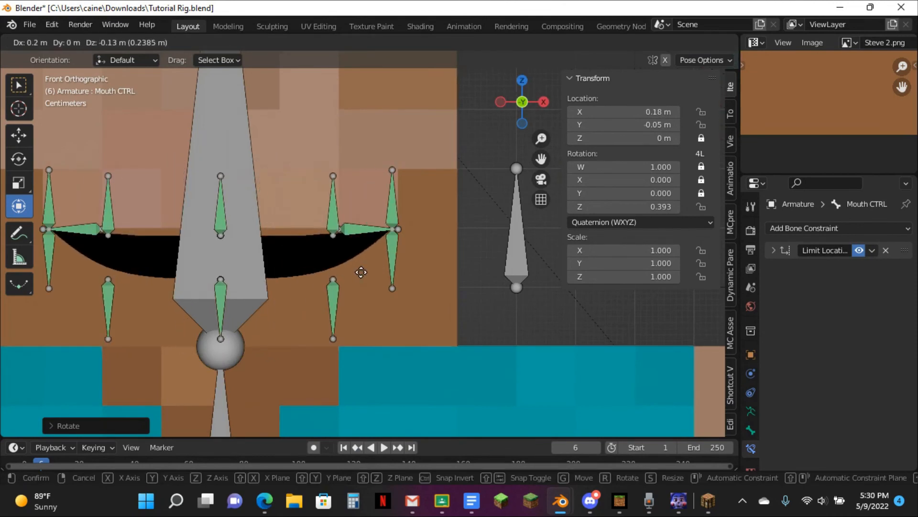
left_click(362, 271)
left_click(629, 42)
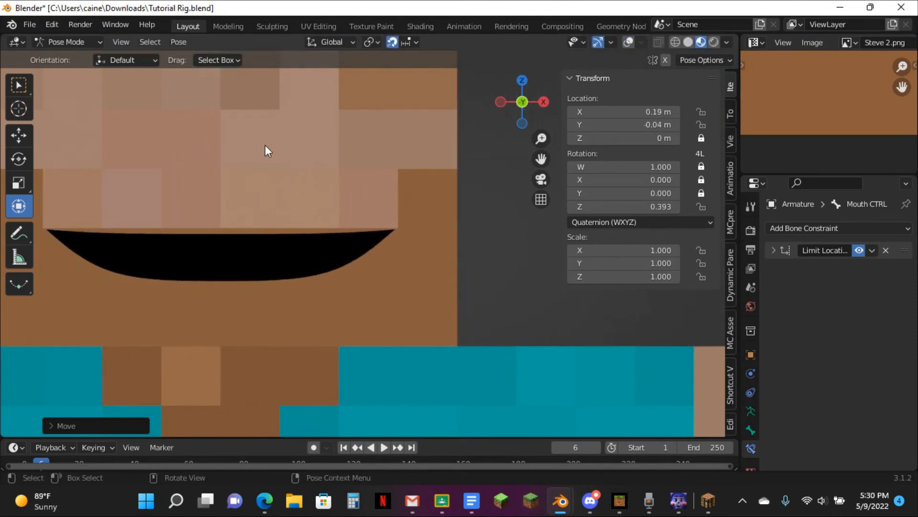
key("alt+r")
key("alt+g")
Test a narrow mouth with Mouth CTRL at about X -0.21 m, Y 0.02 m and Z rotation 0.098, and clear its location.
key("g")
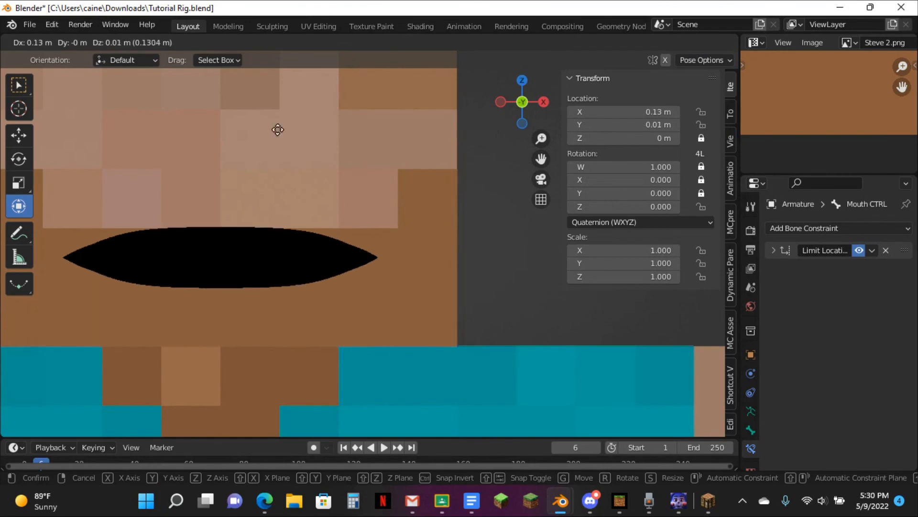
left_click(145, 130)
key("r")
left_click(730, 357)
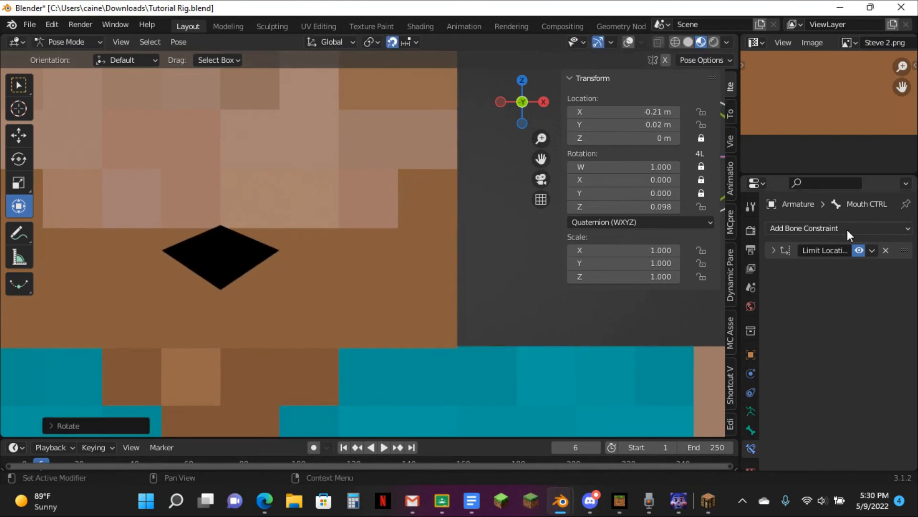
key("alt+g")
Move Mouth CTRL again and rotate it to about Z 0.194 to test raised corners, and clear its location.
key("g")
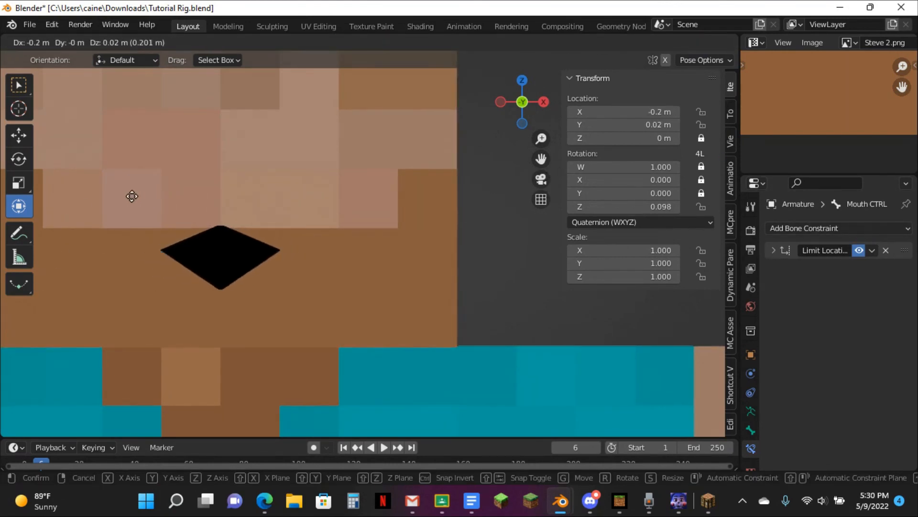
left_click(67, 255)
key("r")
left_click(93, 366)
key("alt+g")
Test another narrowed mouth by moving Mouth CTRL to about X -0.14 m, Y 0.04 m and rotating it, and clear both transforms.
key("g")
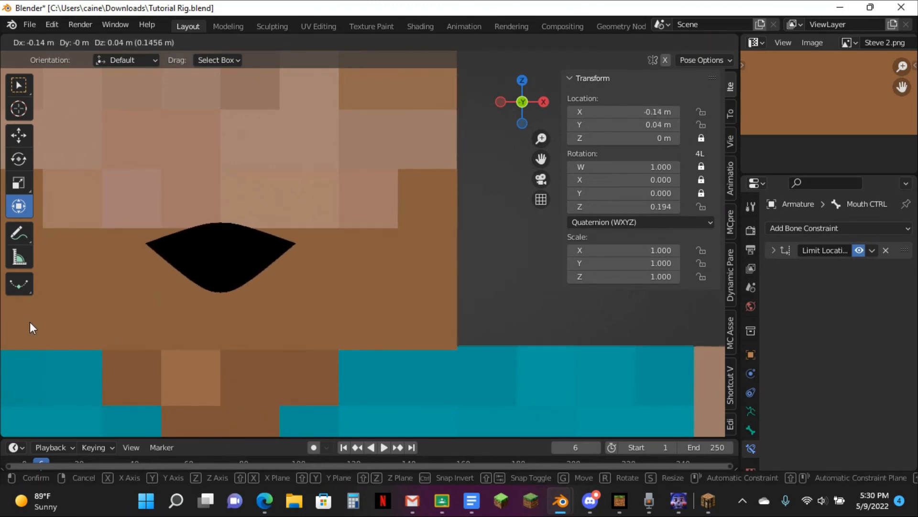
left_click(30, 322)
scroll(199, 255, "down", 4)
key("r")
left_click(158, 408)
key("alt+r")
key("alt+g")
Test a wide, nearly closed mouth with Mouth CTRL at about X 0.57 m, Y -0.12 m, and clear its location.
key("g")
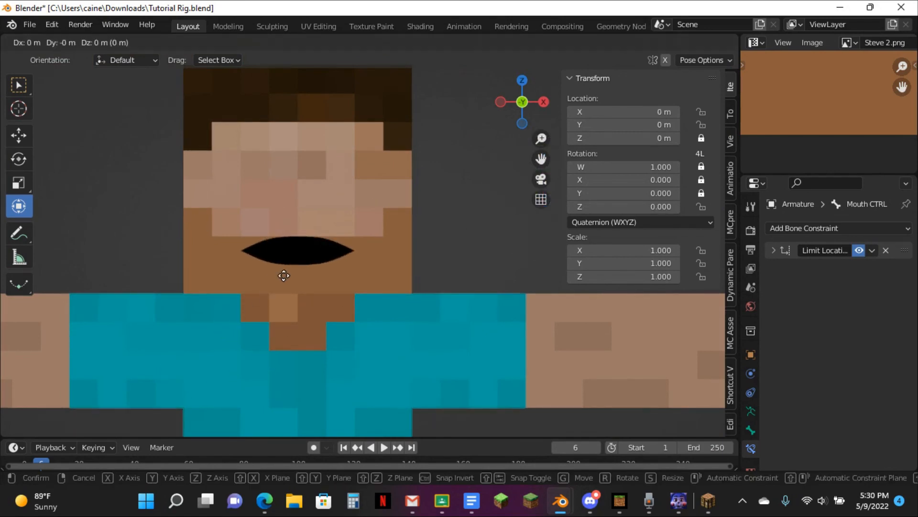
key("Escape")
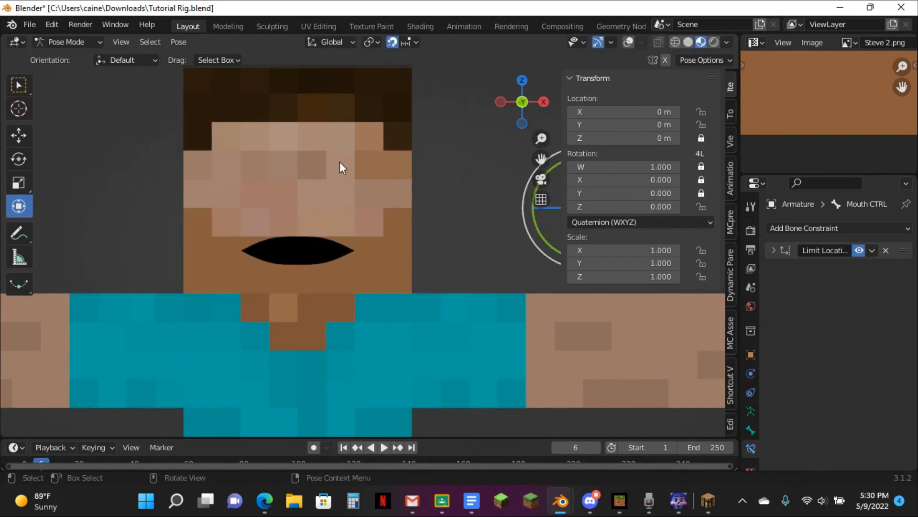
key("g")
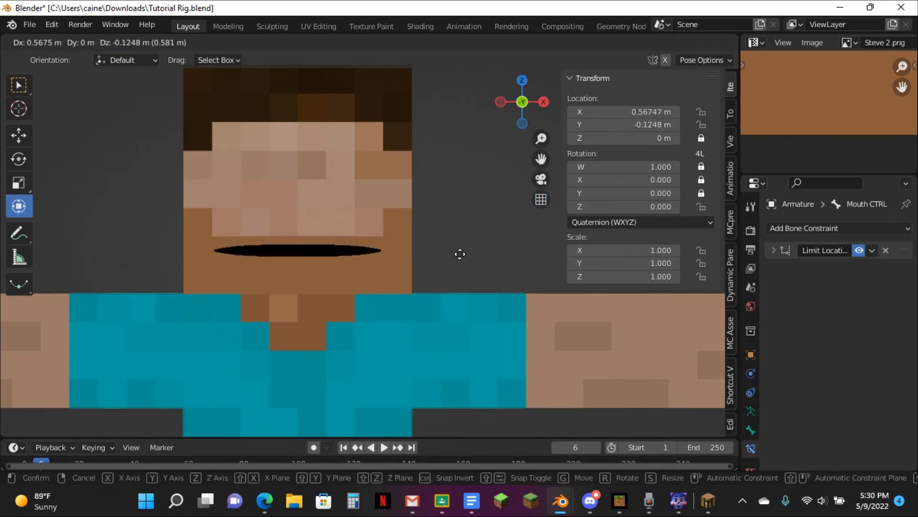
left_click(460, 254)
key("alt+g")
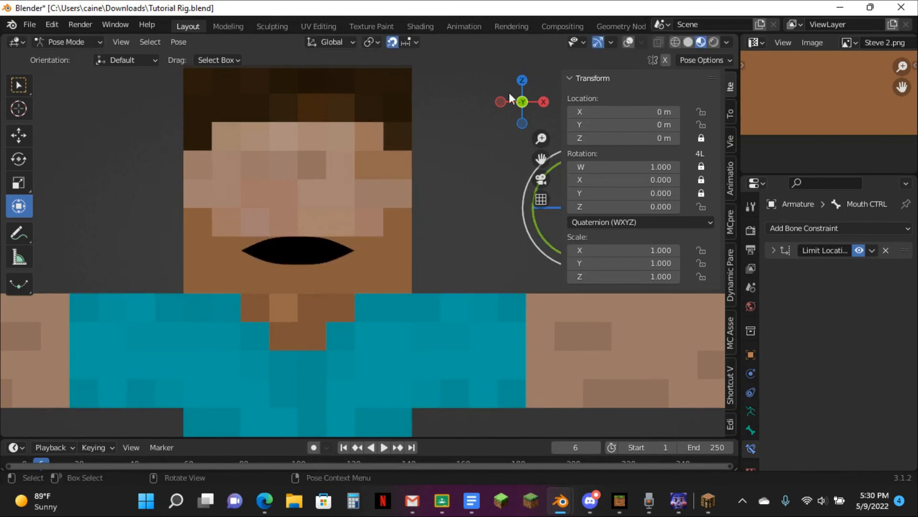